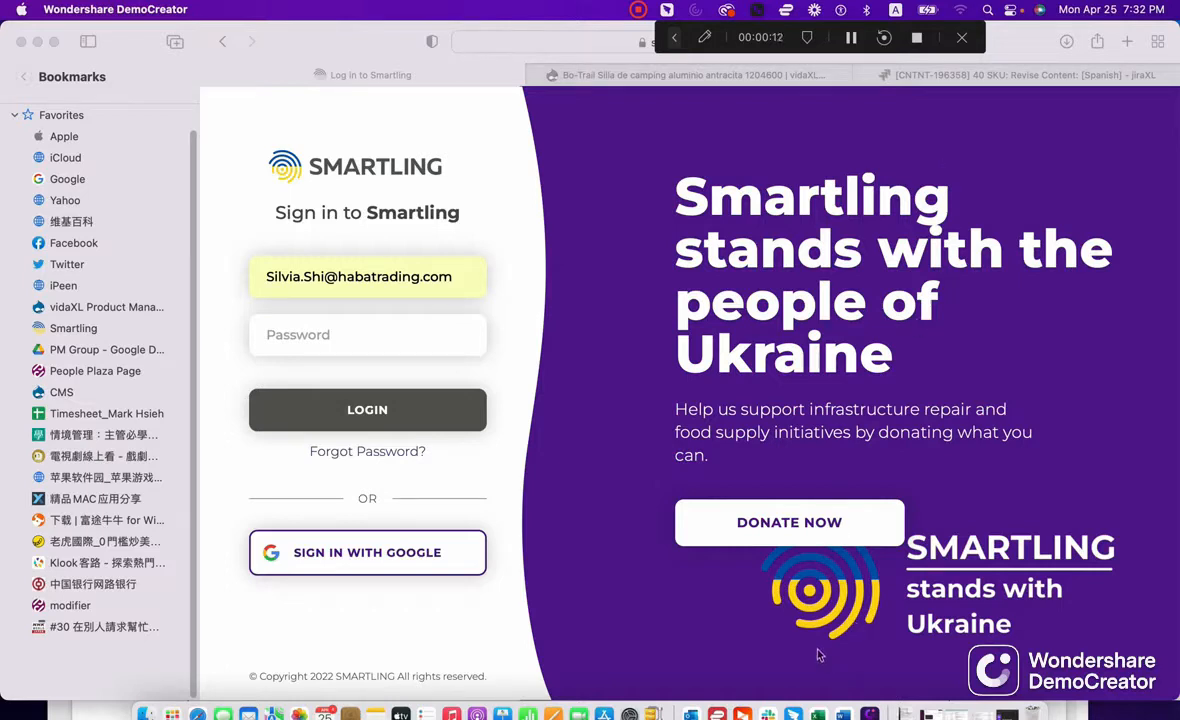
# Step: Switch to the Word notes and review the outline from Section 1 Product Translation through Section 4 Manual Translation
pyautogui.click(843, 713)
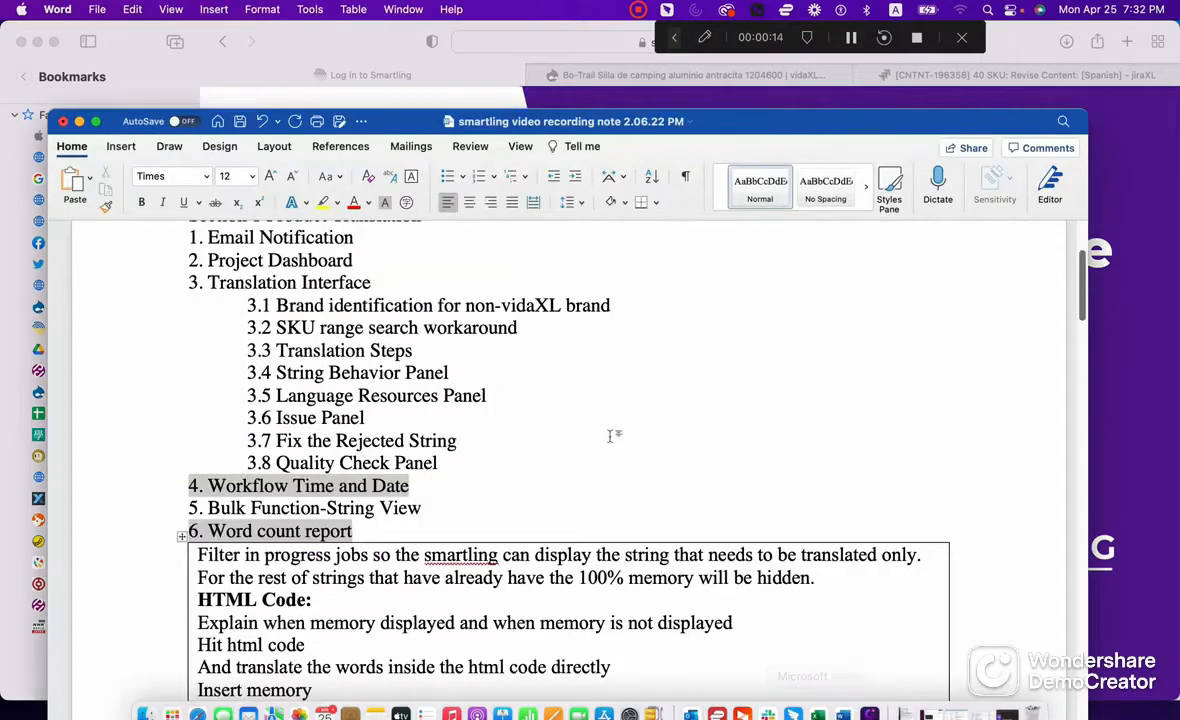
pyautogui.scroll(3, 612, 436)
pyautogui.scroll(-2, 609, 436)
pyautogui.press('Up')
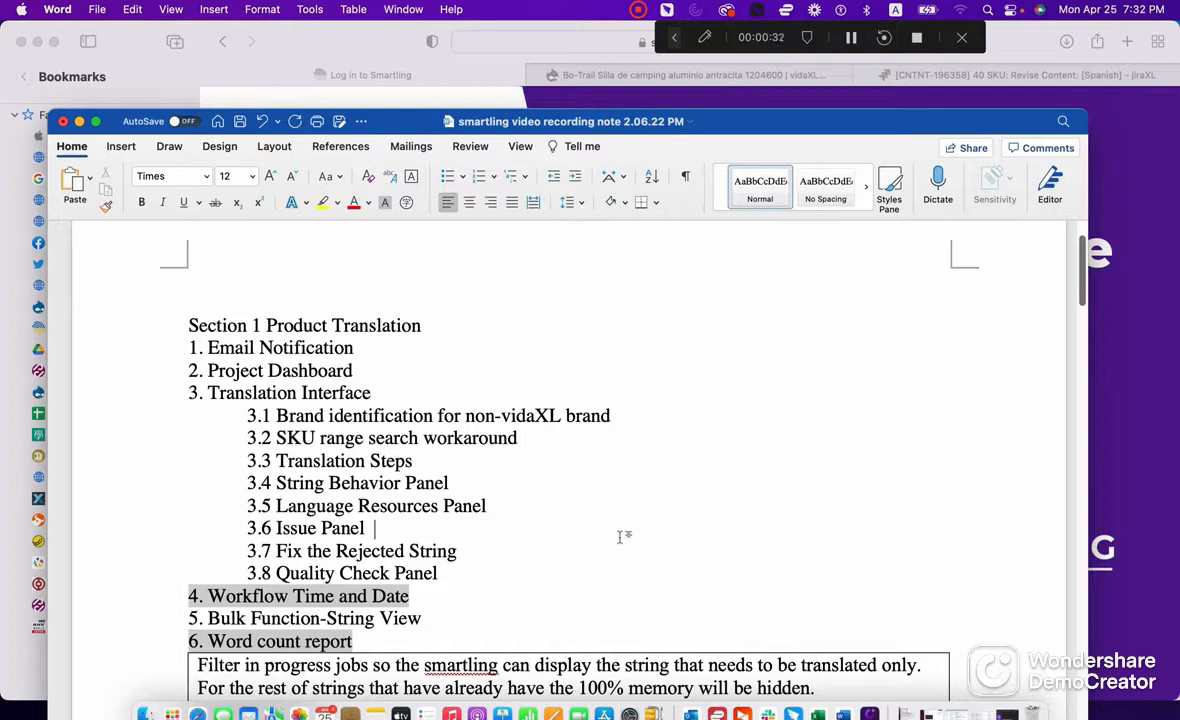
pyautogui.scroll(-20, 620, 537)
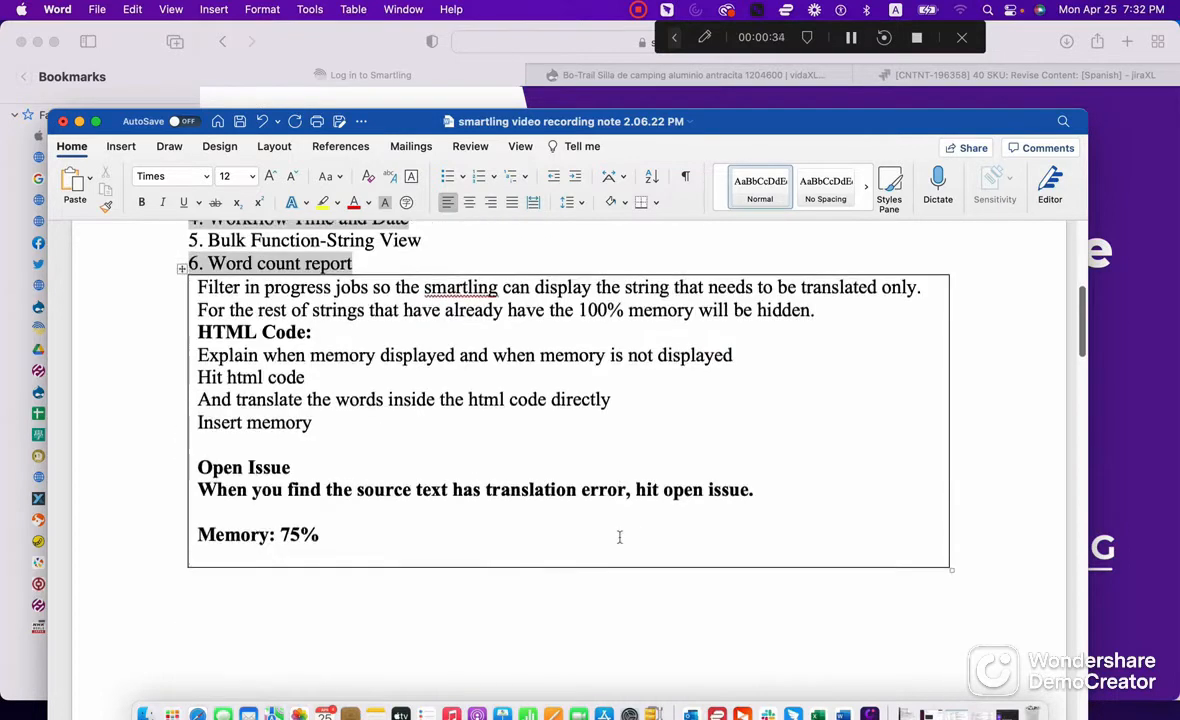
pyautogui.scroll(-20, 620, 537)
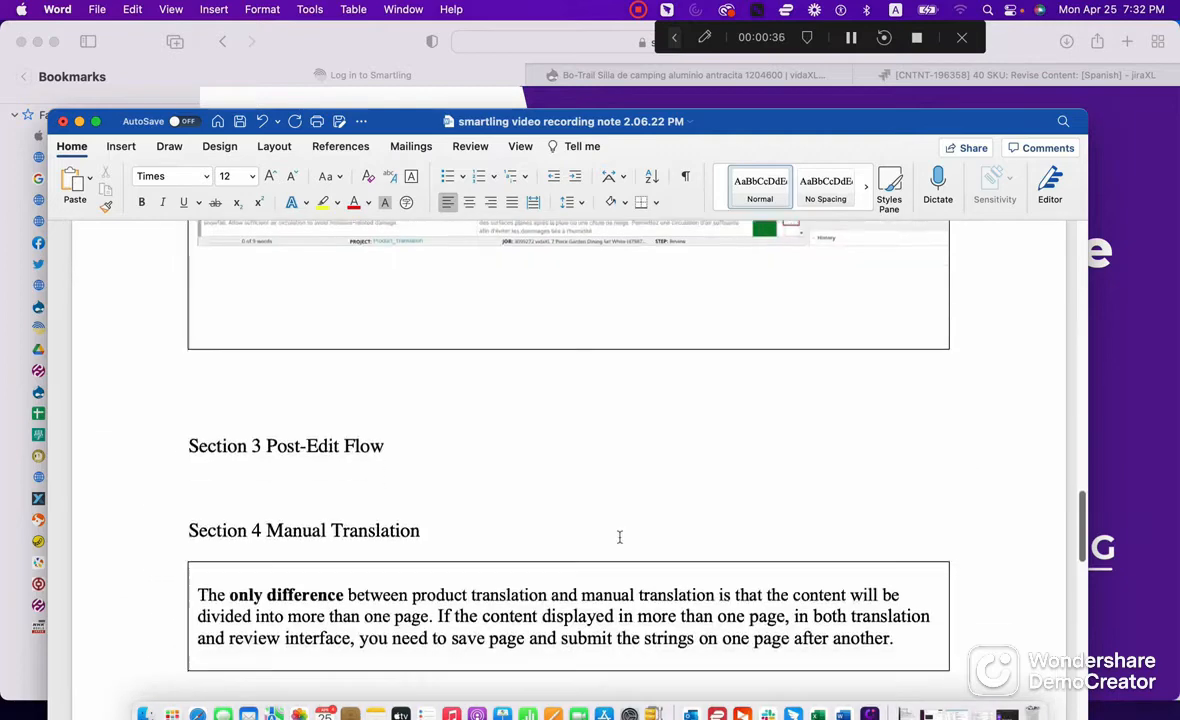
pyautogui.scroll(20, 414, 452)
pyautogui.scroll(-3, 414, 452)
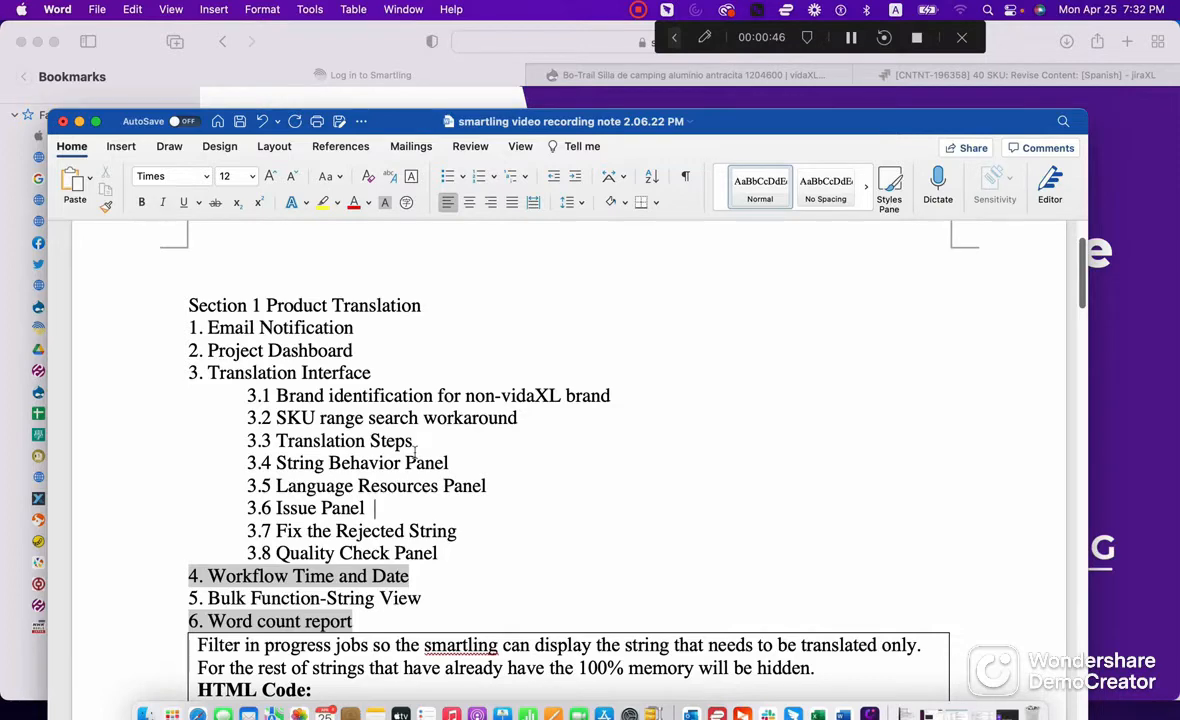
pyautogui.scroll(-10, 521, 432)
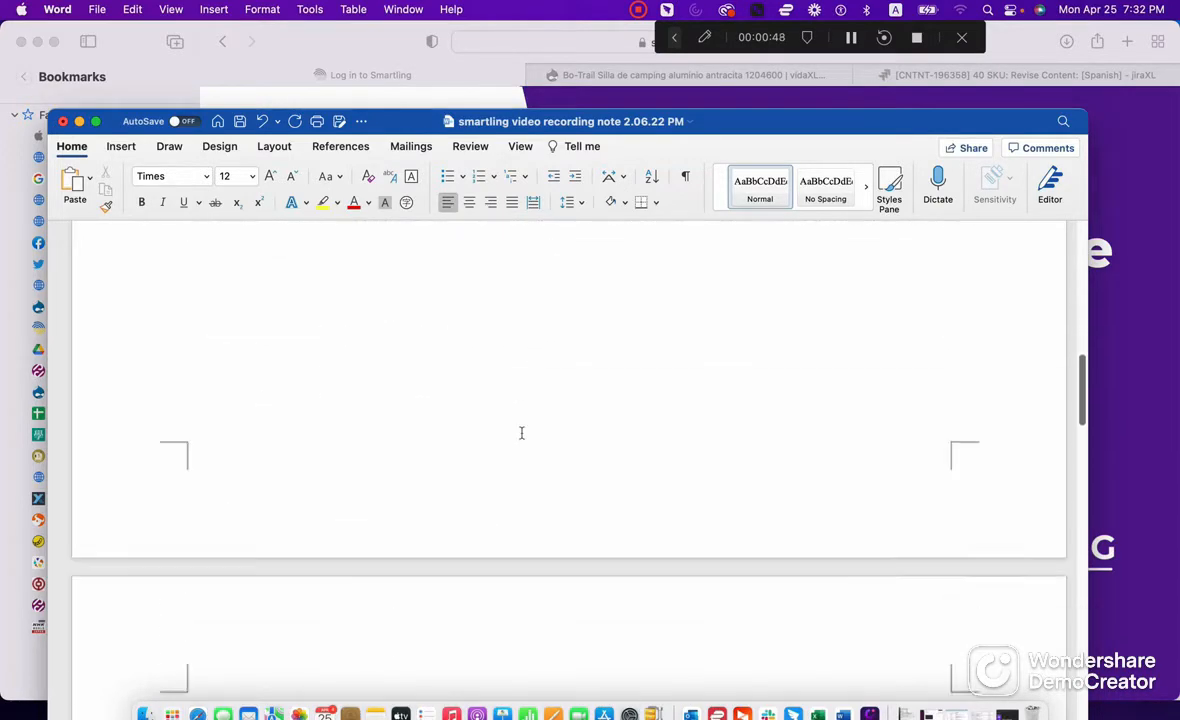
pyautogui.scroll(-3, 521, 432)
pyautogui.scroll(1, 521, 432)
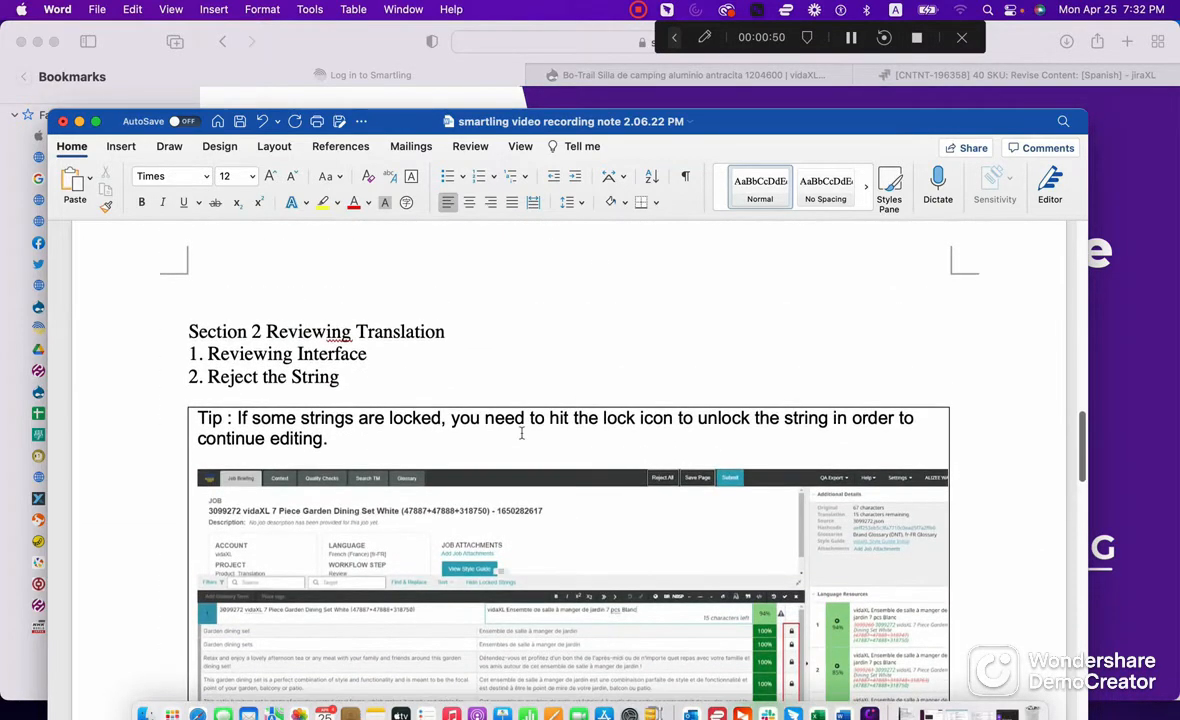
pyautogui.scroll(-10, 521, 432)
pyautogui.scroll(8, 521, 432)
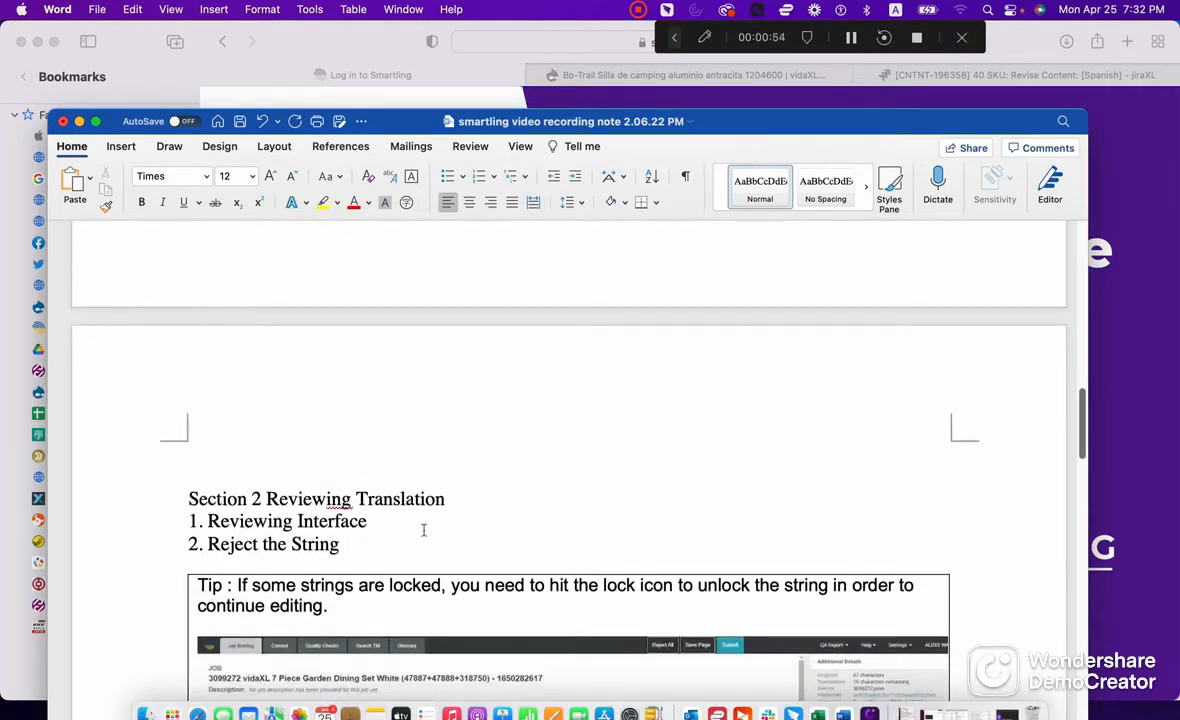
pyautogui.scroll(-1, 424, 531)
pyautogui.scroll(1, 424, 531)
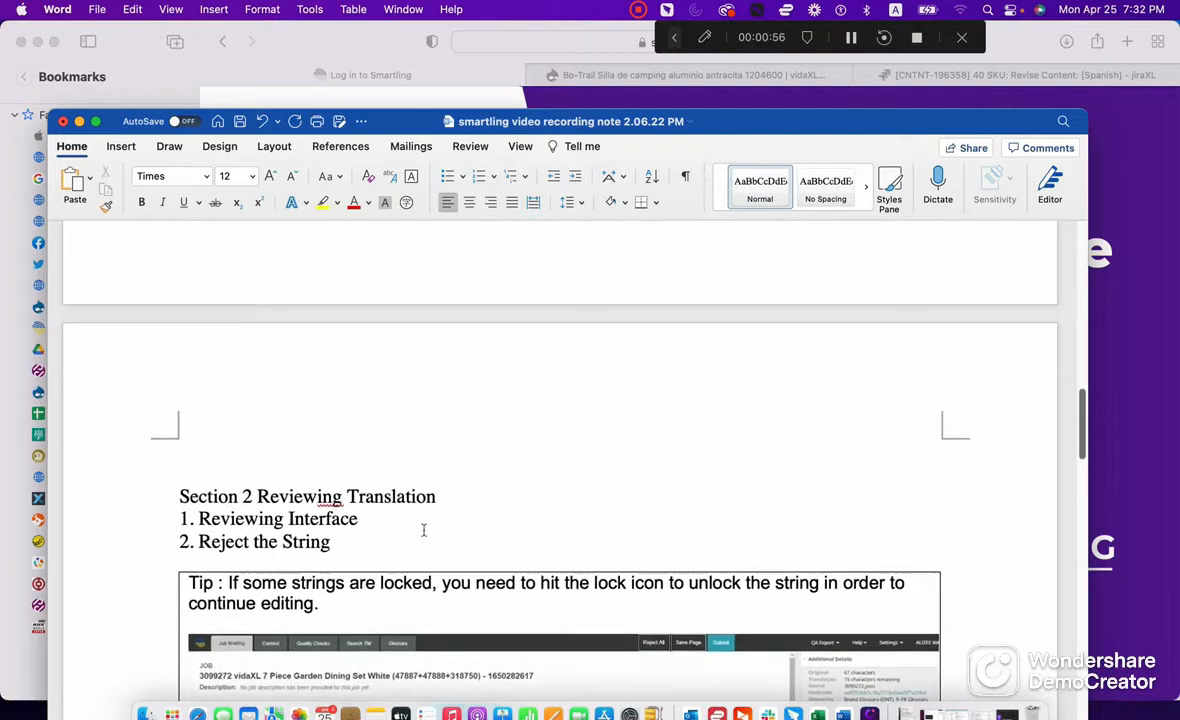
pyautogui.scroll(-10, 424, 531)
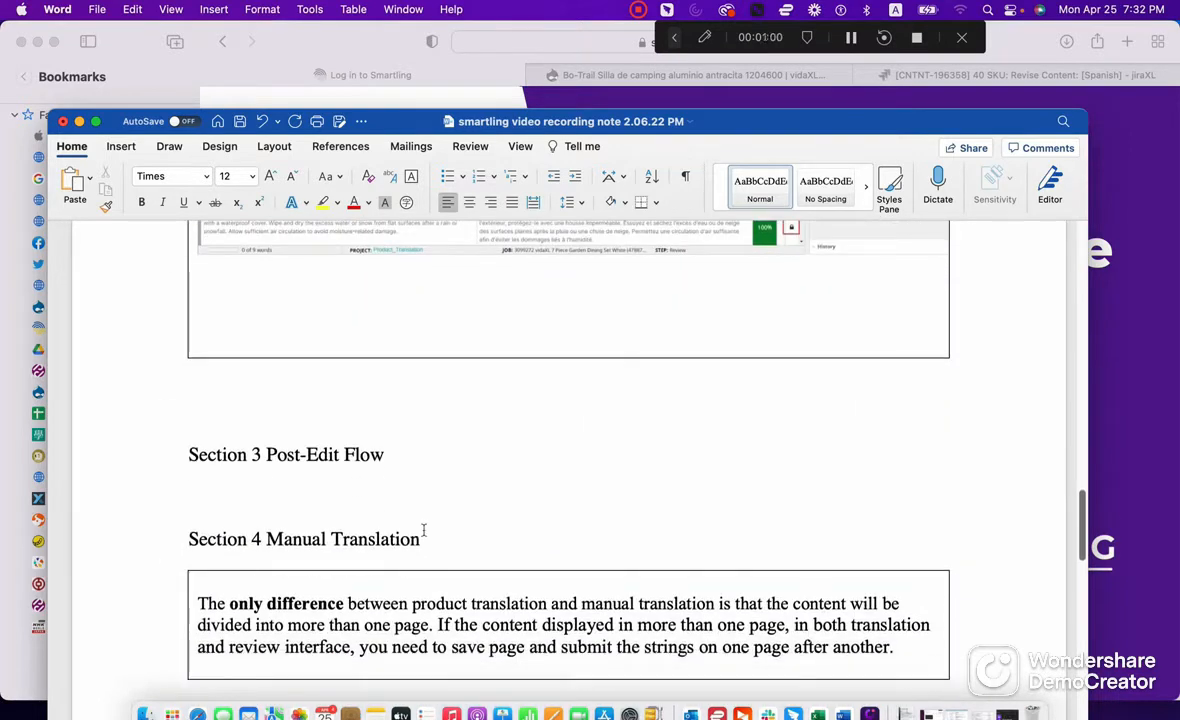
pyautogui.scroll(15, 424, 531)
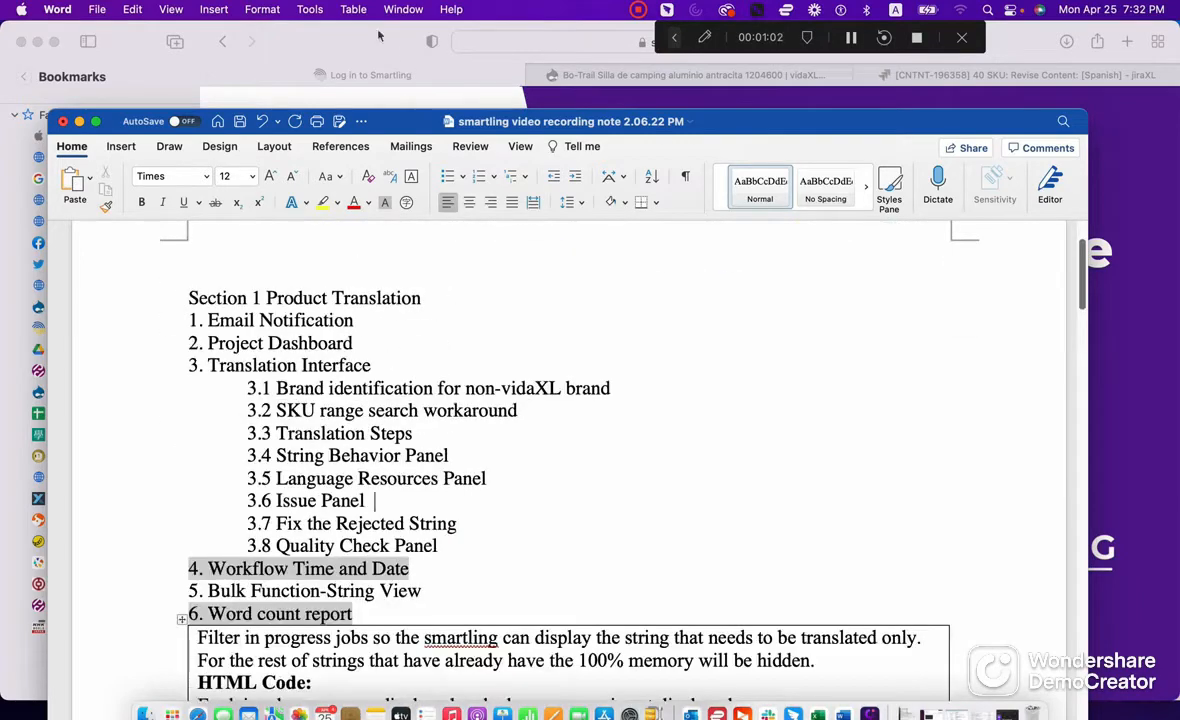
# Step: Return to Safari and sign in to Smartling with the saved account password
pyautogui.click(393, 62)
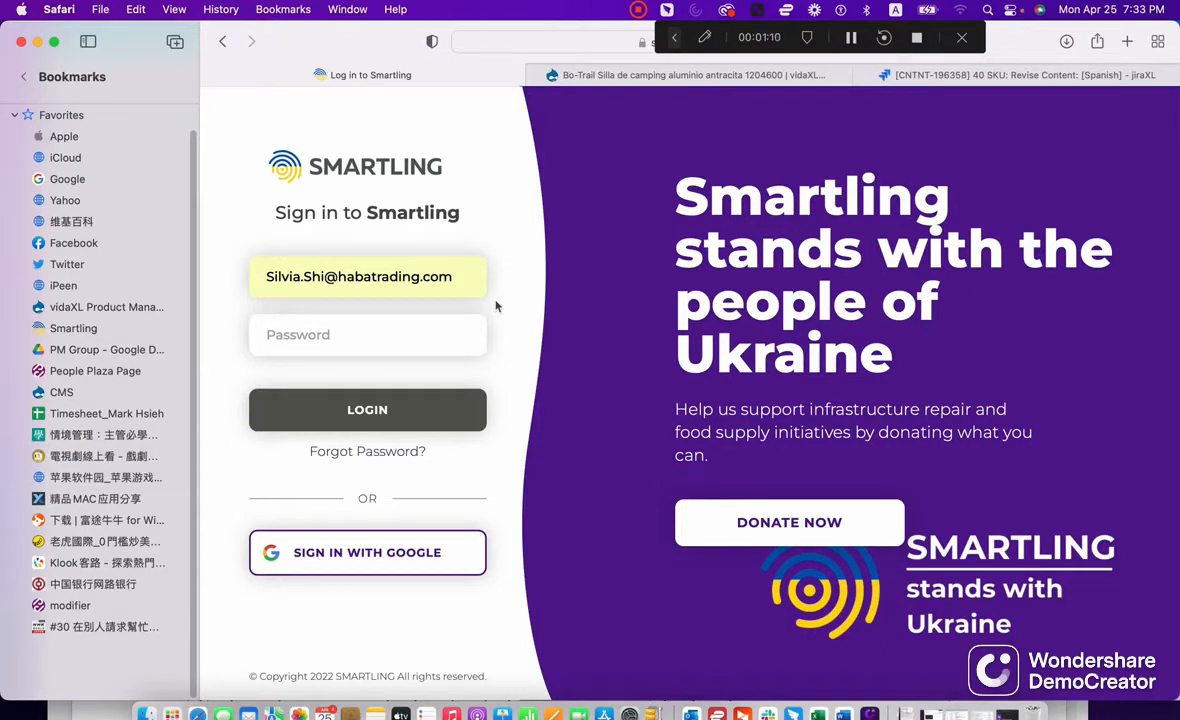
pyautogui.click(457, 325)
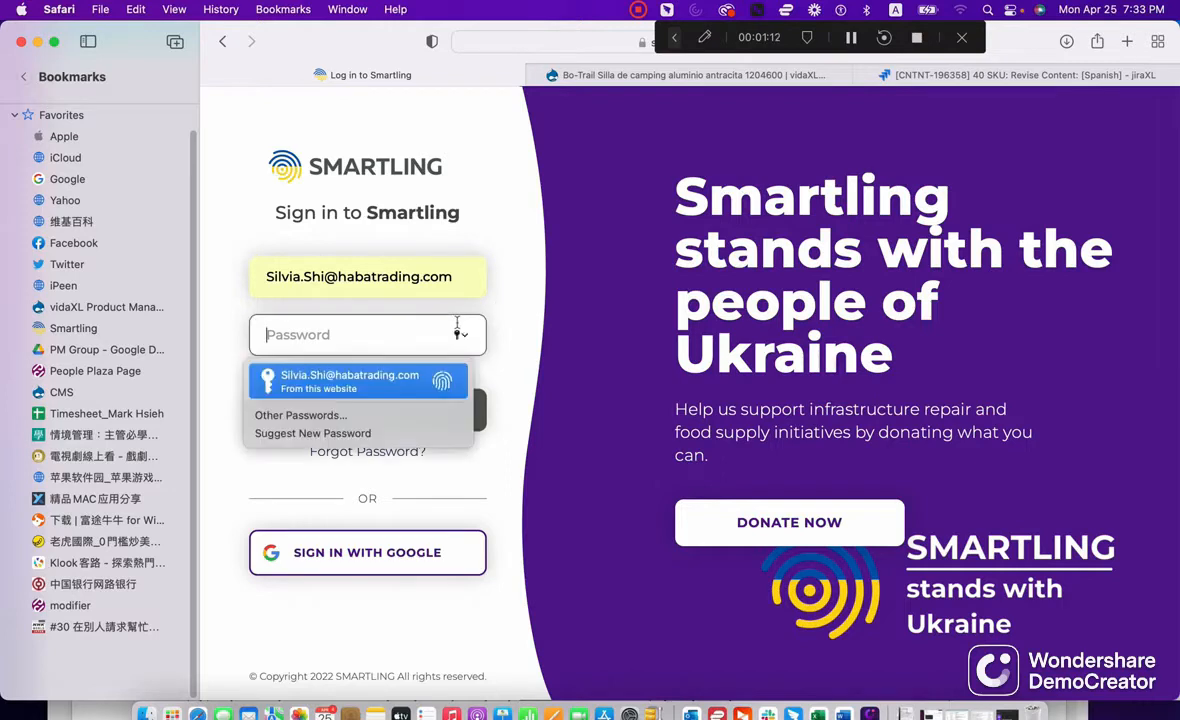
pyautogui.press('Return')
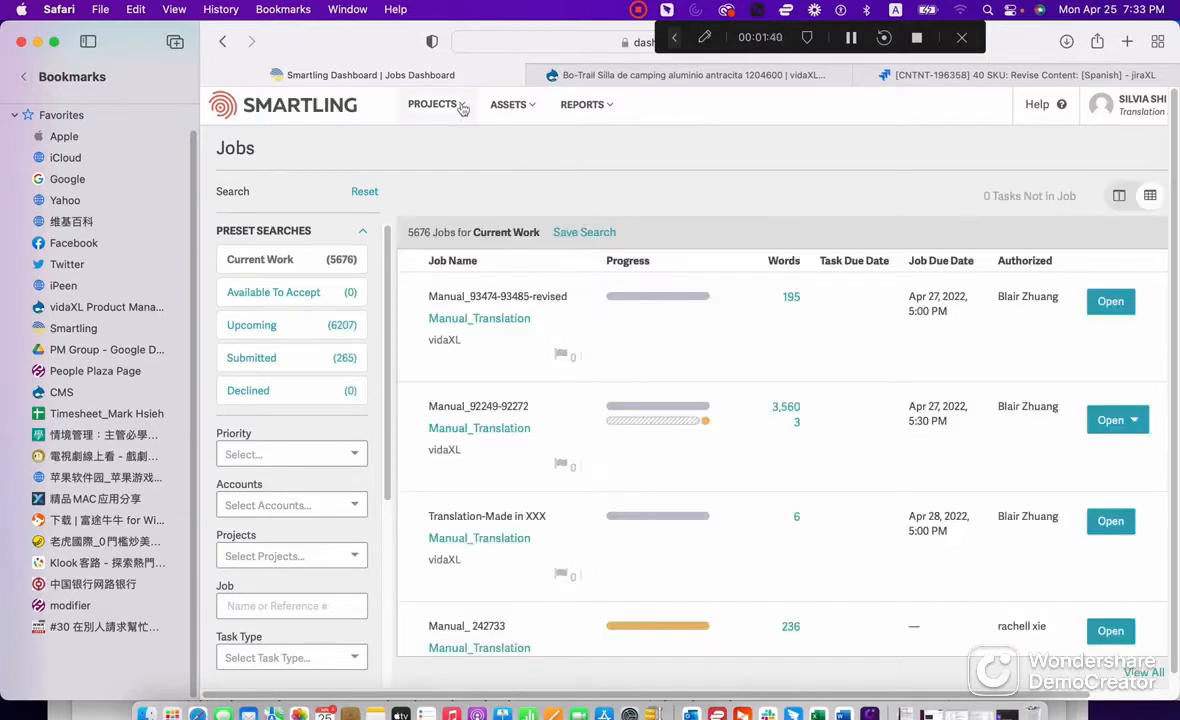
# Step: Open the Product_Translation project's translations and show them in Strings View (Beta)
pyautogui.click(462, 106)
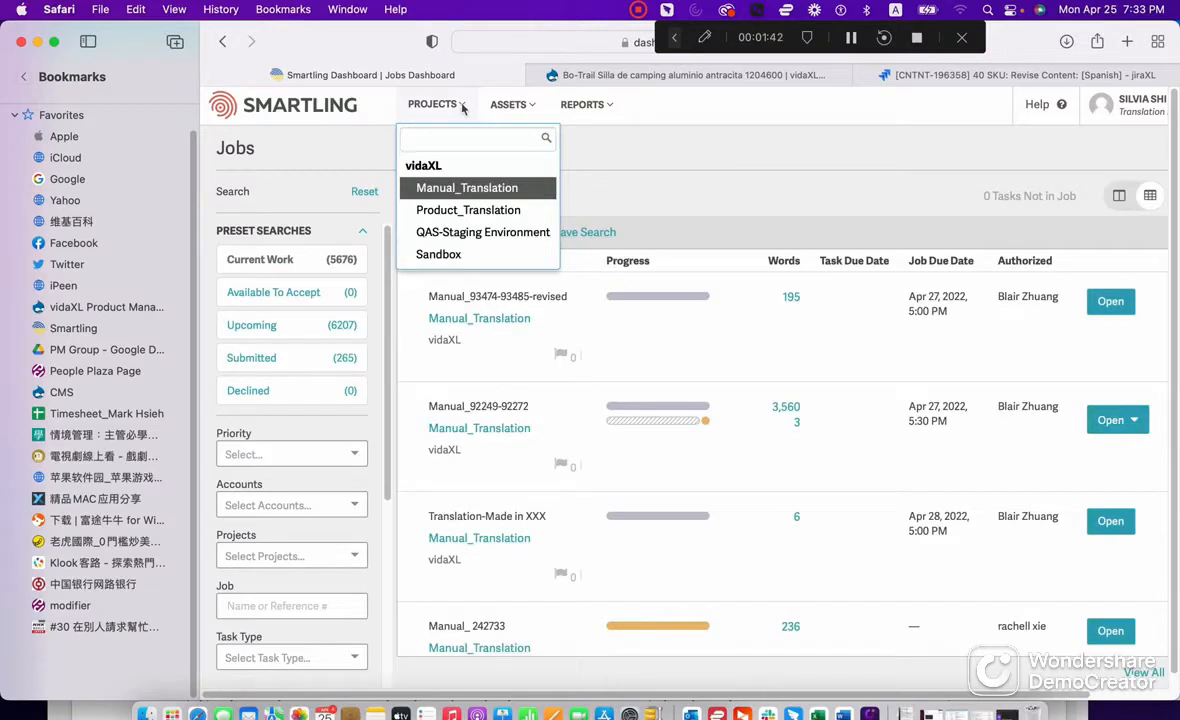
pyautogui.click(468, 210)
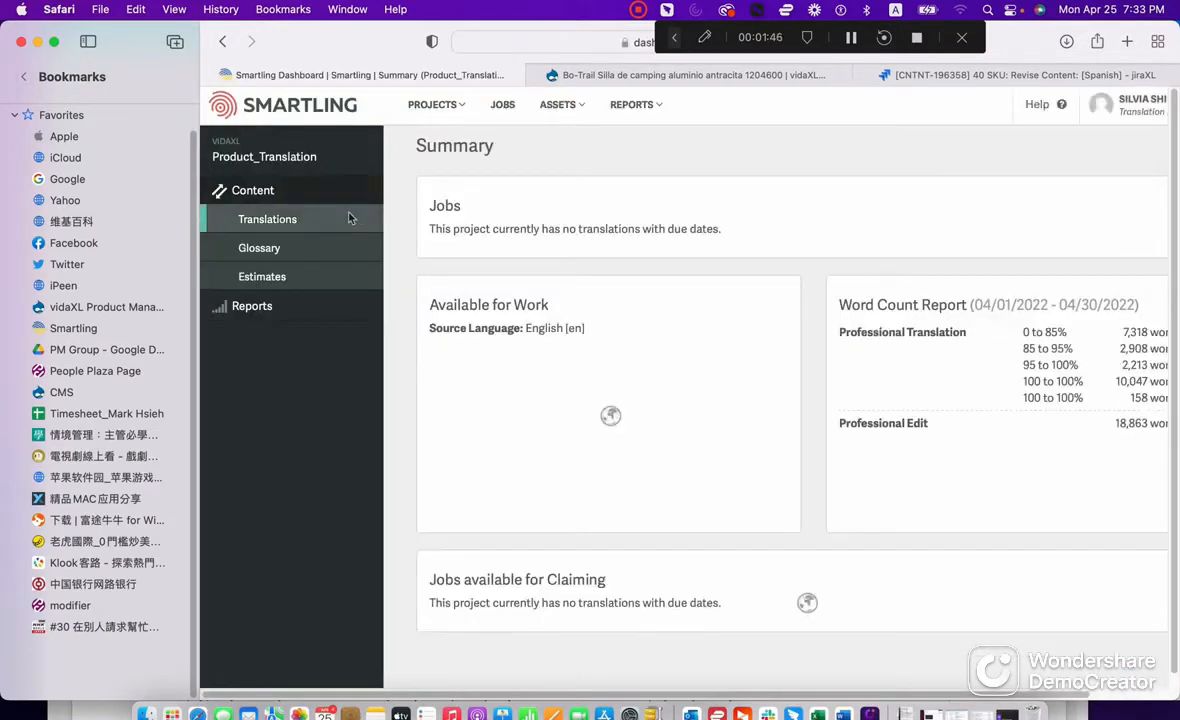
pyautogui.click(349, 218)
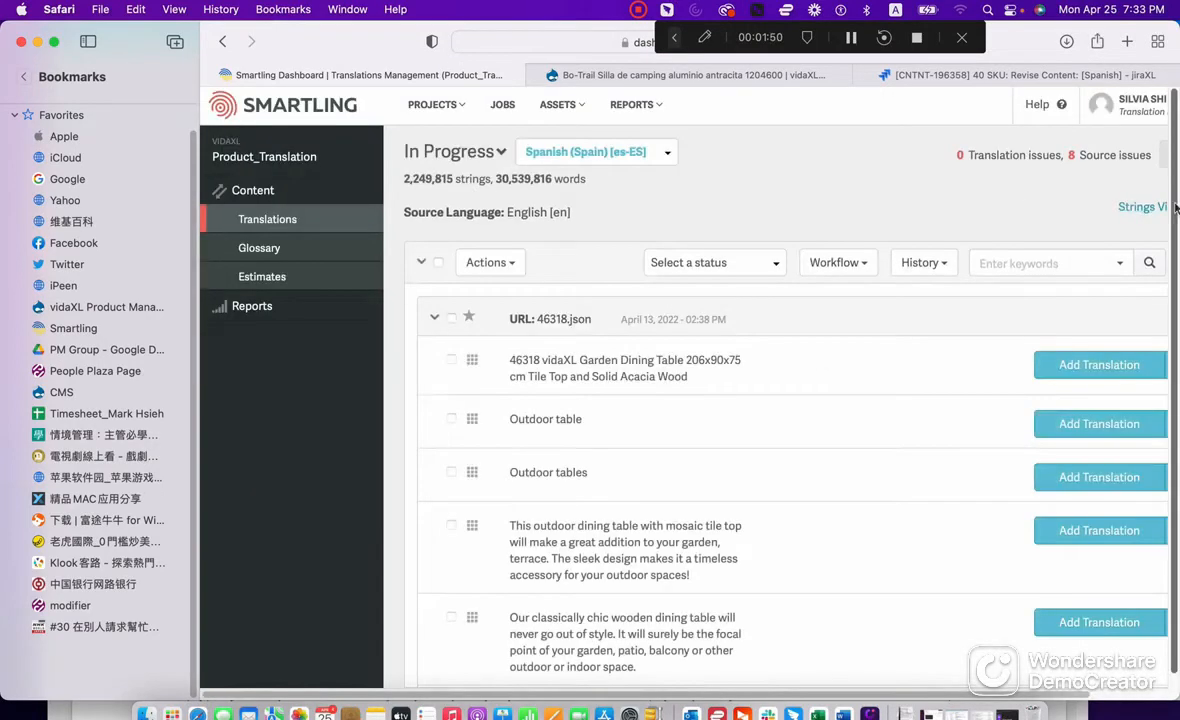
pyautogui.moveTo(1005, 56); pyautogui.dragTo(929, 73)
pyautogui.moveTo(1101, 174); pyautogui.dragTo(1157, 178)
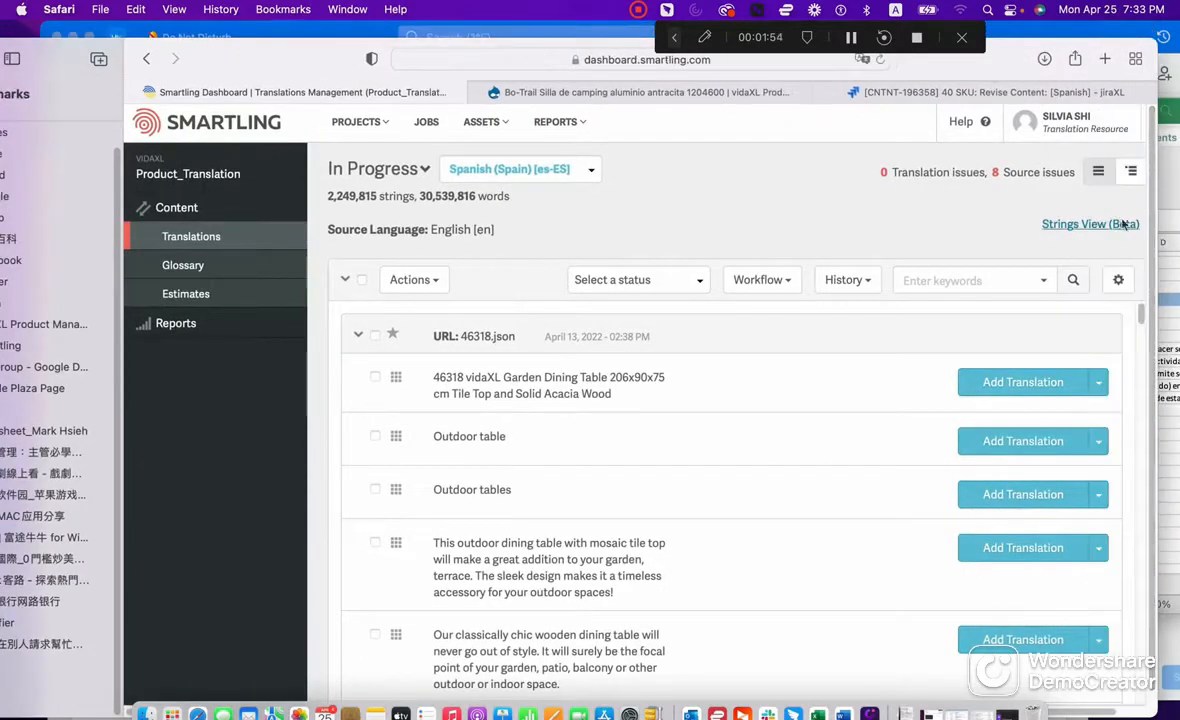
pyautogui.click(1122, 224)
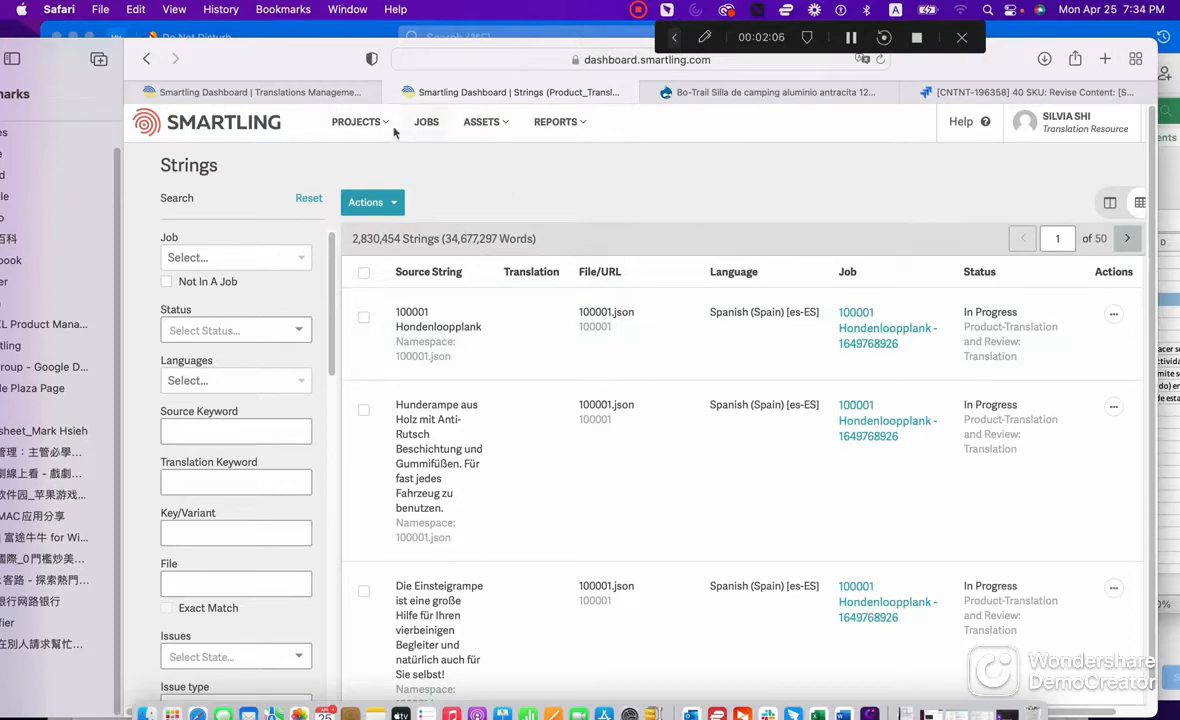
pyautogui.click(362, 122)
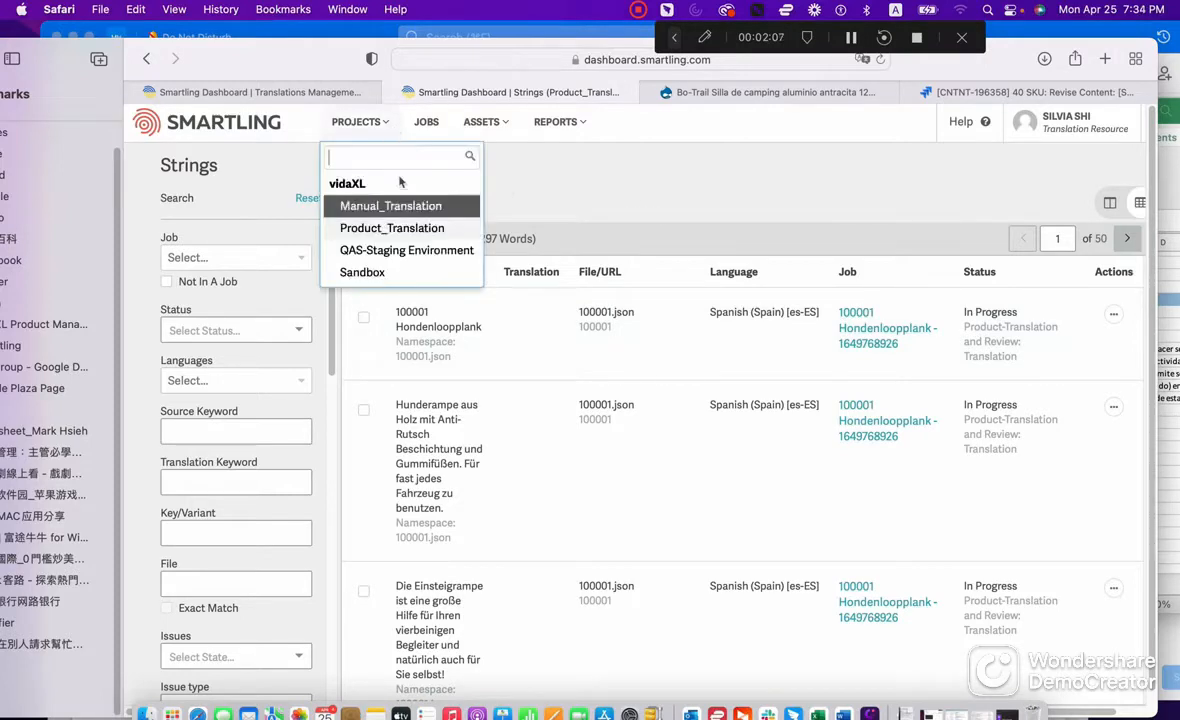
pyautogui.click(640, 204)
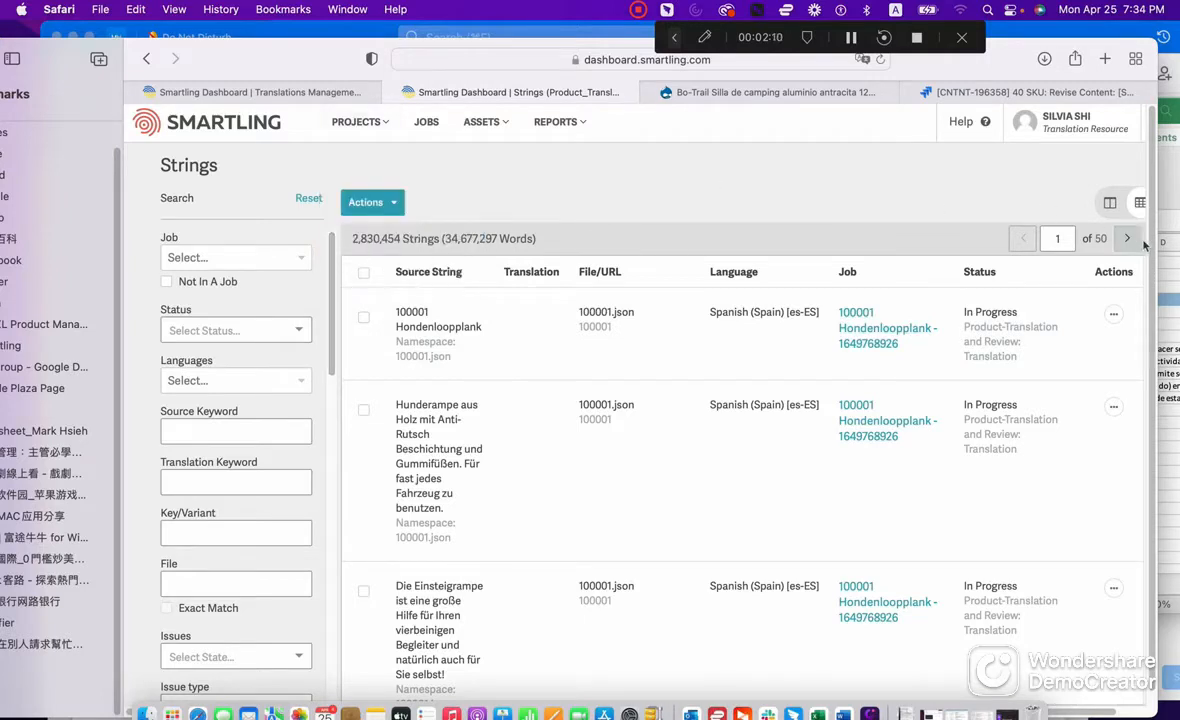
pyautogui.scroll(-1, 1156, 249)
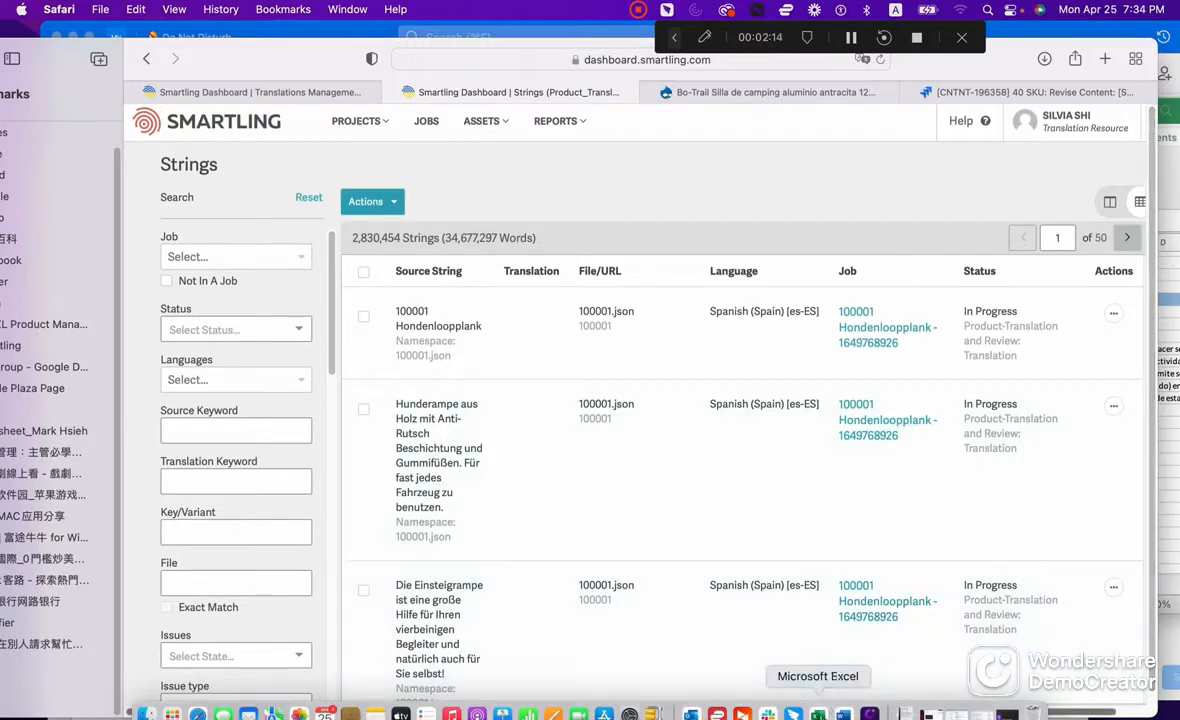
# Step: Switch to the Test sku workbook in Excel and copy SKU 210642 from cell A21 of the new sku sheet
pyautogui.click(818, 714)
pyautogui.click(319, 583)
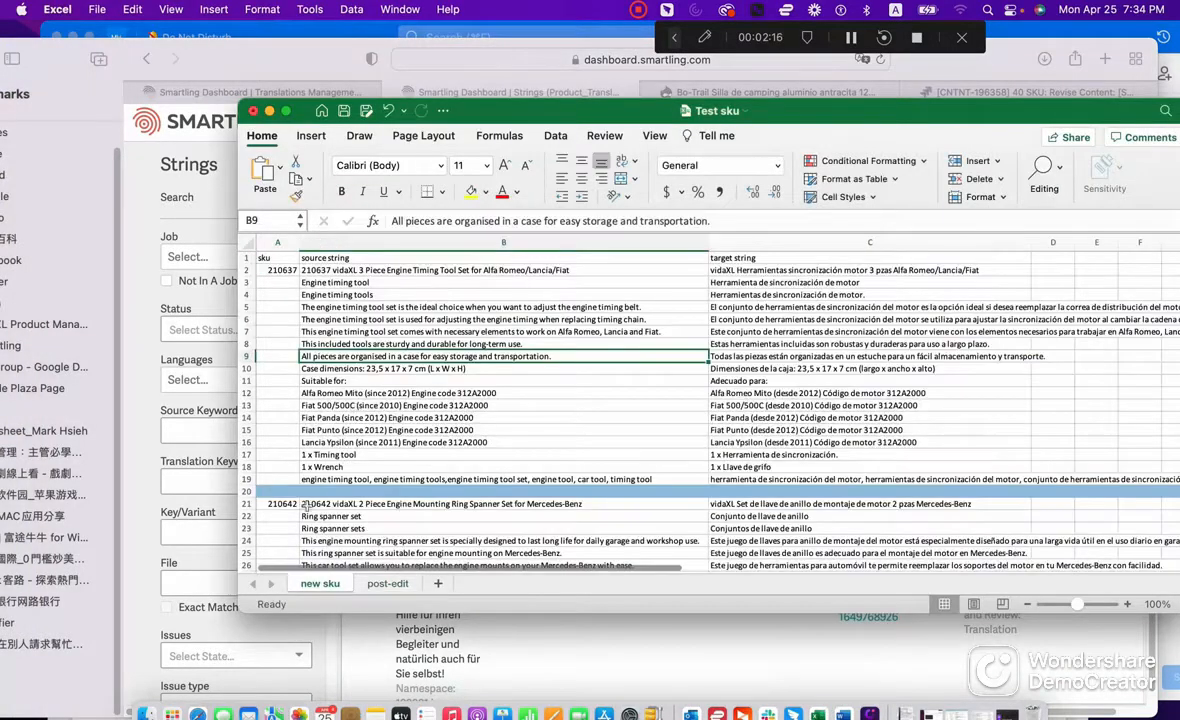
pyautogui.click(284, 505)
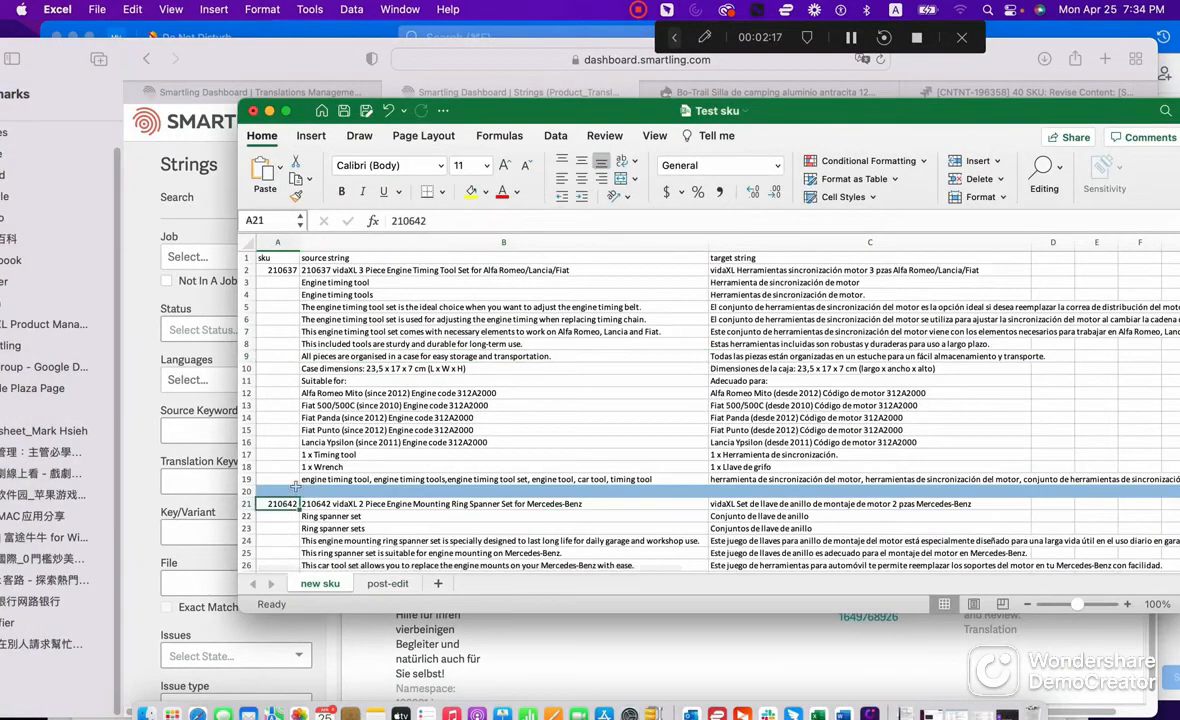
pyautogui.doubleClick(439, 220)
pyautogui.press('super+c')
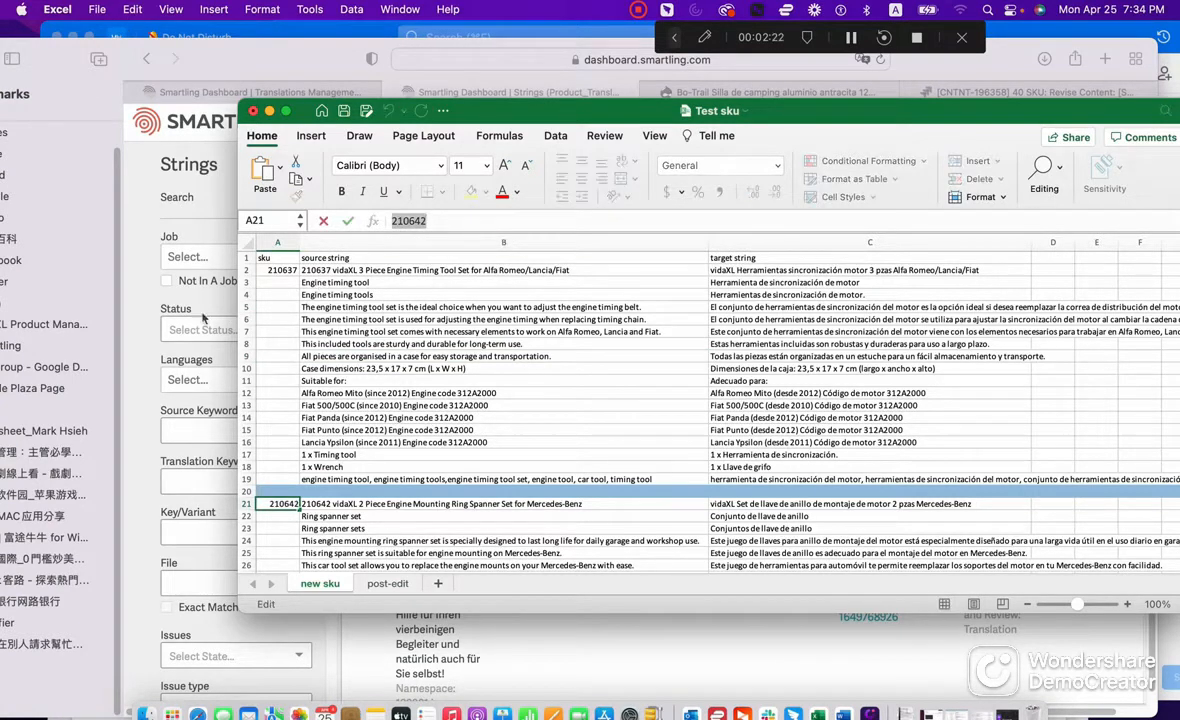
# Step: Switch back to Smartling and filter the strings by the job for SKU 210642 and the status In Progress
pyautogui.click(145, 266)
pyautogui.click(238, 257)
pyautogui.press('super+v')
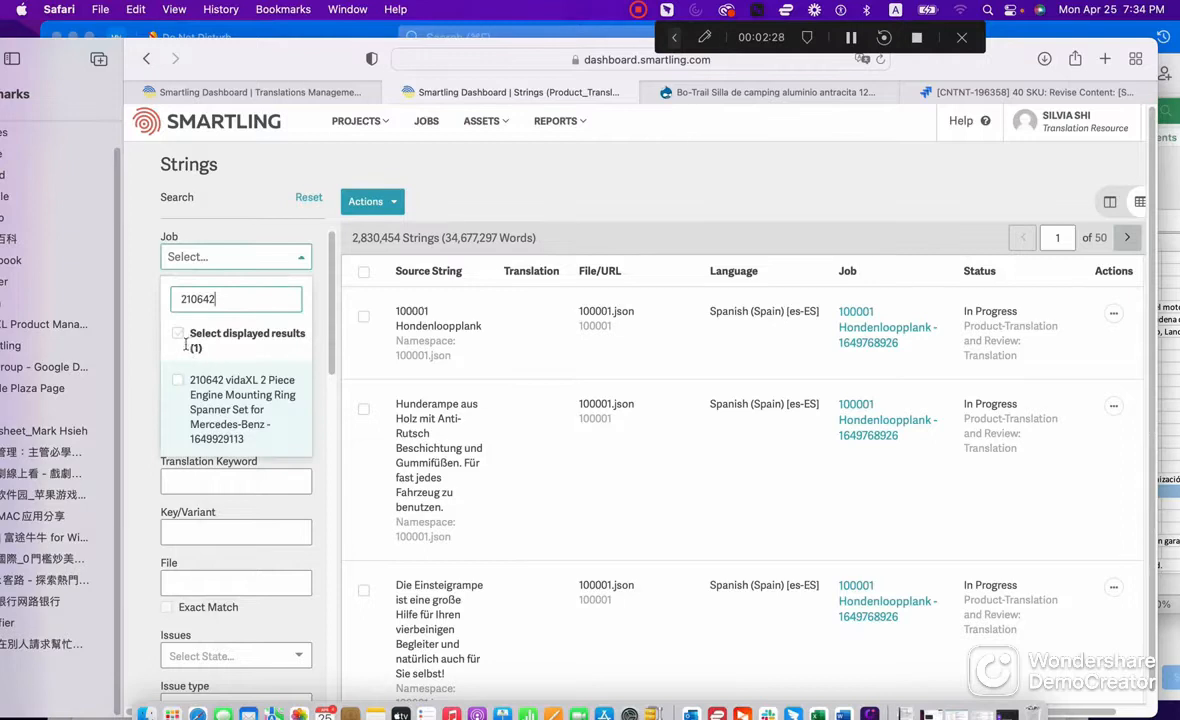
pyautogui.click(179, 335)
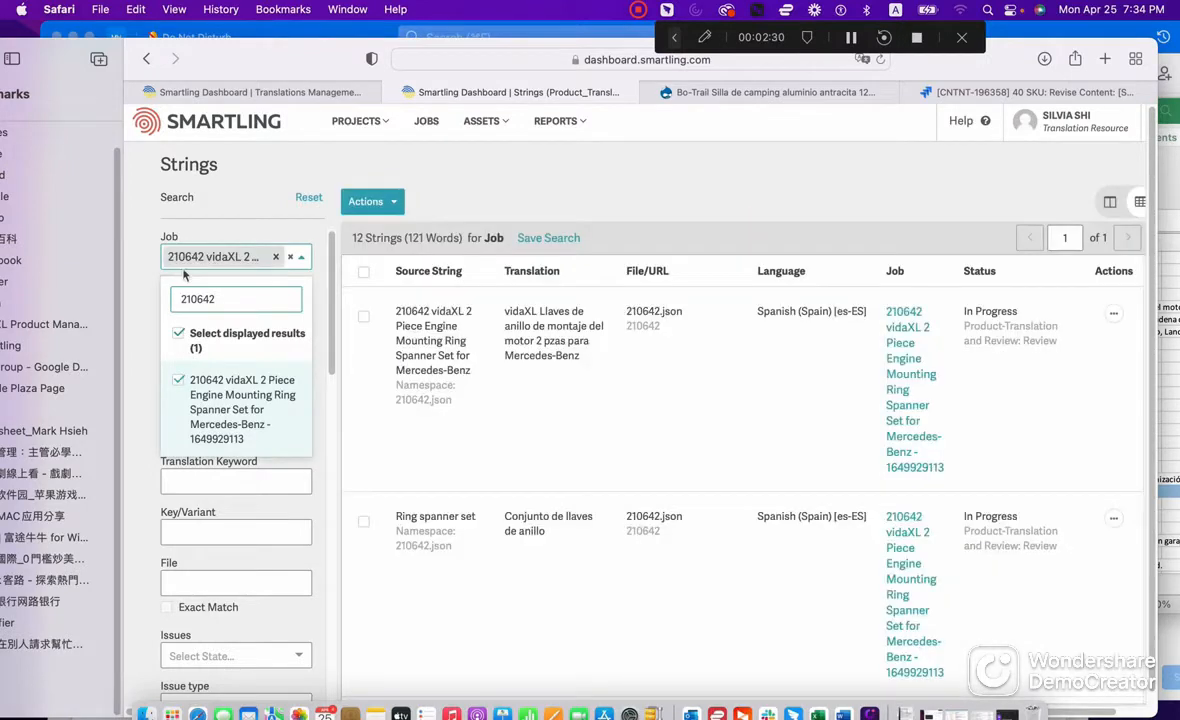
pyautogui.click(158, 336)
pyautogui.click(196, 329)
pyautogui.click(229, 372)
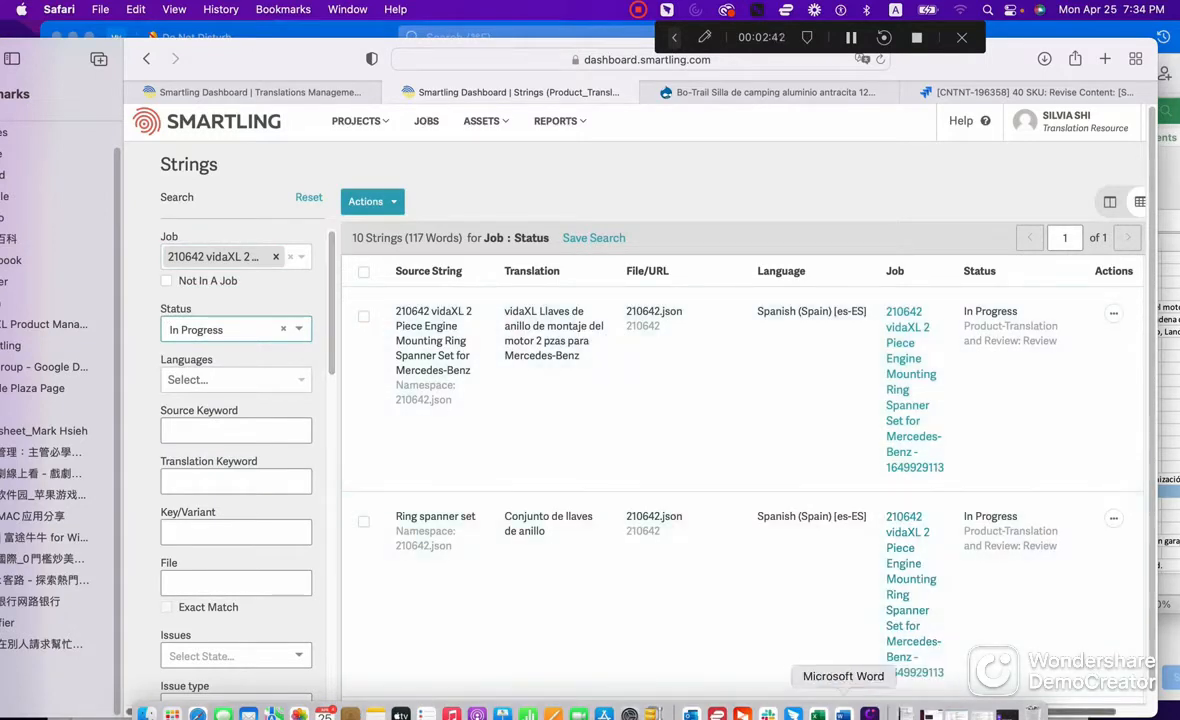
# Step: Check the Section 1 Product Translation outline in the Word notes, and return to Smartling in Safari
pyautogui.click(843, 714)
pyautogui.scroll(-1, 598, 484)
pyautogui.click(600, 483)
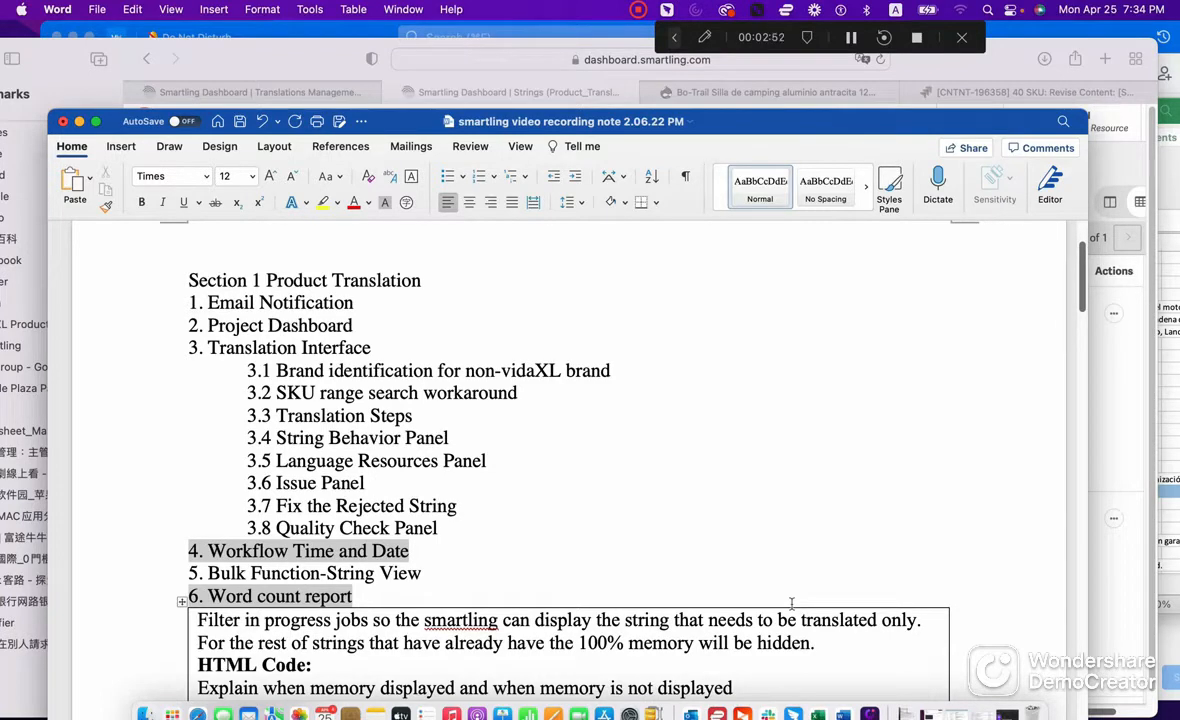
pyautogui.click(302, 67)
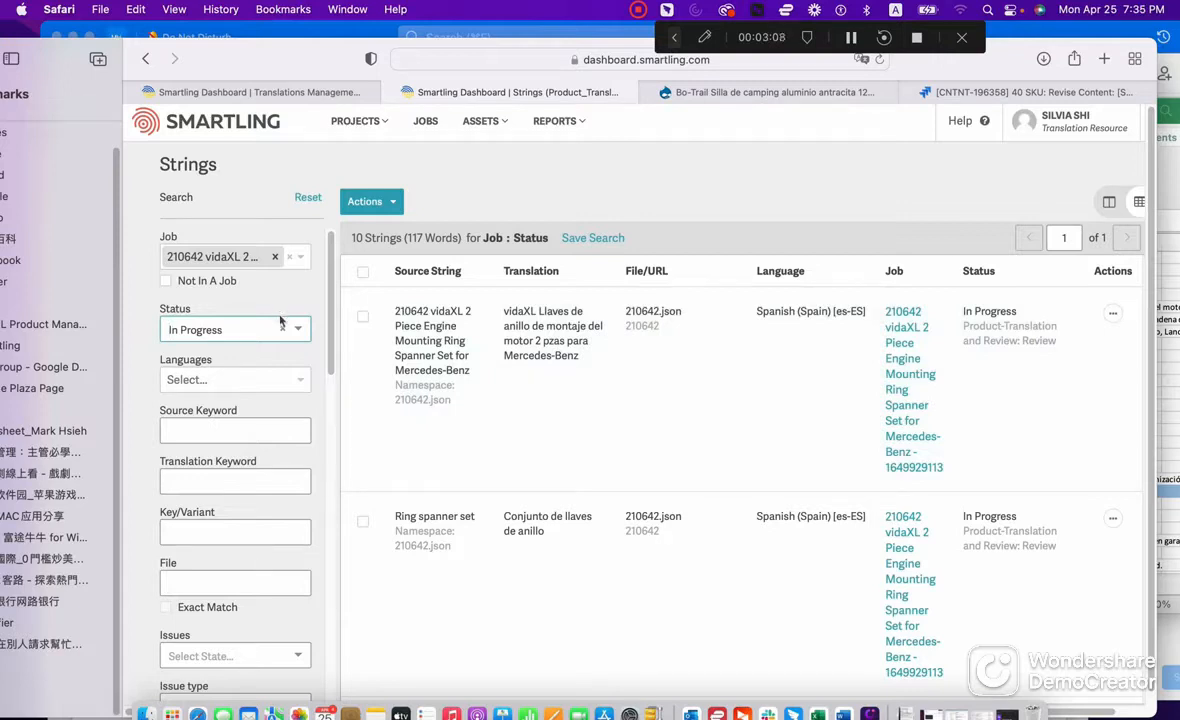
# Step: Filter the strings to Spanish (Spain) [es-ES] and open the first result for editing in the CAT tool
pyautogui.click(295, 382)
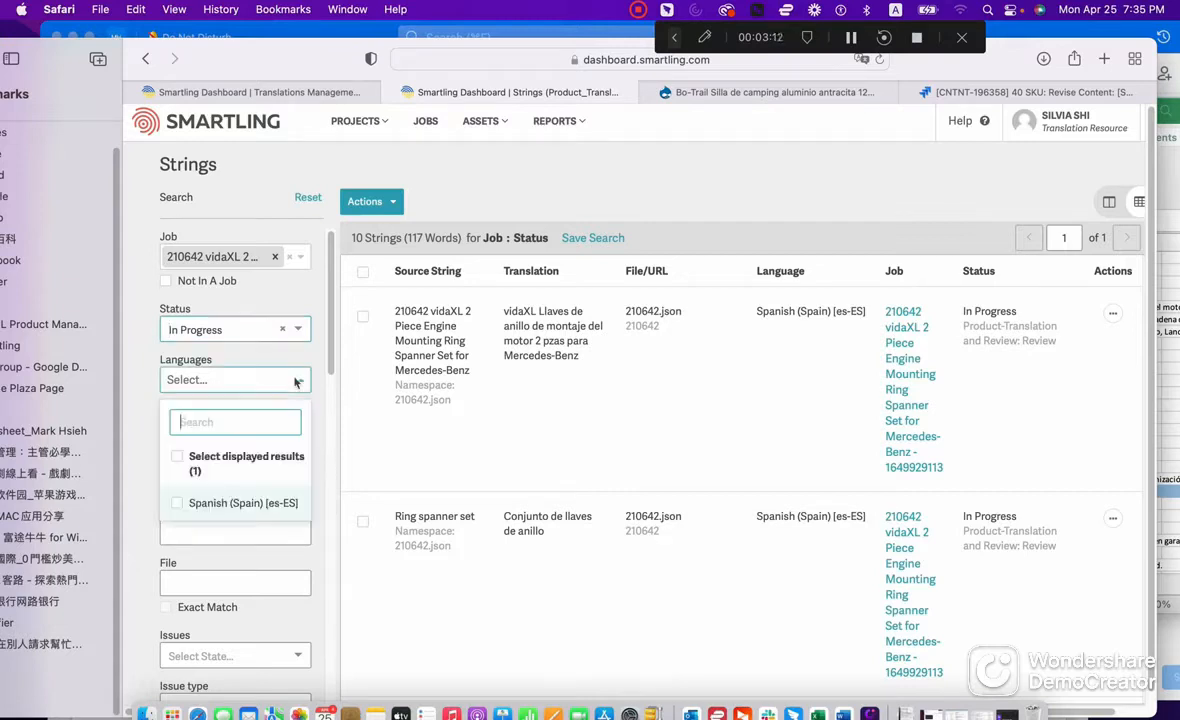
pyautogui.click(178, 456)
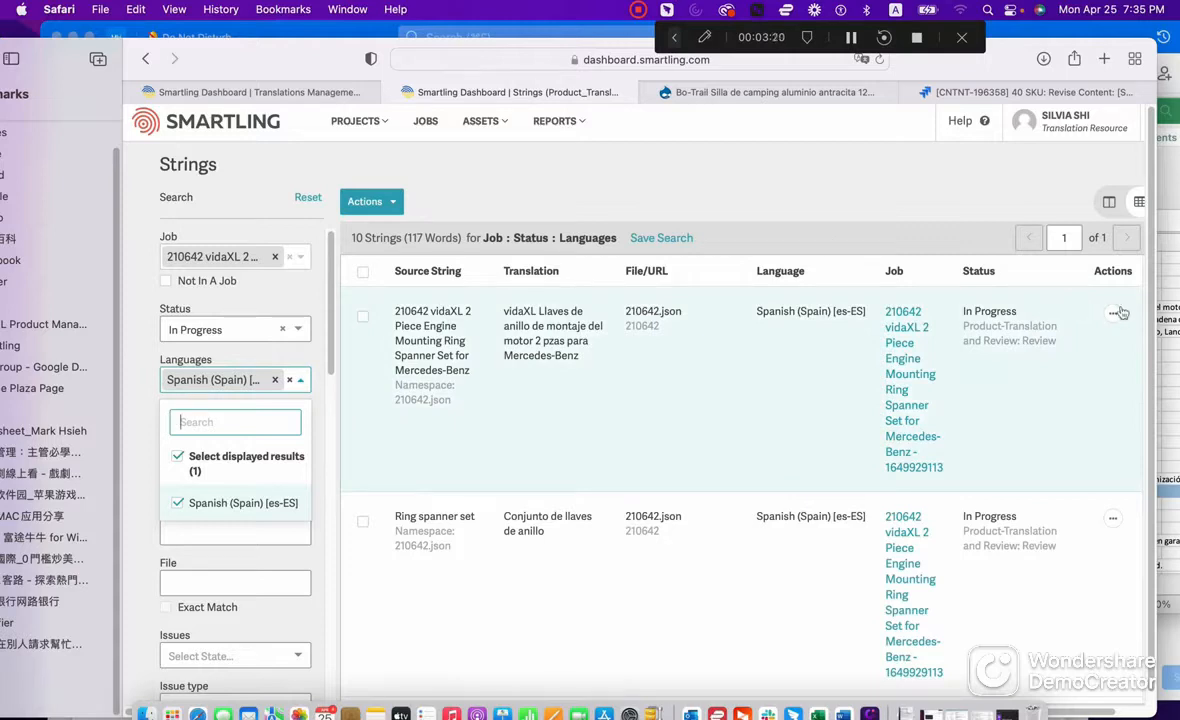
pyautogui.click(872, 195)
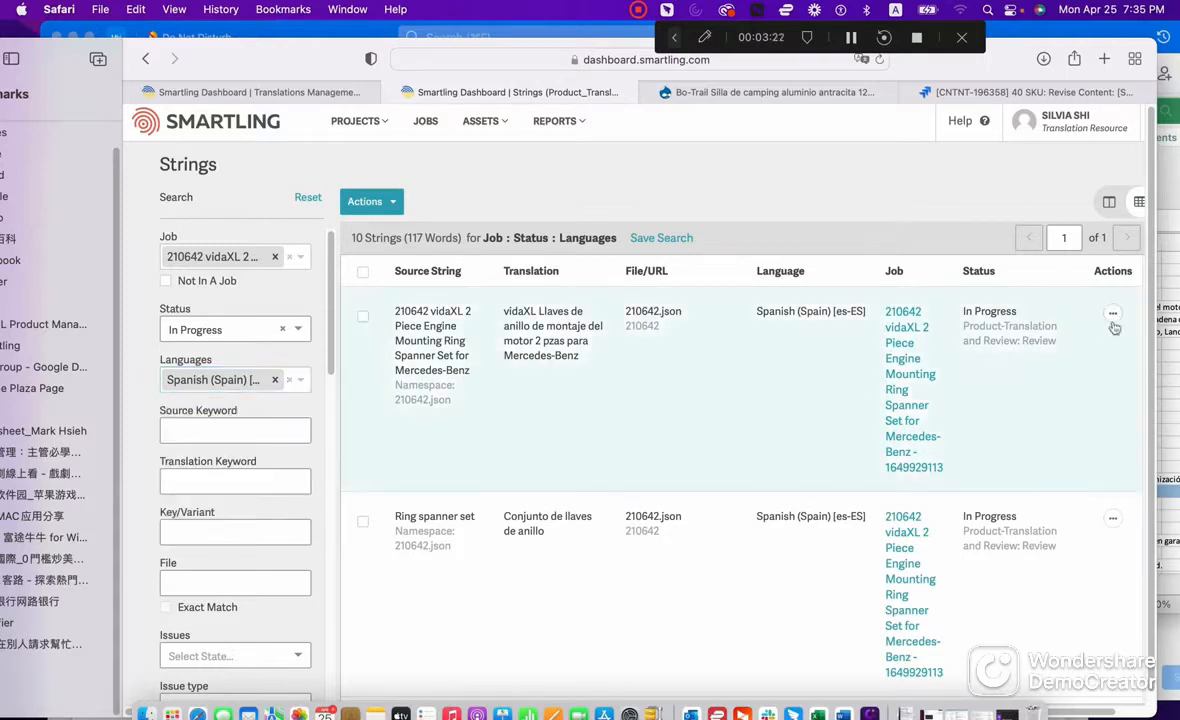
pyautogui.click(1112, 318)
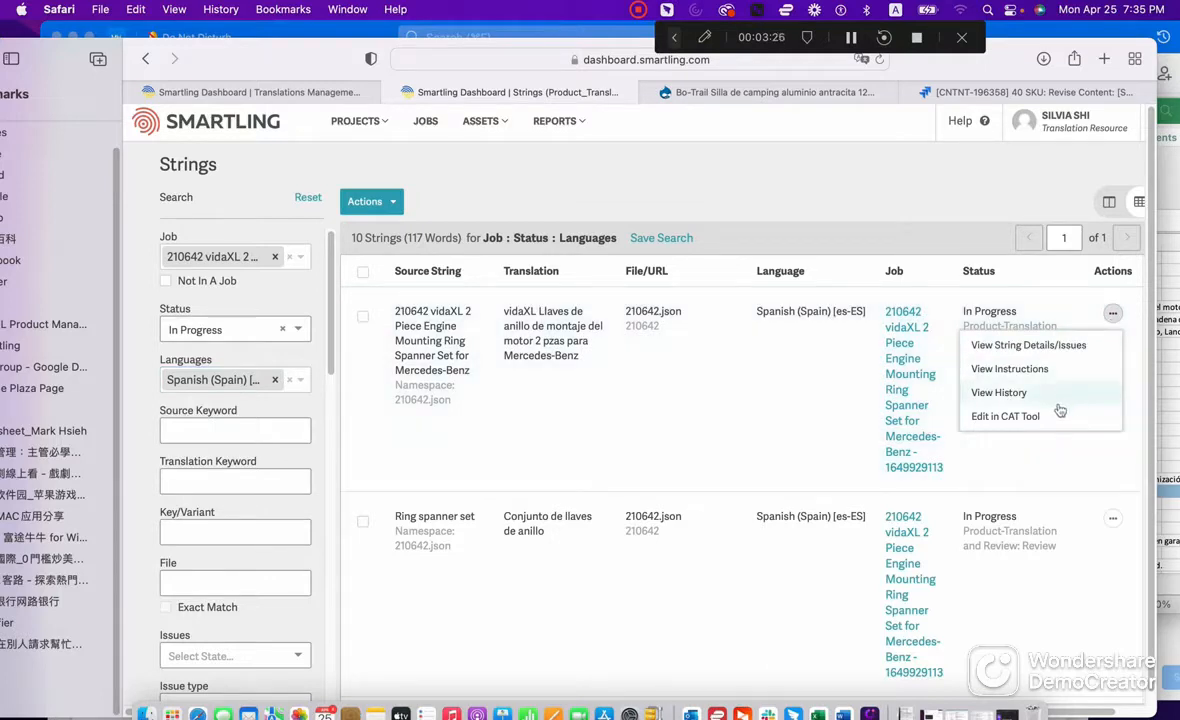
pyautogui.click(1058, 417)
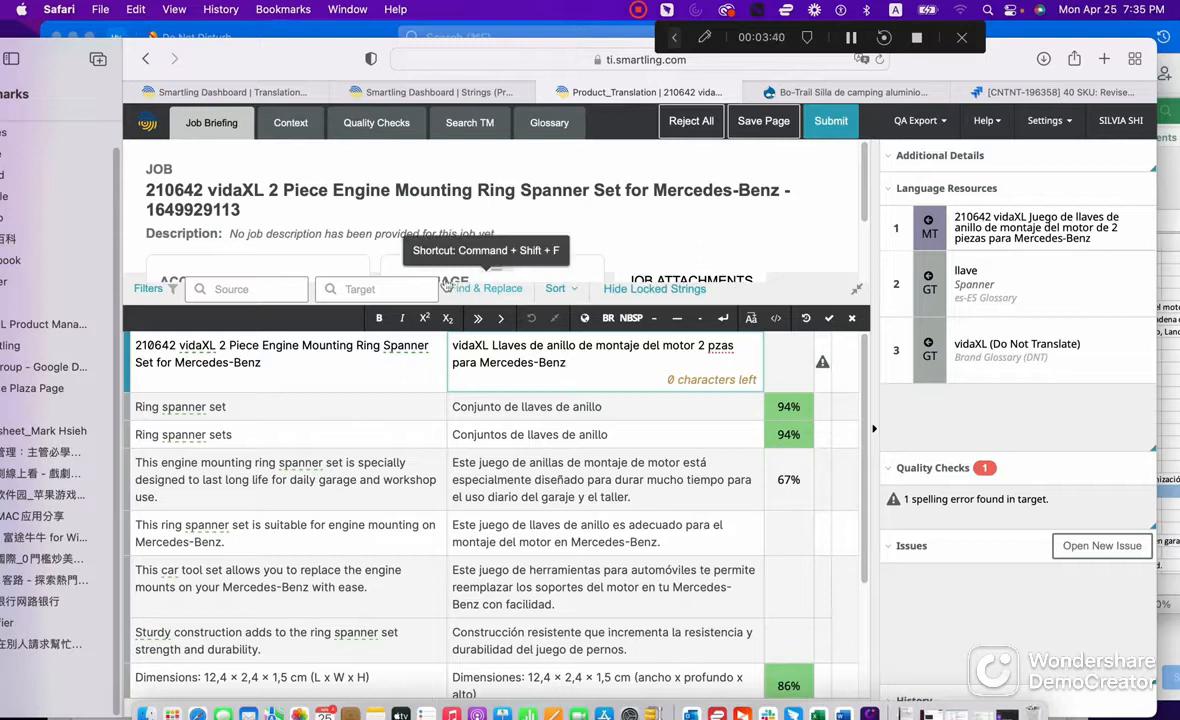
# Step: Show the product image context and examine the spanner set's Spanish strings and language resources, including those for "Ring spanner set"
pyautogui.click(291, 135)
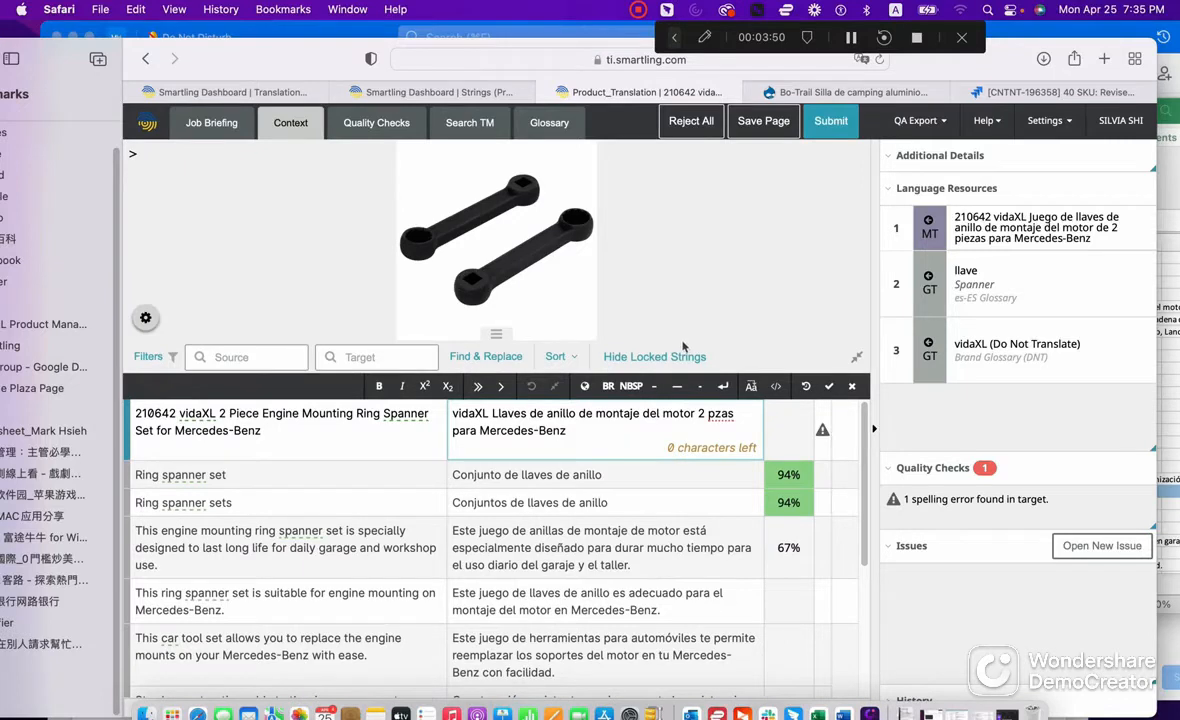
pyautogui.moveTo(1037, 382)
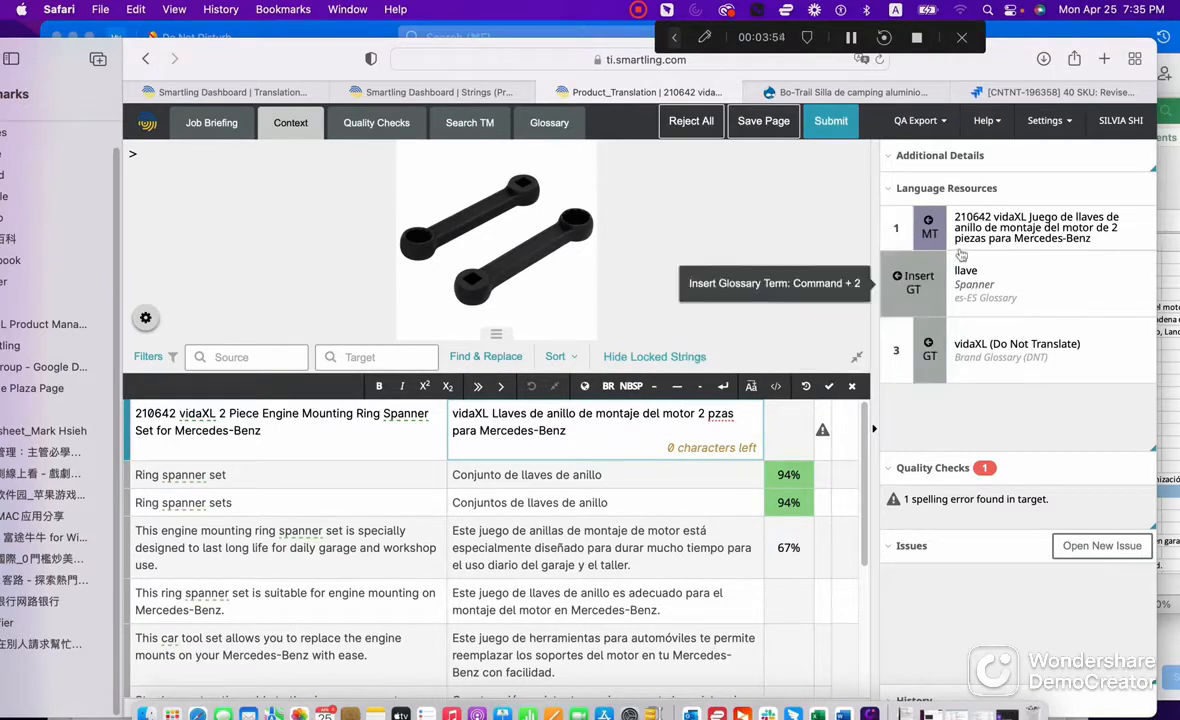
pyautogui.moveTo(960, 254)
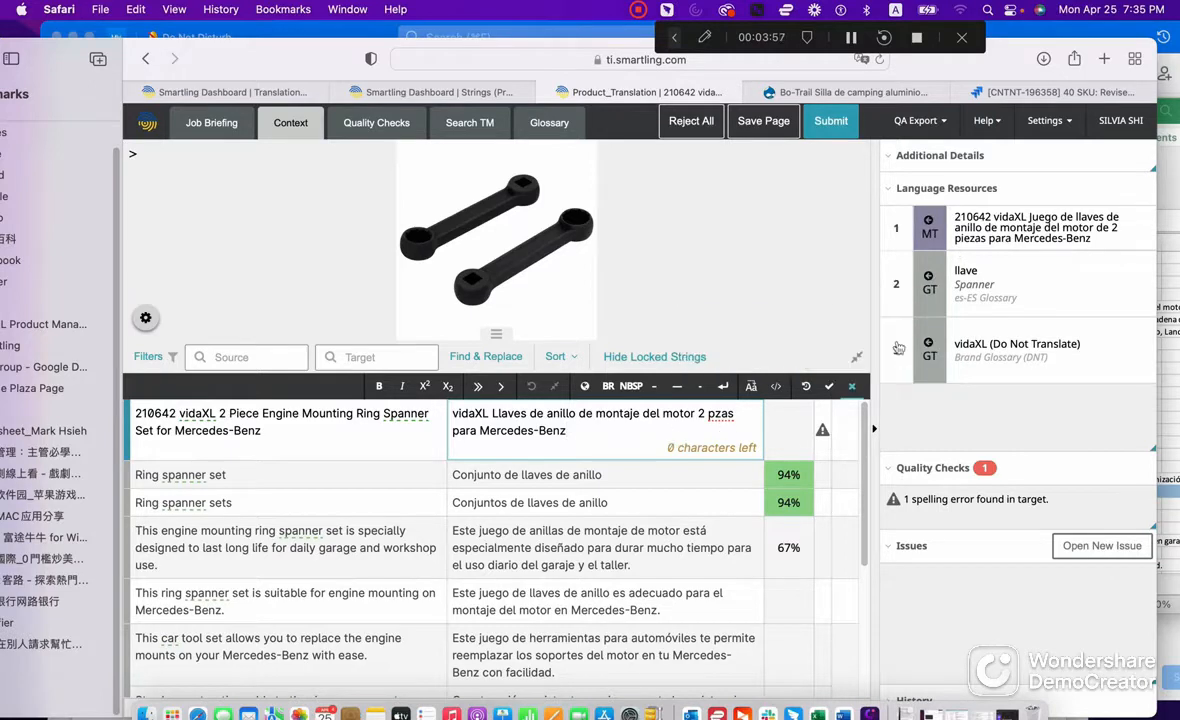
pyautogui.click(664, 475)
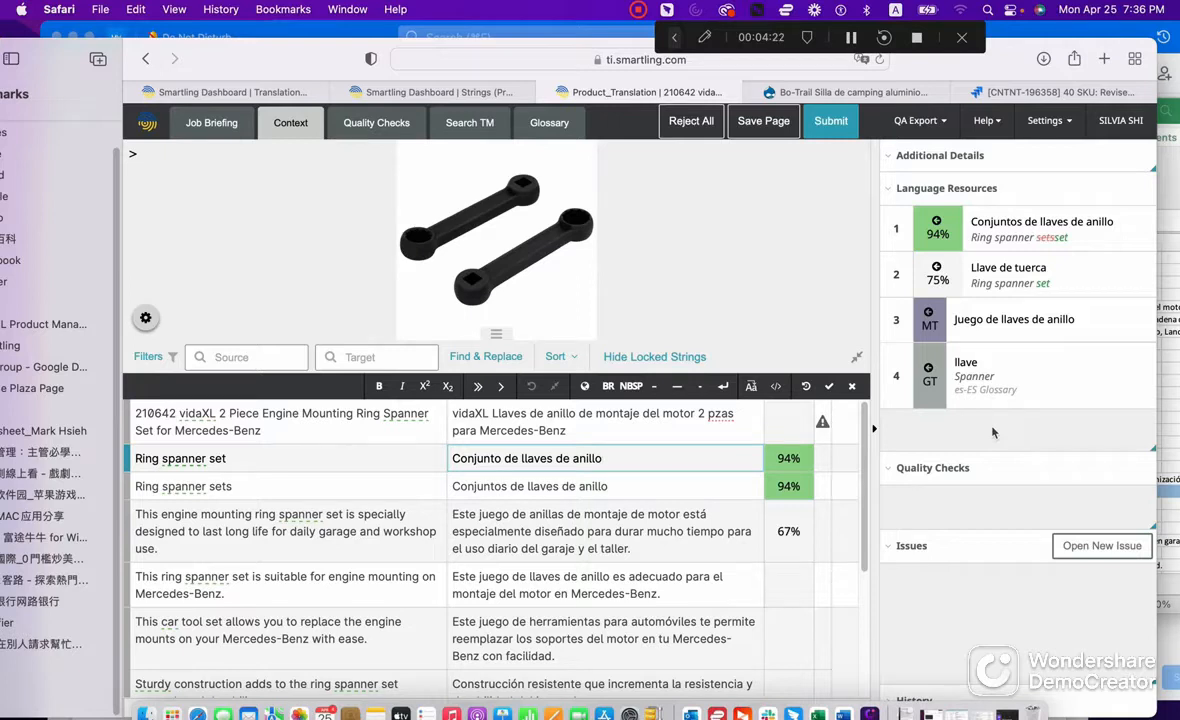
pyautogui.moveTo(990, 261)
pyautogui.click(727, 425)
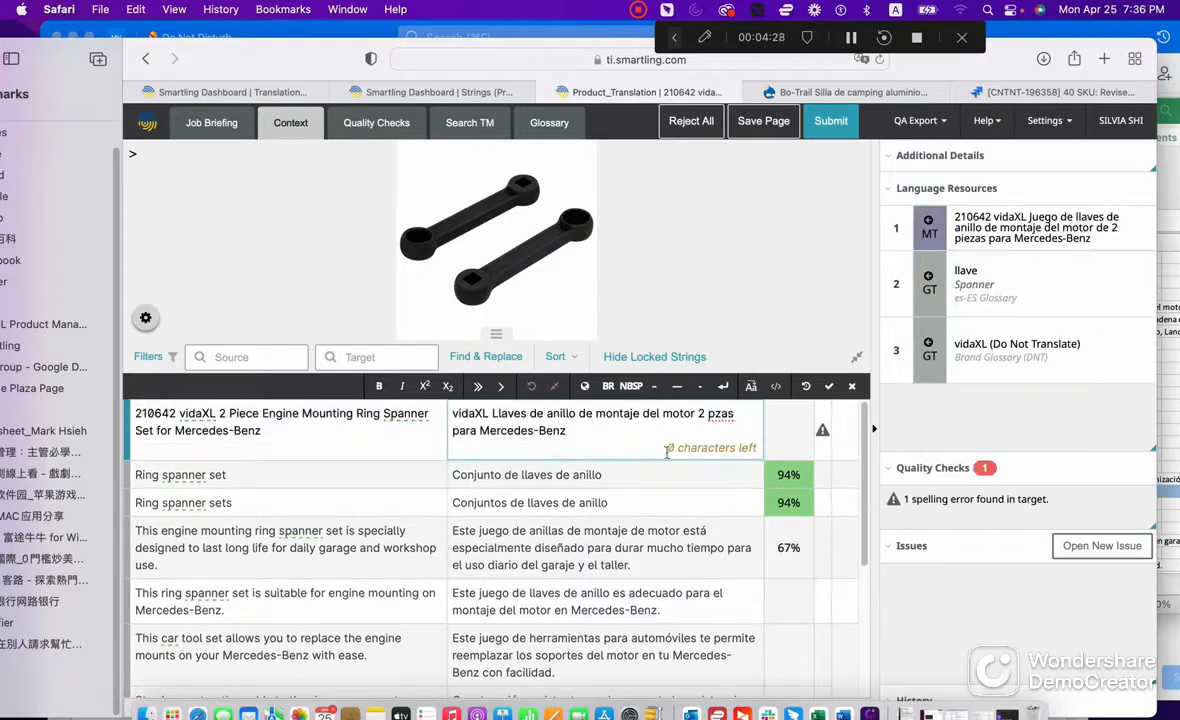
pyautogui.scroll(-5, 620, 445)
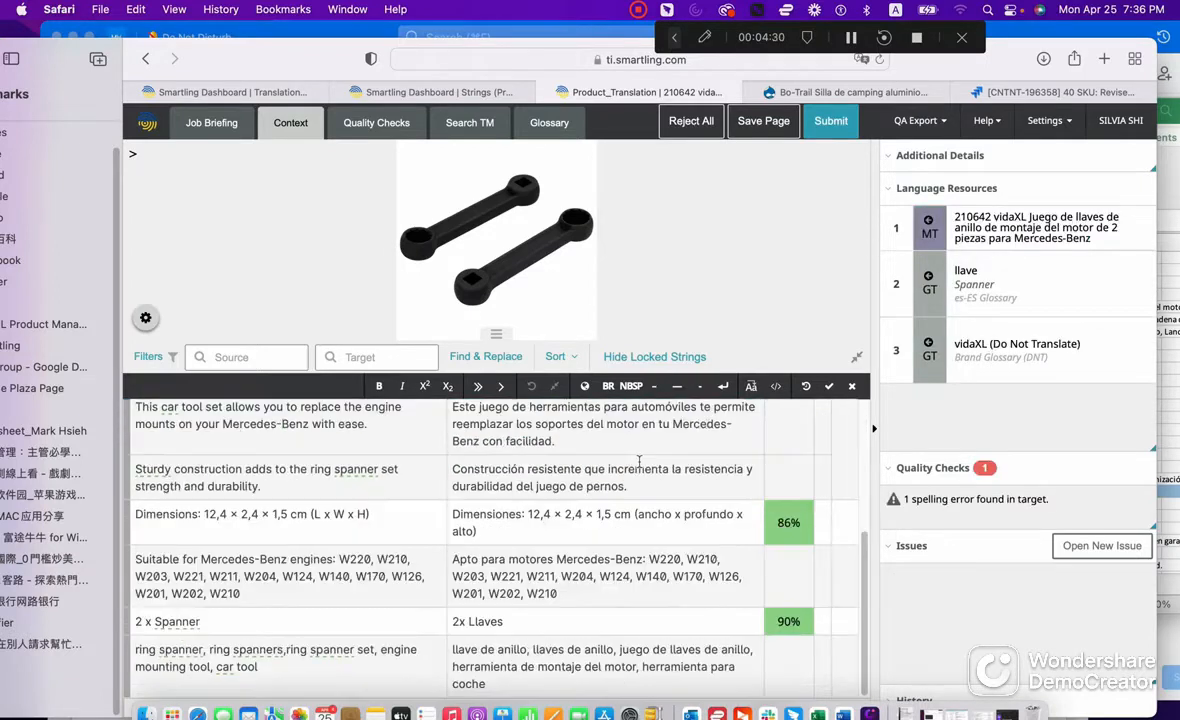
pyautogui.scroll(5, 639, 461)
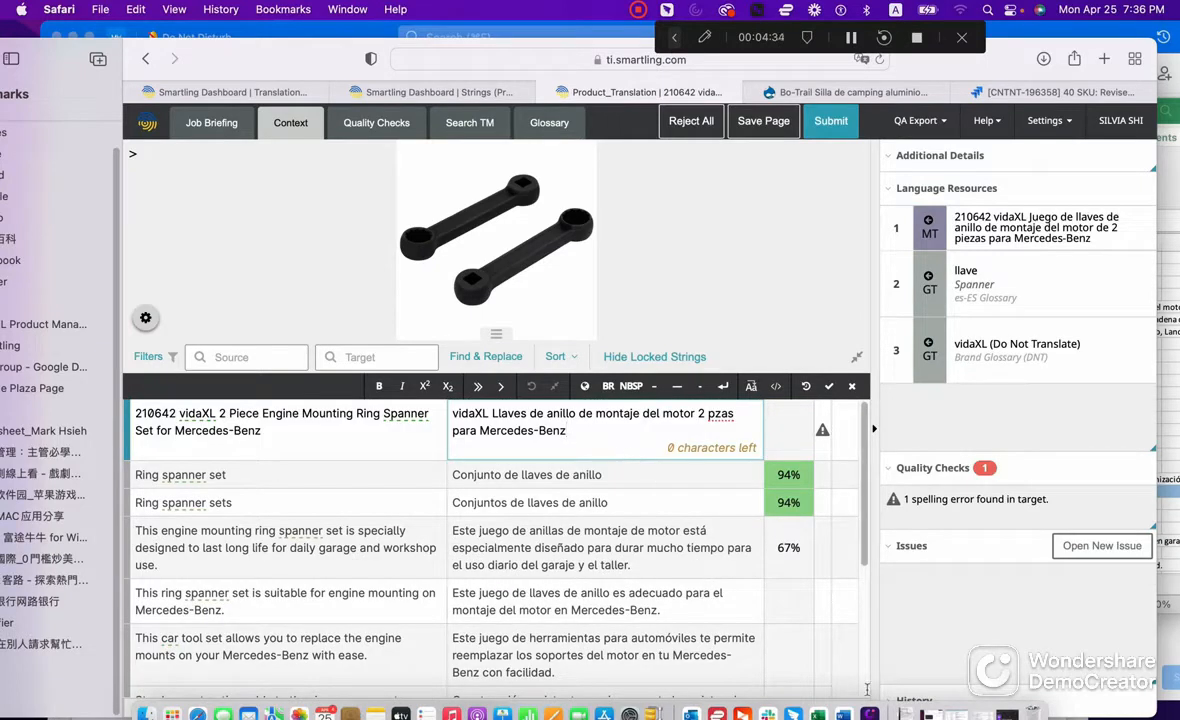
# Step: Switch to the Test sku workbook in Excel and copy the Spanish title of SKU 210642 from cell C21 of the new sku sheet
pyautogui.click(817, 713)
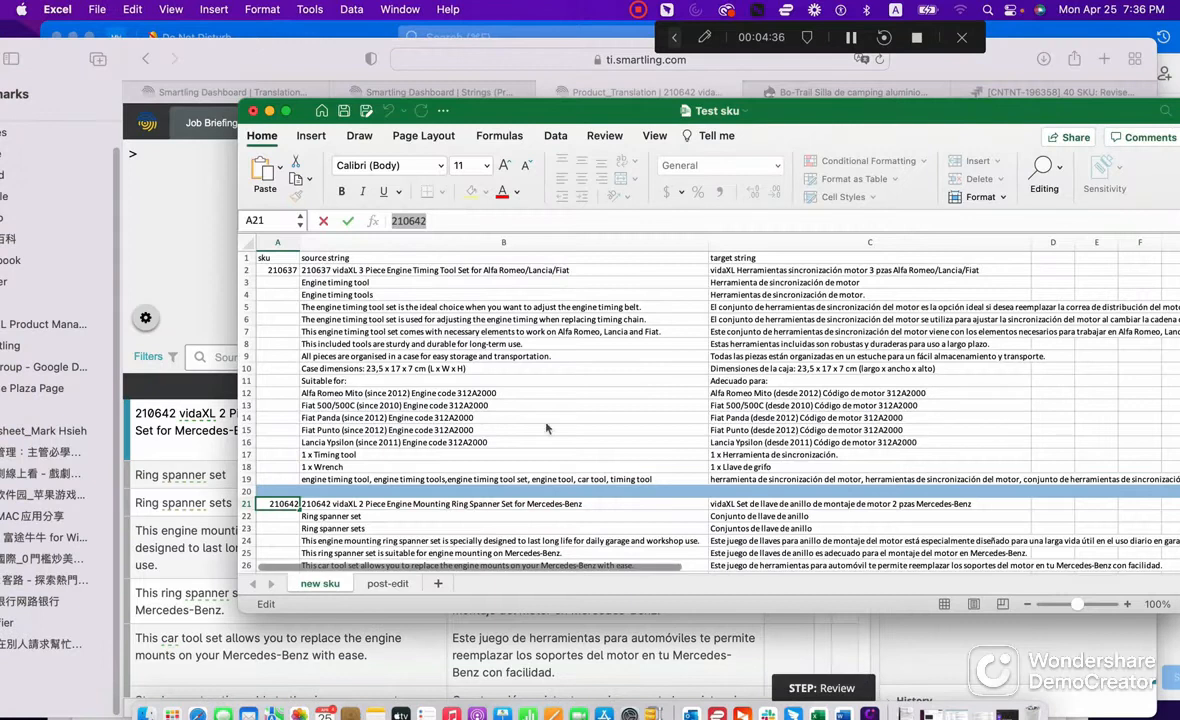
pyautogui.click(499, 404)
pyautogui.scroll(-1, 808, 493)
pyautogui.click(808, 493)
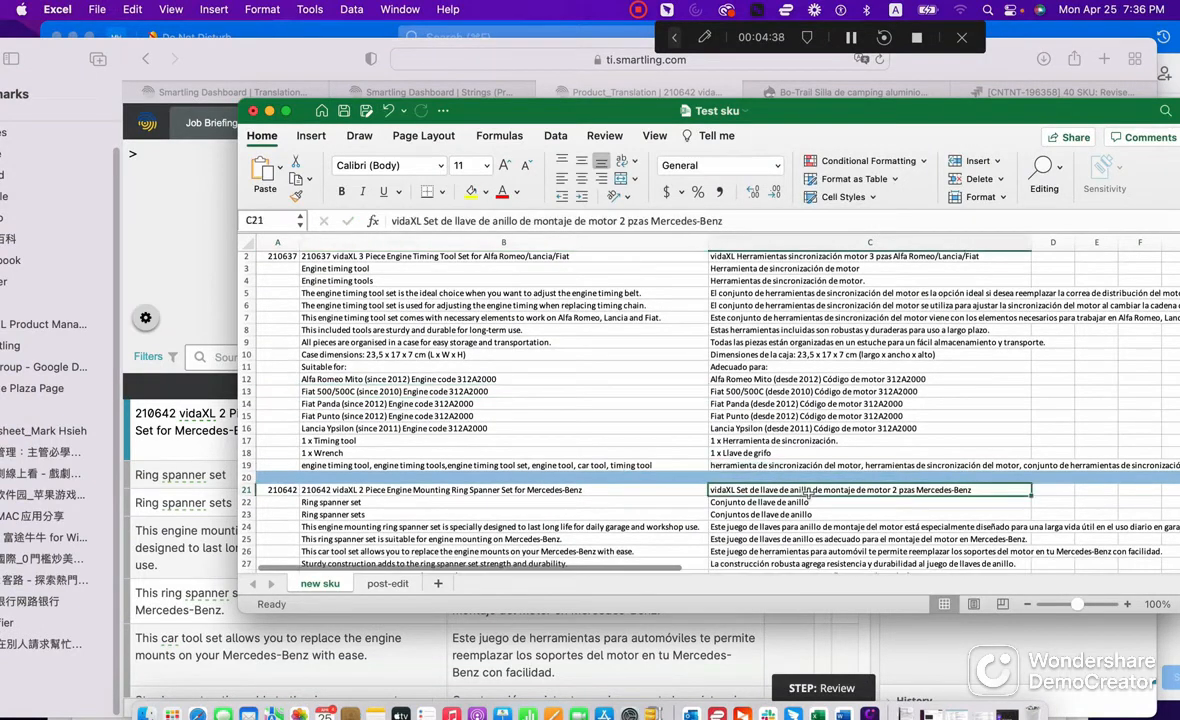
pyautogui.moveTo(736, 221); pyautogui.dragTo(176, 209)
pyautogui.press('super+c')
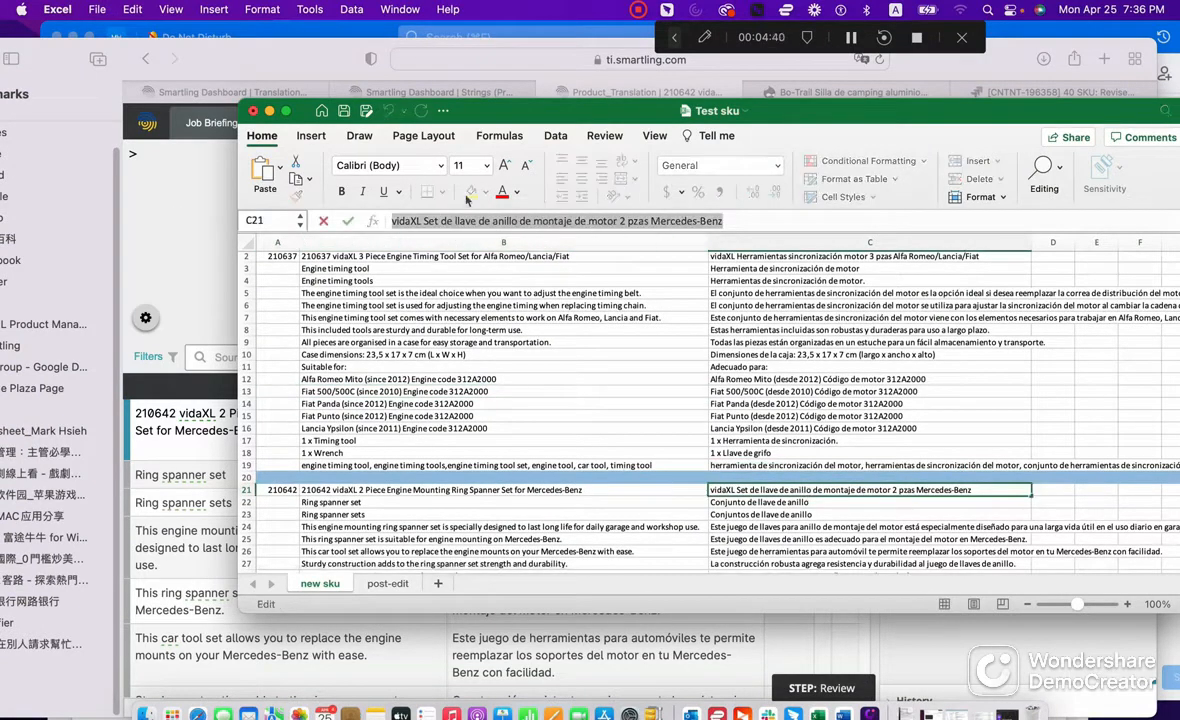
# Step: Arrange the Excel and Safari windows side by side so the sheet's target column and the Smartling translations are both accessible
pyautogui.moveTo(480, 112); pyautogui.dragTo(774, 117)
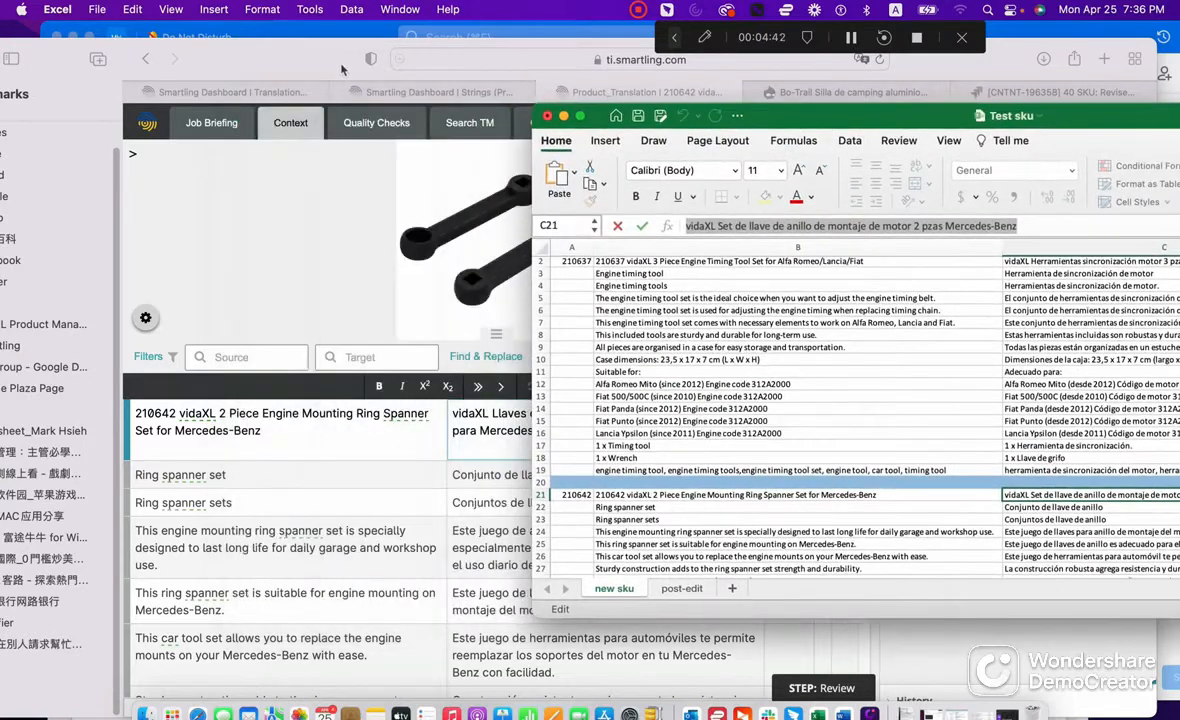
pyautogui.moveTo(342, 67); pyautogui.dragTo(169, 75)
pyautogui.click(1070, 498)
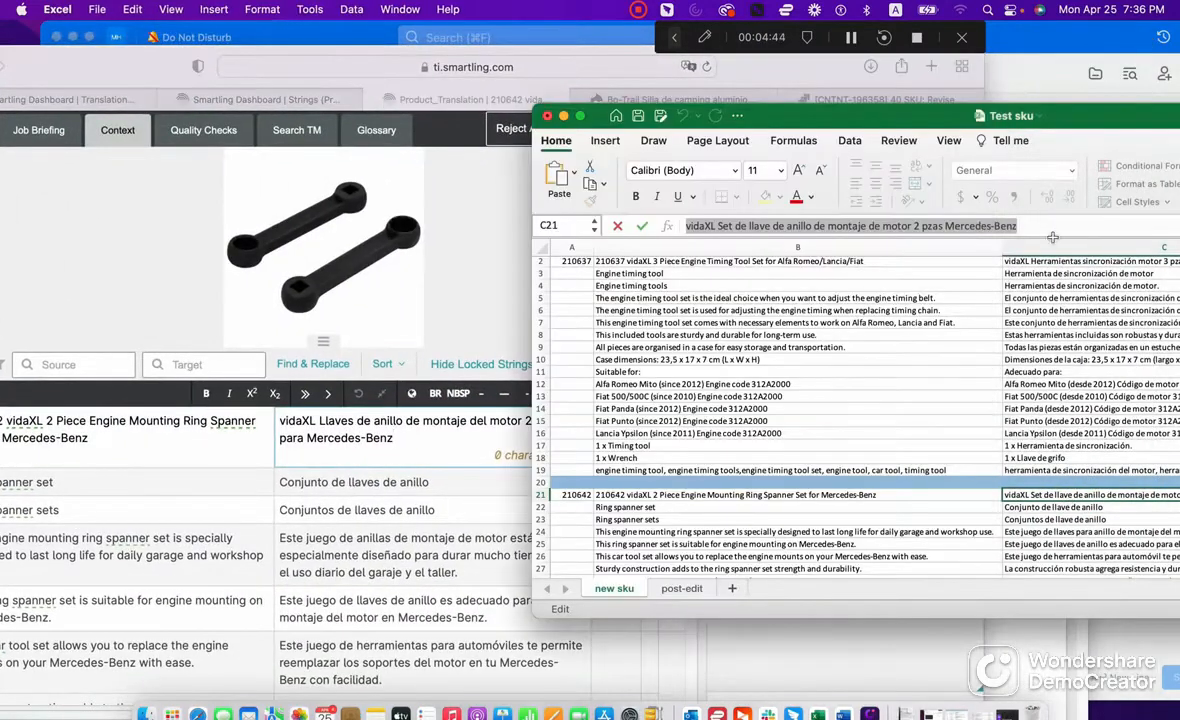
# Step: Replace the title's Spanish translation in Smartling with "vidaXL Set de llave de anillo de montaje de motor 2 pzas Mercedes-Benz"
pyautogui.click(435, 434)
pyautogui.press('super+a')
pyautogui.press('super+v')
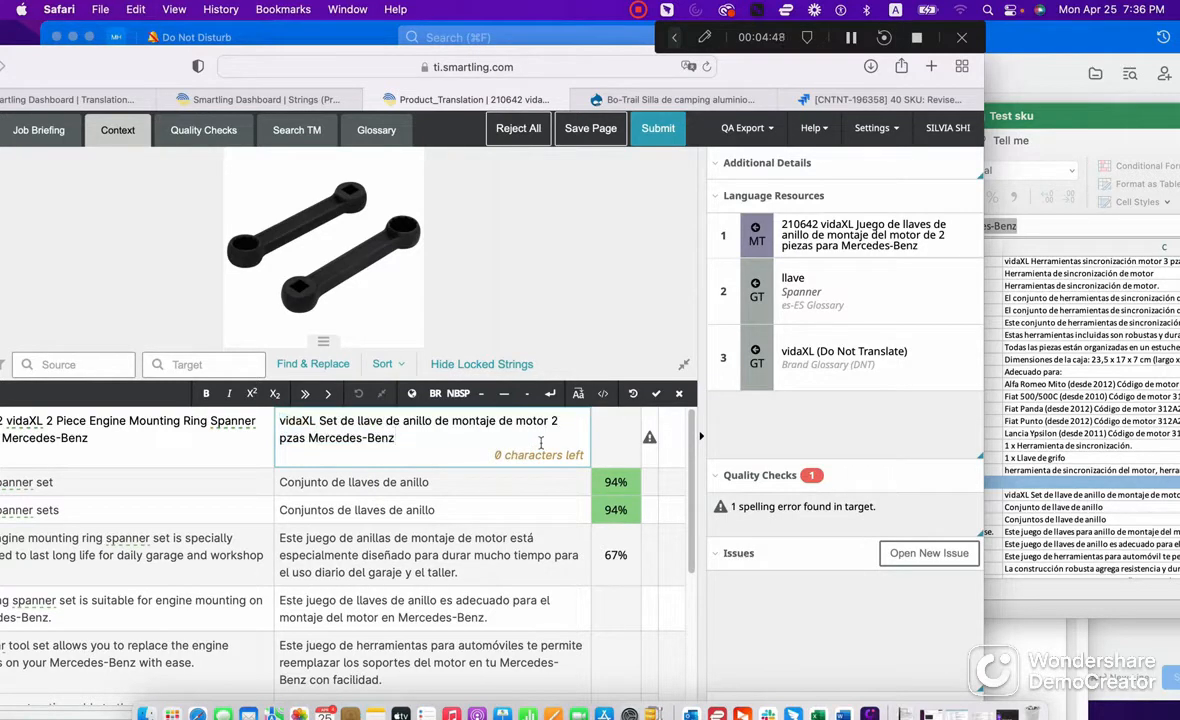
pyautogui.moveTo(466, 447); pyautogui.dragTo(228, 393)
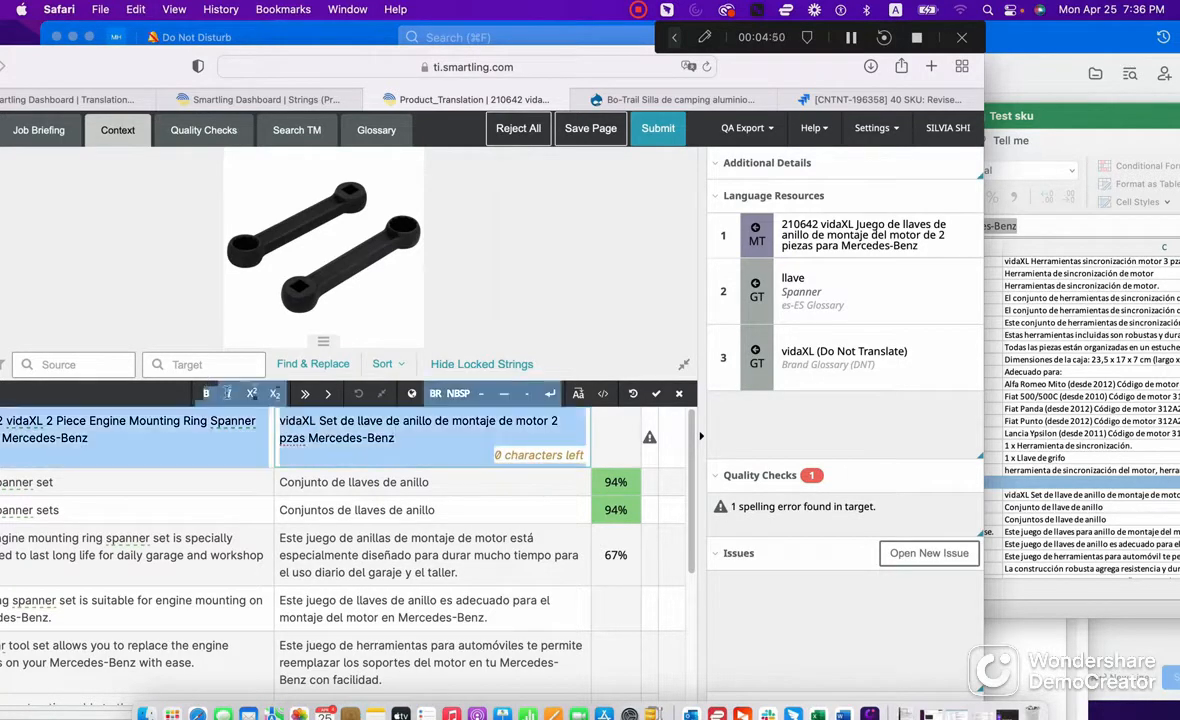
pyautogui.click(430, 447)
pyautogui.moveTo(396, 445); pyautogui.dragTo(282, 422)
pyautogui.press('BackSpace')
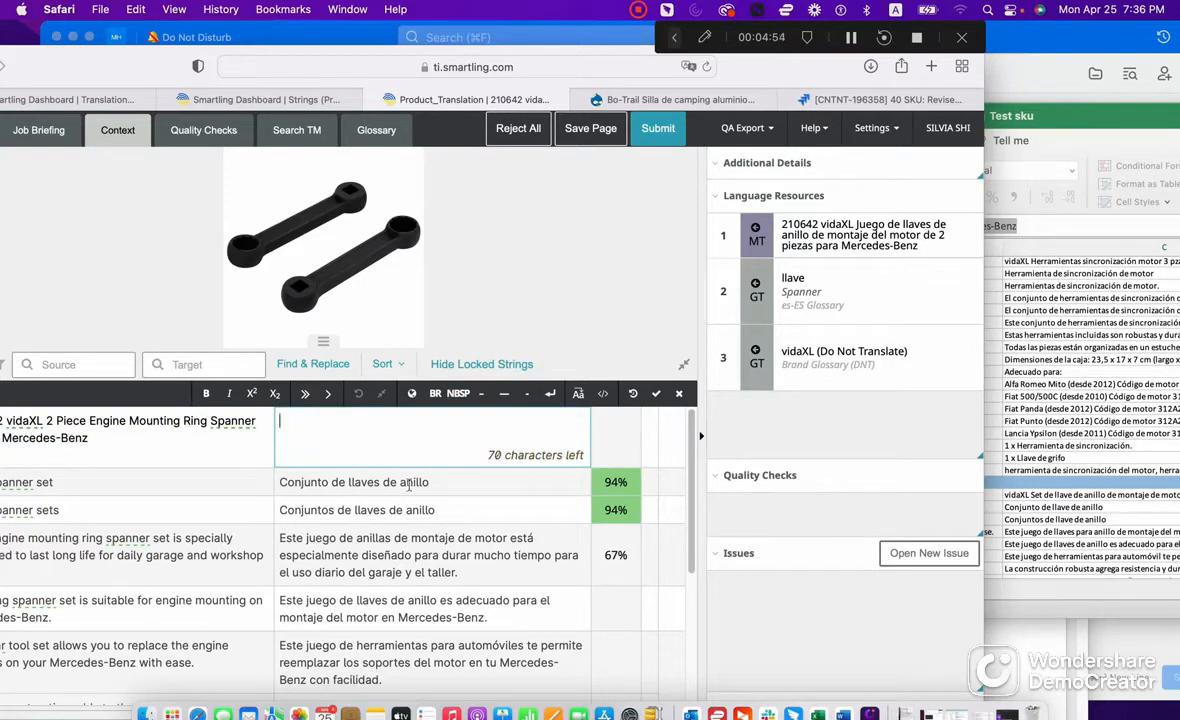
pyautogui.press('super+v')
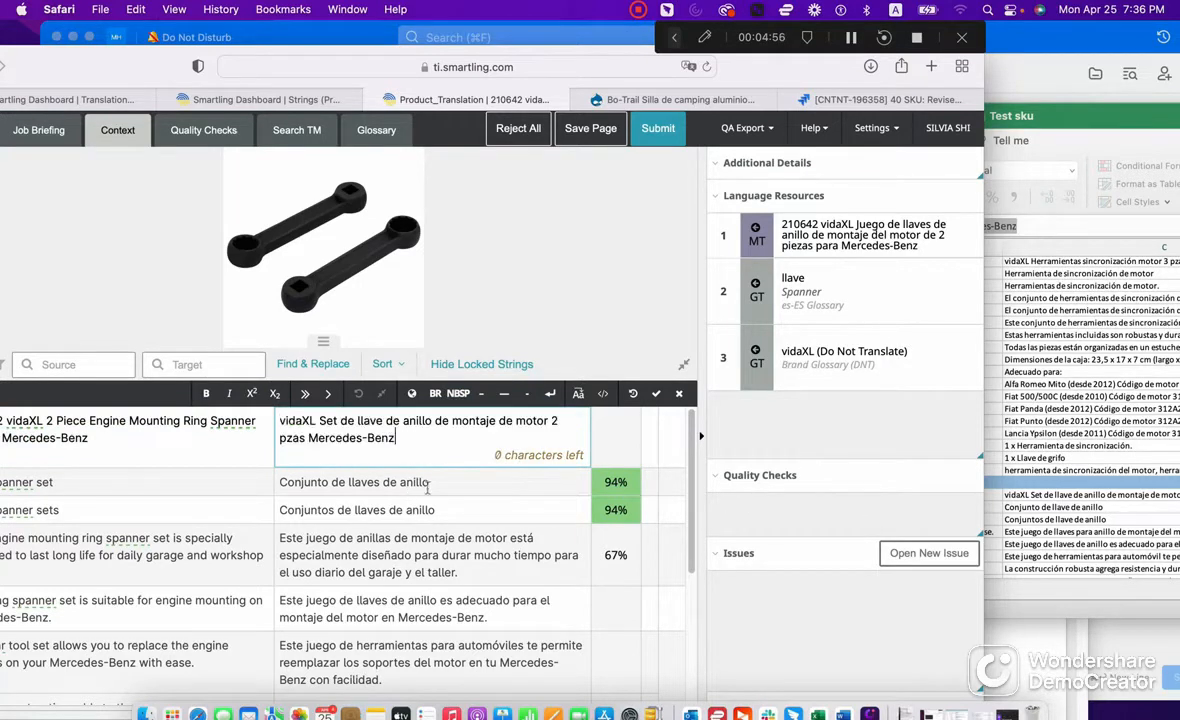
# Step: Copy cell C22 from the workbook and replace the "Ring spanner set" translation in Smartling with "Conjunto de llave de anillo"
pyautogui.click(447, 490)
pyautogui.click(1133, 434)
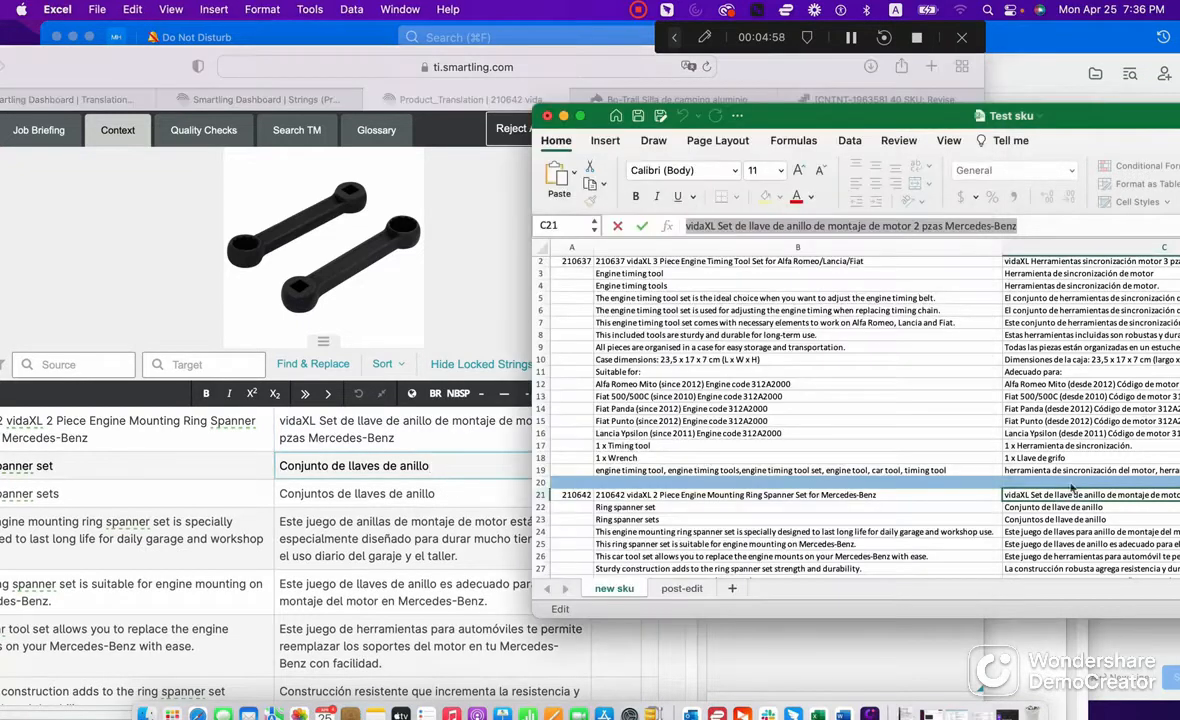
pyautogui.press('Return')
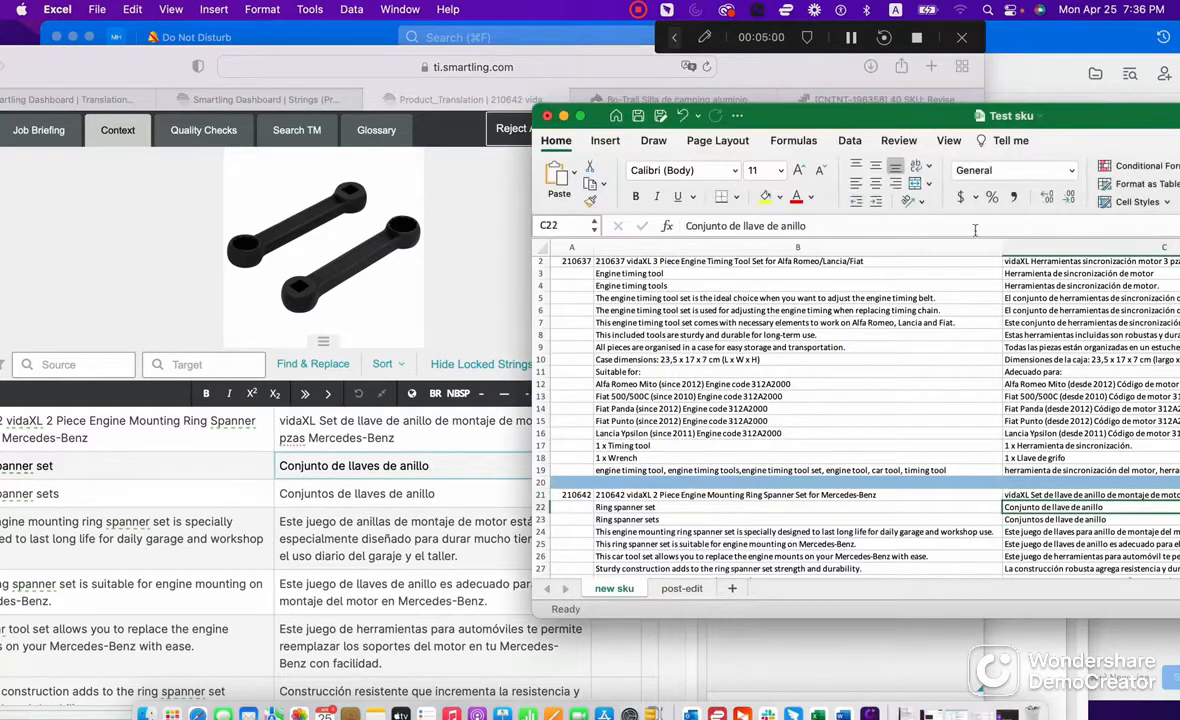
pyautogui.press('super+c')
pyautogui.click(435, 472)
pyautogui.moveTo(446, 472); pyautogui.dragTo(213, 452)
pyautogui.press('super+v')
# Step: Copy cell C23 from the workbook and replace the "Ring spanner sets" translation in Smartling with "Conjuntos de llave de anillo"
pyautogui.click(1077, 494)
pyautogui.press('Down')
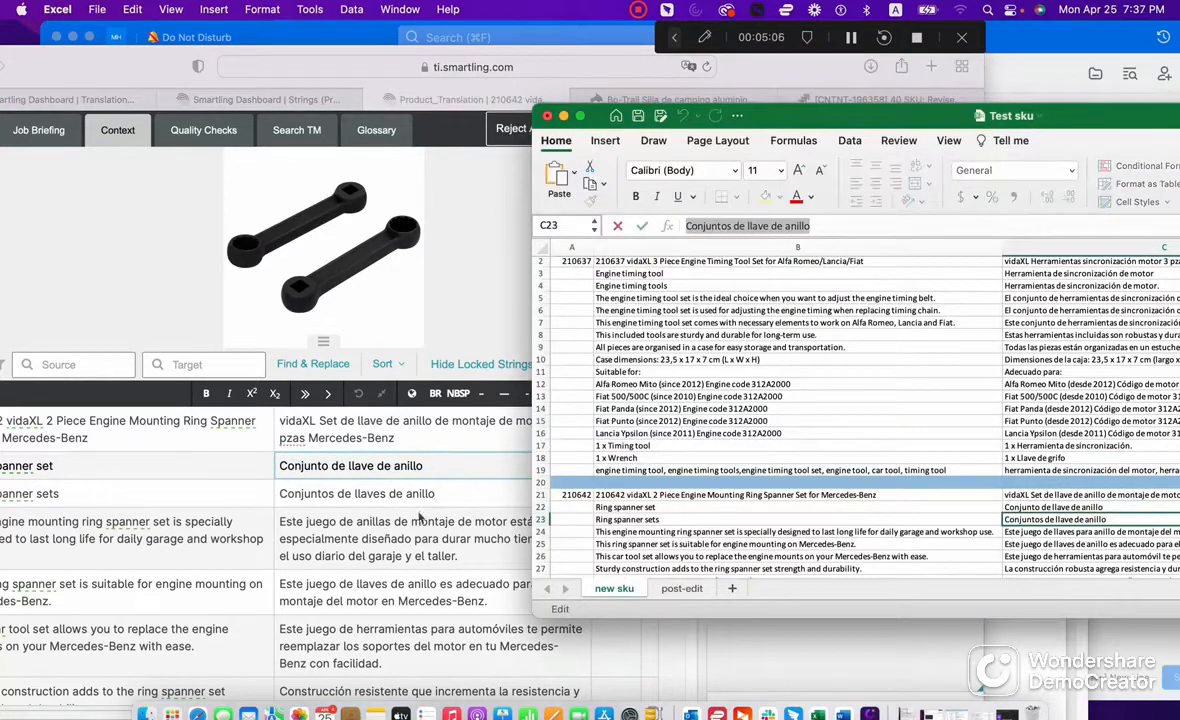
pyautogui.click(443, 496)
pyautogui.moveTo(467, 497); pyautogui.dragTo(145, 466)
pyautogui.press('super+v')
# Step: Copy the Spanish text in cell C24 and paste it over the translation of the "specially designed to last long life" sentence in Smartling
pyautogui.click(1157, 502)
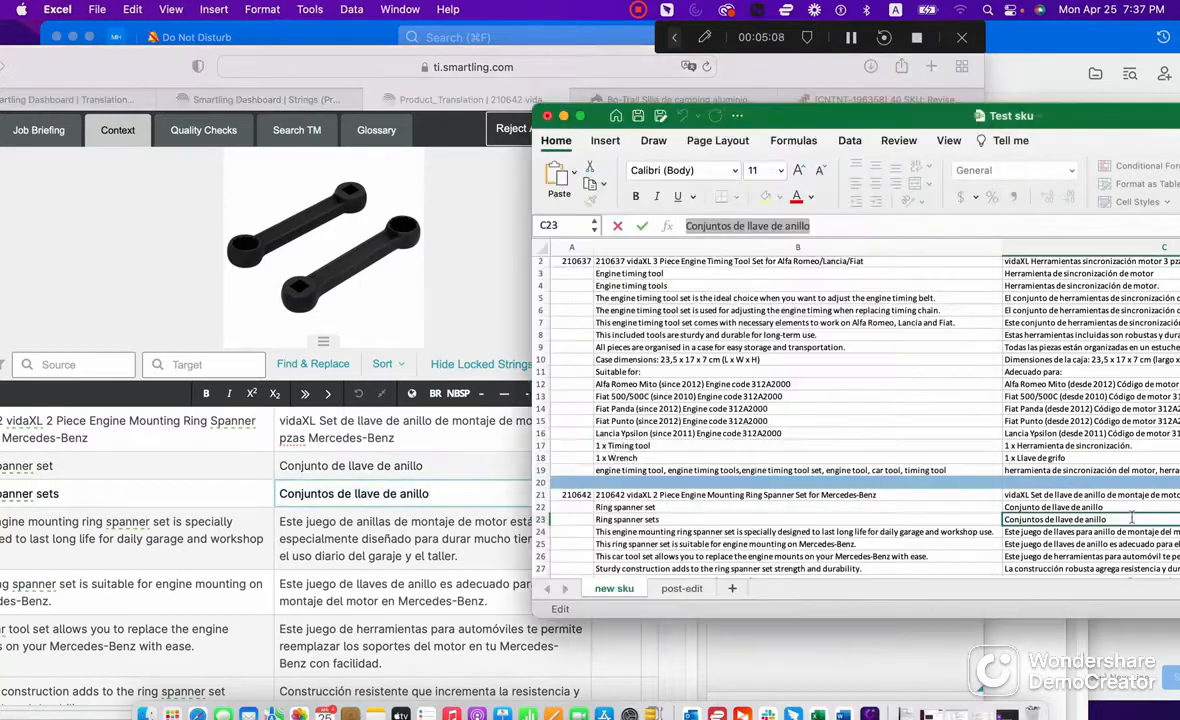
pyautogui.press('Down')
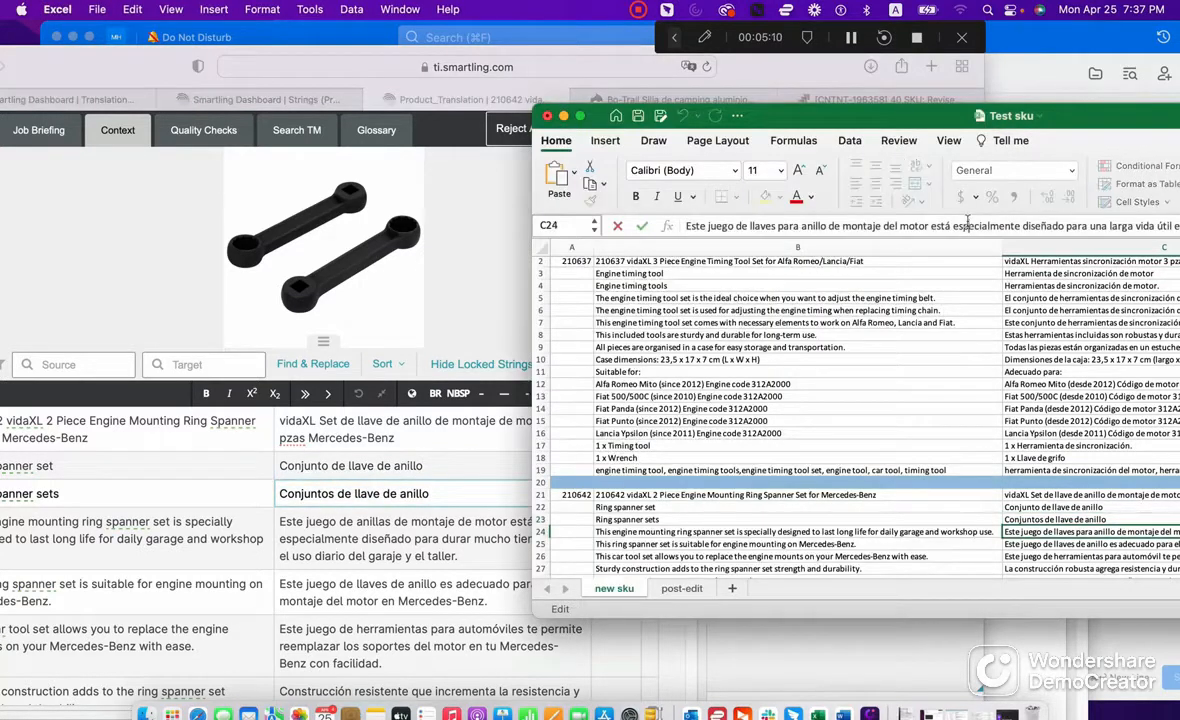
pyautogui.tripleClick(968, 226)
pyautogui.press('super+c')
pyautogui.click(456, 562)
pyautogui.moveTo(467, 562); pyautogui.dragTo(148, 435)
pyautogui.press('super+v')
# Step: Move the workbook window higher and select the full Spanish text of cell C25, the "suitable for engine mounting" sentence
pyautogui.click(1073, 119)
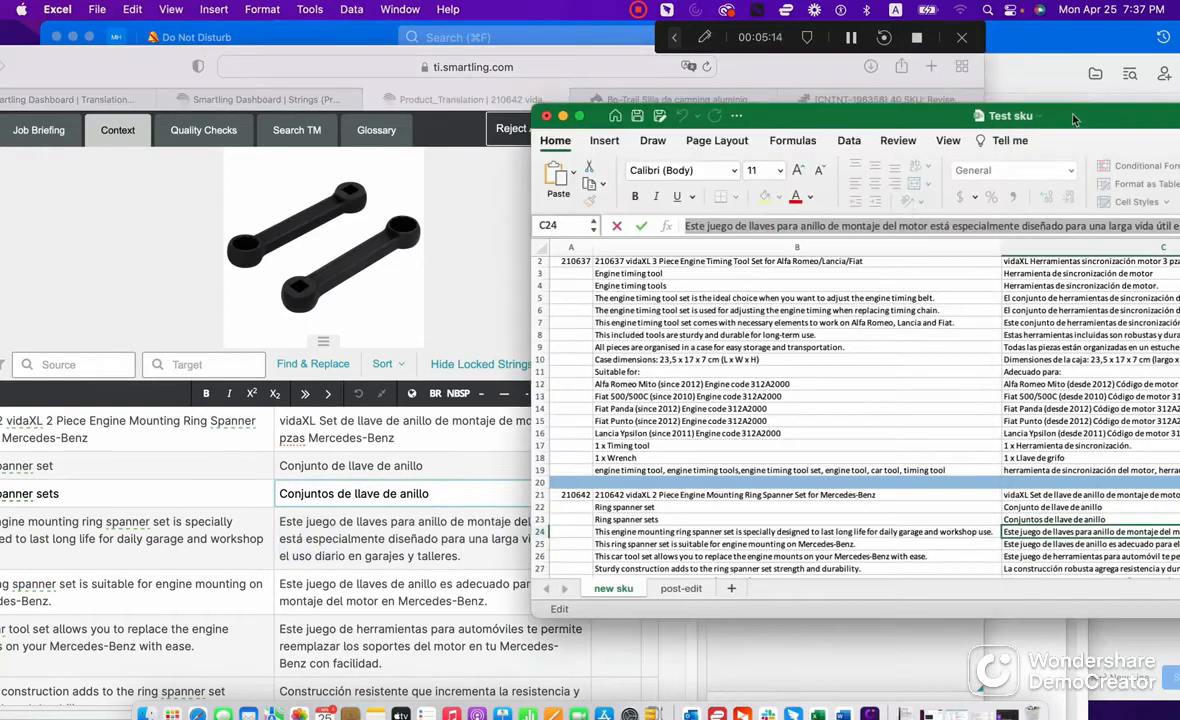
pyautogui.moveTo(1073, 119); pyautogui.dragTo(1019, 66)
pyautogui.click(1000, 491)
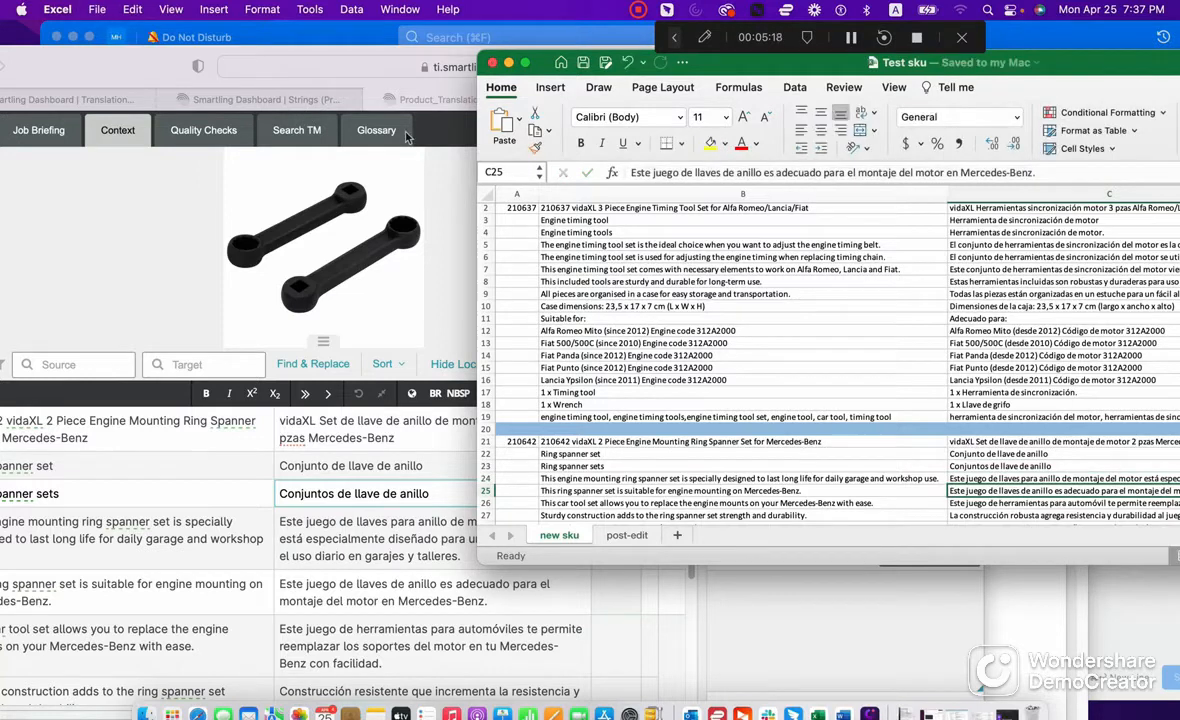
pyautogui.press('super+a')
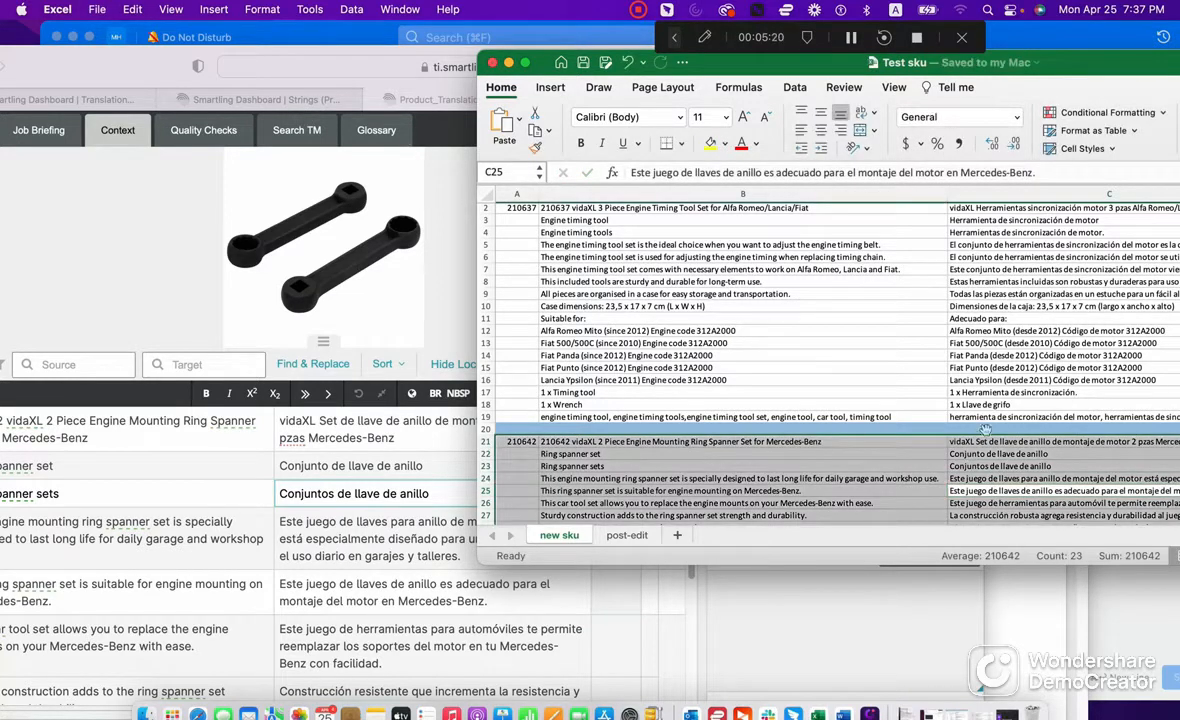
pyautogui.click(1008, 455)
pyautogui.click(1009, 490)
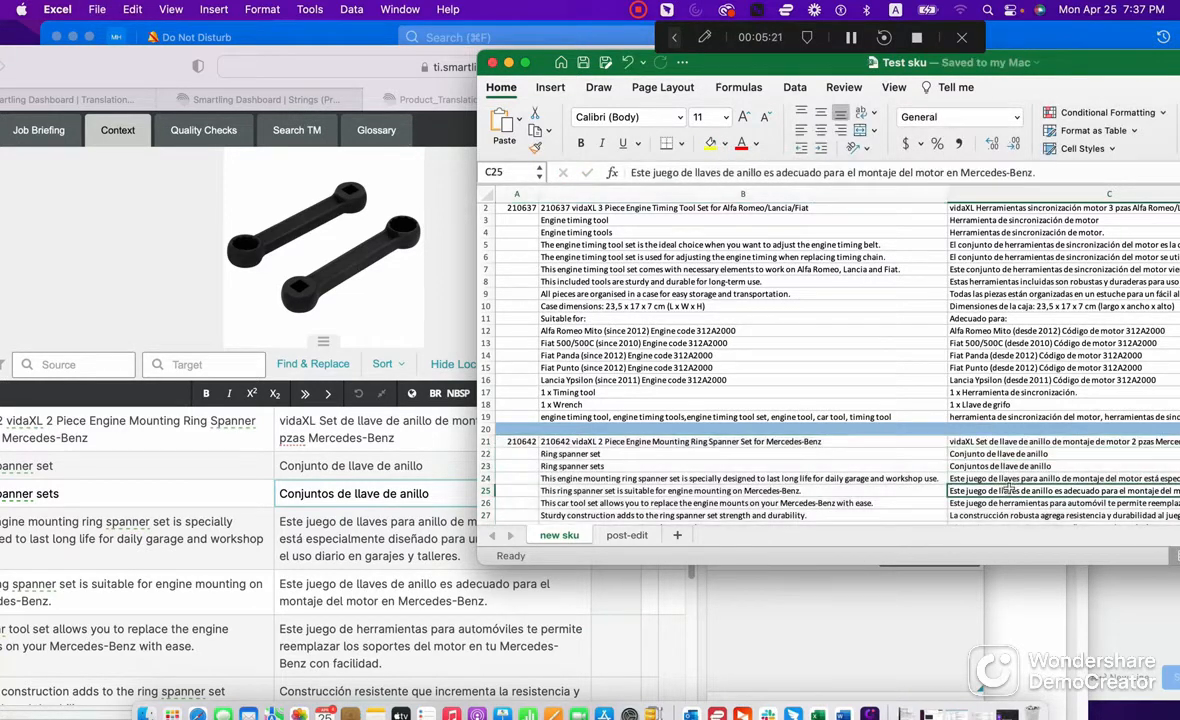
pyautogui.tripleClick(1035, 172)
# Step: Set Smartling's "suitable for engine mounting" translation to "Este juego de llaves de anillo es adecuado para el montaje del motor en Mercedes-Benz."
pyautogui.click(418, 555)
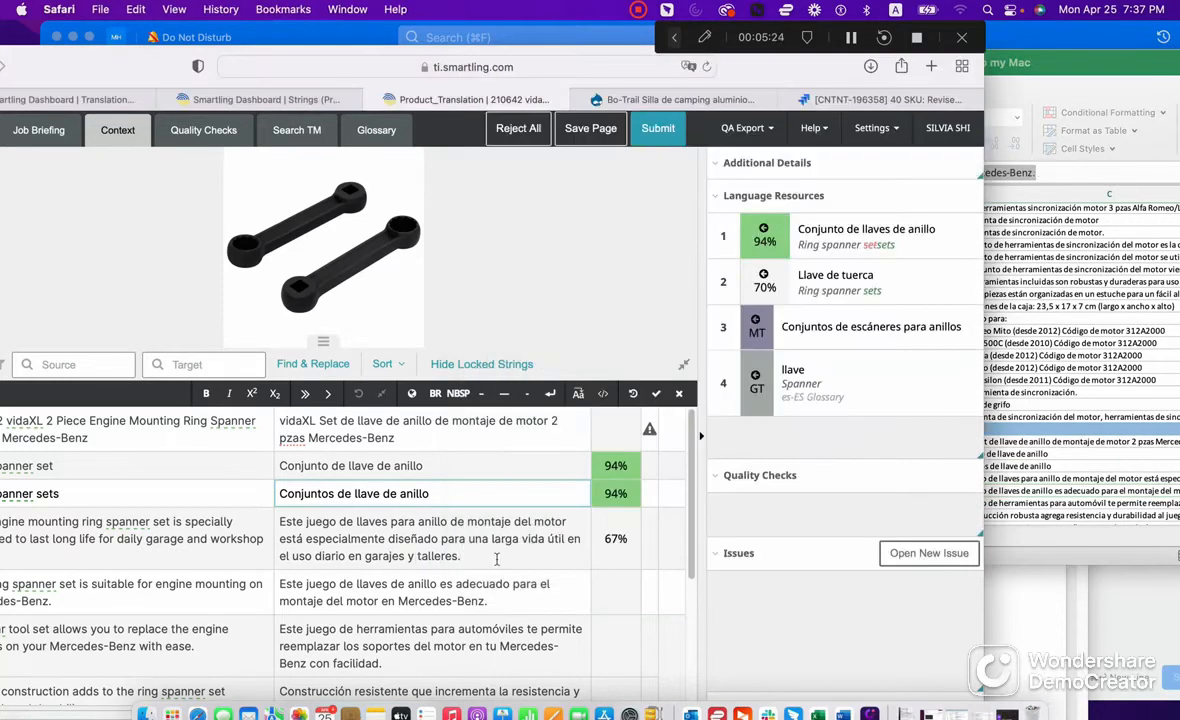
pyautogui.tripleClick(496, 559)
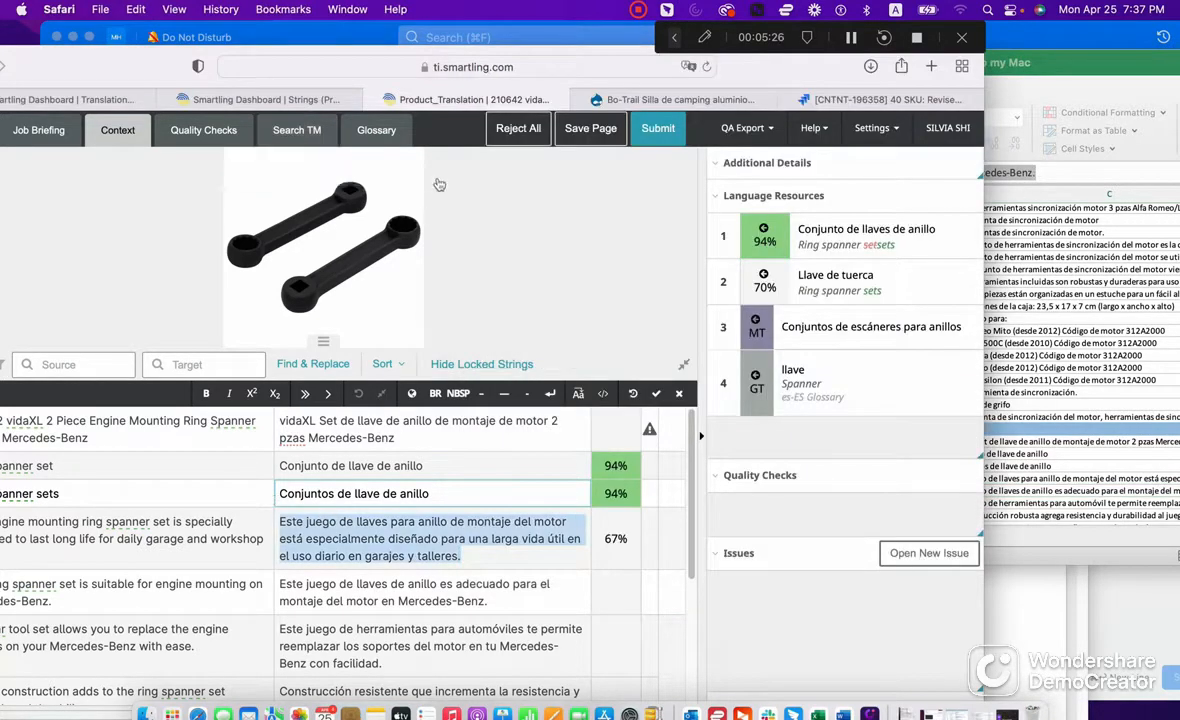
pyautogui.click(1092, 85)
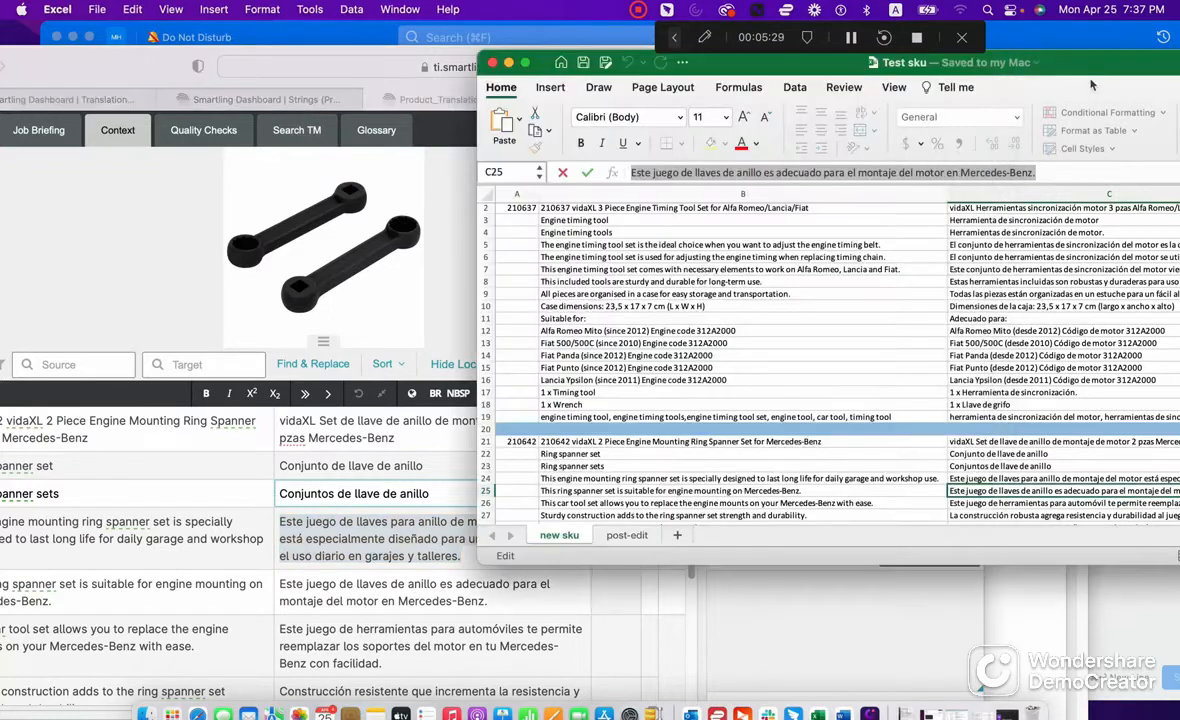
pyautogui.click(412, 563)
pyautogui.moveTo(501, 603); pyautogui.dragTo(281, 584)
pyautogui.press('super+c')
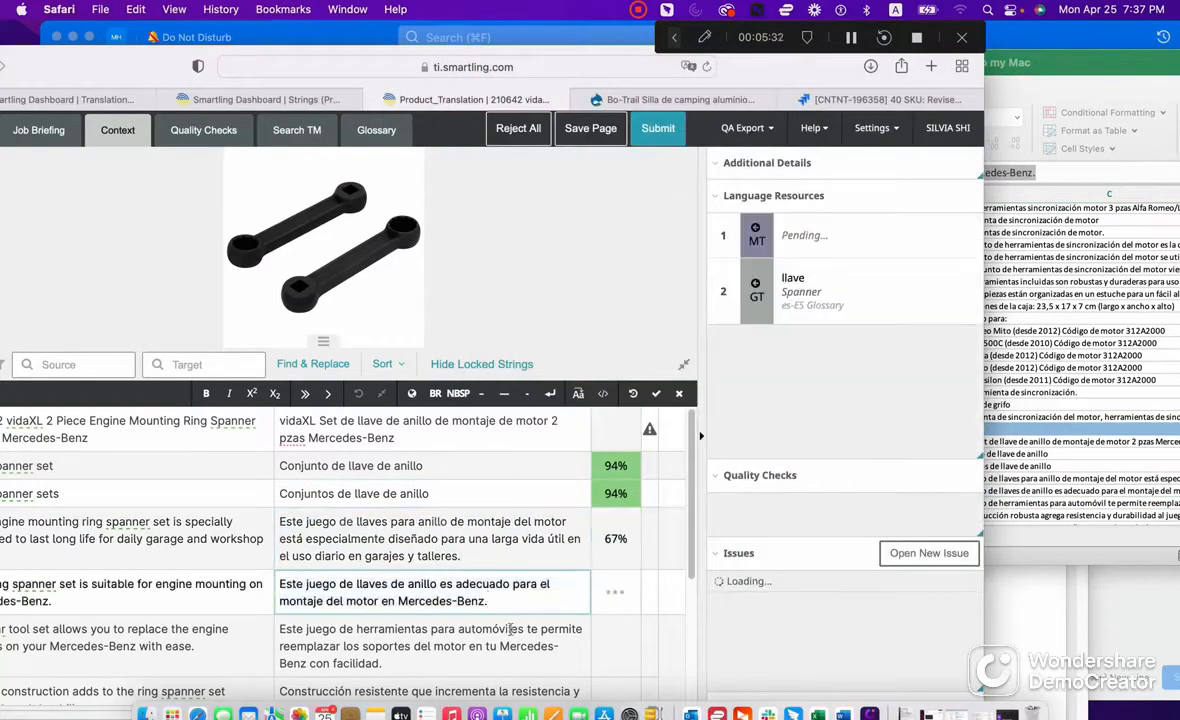
# Step: Copy the Spanish text in cell C26 and paste it over the translation of the "car tool set" sentence in Smartling
pyautogui.click(990, 400)
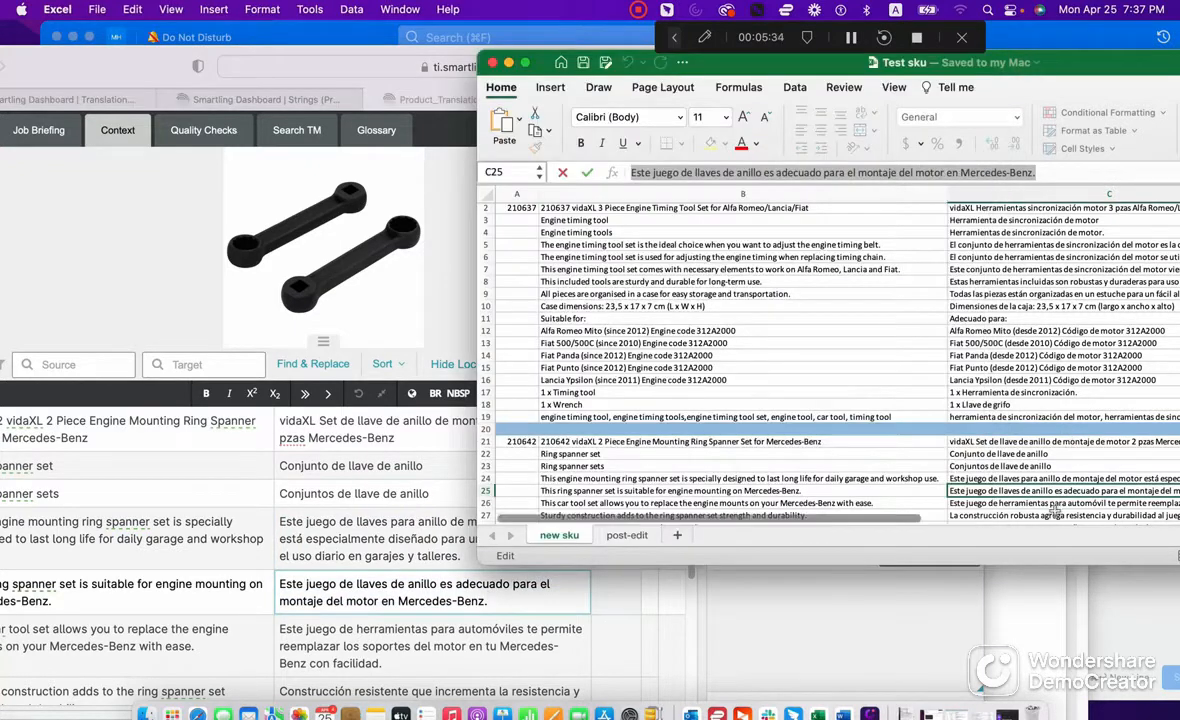
pyautogui.click(1054, 504)
pyautogui.click(1011, 171)
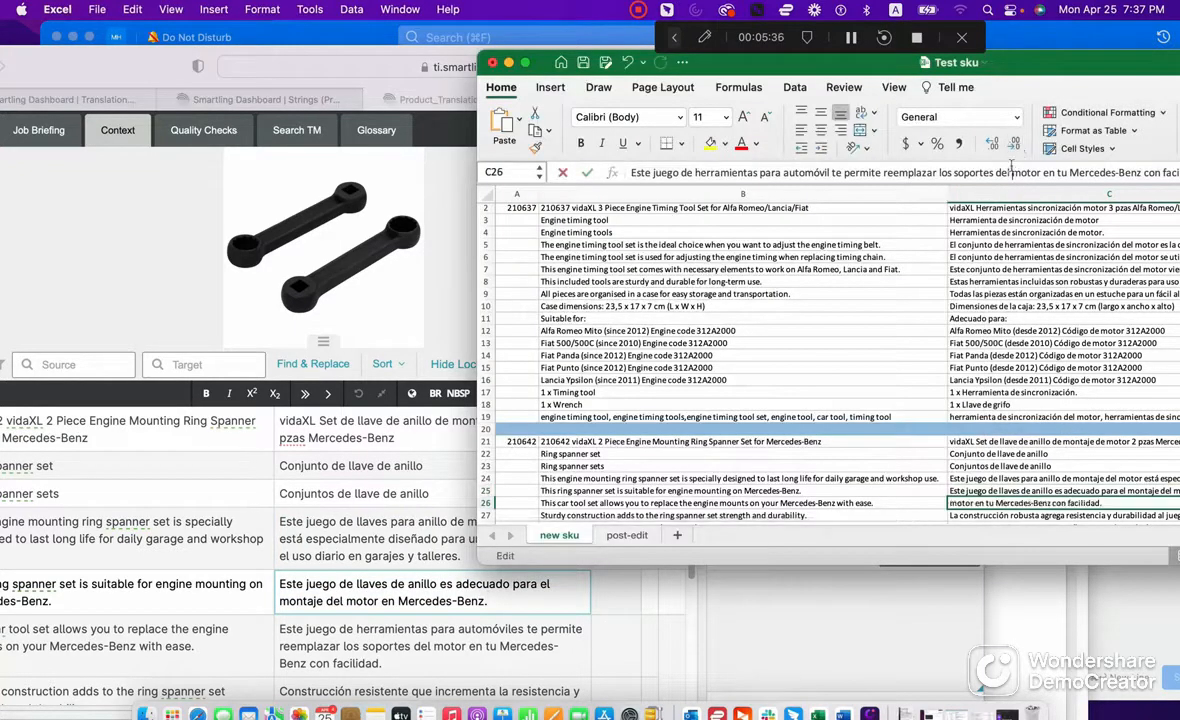
pyautogui.press('super+a')
pyautogui.press('super+c')
pyautogui.click(424, 663)
pyautogui.press('super+a')
pyautogui.press('super+v')
# Step: Copy the Spanish text in cell C27 and paste it over the translation of the "Sturdy construction" sentence in Smartling
pyautogui.scroll(-3, 400, 600)
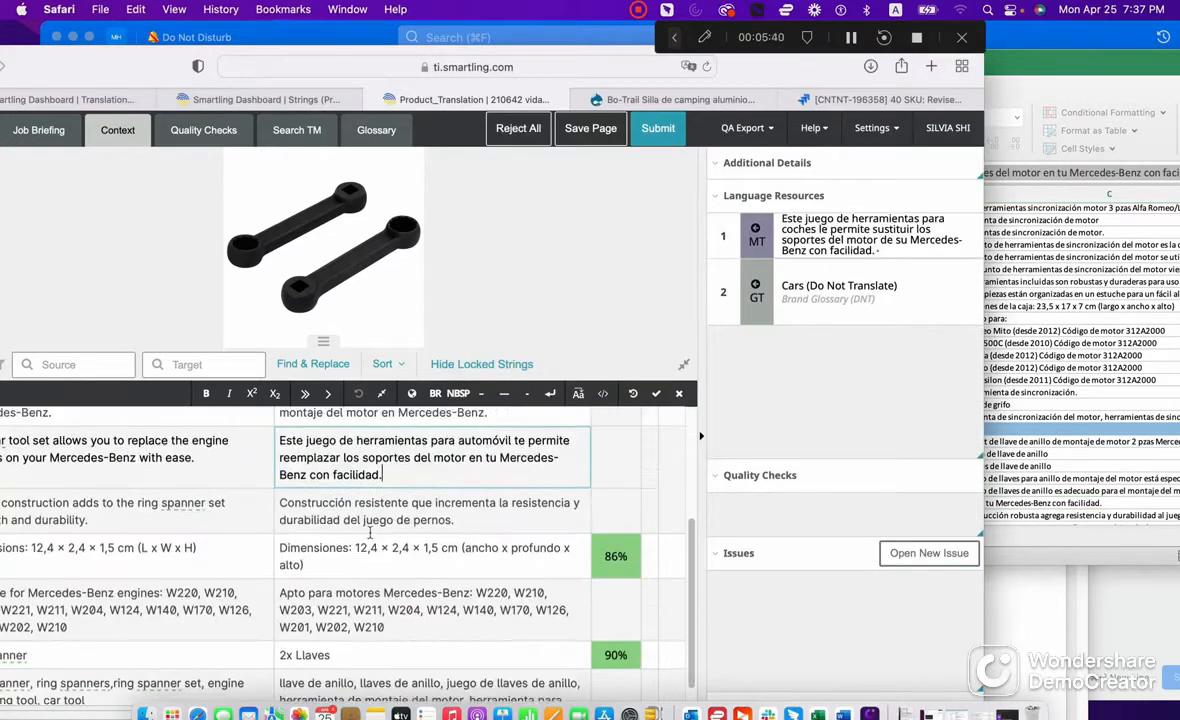
pyautogui.click(1057, 538)
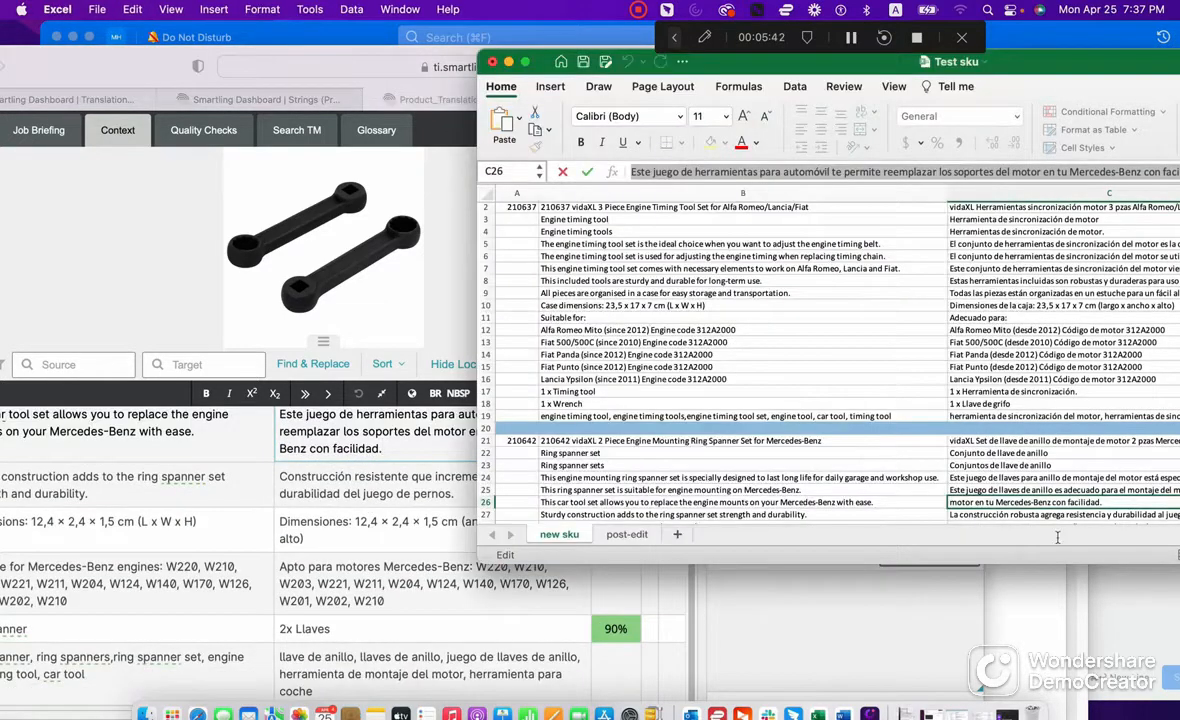
pyautogui.scroll(-3, 1040, 470)
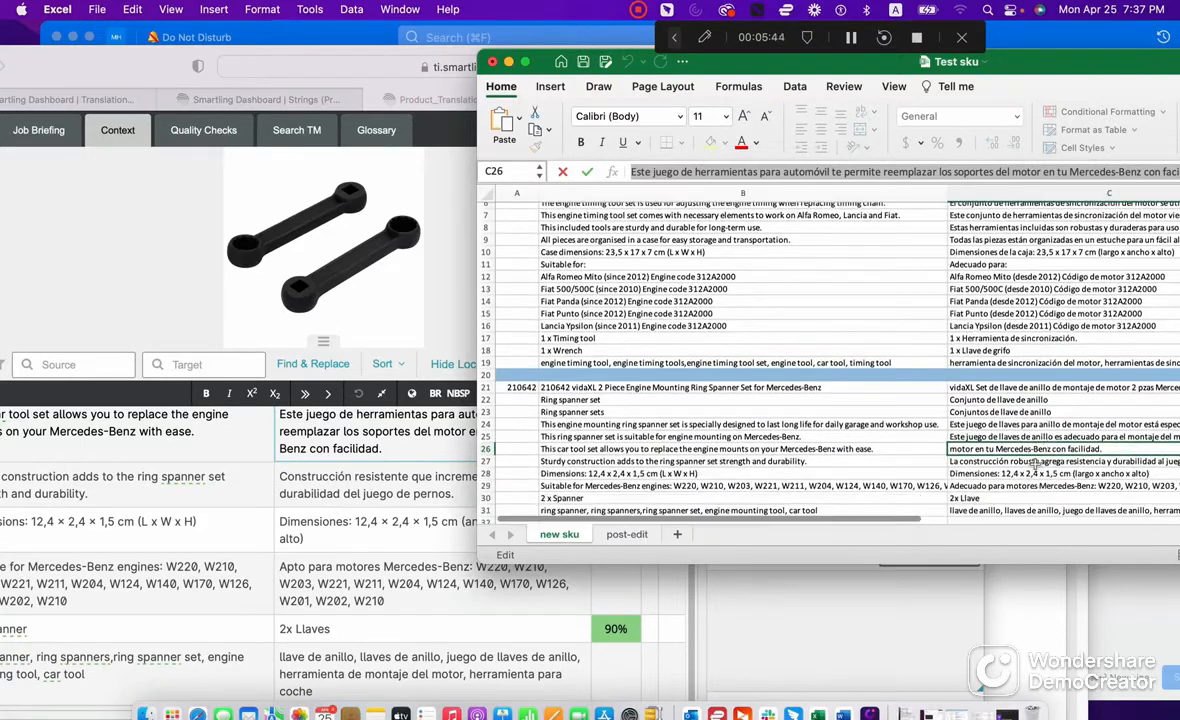
pyautogui.click(1035, 462)
pyautogui.tripleClick(940, 172)
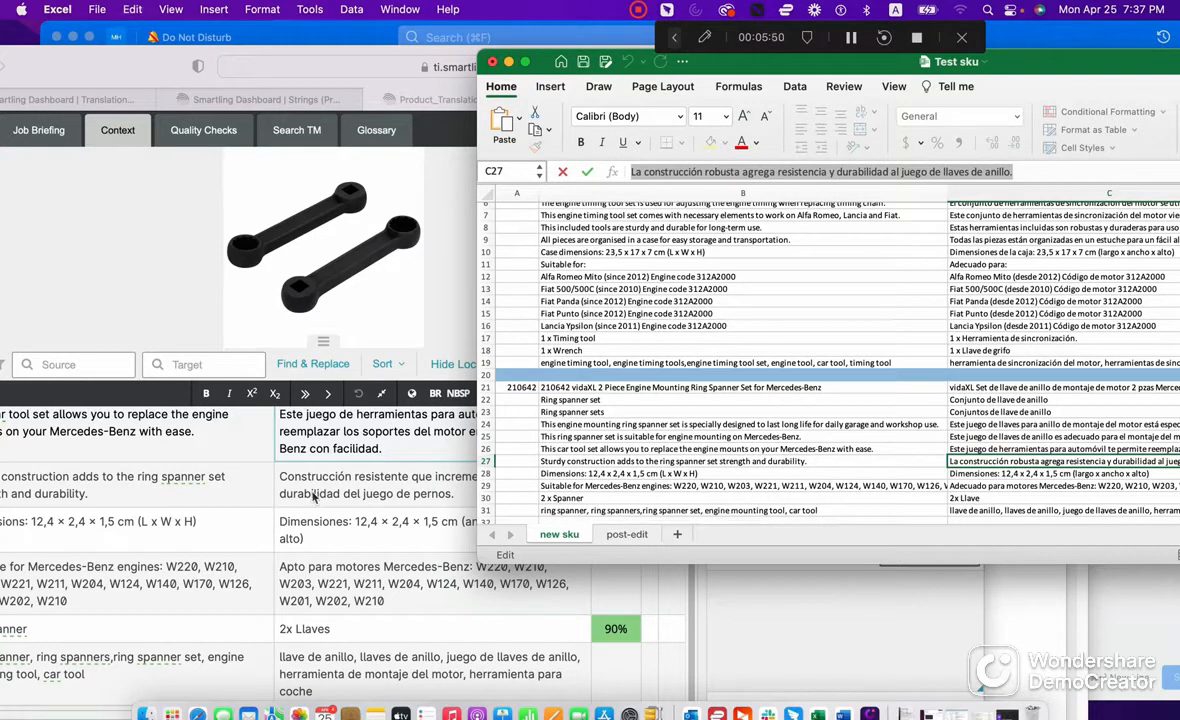
pyautogui.moveTo(127, 66); pyautogui.dragTo(232, 73)
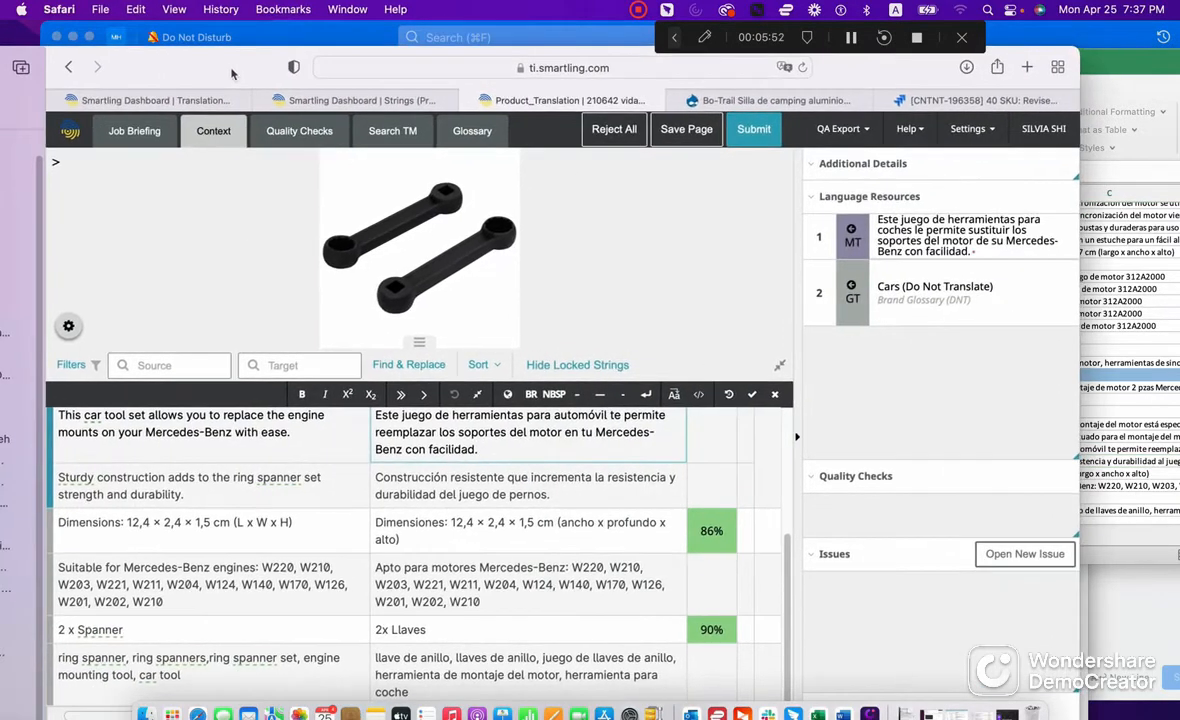
pyautogui.click(517, 482)
pyautogui.moveTo(620, 493); pyautogui.dragTo(348, 456)
pyautogui.press('super+v')
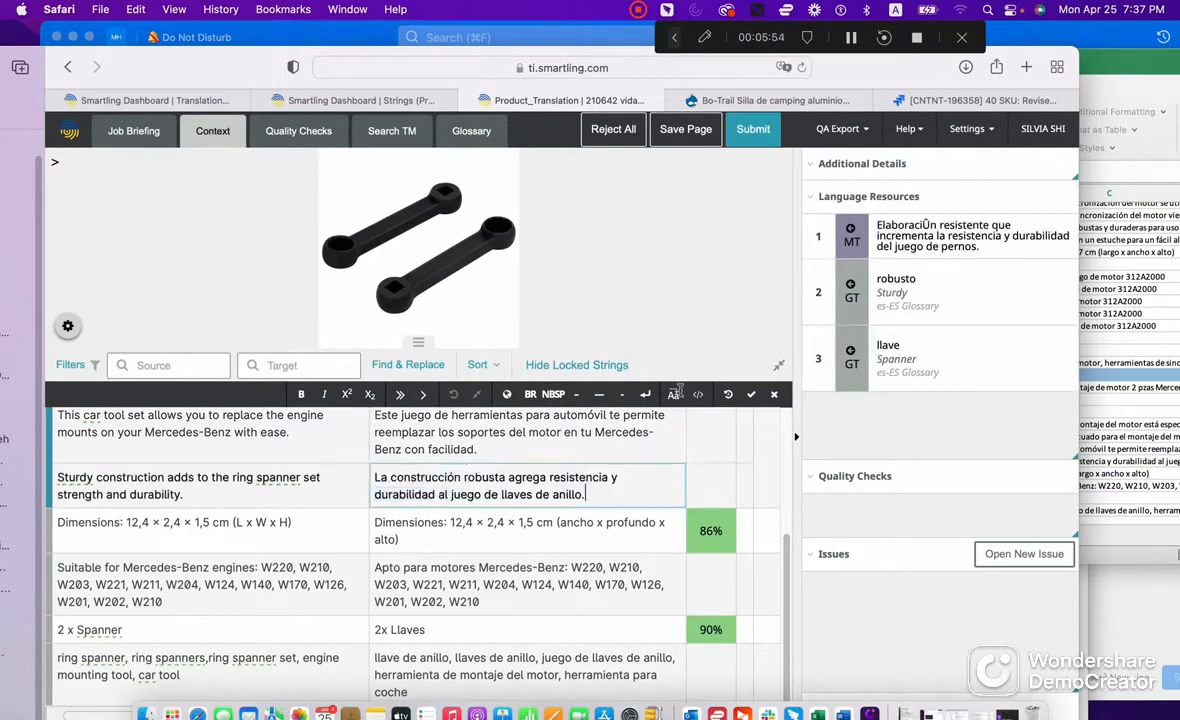
# Step: Set Smartling's "Dimensions" translation to the text of cell C28, "Dimensiones: 12,4 x 2,4 x 1,5 cm (largo x ancho x alto)"
pyautogui.click(1160, 311)
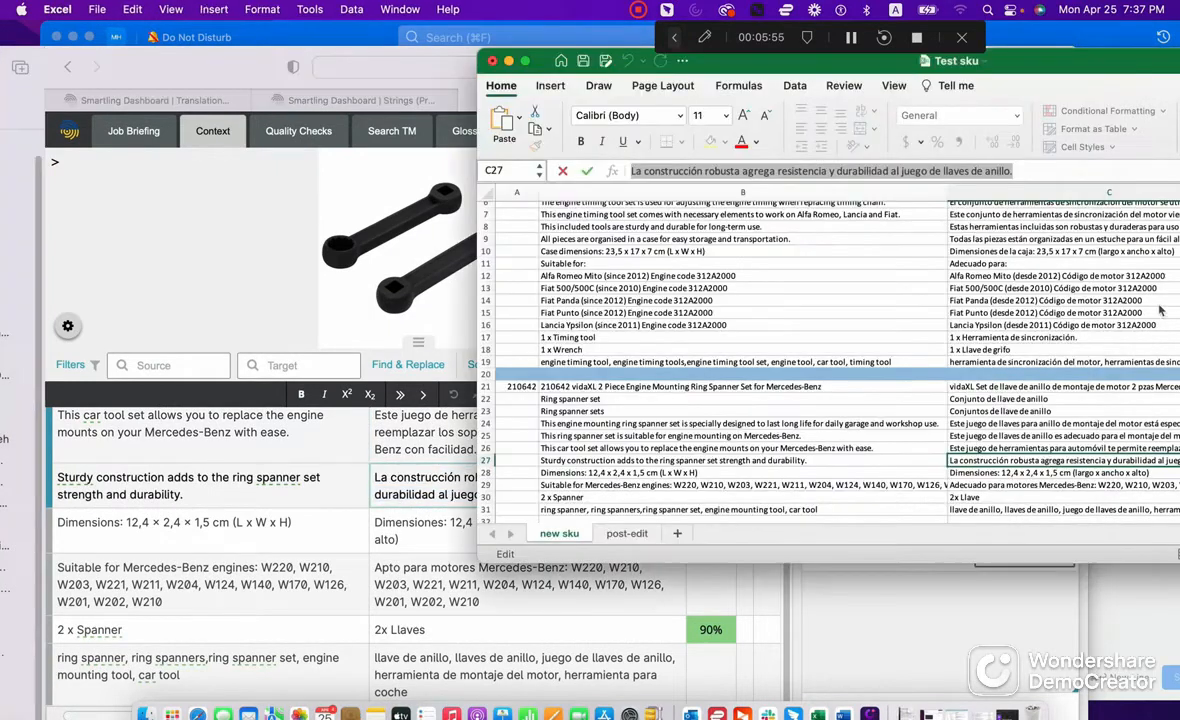
pyautogui.click(1045, 470)
pyautogui.moveTo(880, 171); pyautogui.dragTo(610, 171)
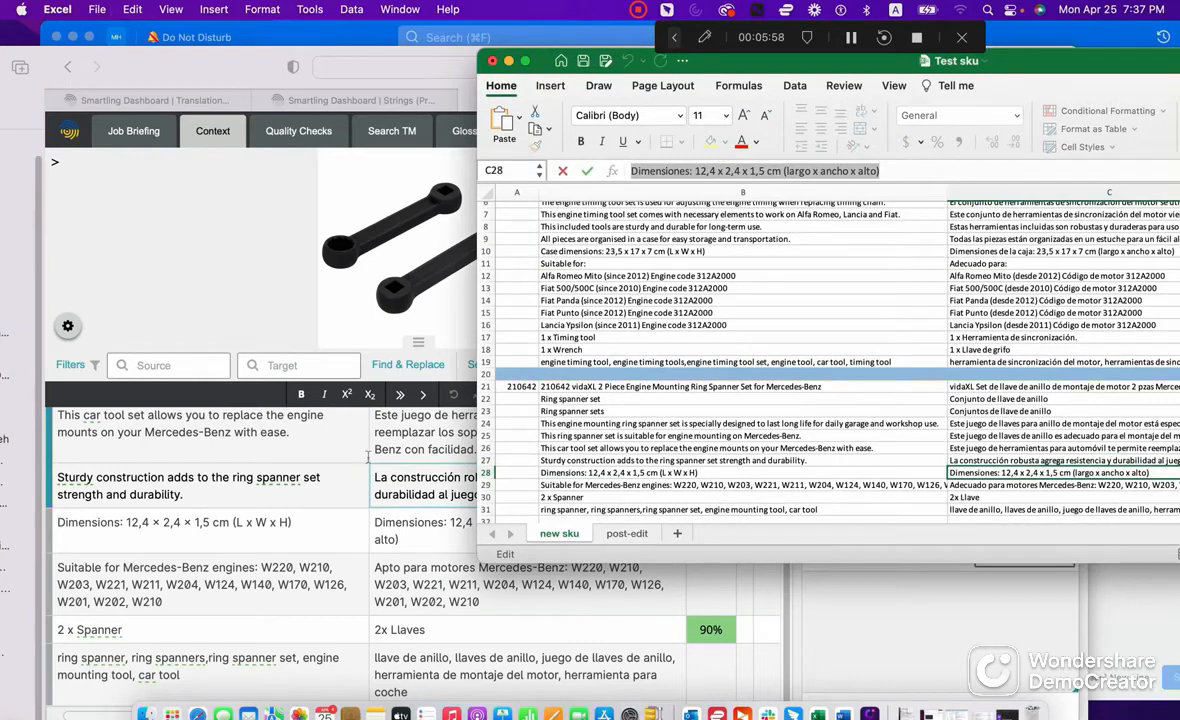
pyautogui.click(438, 586)
pyautogui.click(451, 547)
pyautogui.press('super+a')
pyautogui.press('super+v')
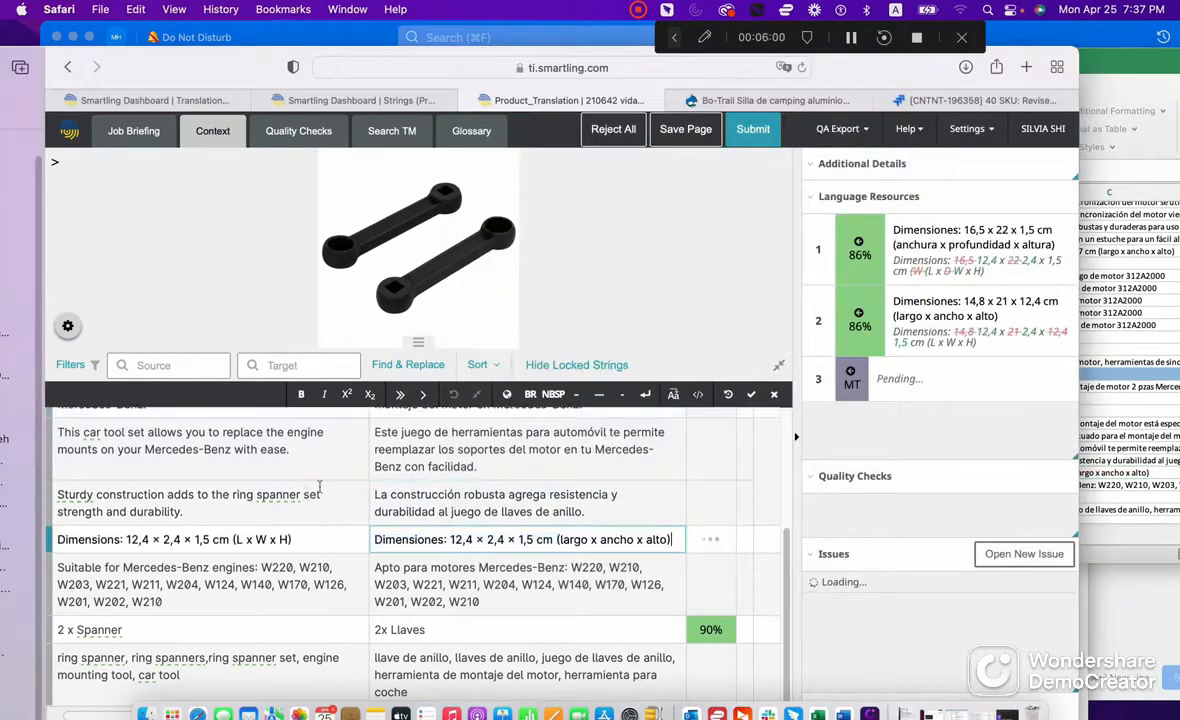
# Step: Copy the Spanish text in cell C29, paste it over the "Suitable for Mercedes-Benz engines" translation in Smartling, and save that string
pyautogui.click(1122, 82)
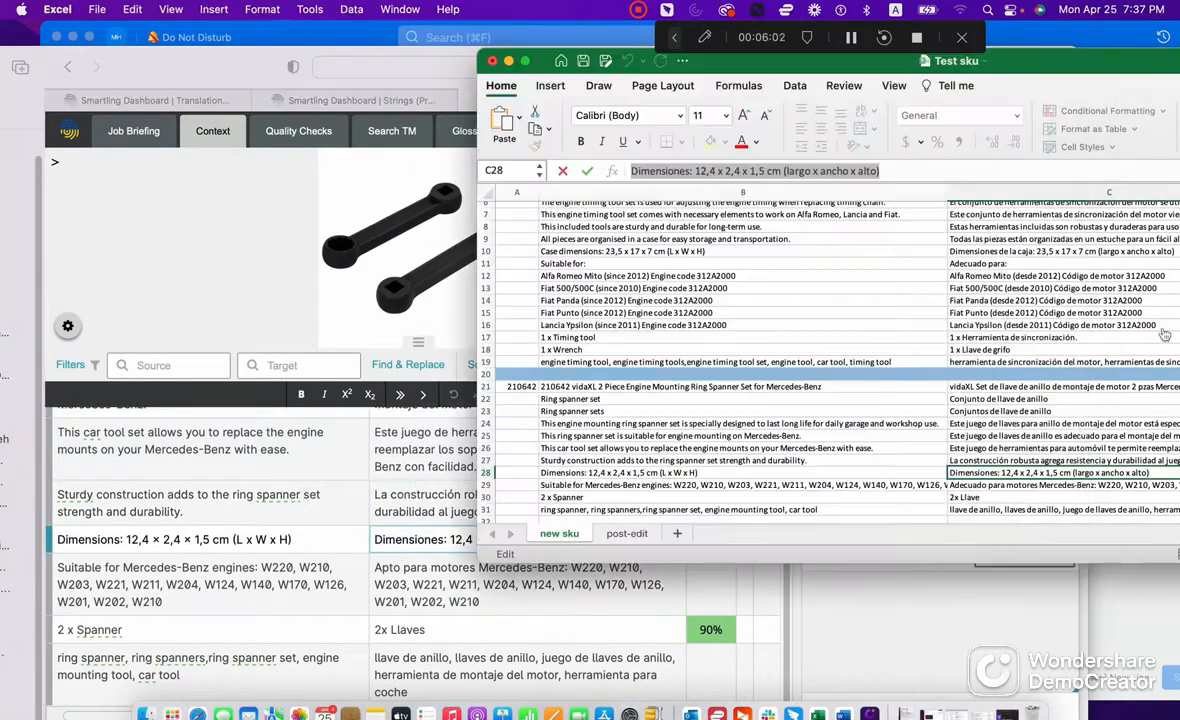
pyautogui.click(1025, 485)
pyautogui.tripleClick(987, 170)
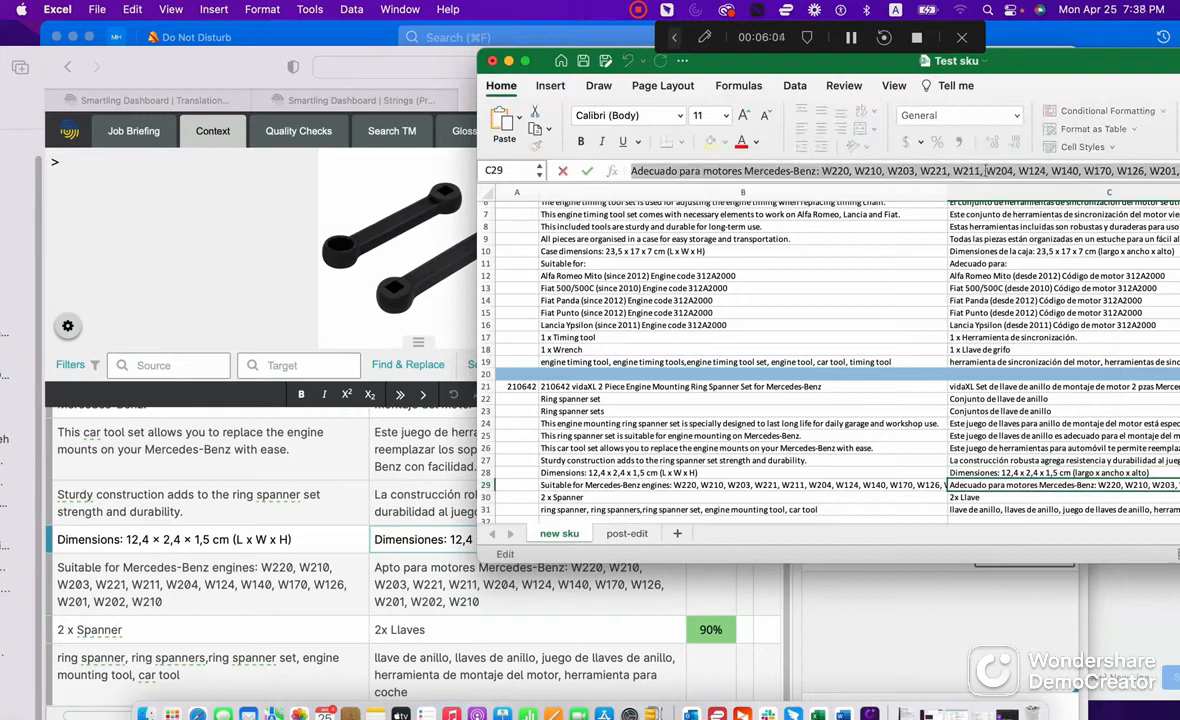
pyautogui.click(458, 556)
pyautogui.click(503, 602)
pyautogui.press('super+a')
pyautogui.press('super+v')
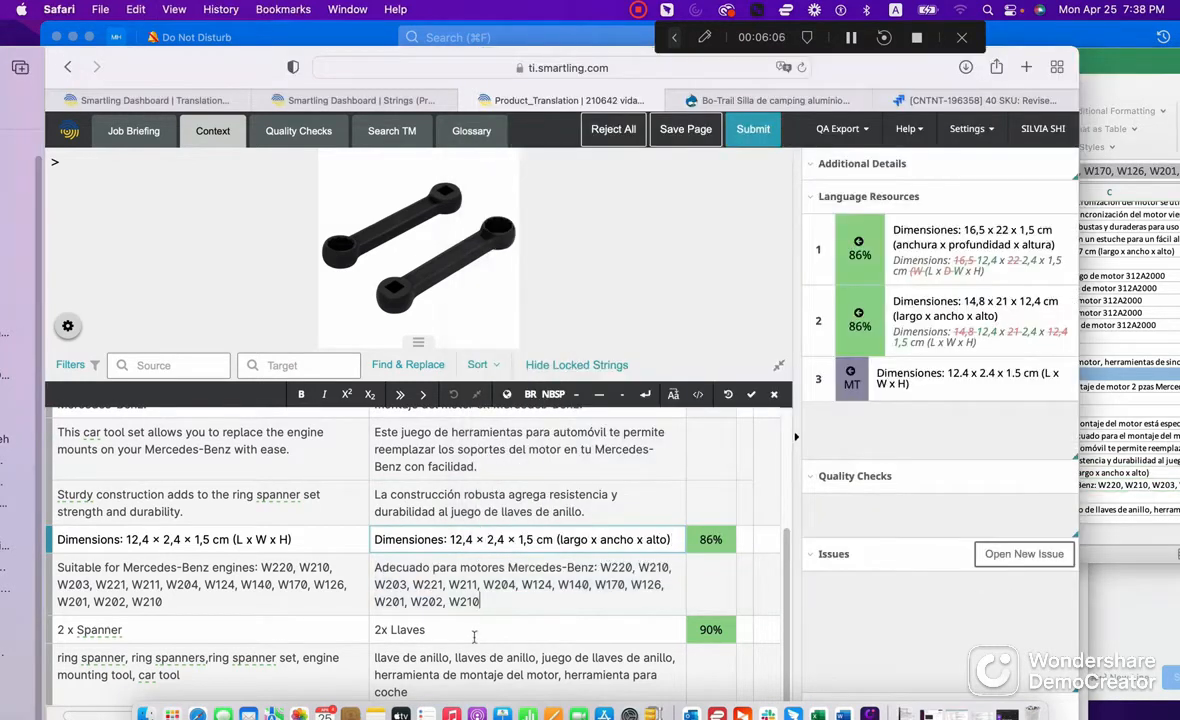
pyautogui.press('super+Return')
# Step: Check cell C30 in the workbook, correct Smartling's "2 x Spanner" translation to "2x Llave", and save it
pyautogui.click(1125, 82)
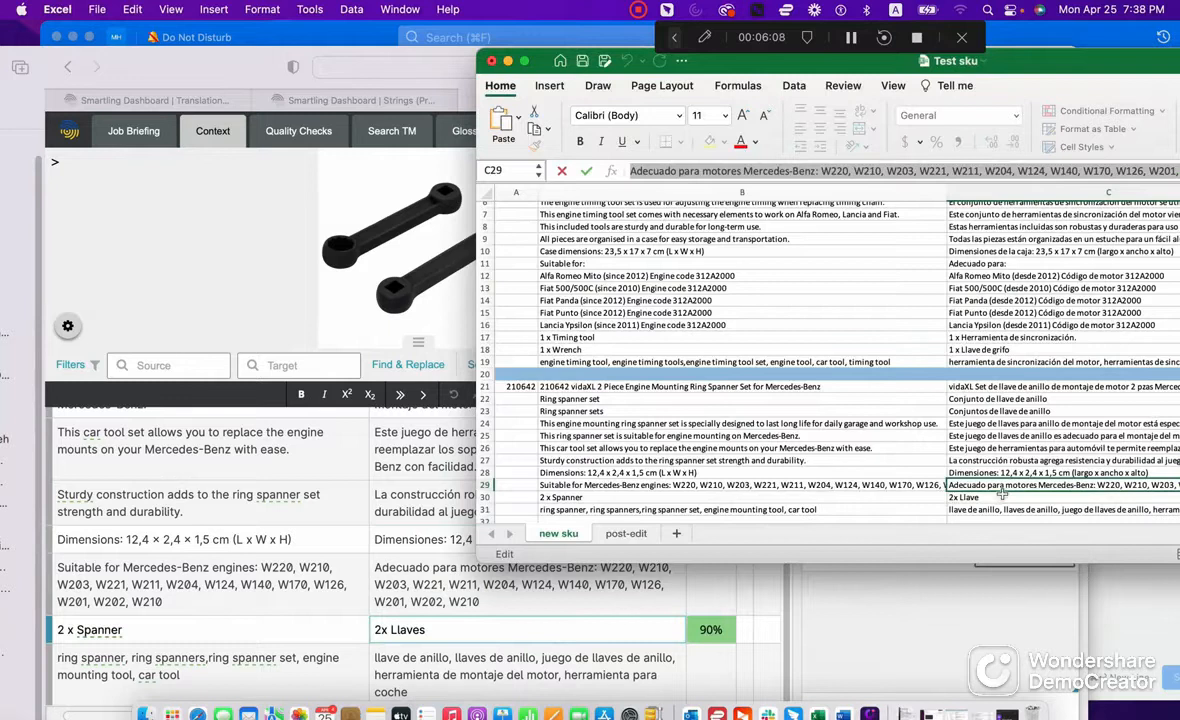
pyautogui.press('Down')
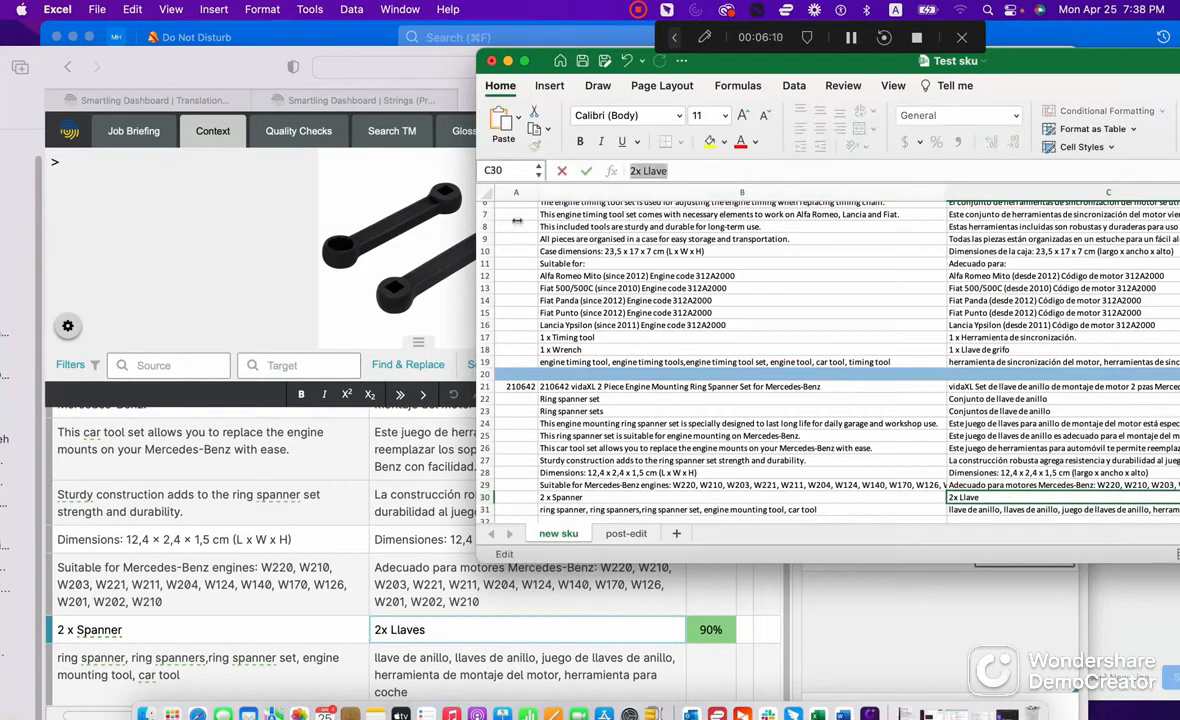
pyautogui.click(427, 626)
pyautogui.press('BackSpace')
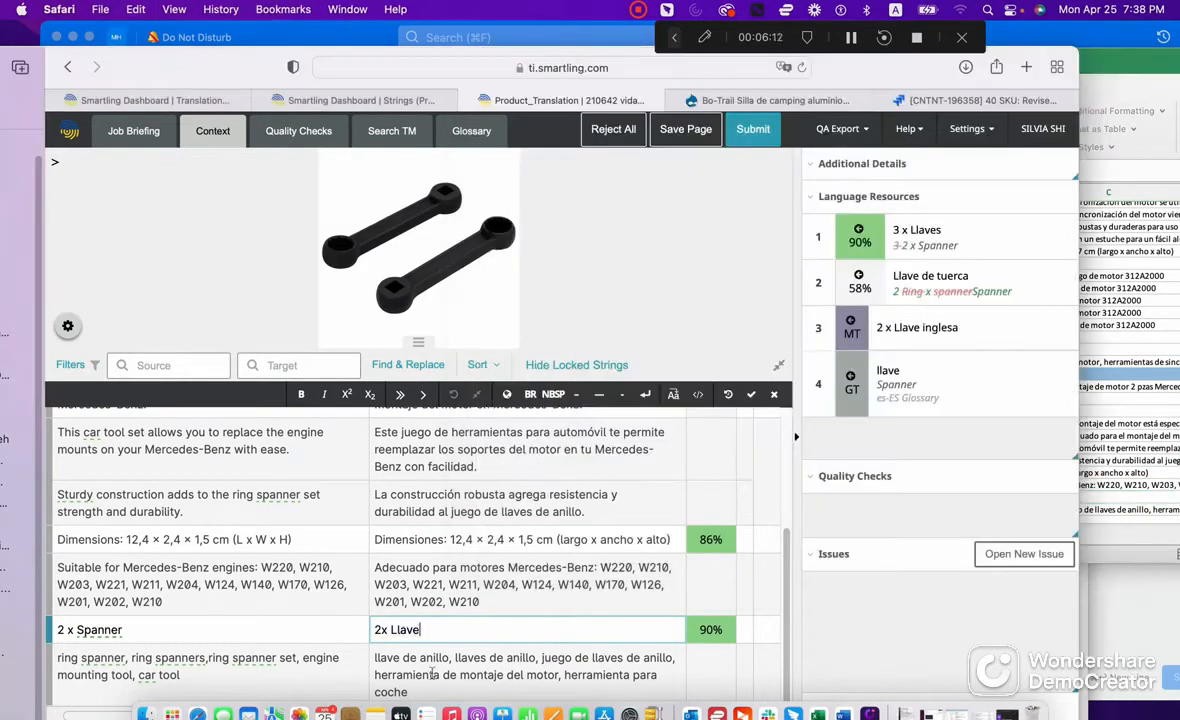
pyautogui.press('super+Return')
# Step: Copy the Spanish keywords in cell C31 and paste them over the translation of the "ring spanner, ring spanners" keyword string in Smartling
pyautogui.click(1148, 69)
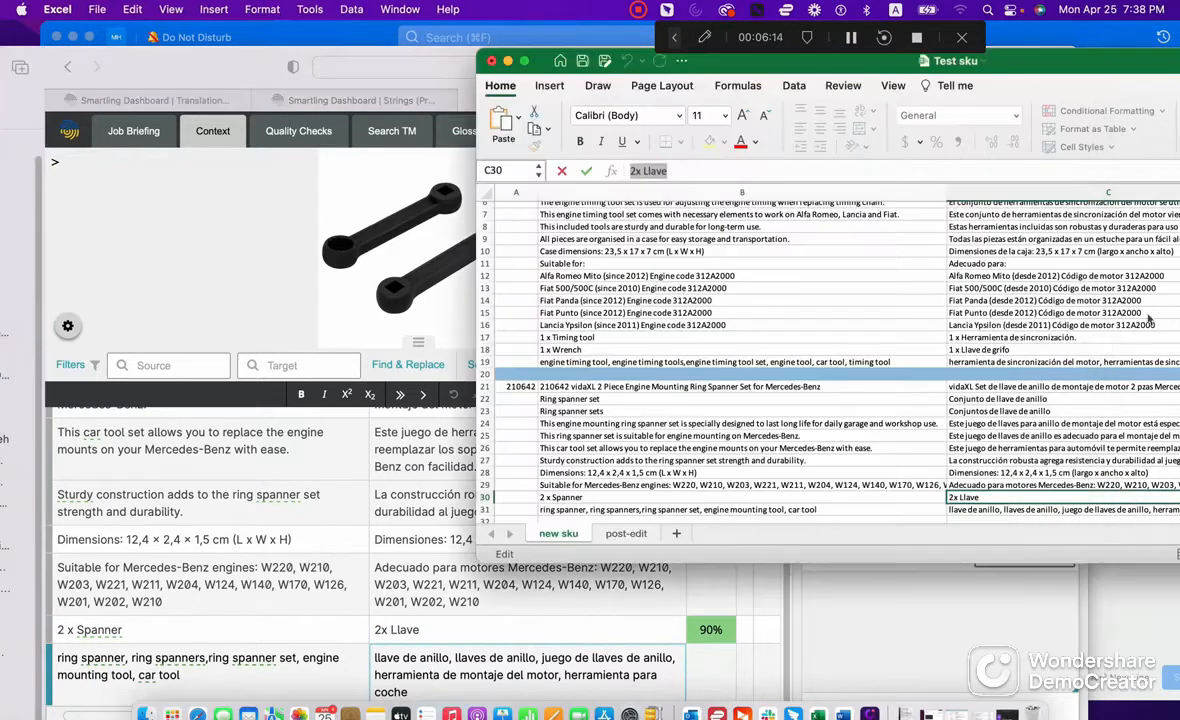
pyautogui.click(1065, 509)
pyautogui.tripleClick(949, 171)
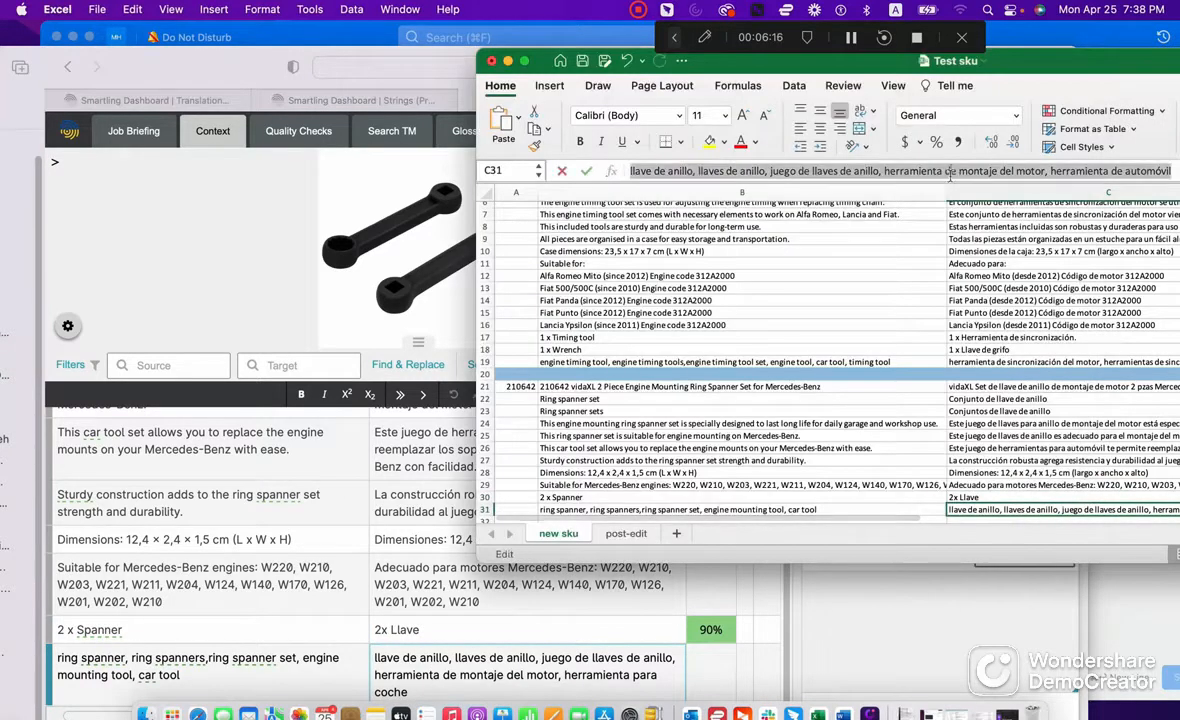
pyautogui.press('super+c')
pyautogui.click(533, 663)
pyautogui.moveTo(410, 692); pyautogui.dragTo(337, 653)
pyautogui.press('super+v')
pyautogui.scroll(4, 431, 565)
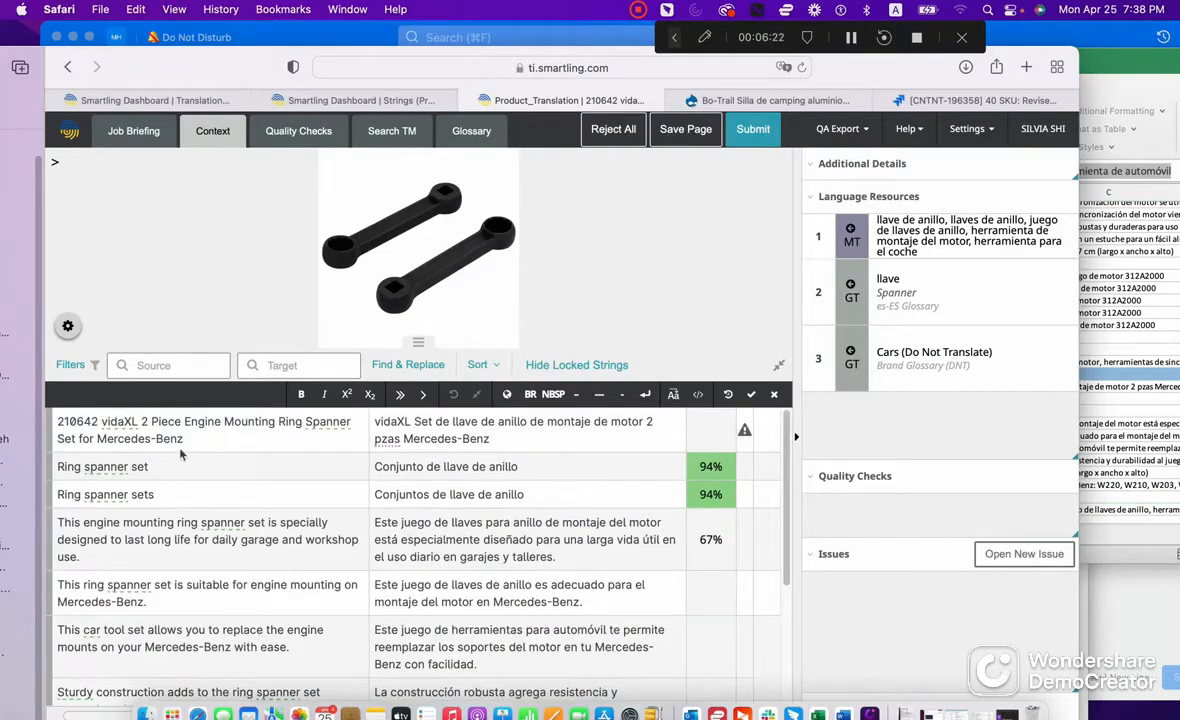
# Step: Switch to Word to consult the outline in the "smartling video recording note 2.06.22" document, and return to Smartling
pyautogui.moveTo(117, 405)
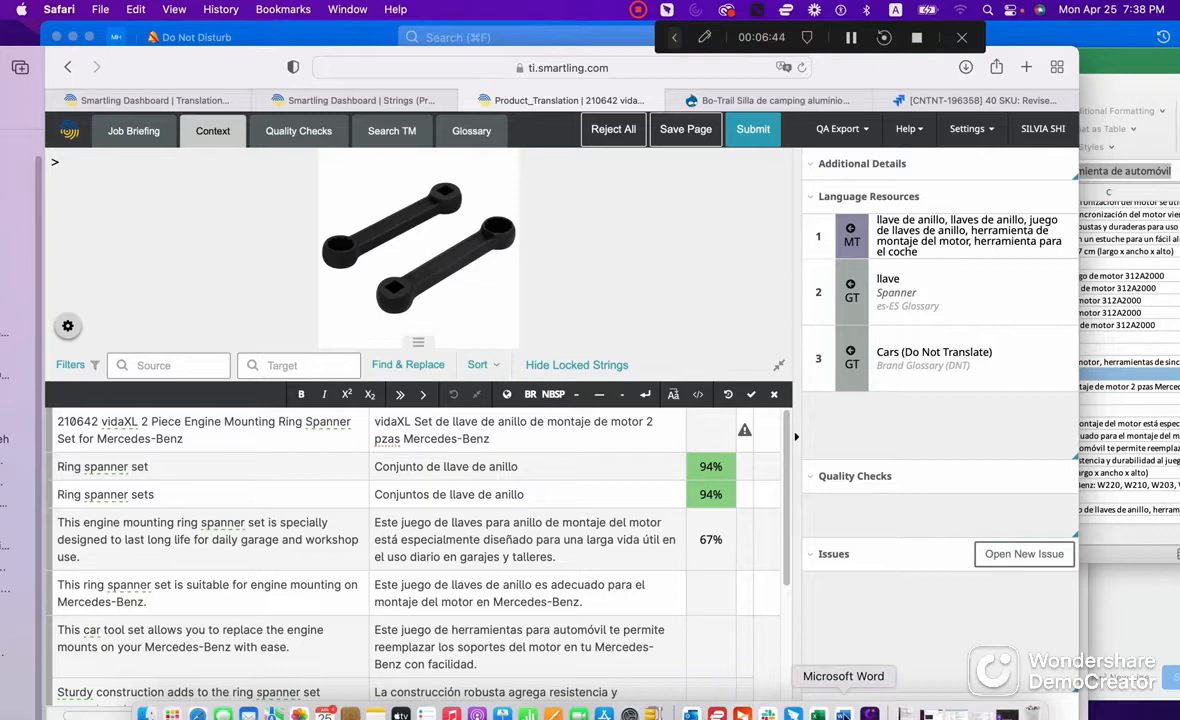
pyautogui.click(843, 714)
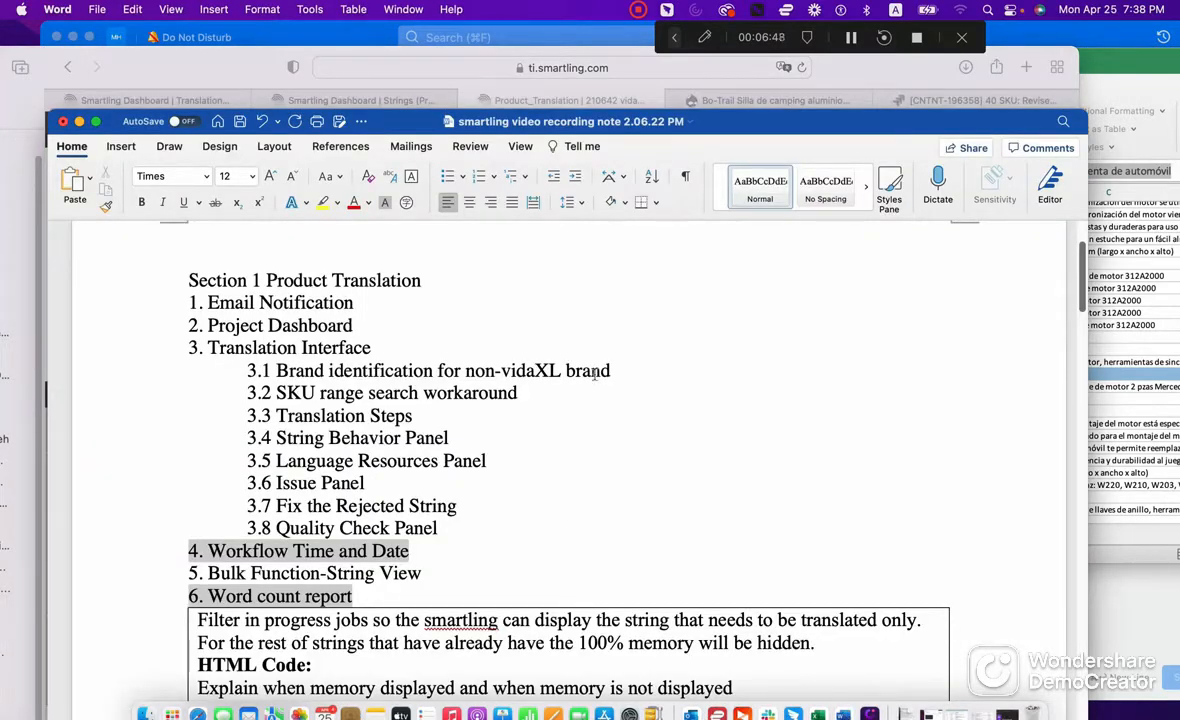
pyautogui.click(255, 78)
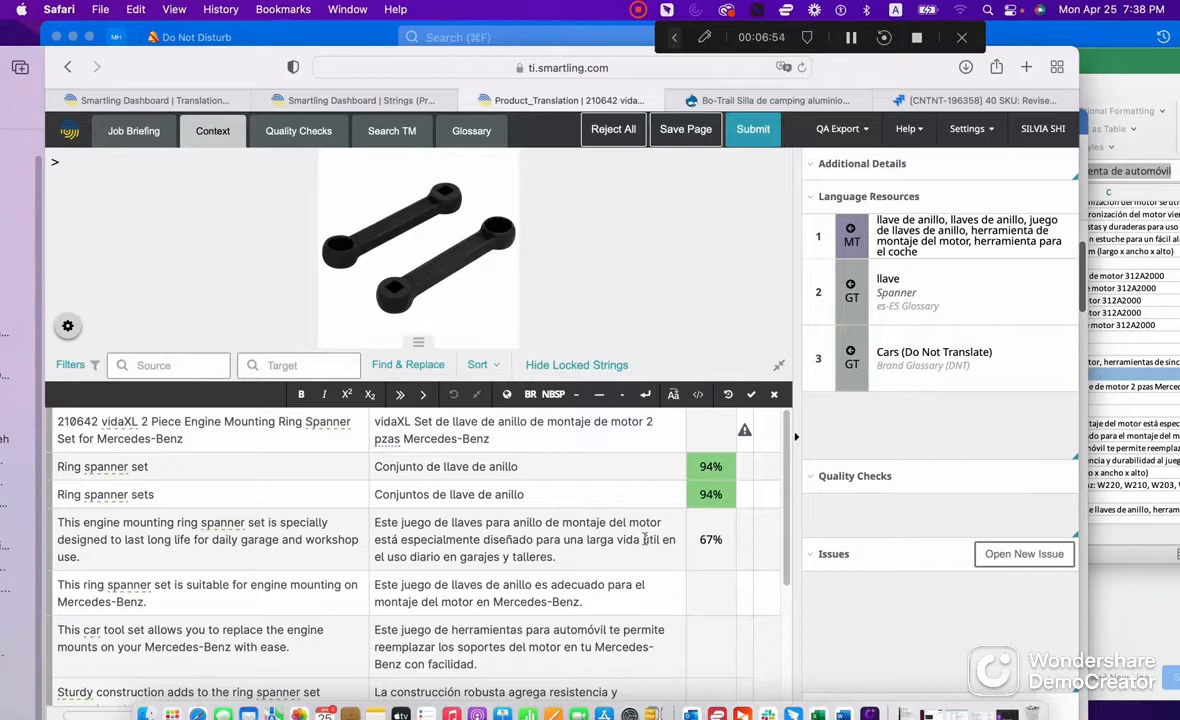
# Step: Clear the "Sturdy construction" translation and shorten the "car tool set" translation to "Este juego de herramientas para automóvil te permite"
pyautogui.scroll(-1, 643, 545)
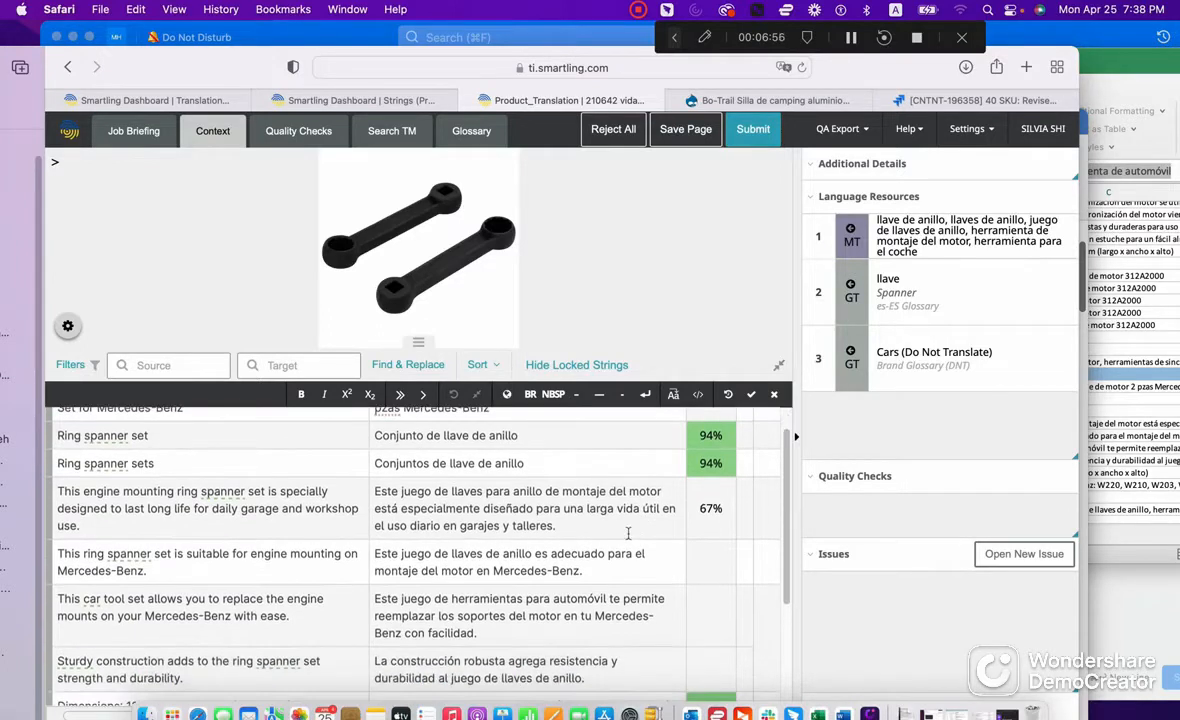
pyautogui.click(632, 535)
pyautogui.scroll(-2, 629, 533)
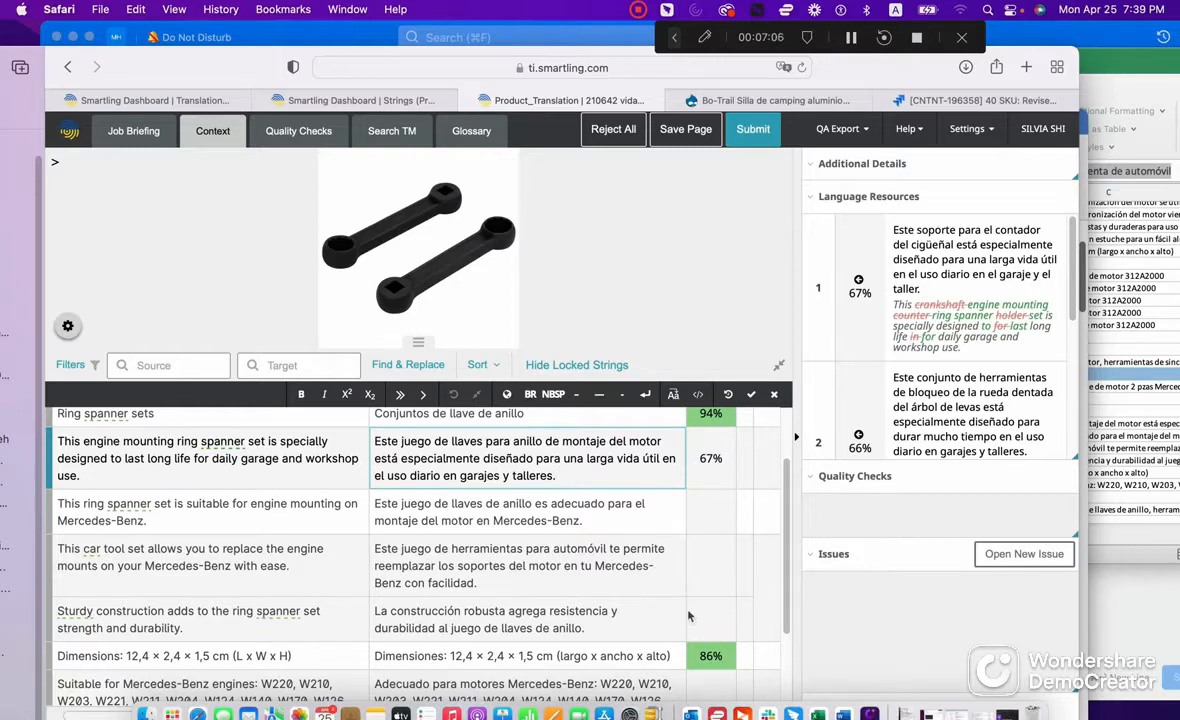
pyautogui.moveTo(604, 588); pyautogui.dragTo(424, 547)
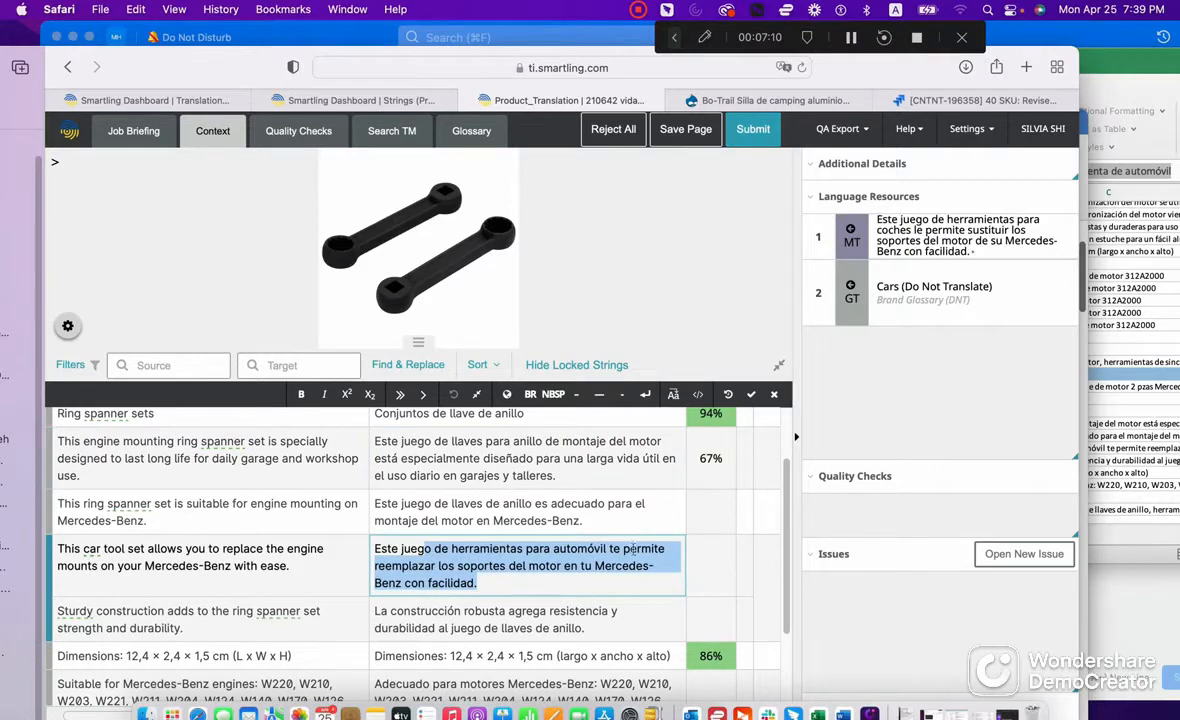
pyautogui.moveTo(621, 581); pyautogui.dragTo(364, 548)
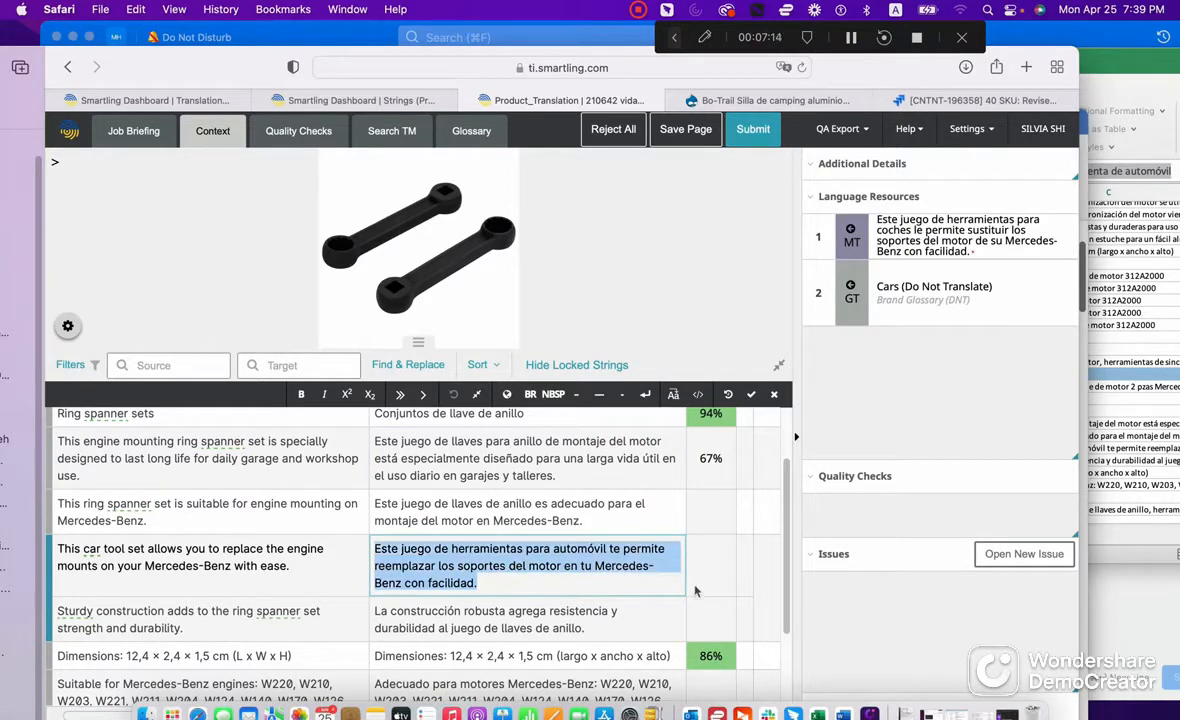
pyautogui.moveTo(588, 628); pyautogui.dragTo(345, 604)
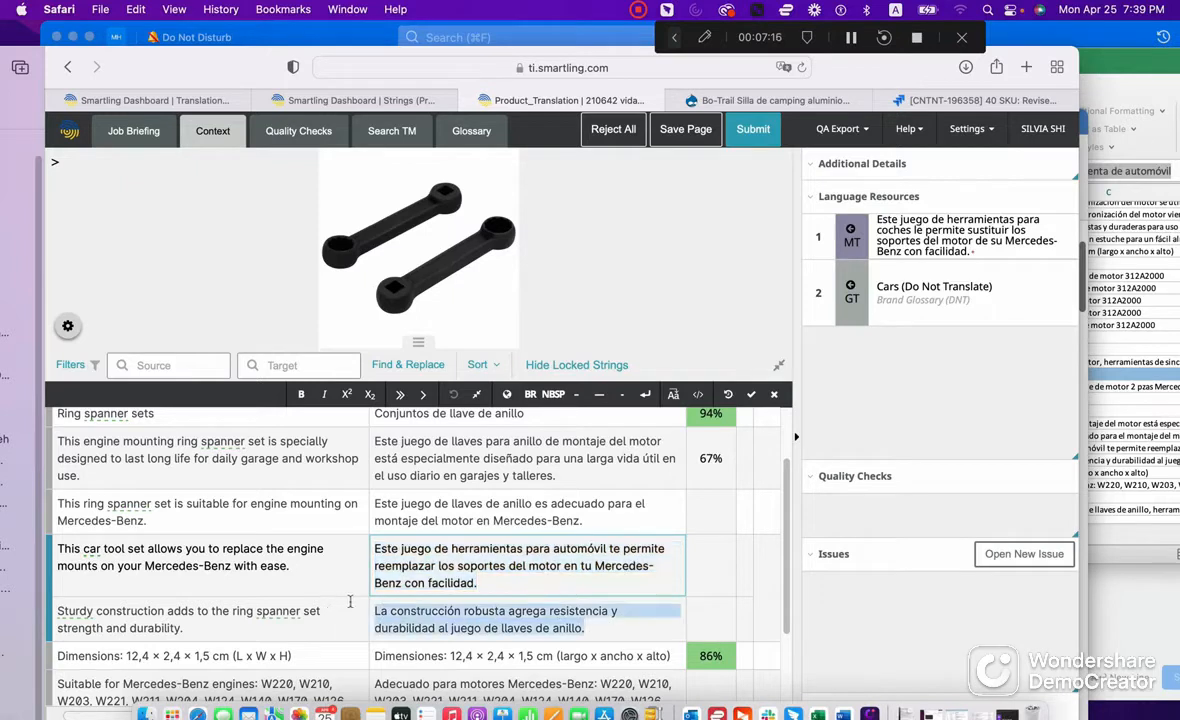
pyautogui.press('BackSpace')
pyautogui.moveTo(478, 583); pyautogui.dragTo(374, 566)
pyautogui.press('BackSpace')
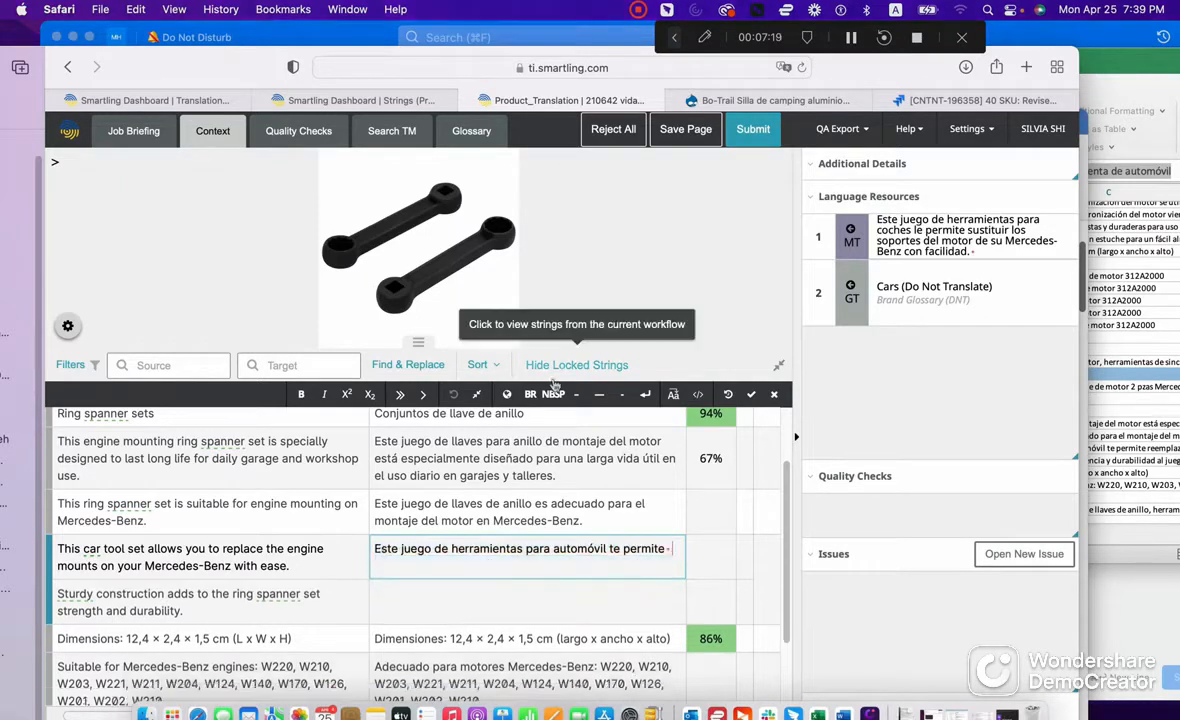
# Step: Merge the "car tool set" string with the "Sturdy construction" string below it and make the merged string active
pyautogui.click(480, 398)
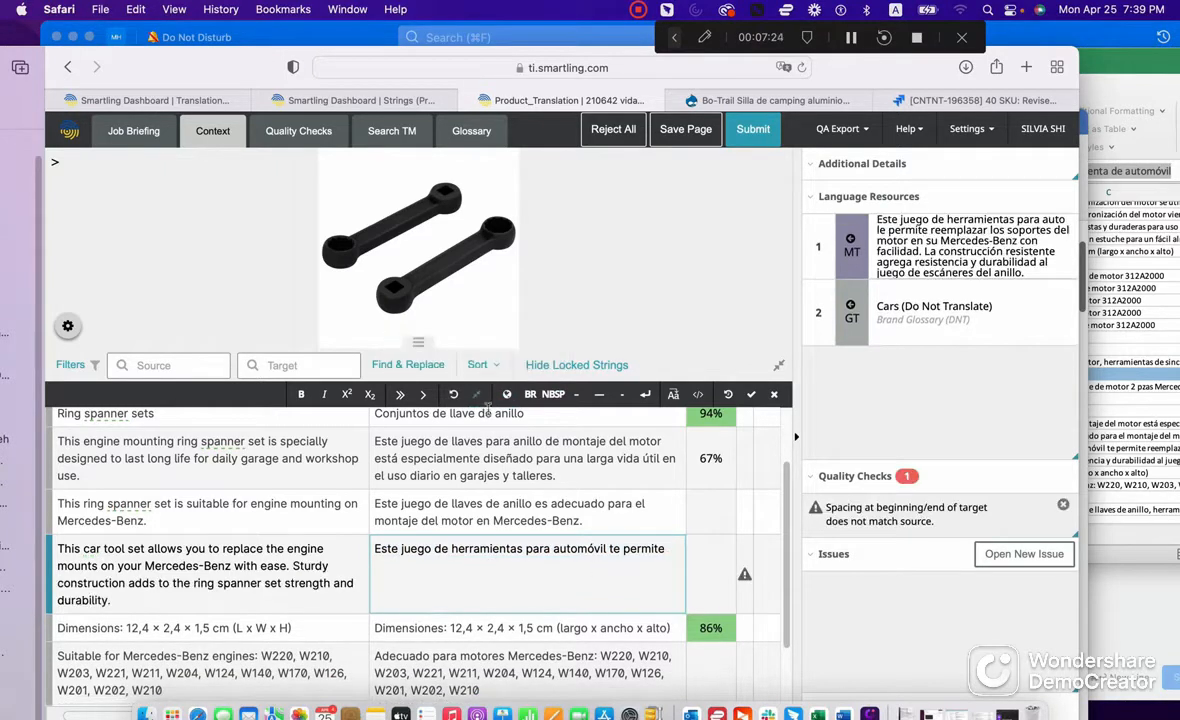
pyautogui.moveTo(581, 573); pyautogui.dragTo(343, 517)
pyautogui.click(602, 564)
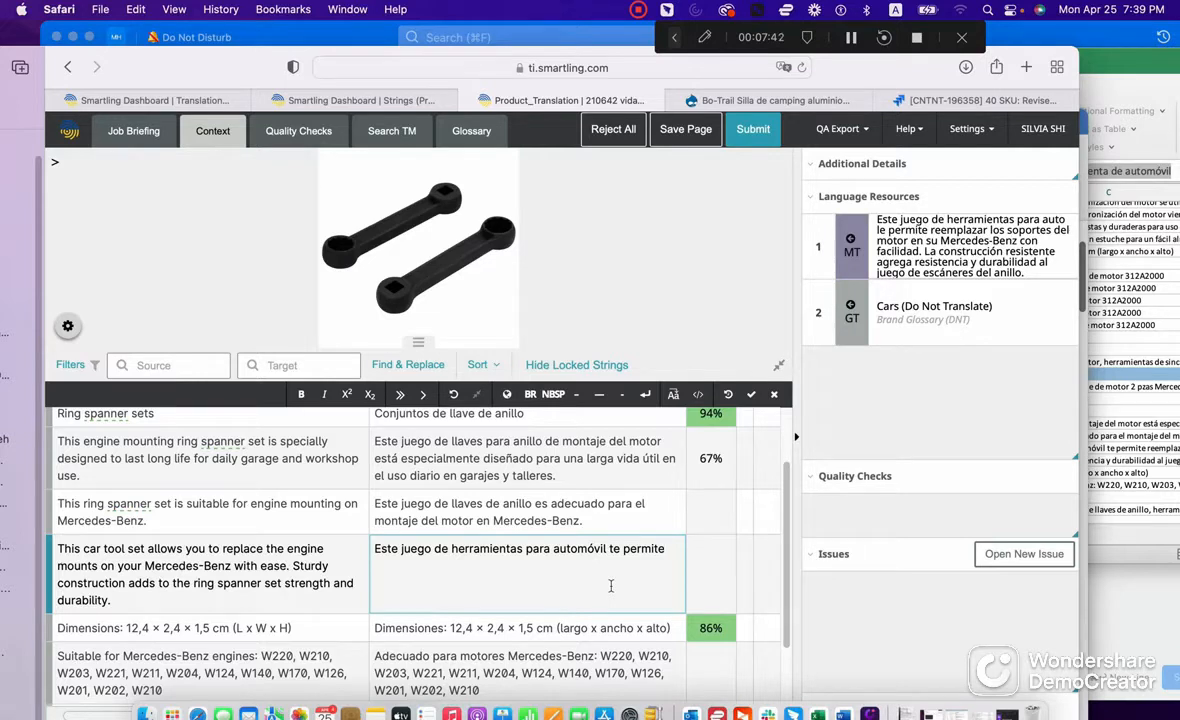
pyautogui.click(561, 520)
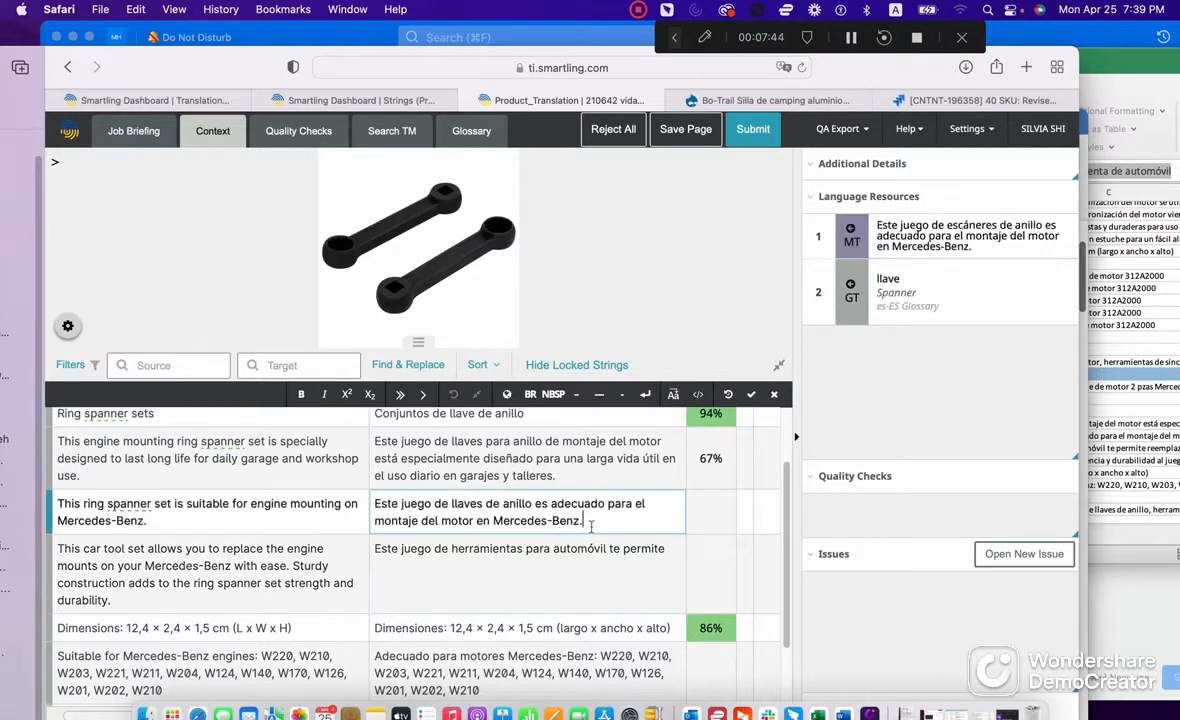
pyautogui.click(612, 547)
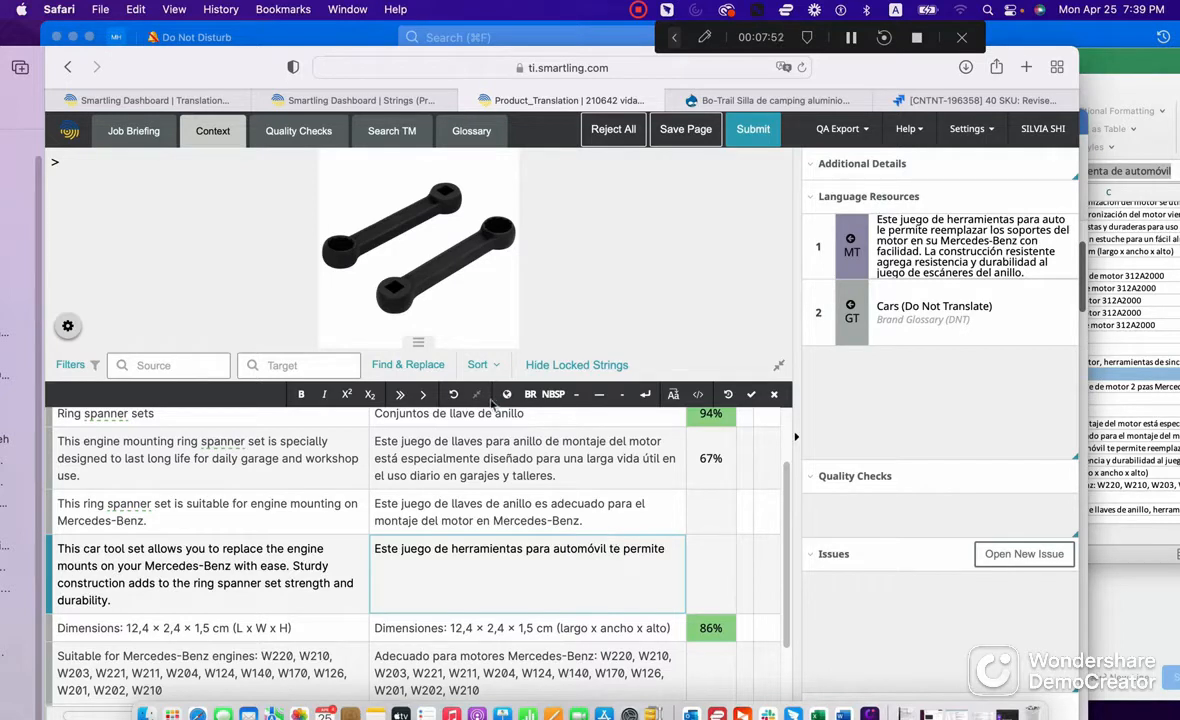
# Step: Unmerge the combined "car tool set" and "Sturdy construction" string into its two separate strings
pyautogui.click(454, 395)
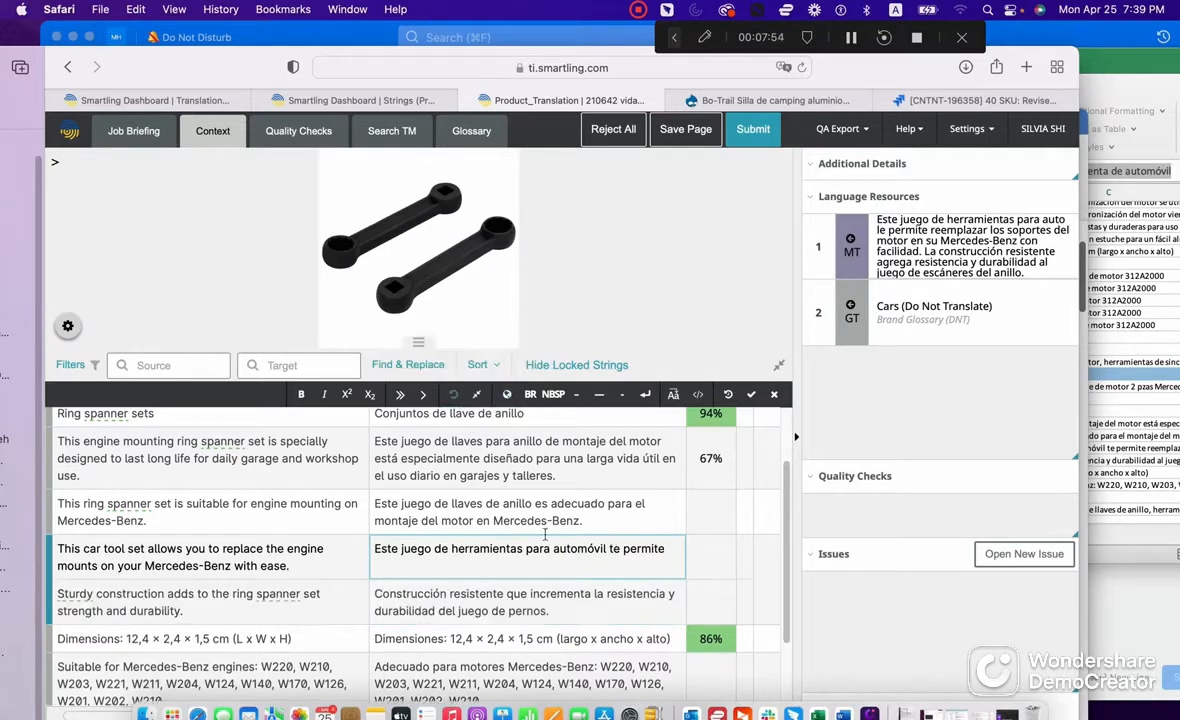
pyautogui.moveTo(672, 550); pyautogui.dragTo(378, 541)
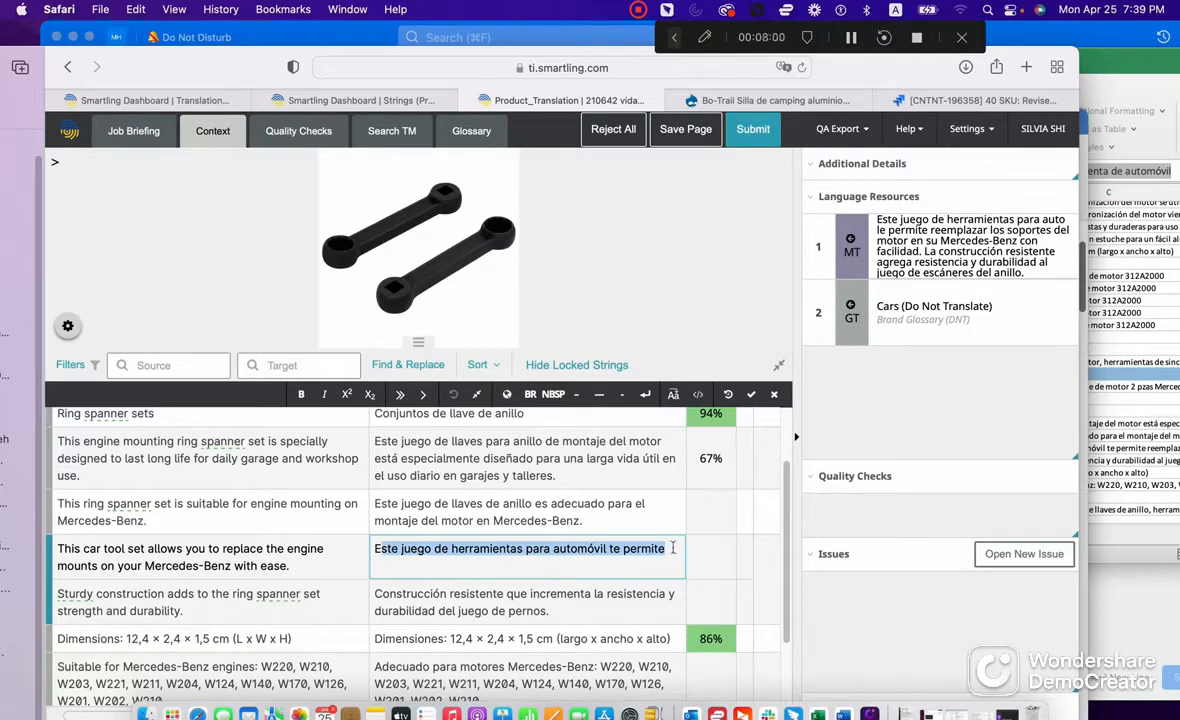
pyautogui.click(615, 490)
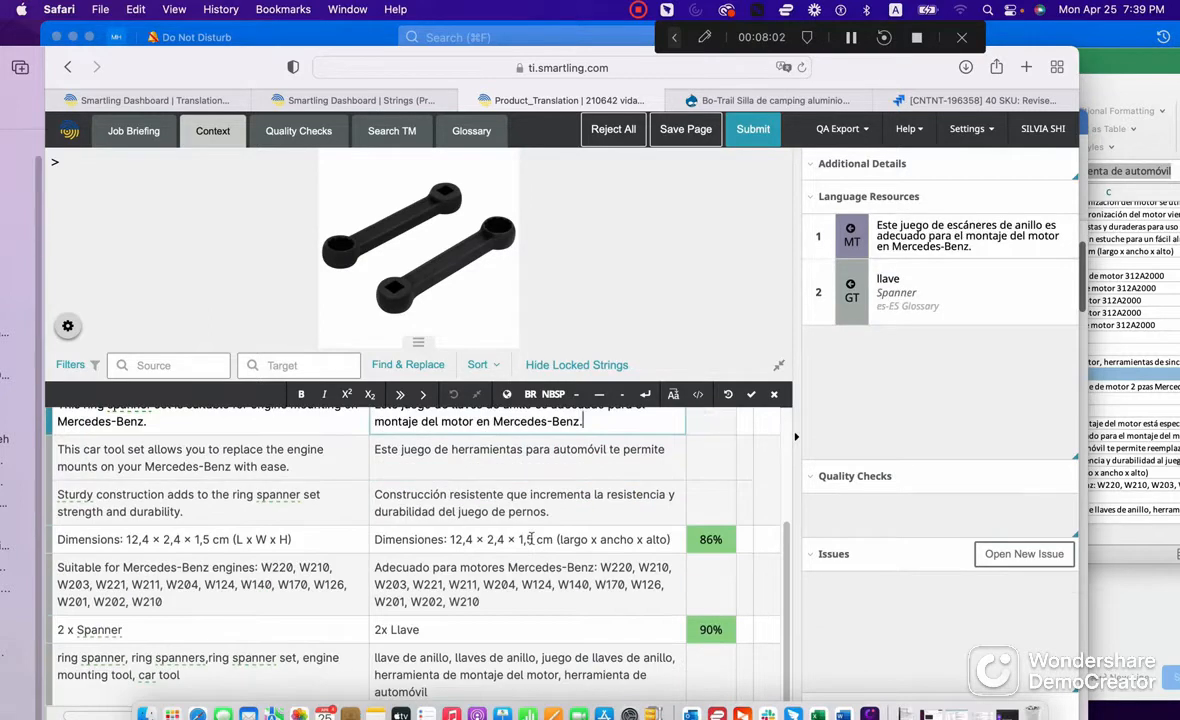
pyautogui.moveTo(58, 494)
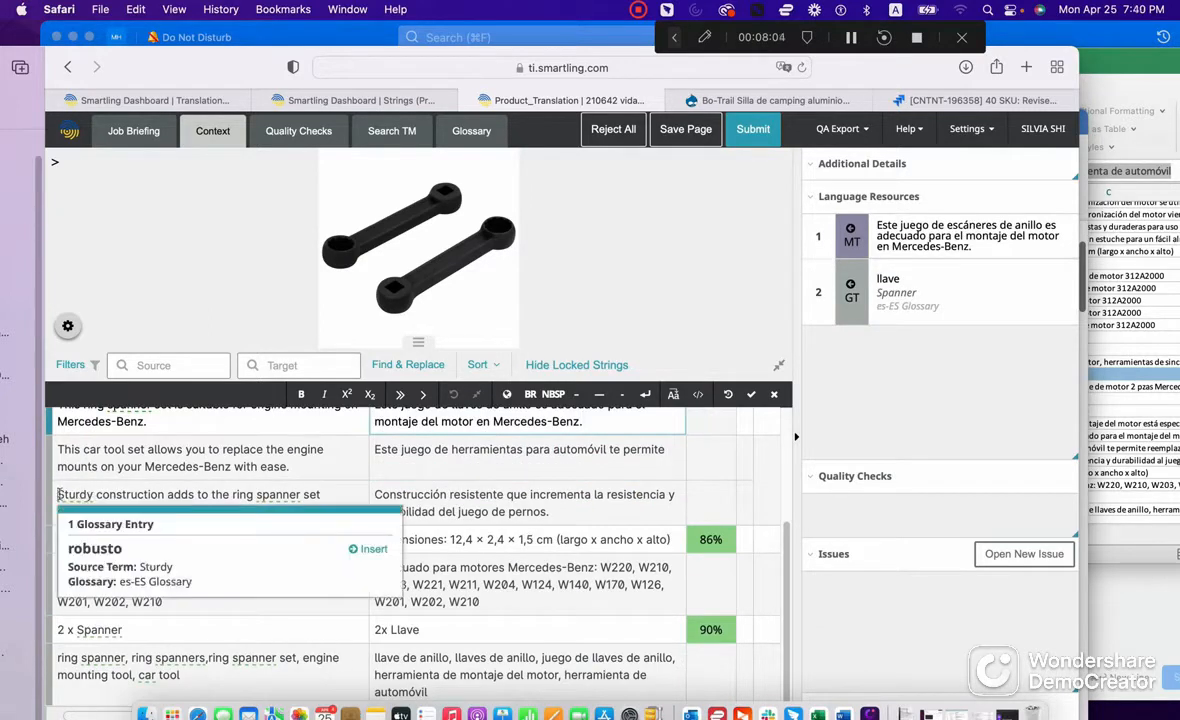
# Step: Insert "()" at the start of the "Sturdy construction" string's Spanish translation
pyautogui.moveTo(273, 488)
pyautogui.click(375, 489)
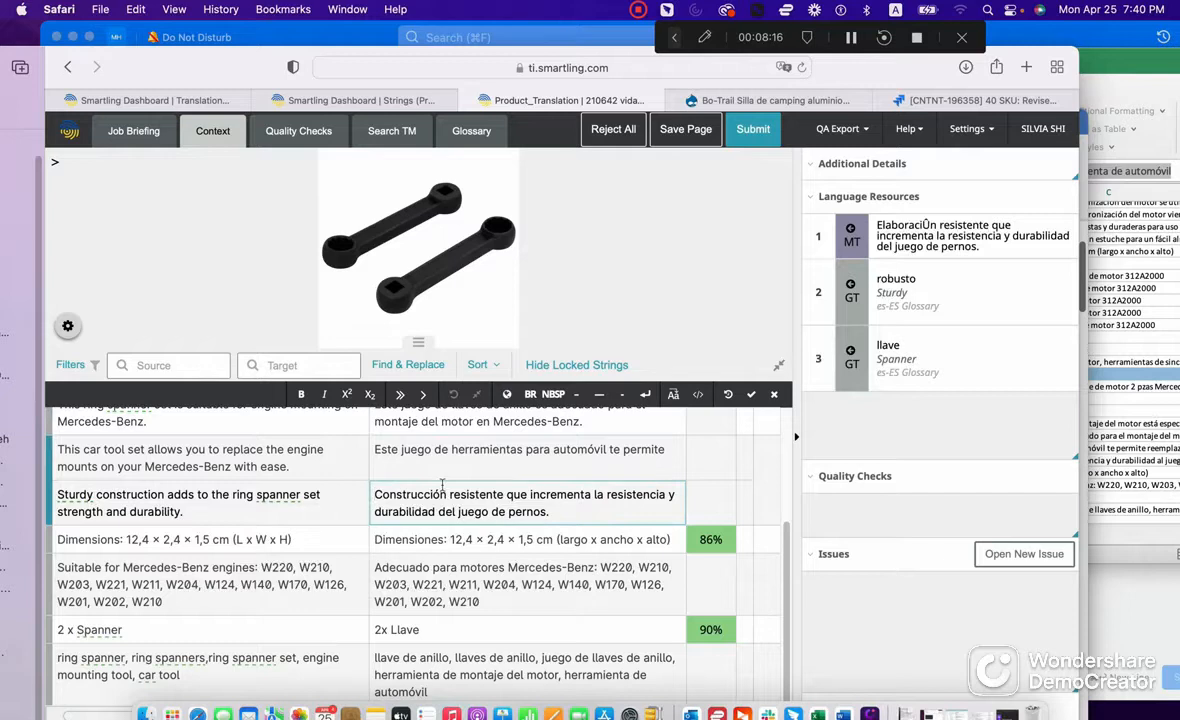
pyautogui.write('90')
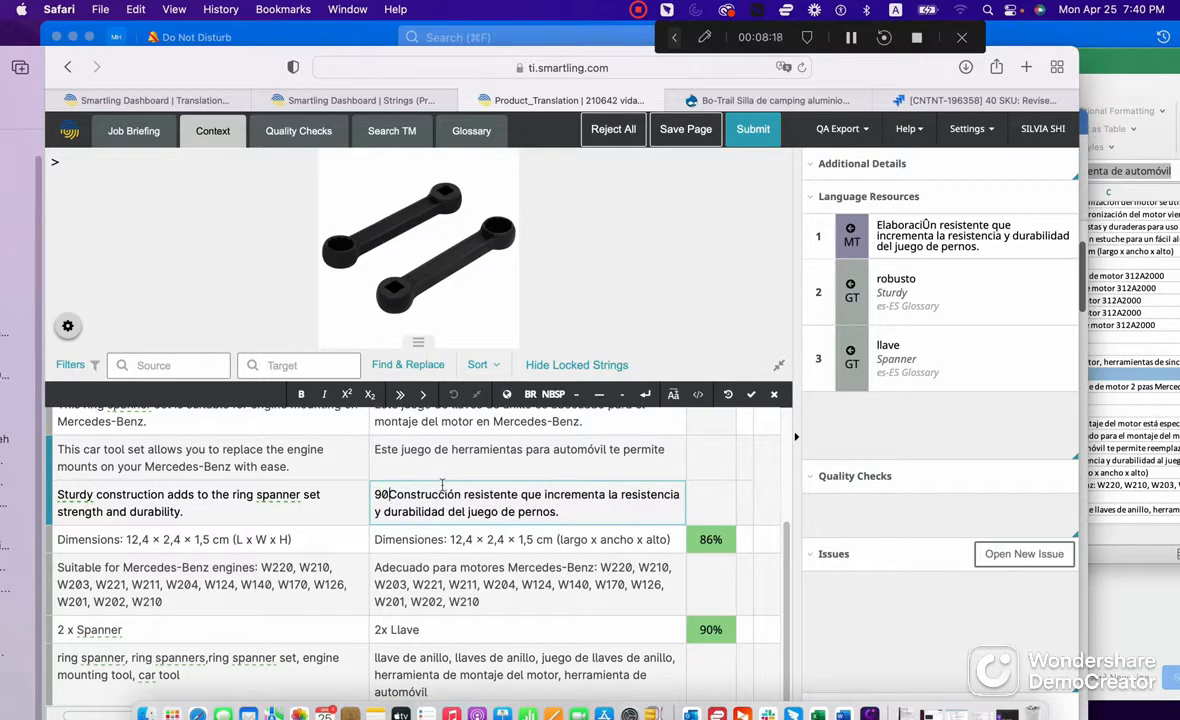
pyautogui.press('BackSpace')
pyautogui.press('BackSpace')
pyautogui.write('()')
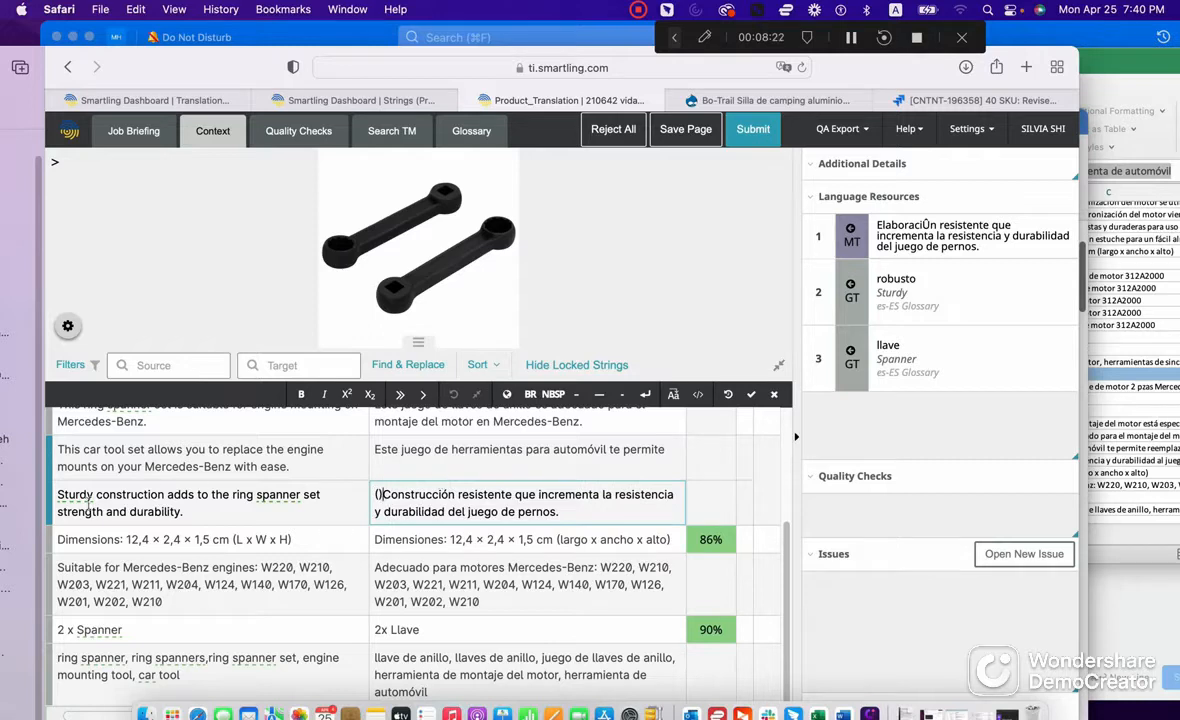
pyautogui.moveTo(93, 492)
pyautogui.click(583, 513)
pyautogui.click(478, 495)
# Step: Hide the locked strings in the 210642 string list, look through the list, and show the locked strings again
pyautogui.scroll(5, 566, 508)
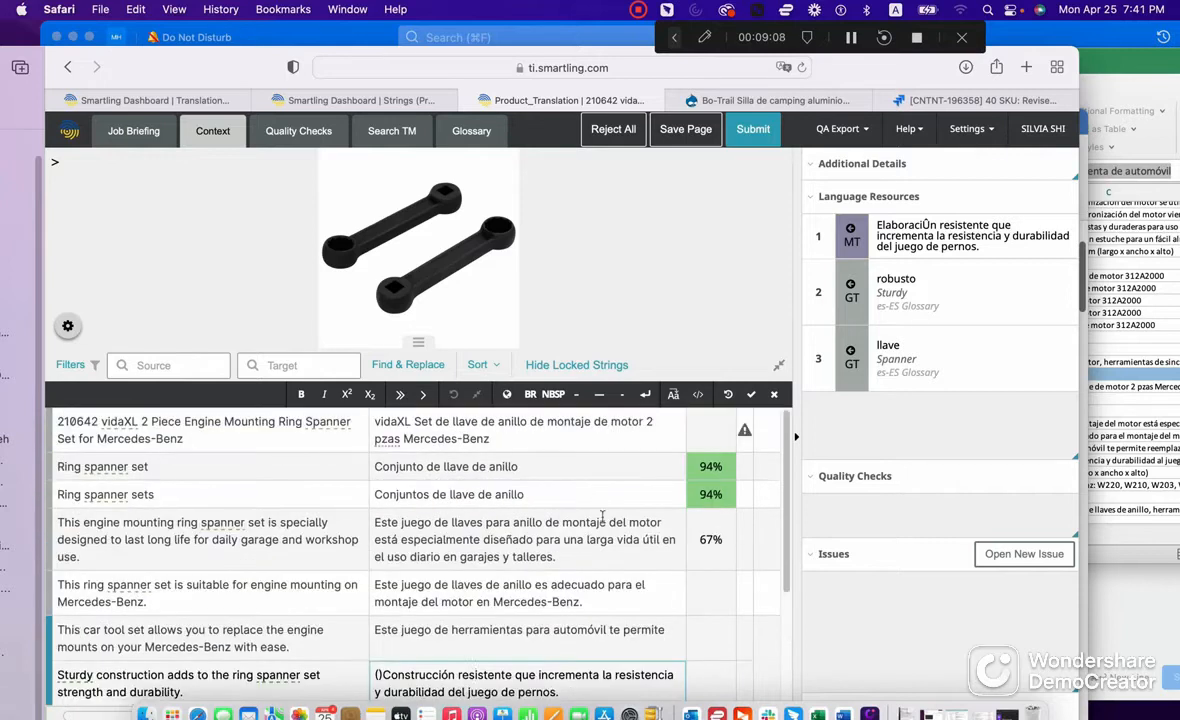
pyautogui.click(604, 366)
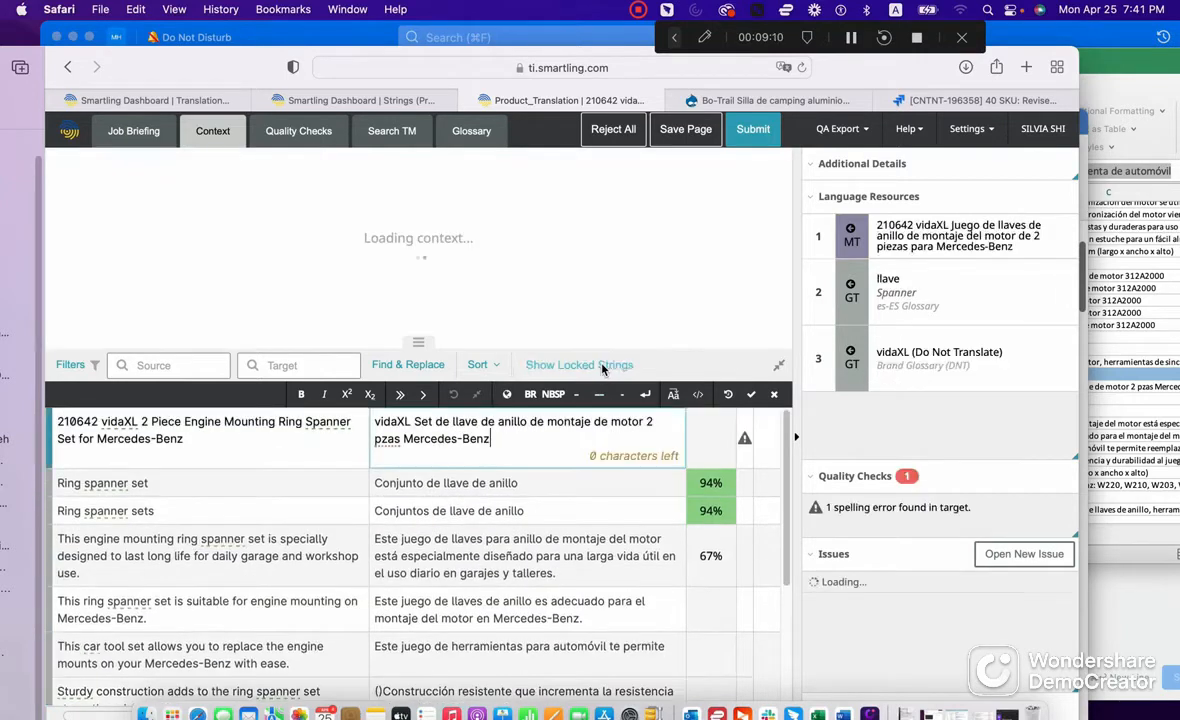
pyautogui.scroll(-3, 646, 516)
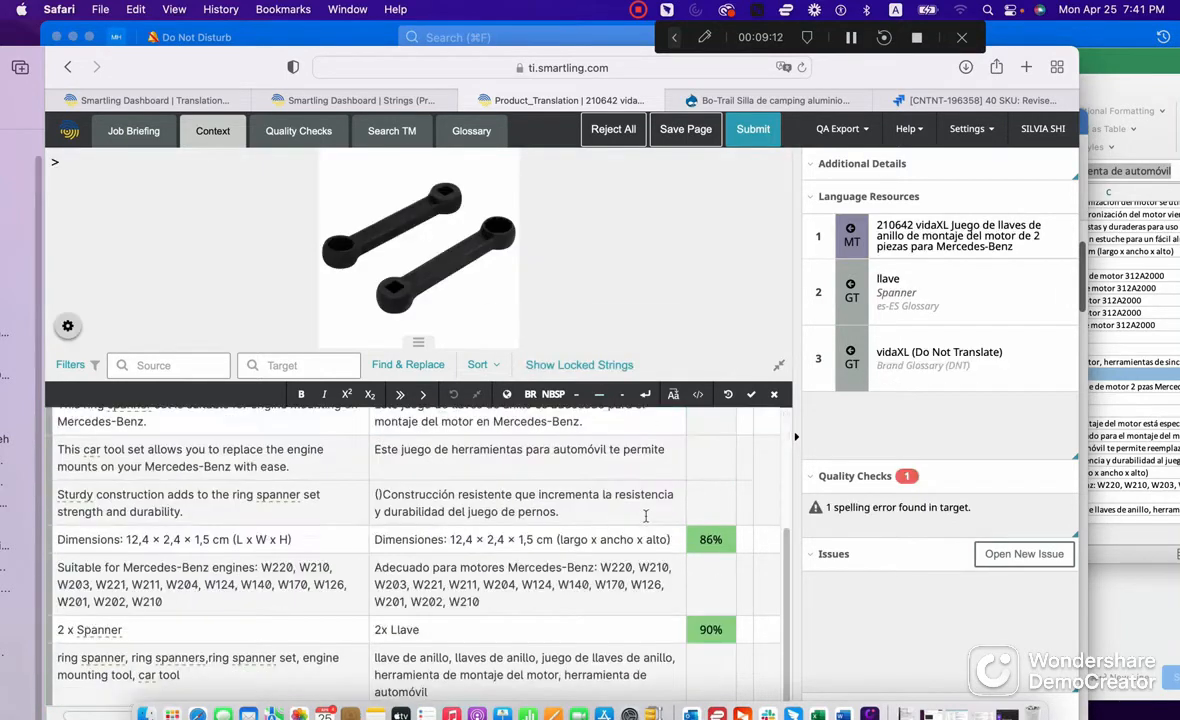
pyautogui.scroll(3, 675, 567)
pyautogui.scroll(-3, 675, 567)
pyautogui.click(588, 362)
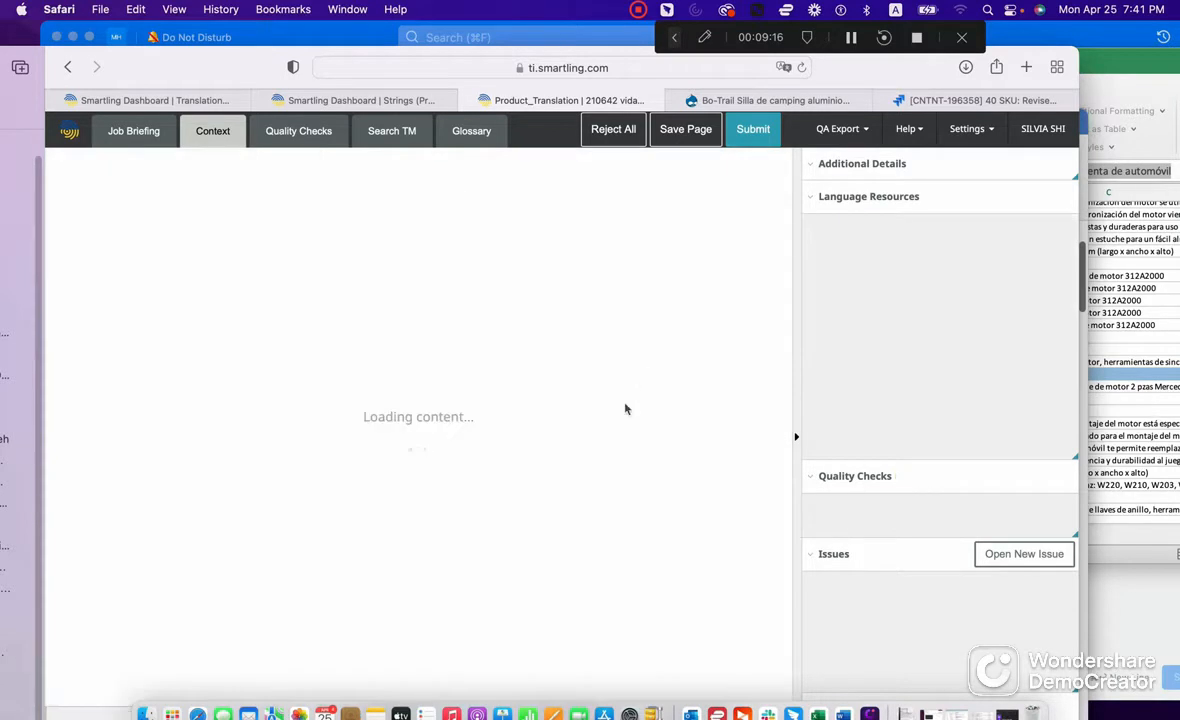
pyautogui.scroll(-3, 636, 497)
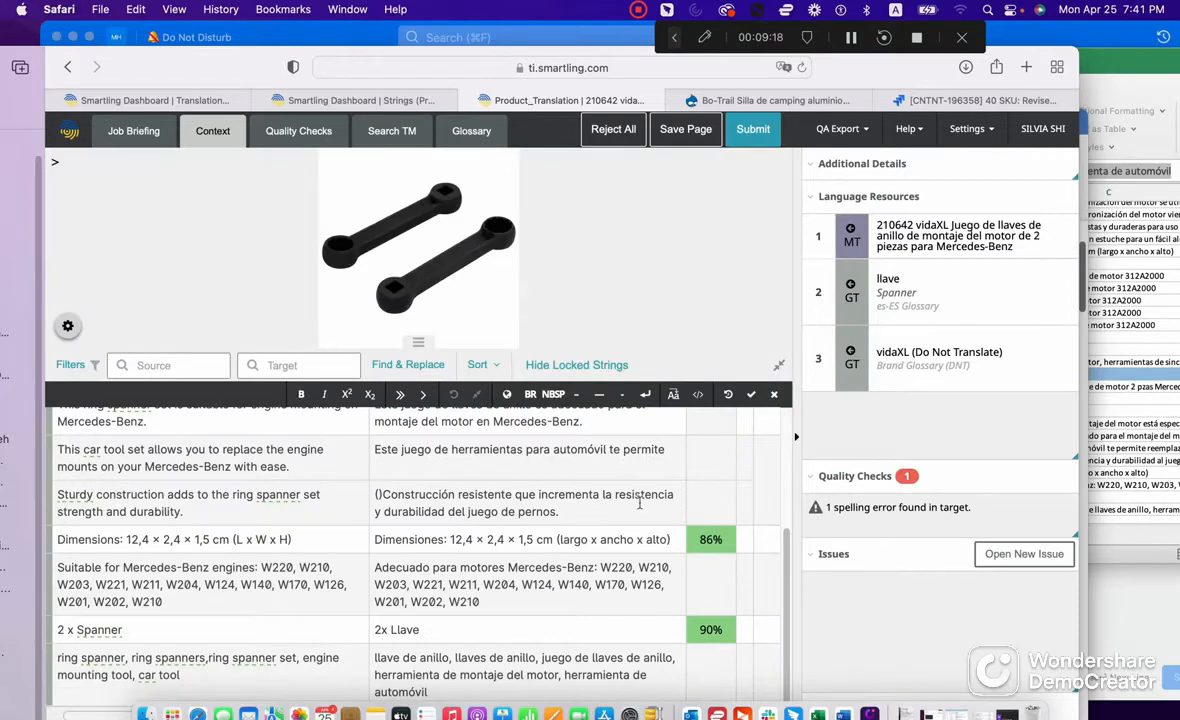
# Step: Start a new issue for the 210642 product title string and open its subtype choices
pyautogui.moveTo(839, 67); pyautogui.dragTo(800, 42)
pyautogui.scroll(3, 535, 460)
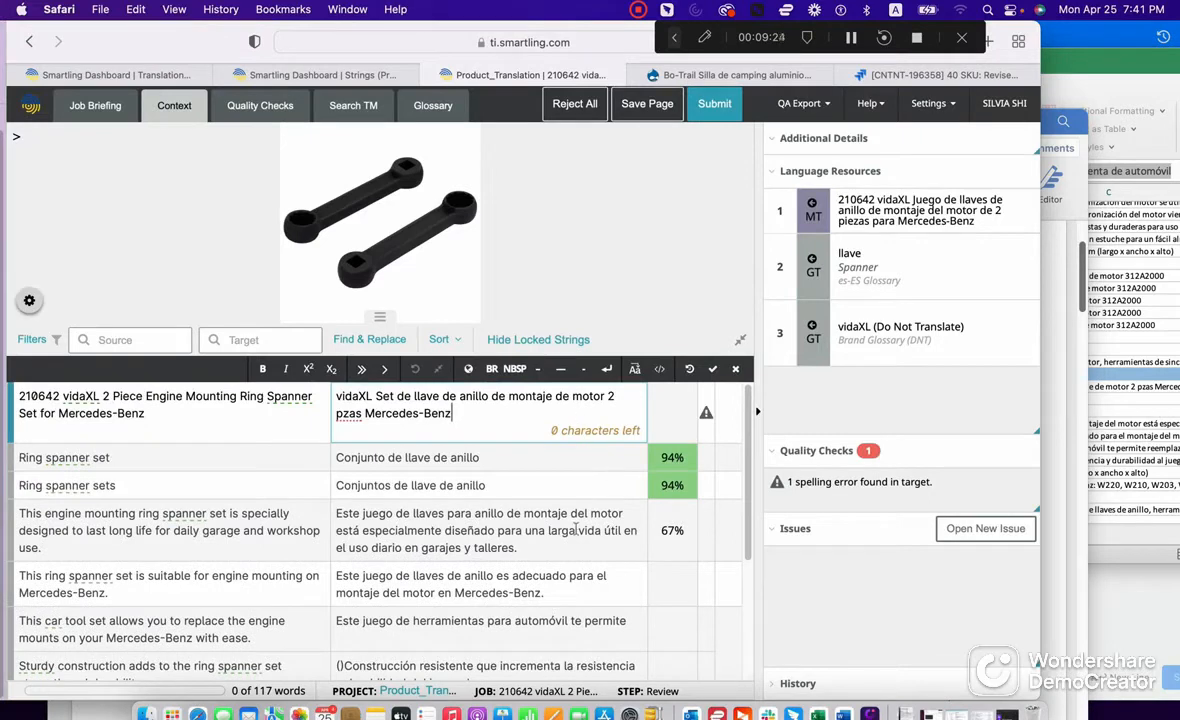
pyautogui.scroll(-4, 659, 587)
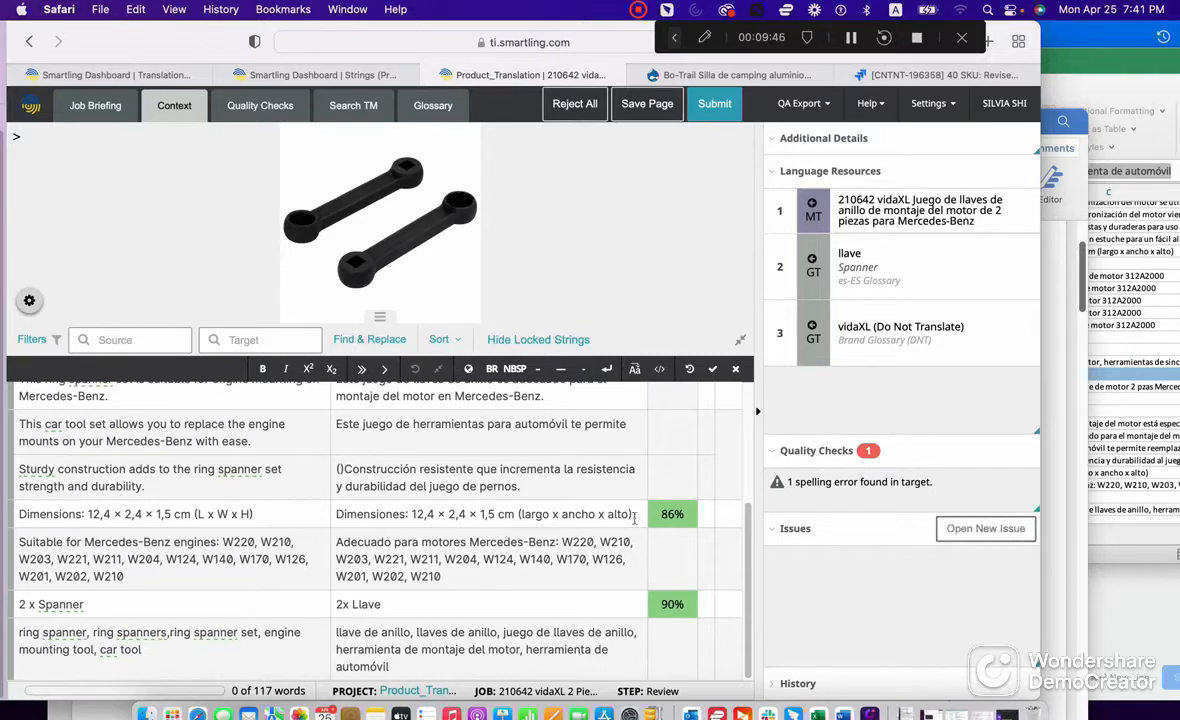
pyautogui.click(965, 532)
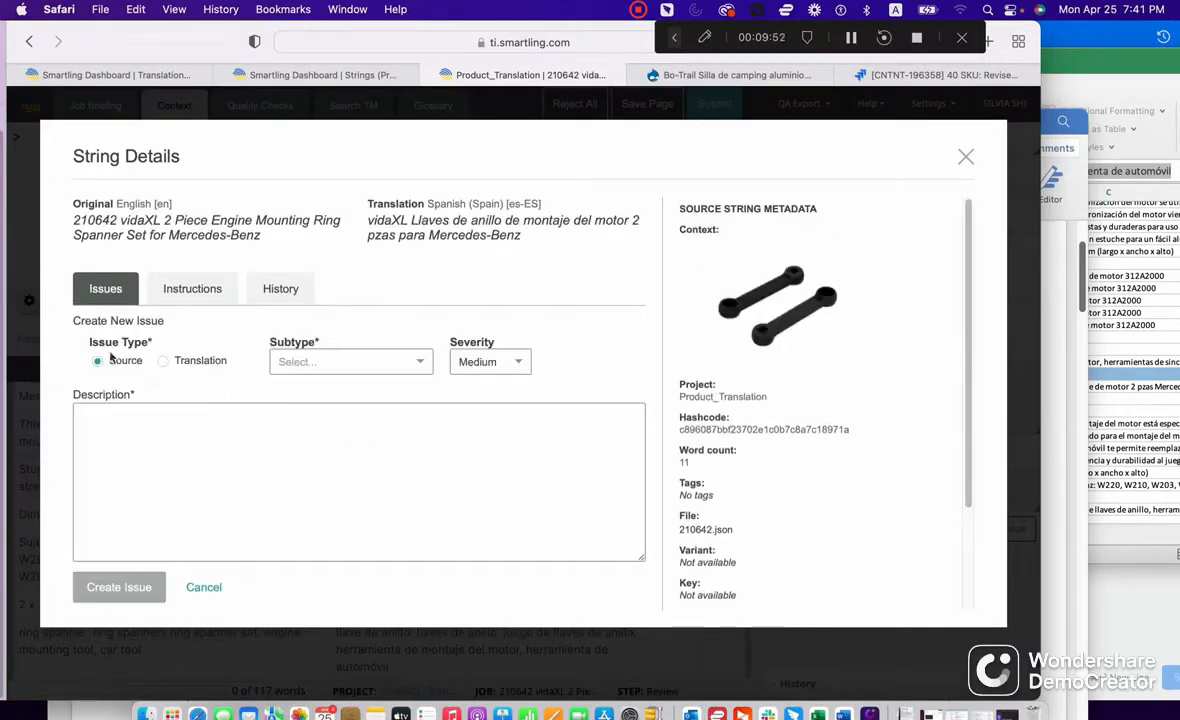
pyautogui.click(155, 411)
pyautogui.click(368, 361)
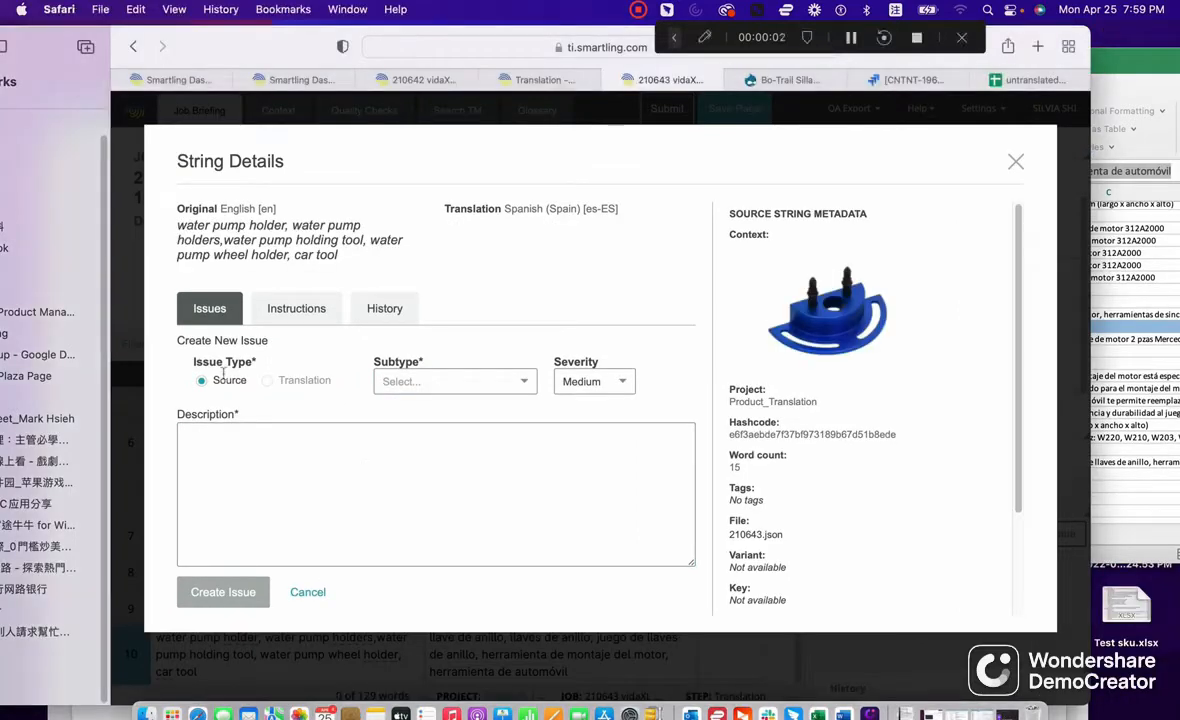
# Step: Create a Misspelling source issue described as "sdsdsd" for the 210643 "water pump holder" keyword string and close the string details
pyautogui.click(275, 440)
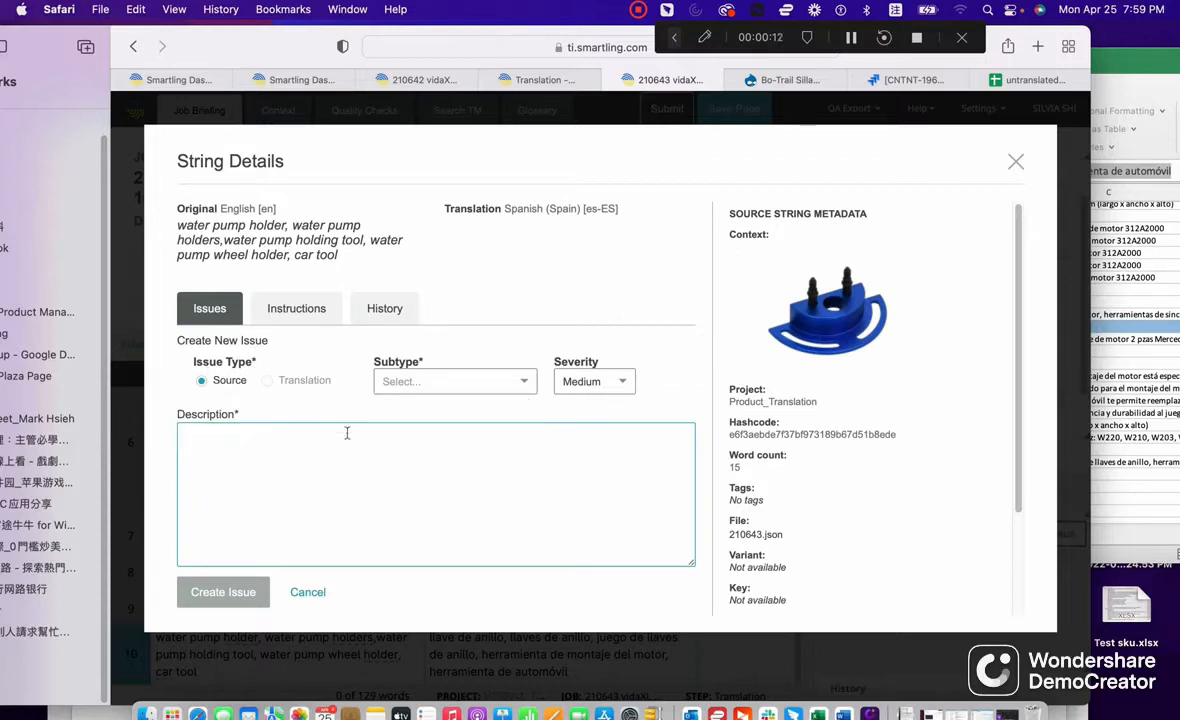
pyautogui.click(474, 382)
pyautogui.click(461, 446)
pyautogui.click(429, 458)
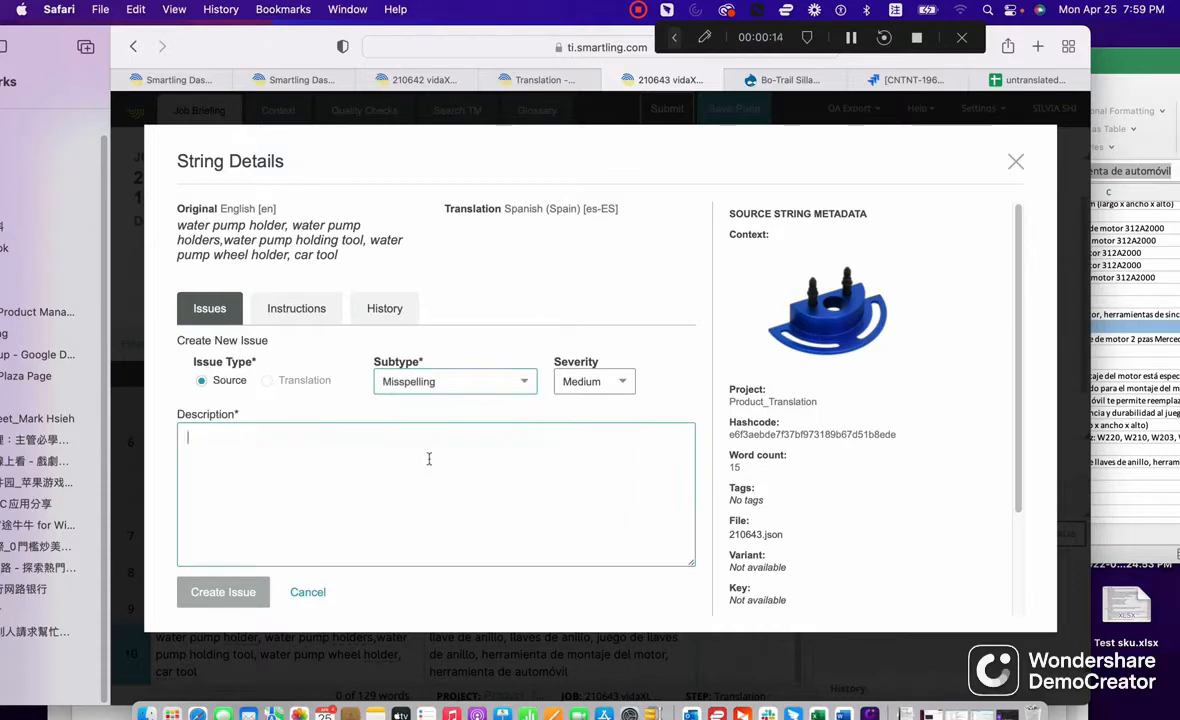
pyautogui.write('sdsdsd')
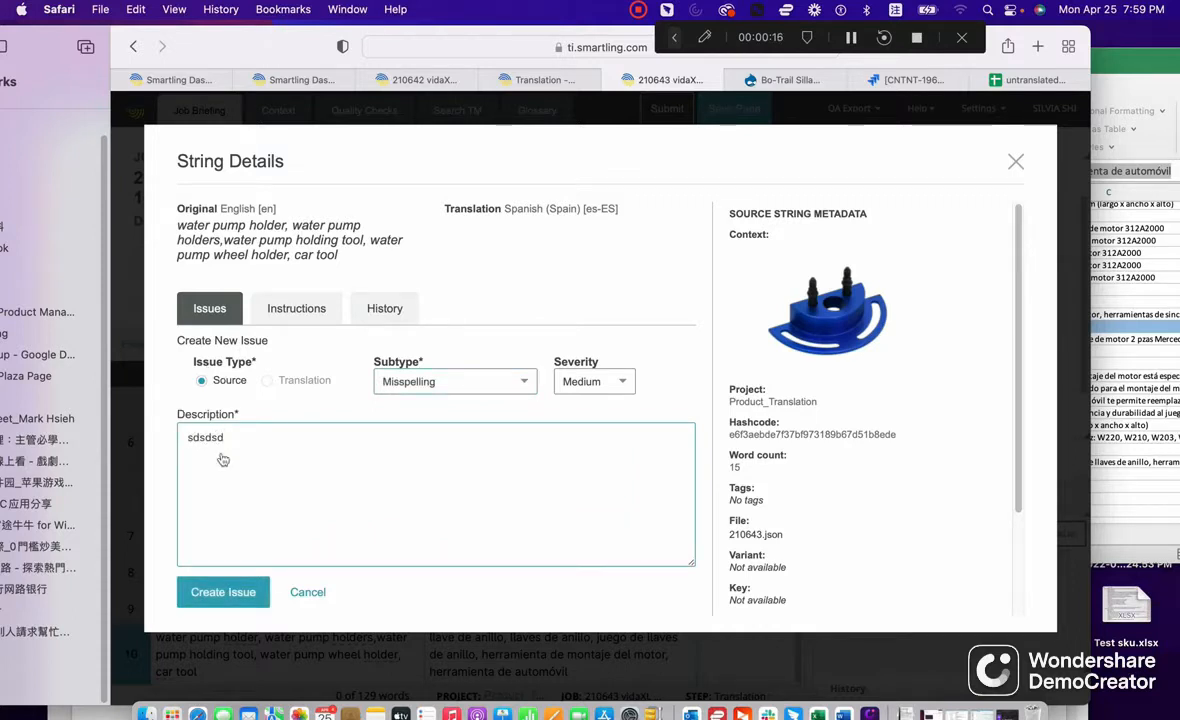
pyautogui.click(226, 594)
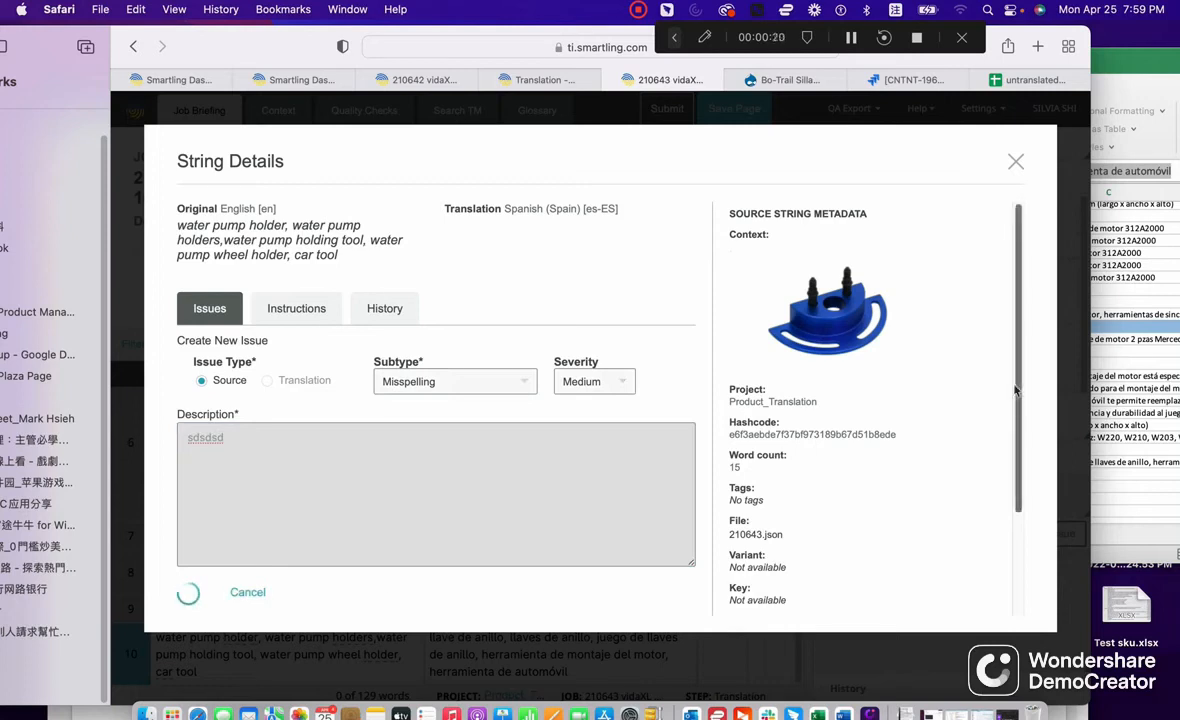
pyautogui.click(1016, 162)
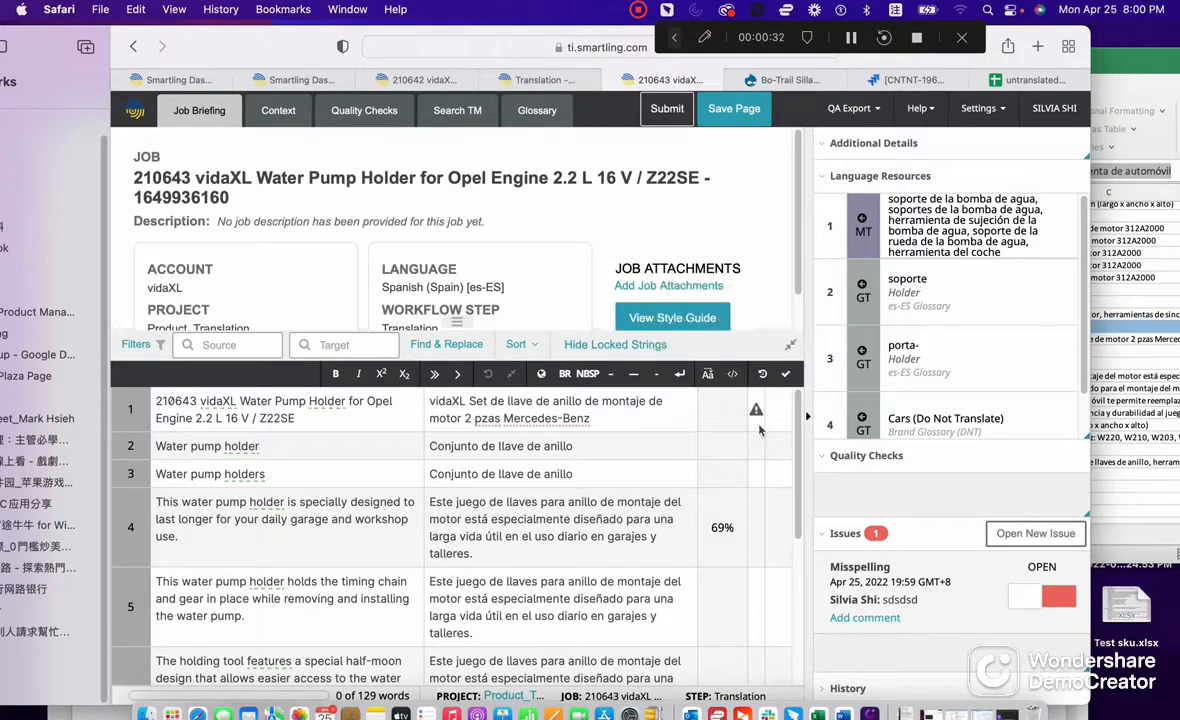
# Step: Save the translations of the active keyword string, the "Water pump holder" string and the 210643 title string one by one
pyautogui.click(787, 376)
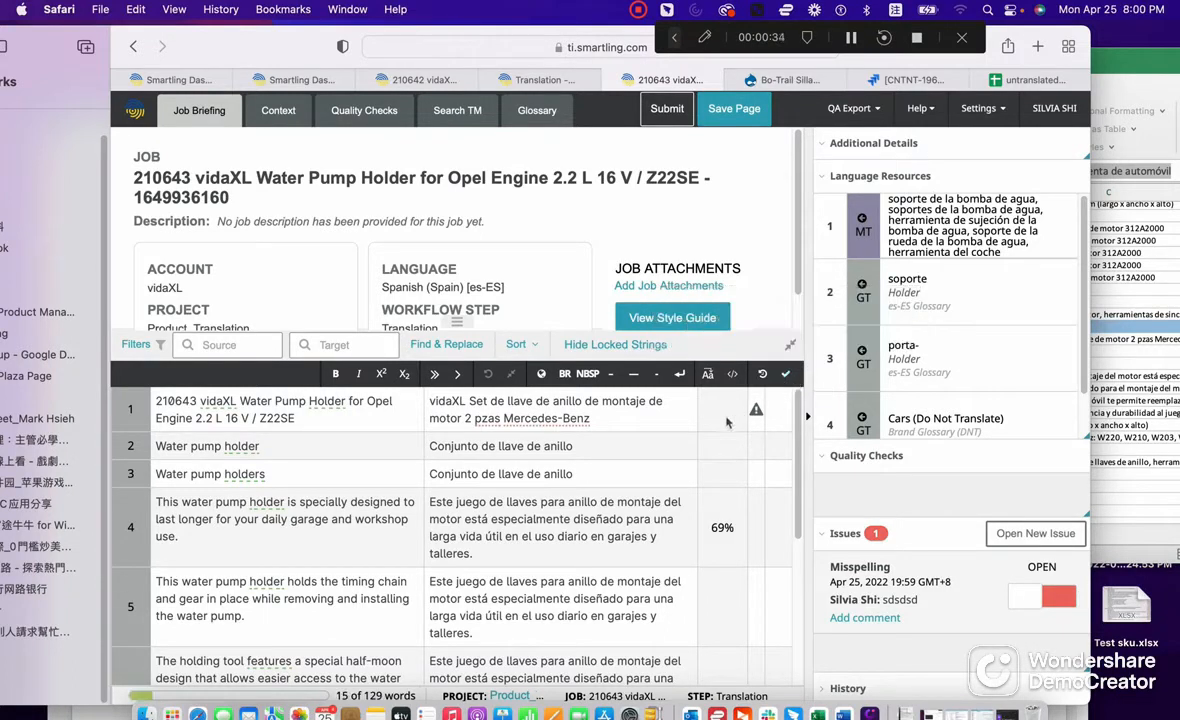
pyautogui.click(654, 439)
pyautogui.click(786, 375)
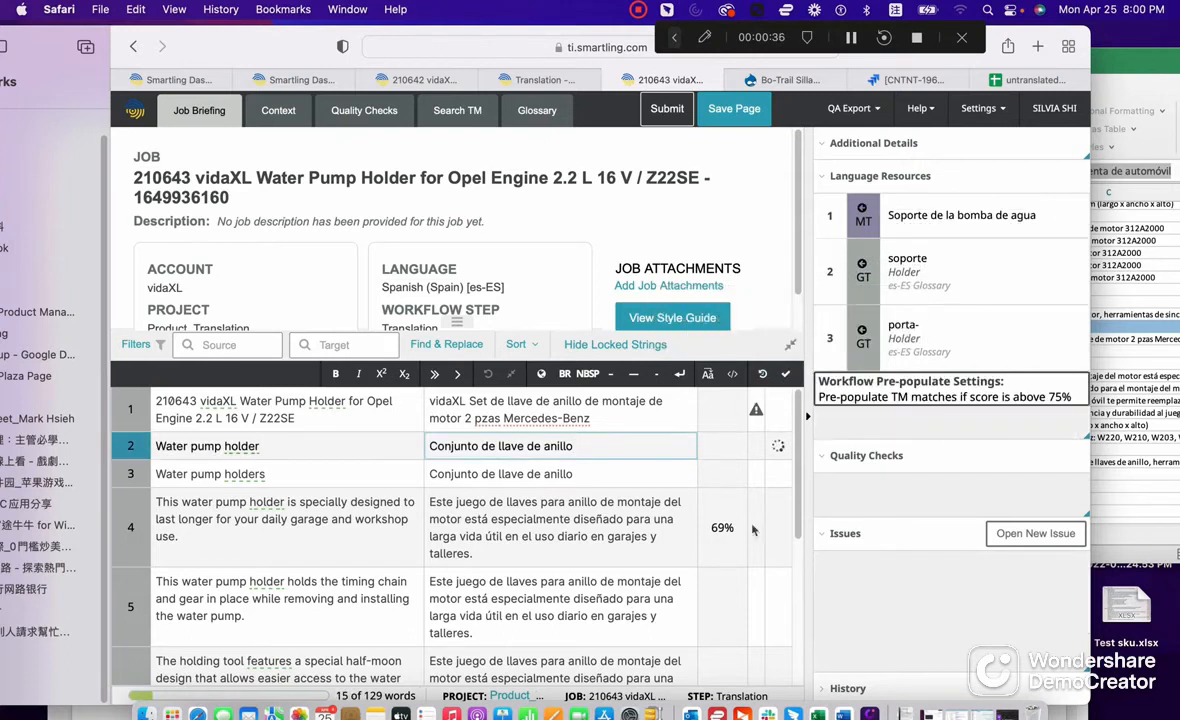
pyautogui.click(676, 419)
pyautogui.click(786, 374)
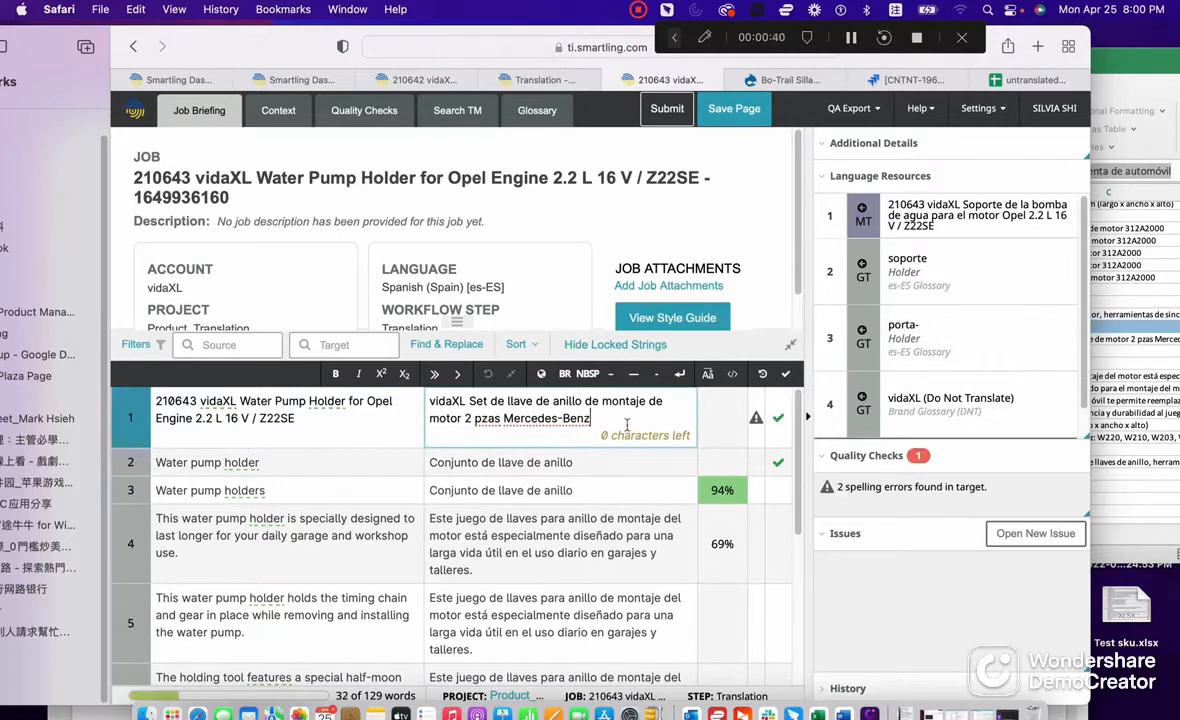
# Step: Save all translations on the 210643 page to the project and translation memory
pyautogui.click(638, 461)
pyautogui.click(762, 111)
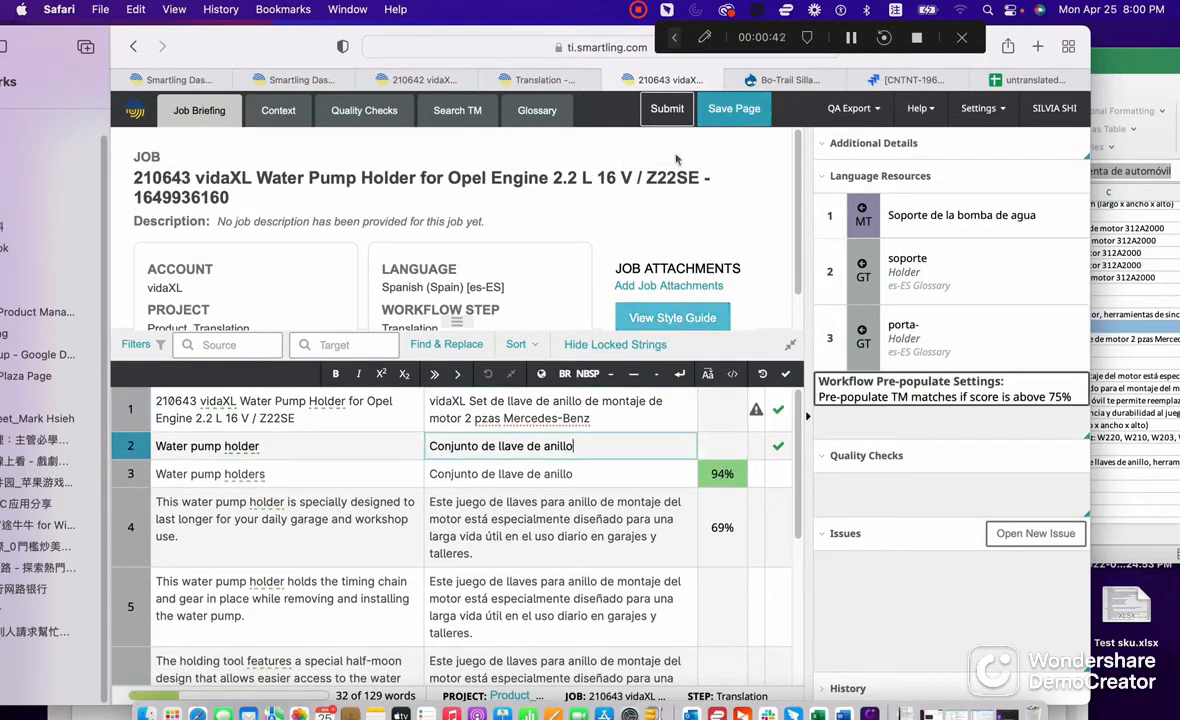
pyautogui.click(735, 108)
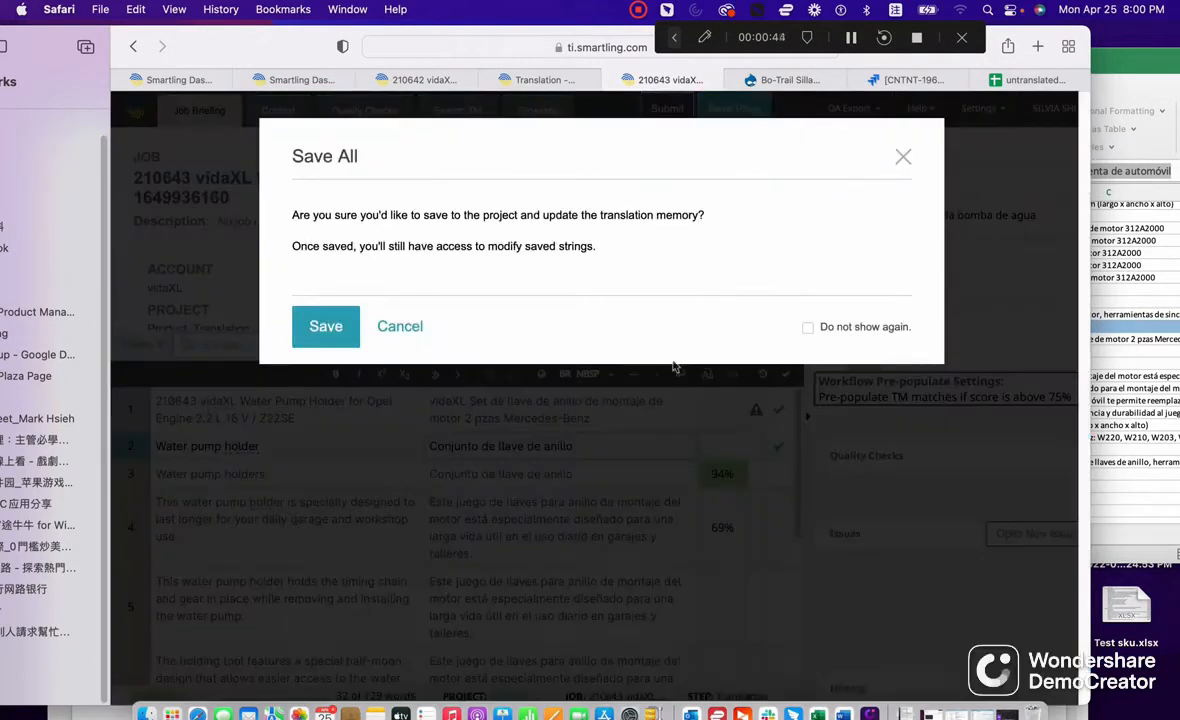
pyautogui.click(327, 330)
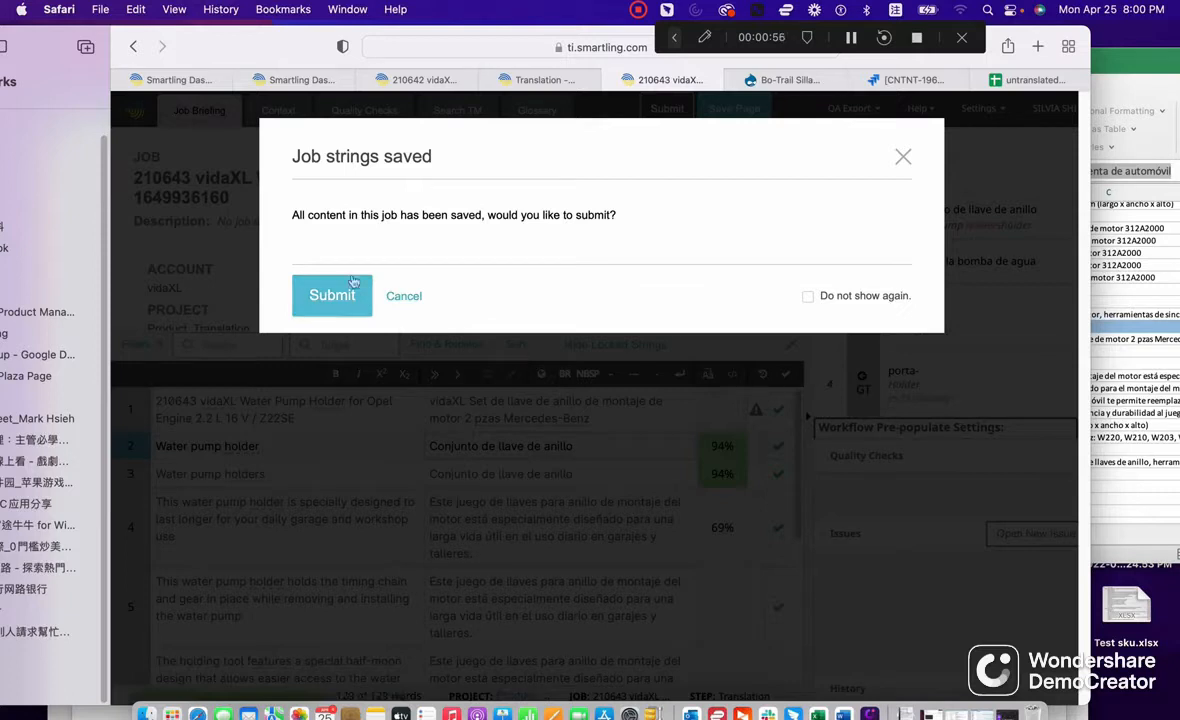
# Step: Dismiss the offer to submit after saving, and submit the 10 saved translations in this job to the next workflow step
pyautogui.click(903, 155)
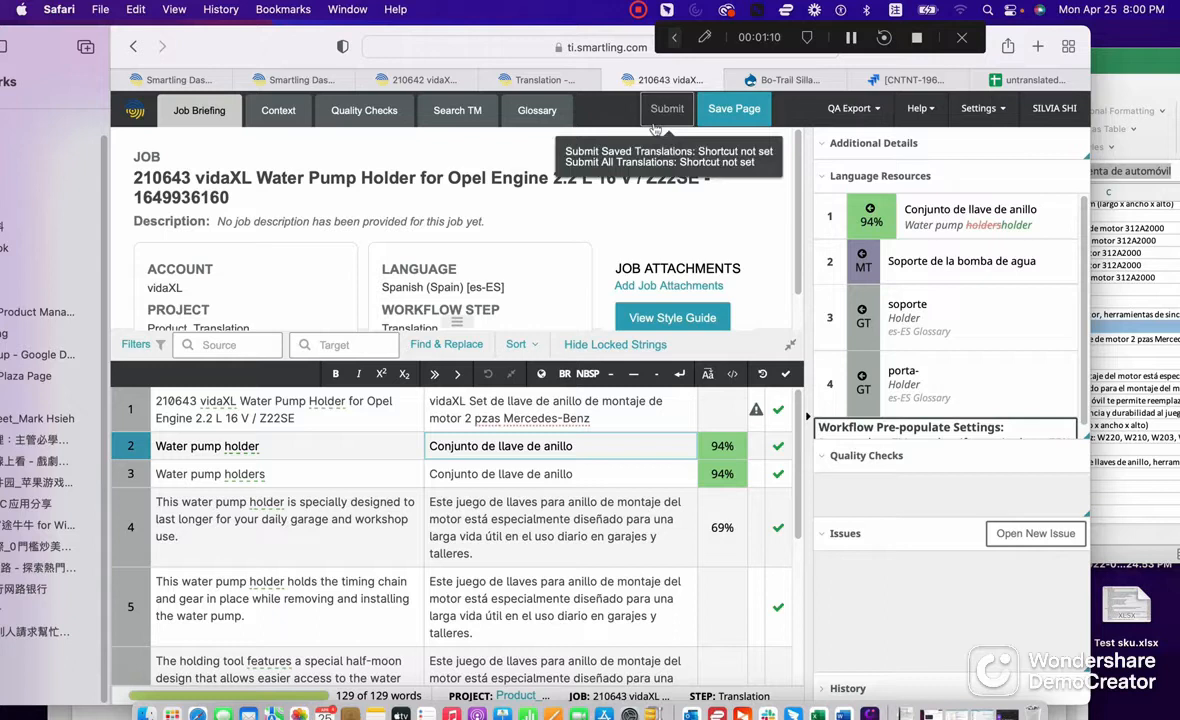
pyautogui.click(665, 120)
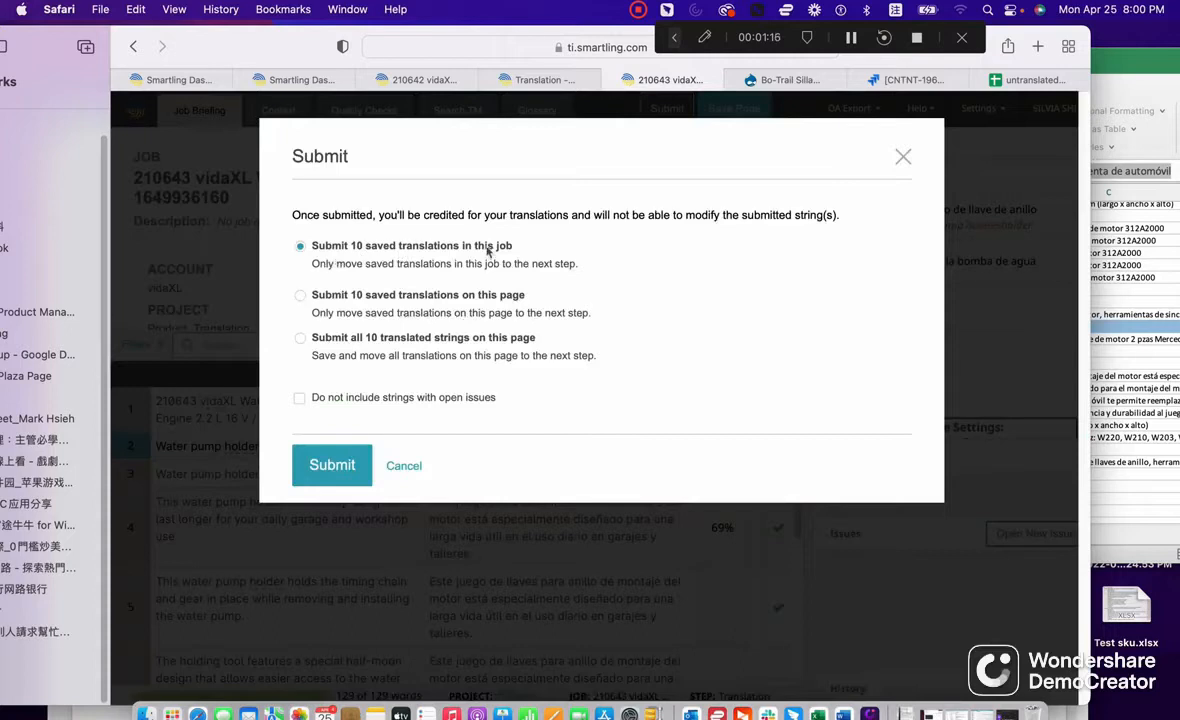
pyautogui.click(331, 477)
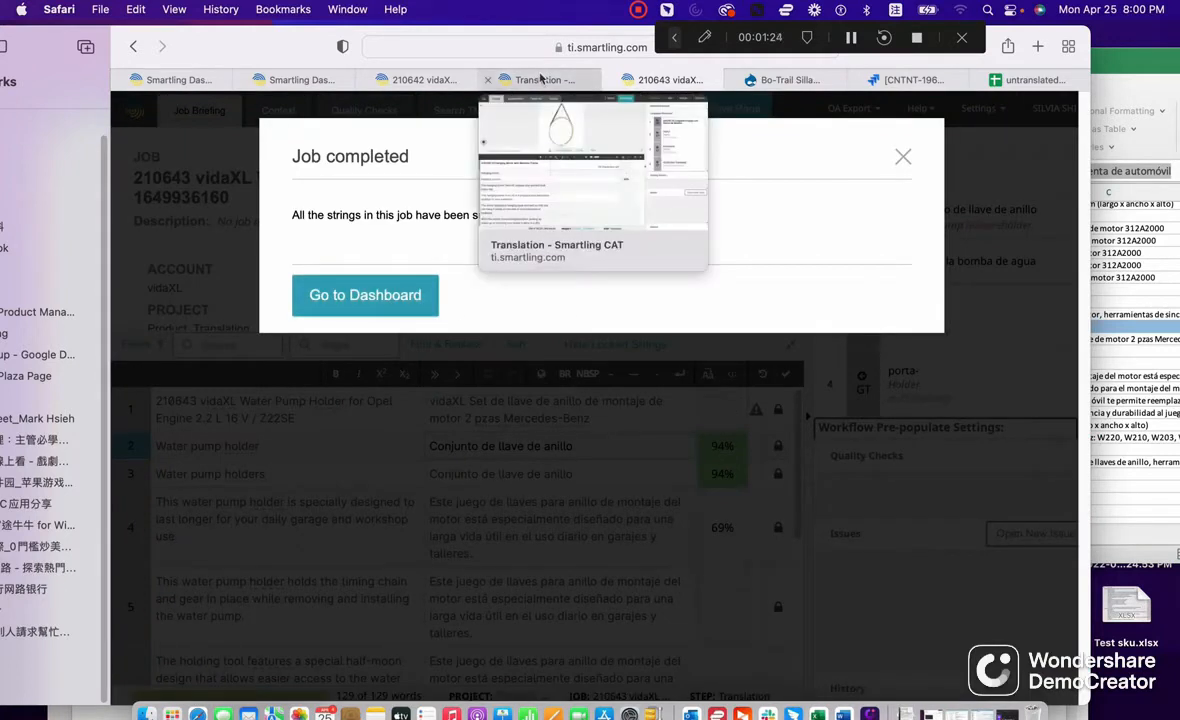
# Step: Switch to the dashboard's Strings list for job 210643 and bring its search filters fully into view
pyautogui.click(540, 79)
pyautogui.click(418, 79)
pyautogui.click(303, 80)
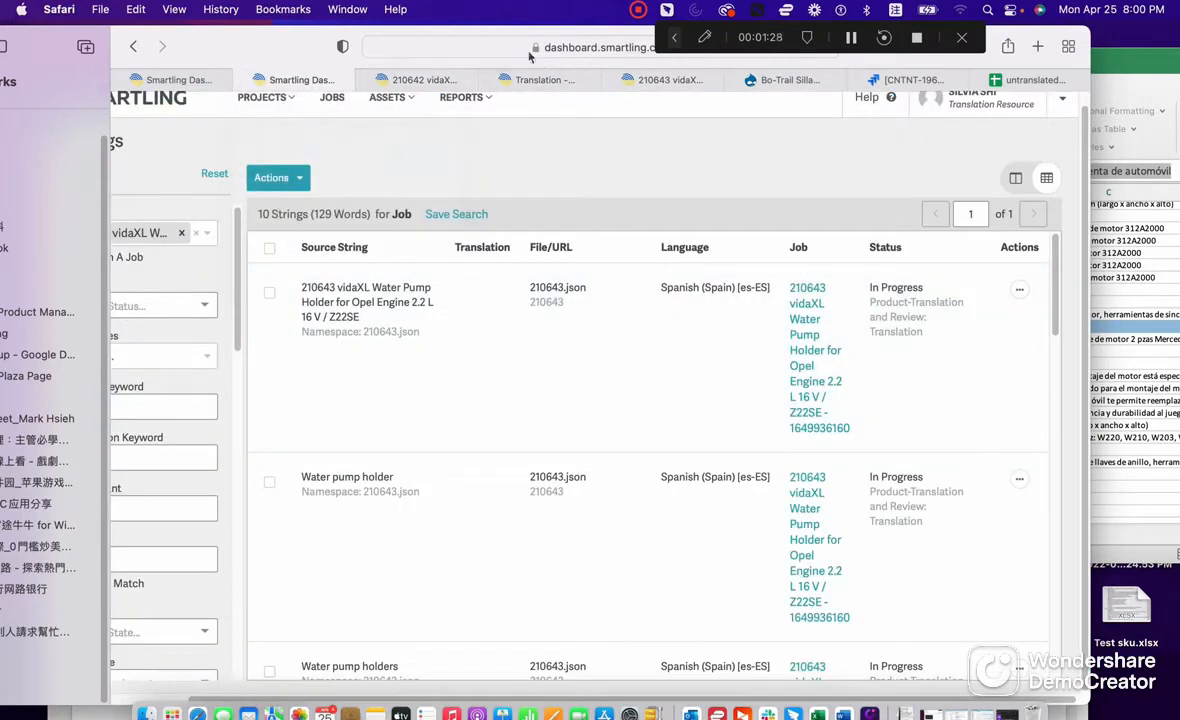
pyautogui.moveTo(245, 47); pyautogui.dragTo(334, 47)
pyautogui.moveTo(199, 165); pyautogui.dragTo(72, 160)
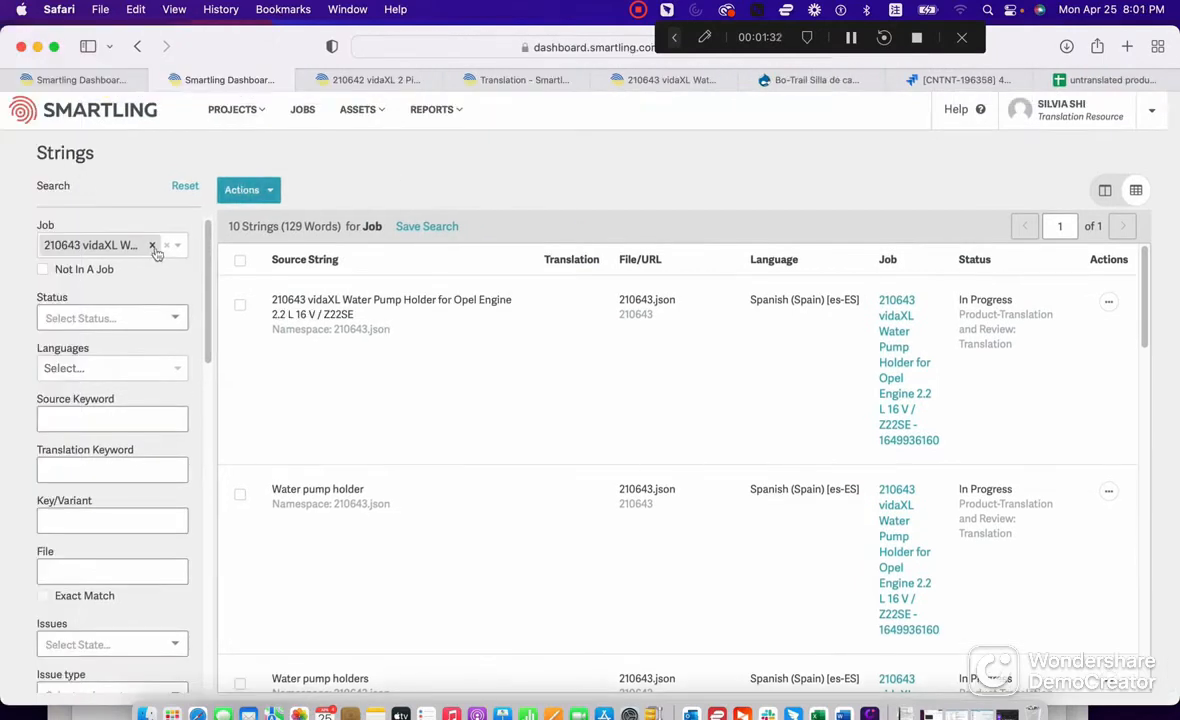
# Step: Filter the 210643 strings by In Progress status and Spanish (Spain) [es-ES], and check the actions available for the title string
pyautogui.click(142, 316)
pyautogui.click(125, 345)
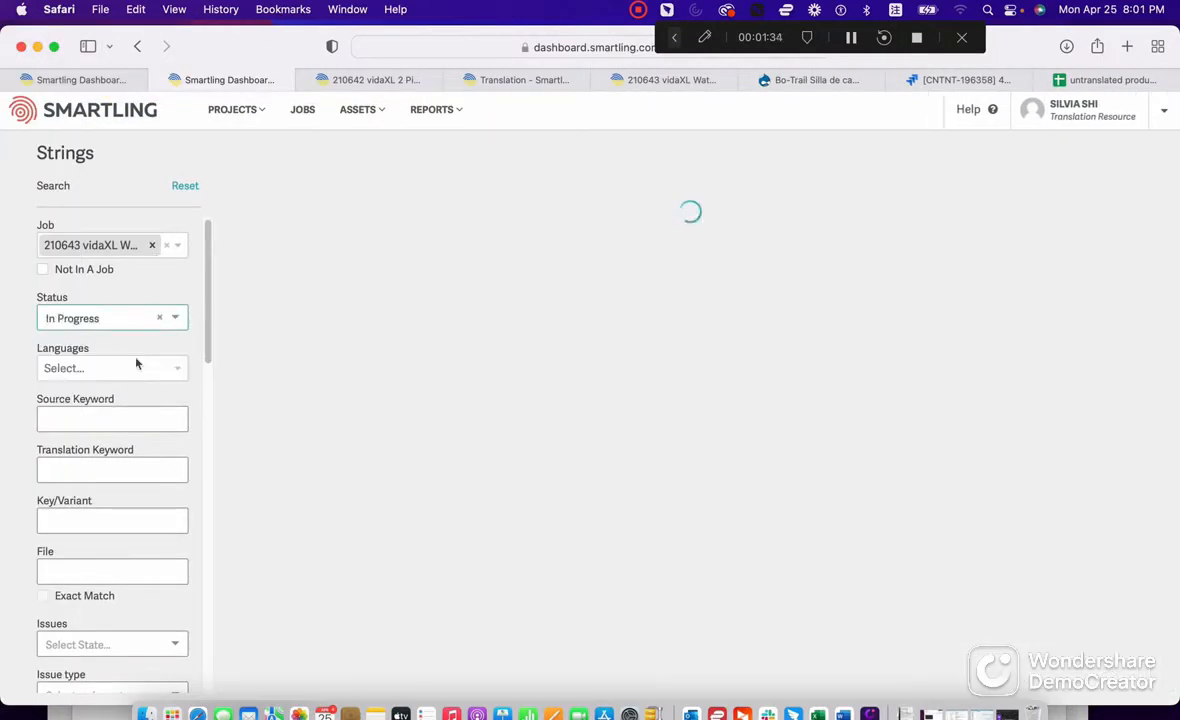
pyautogui.click(128, 366)
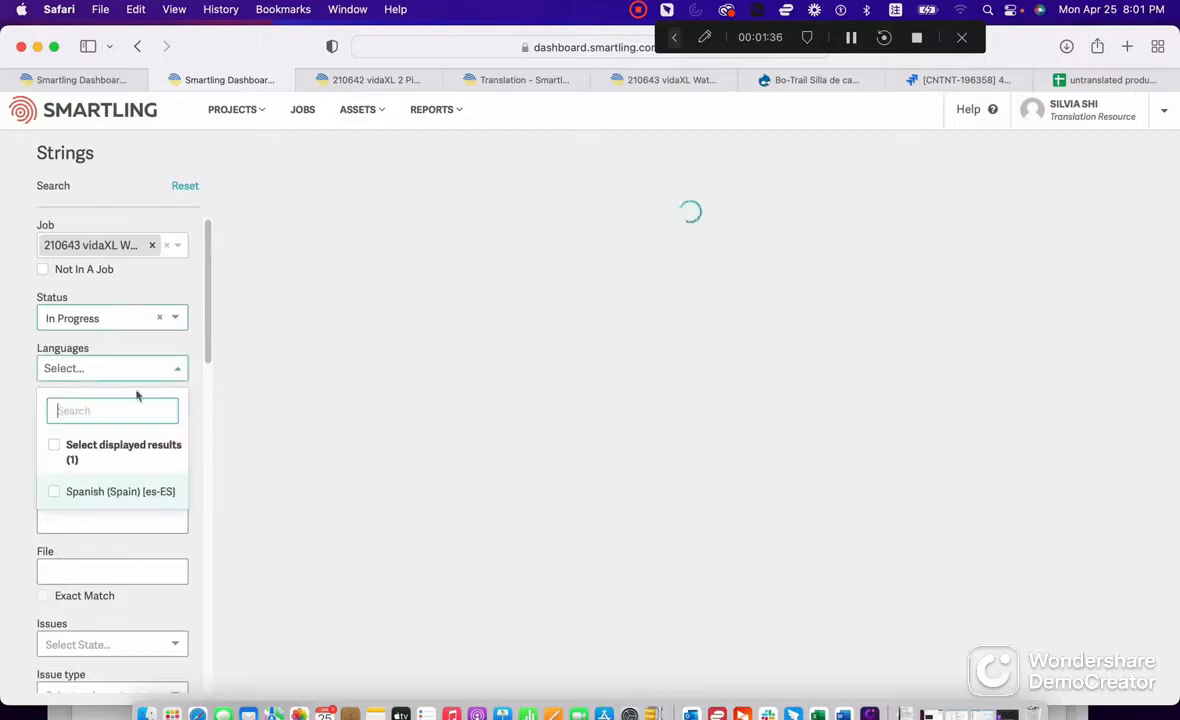
pyautogui.click(60, 444)
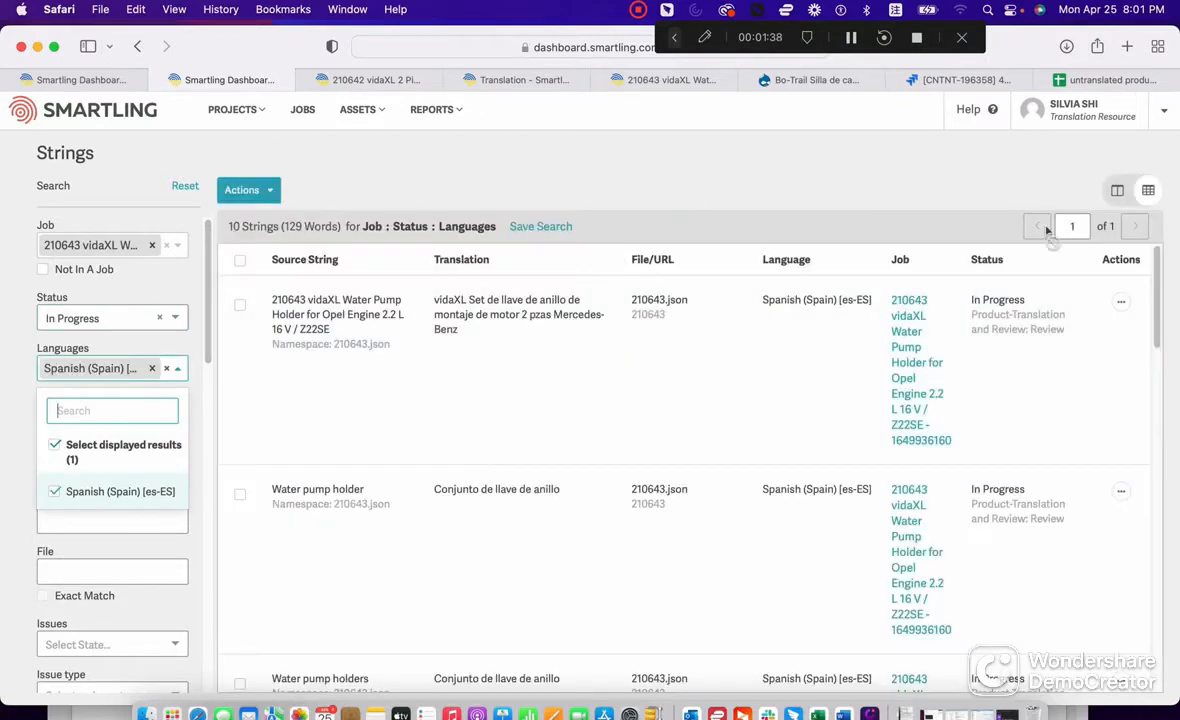
pyautogui.click(1121, 301)
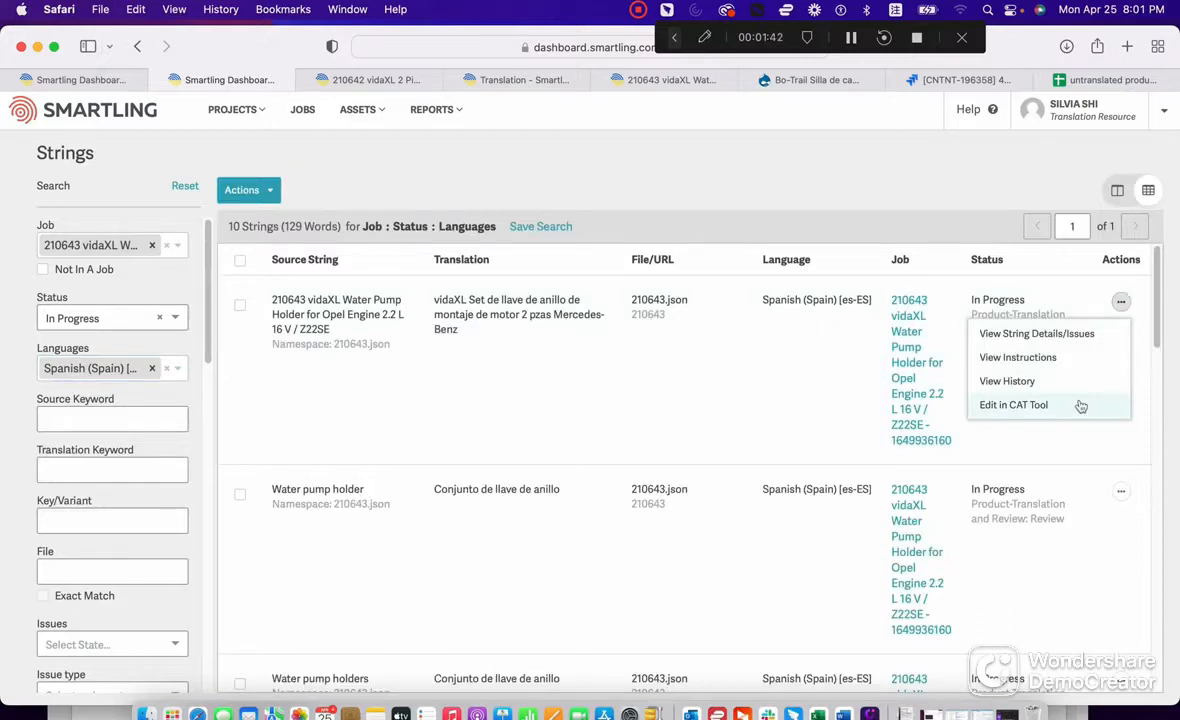
pyautogui.click(617, 169)
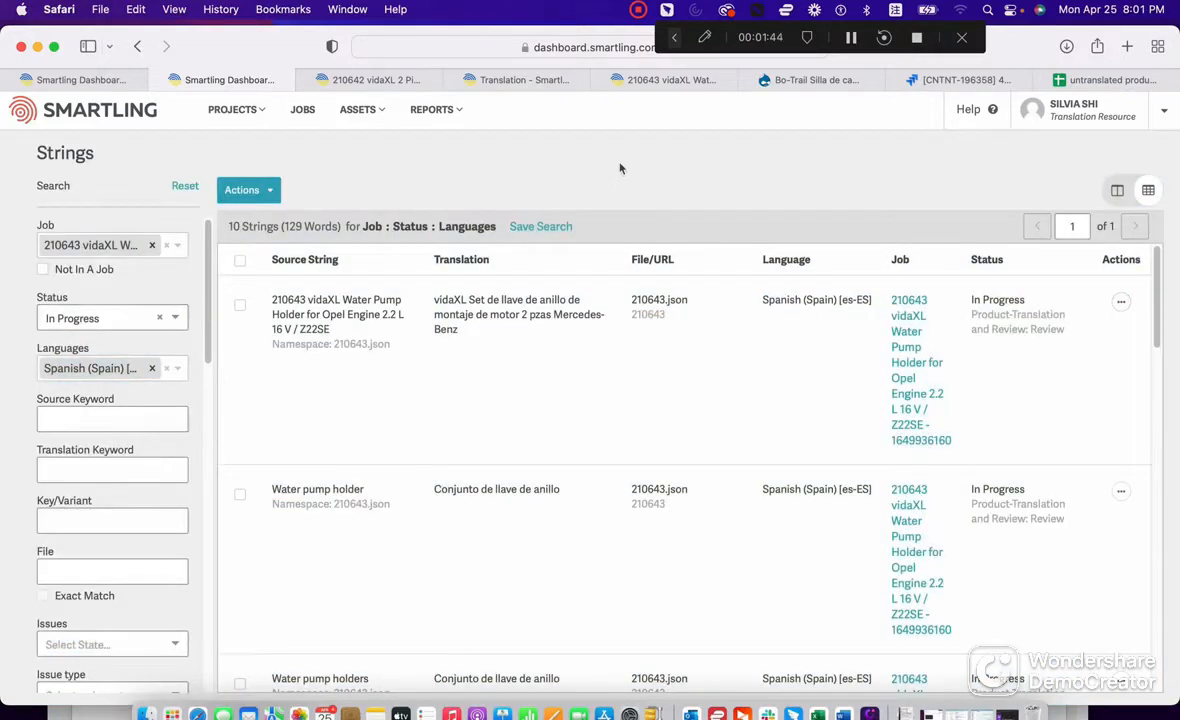
# Step: Clear the Job and Languages filters, and filter the In Progress strings by the AU-only jobs 3072270 and 3072269
pyautogui.click(152, 245)
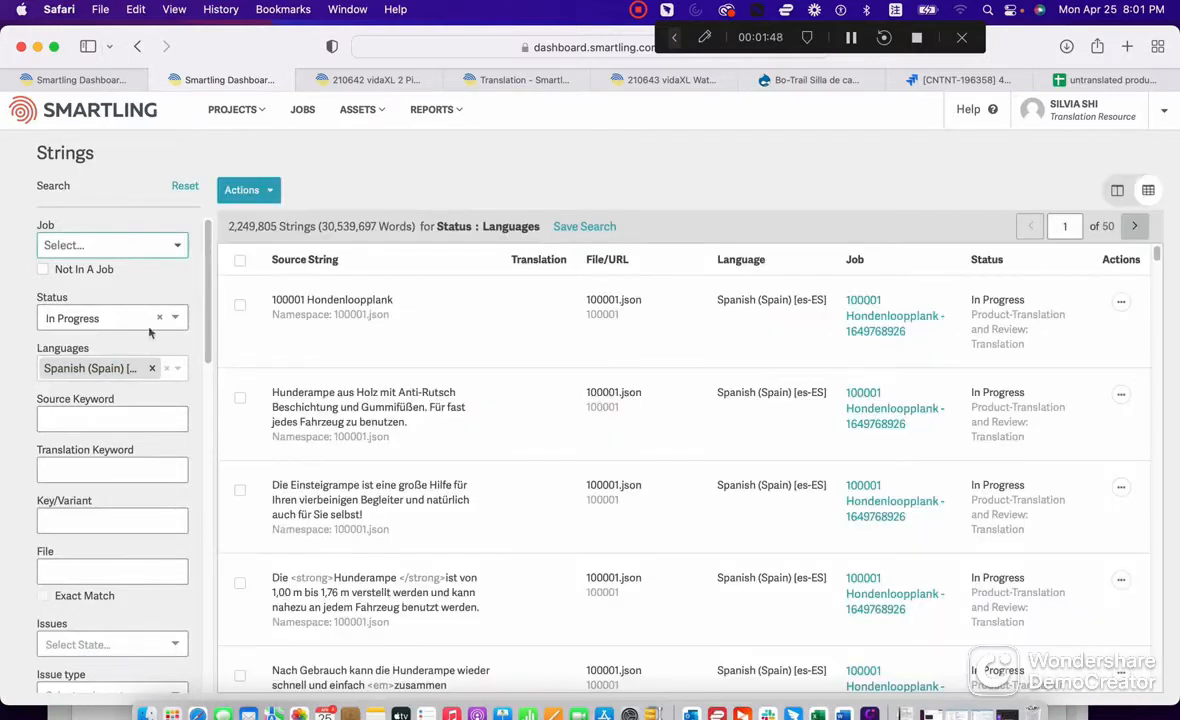
pyautogui.click(152, 369)
pyautogui.click(170, 247)
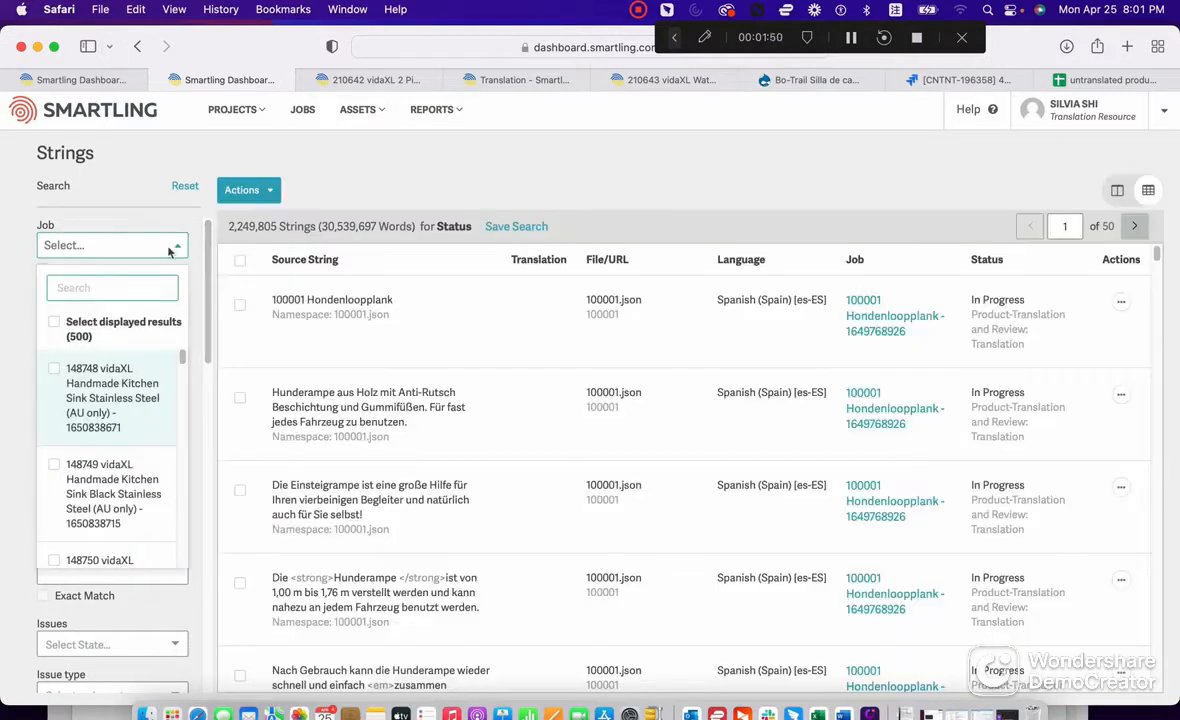
pyautogui.scroll(-5, 104, 405)
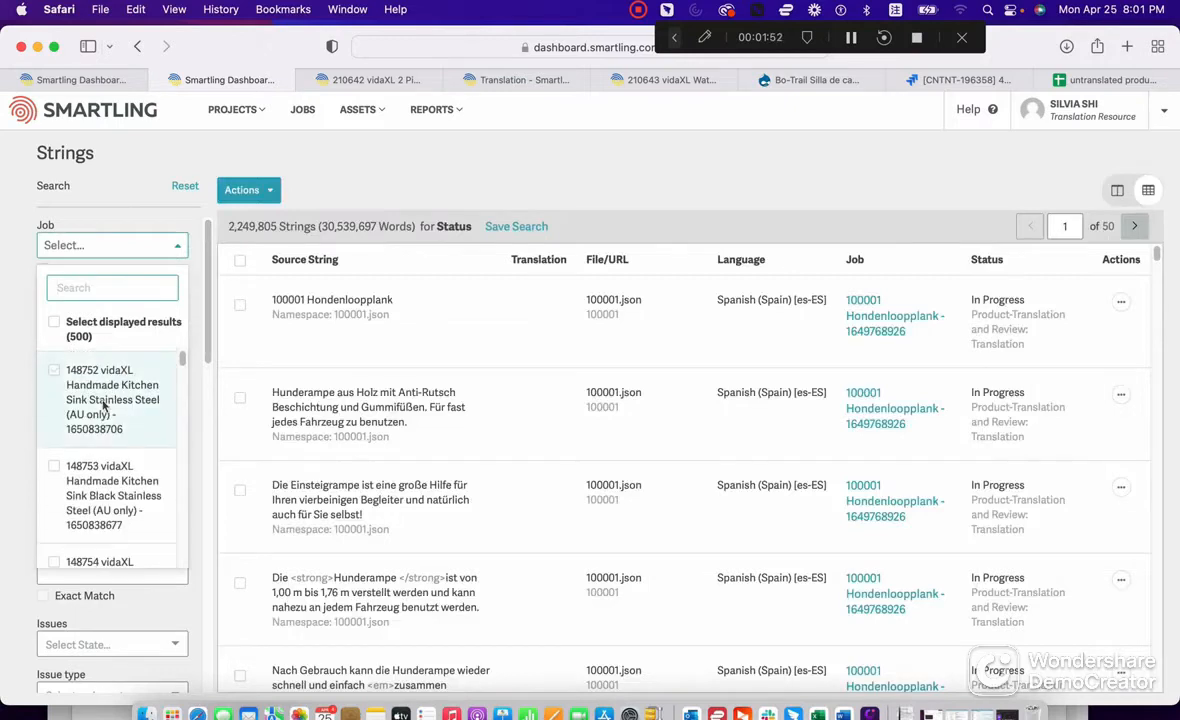
pyautogui.scroll(-10, 103, 405)
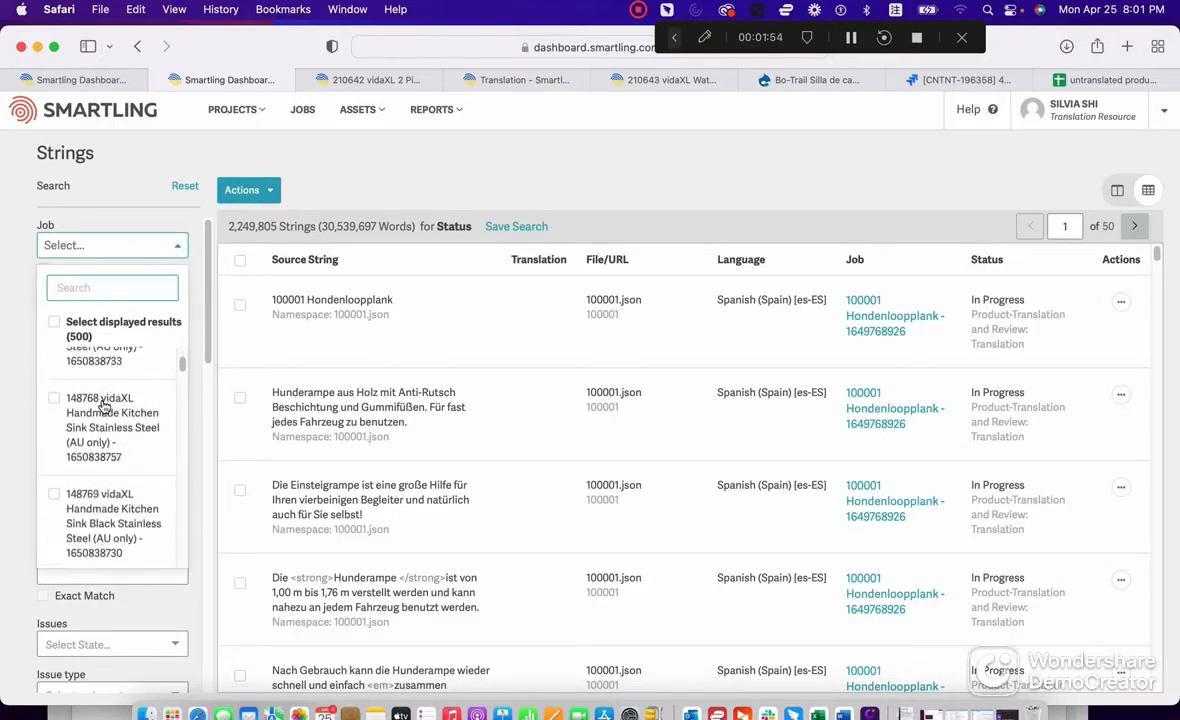
pyautogui.scroll(-10, 104, 405)
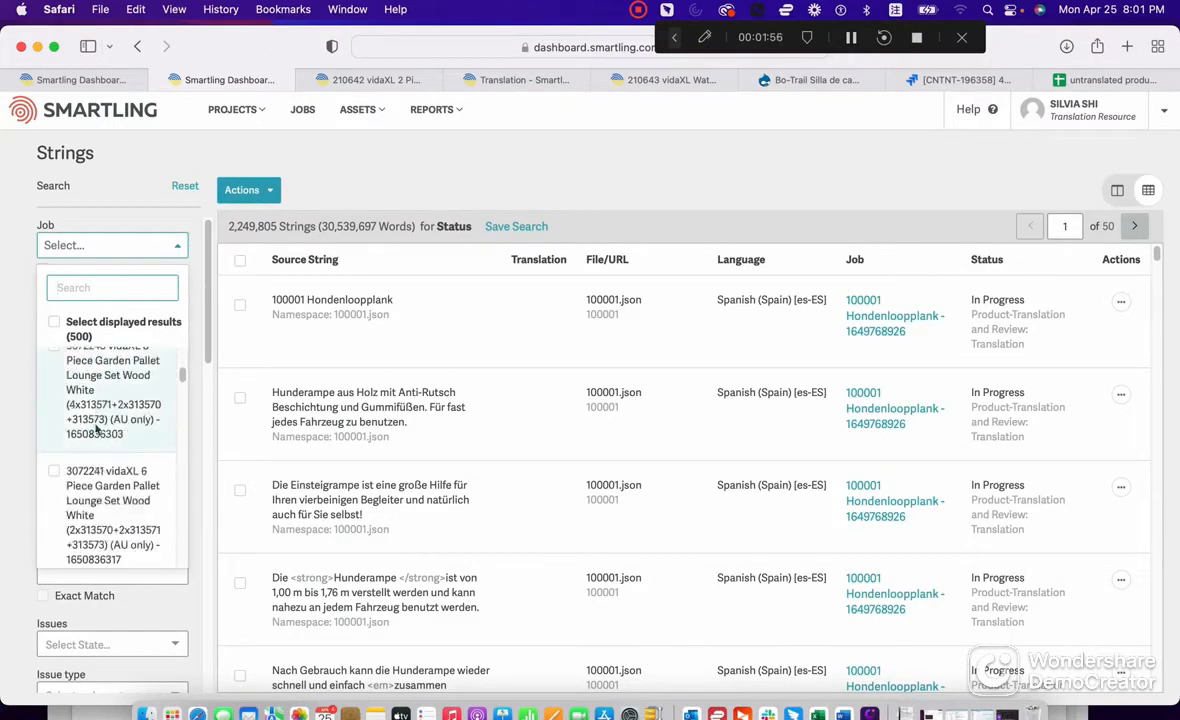
pyautogui.scroll(-10, 97, 430)
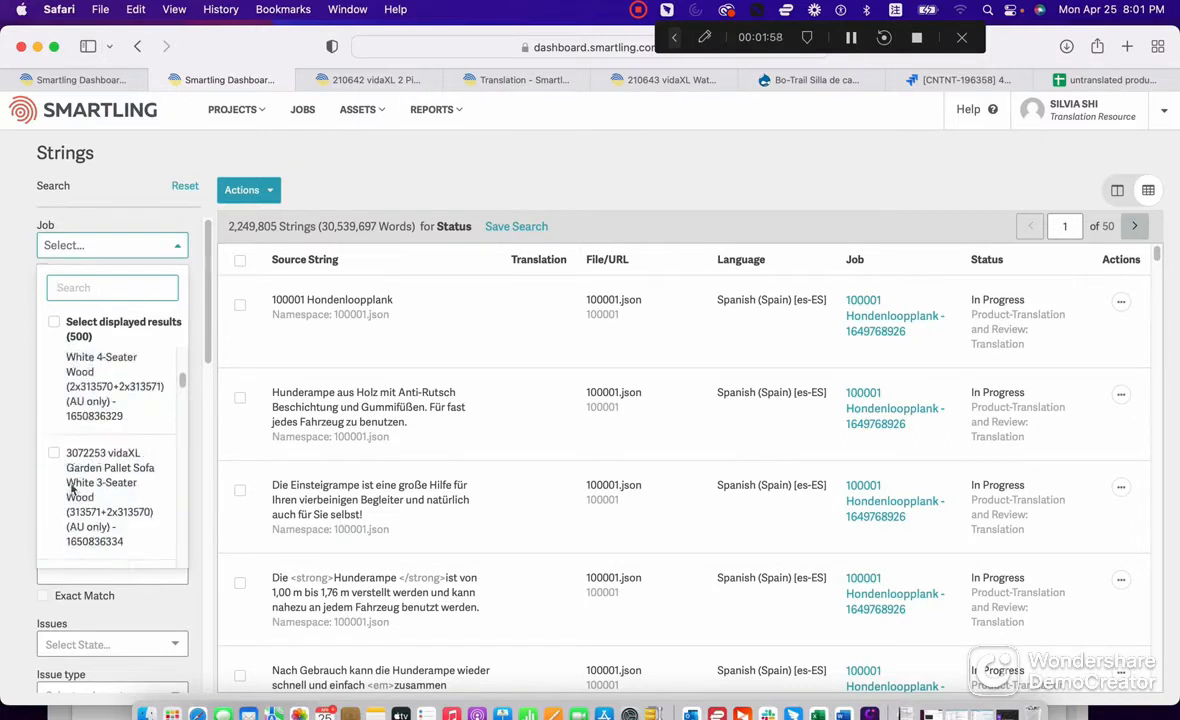
pyautogui.scroll(-1, 72, 490)
pyautogui.click(55, 452)
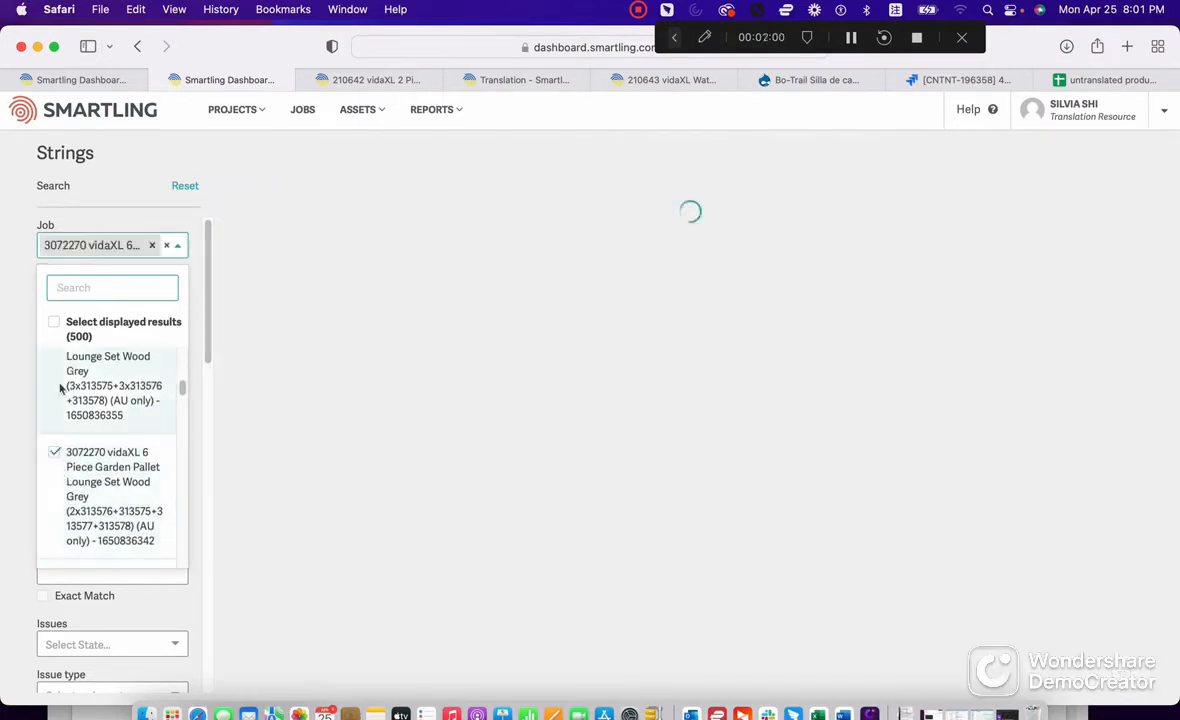
pyautogui.scroll(1, 63, 373)
pyautogui.click(55, 386)
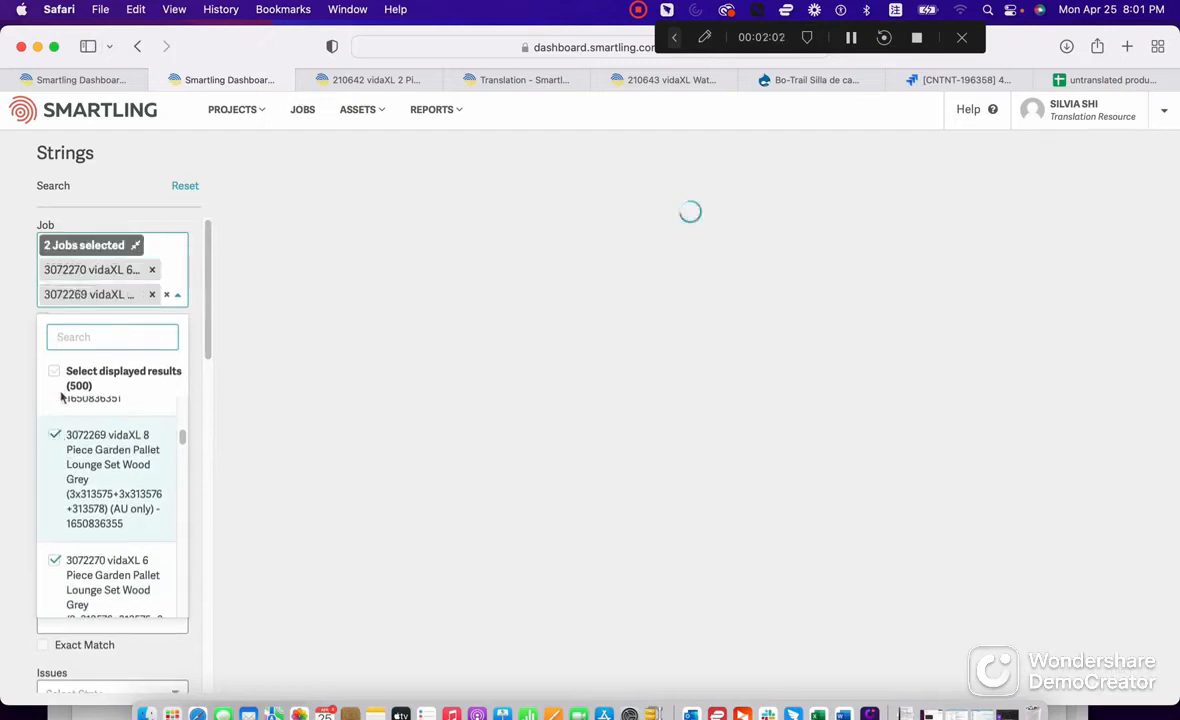
pyautogui.click(146, 306)
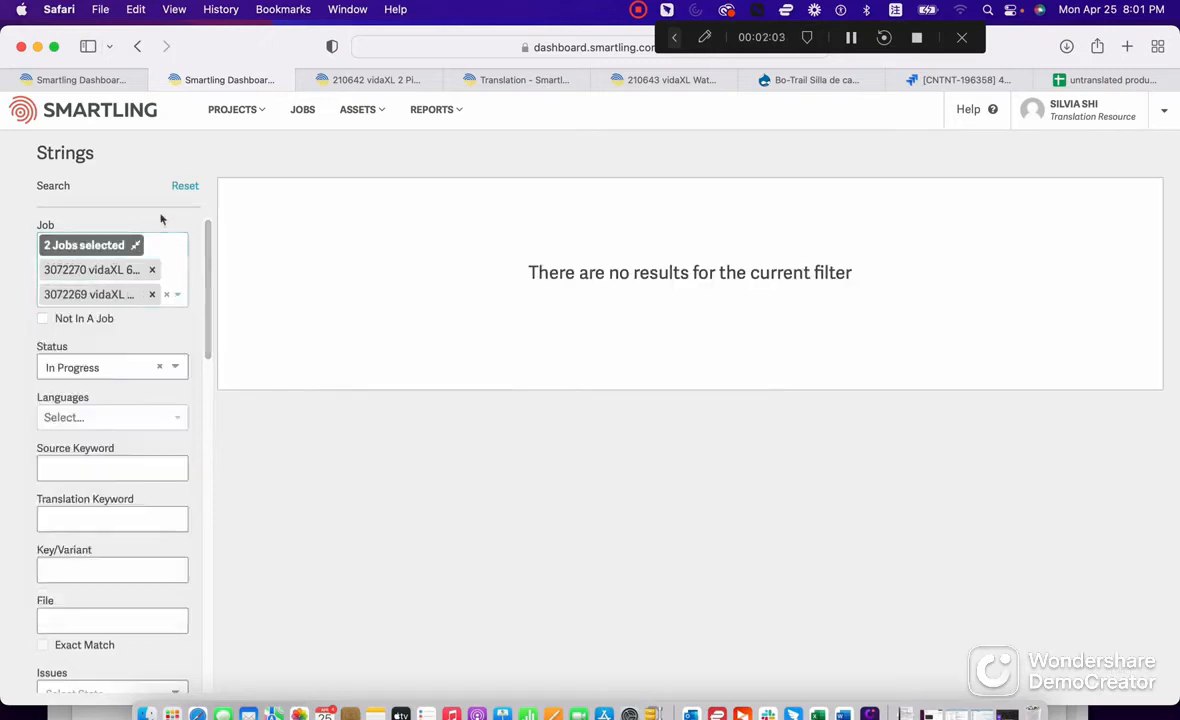
# Step: Extend the Job filter to all displayed jobs in the list
pyautogui.click(163, 275)
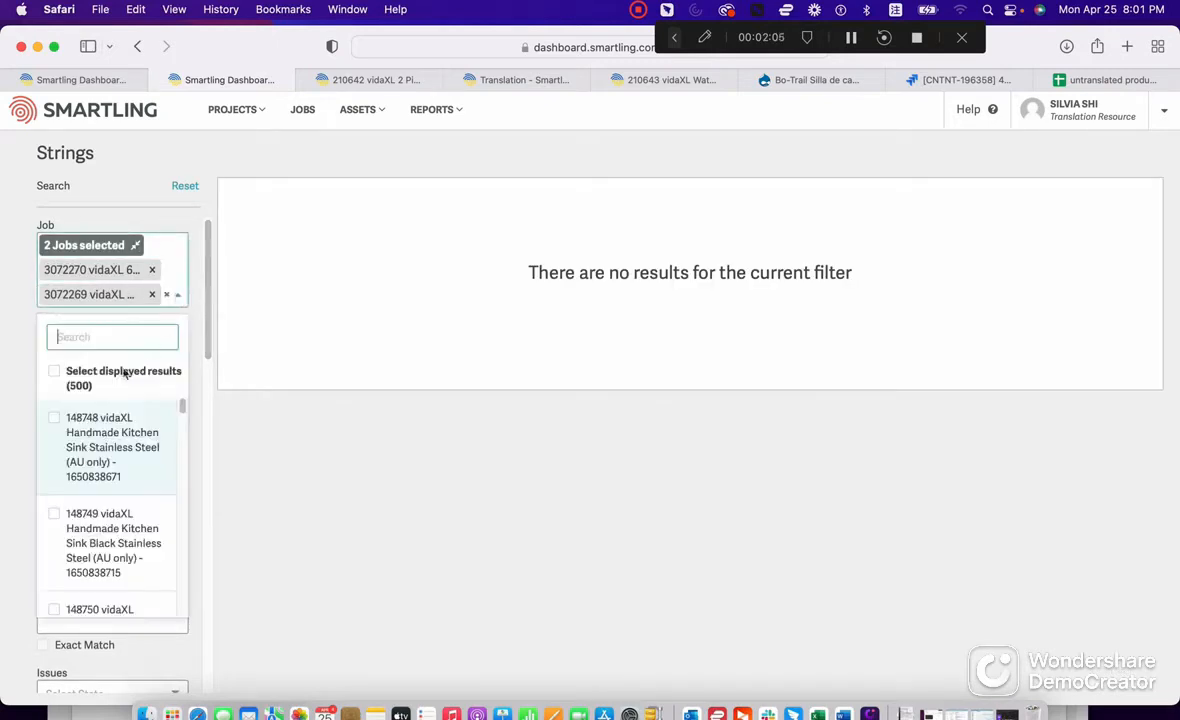
pyautogui.click(56, 373)
pyautogui.click(271, 158)
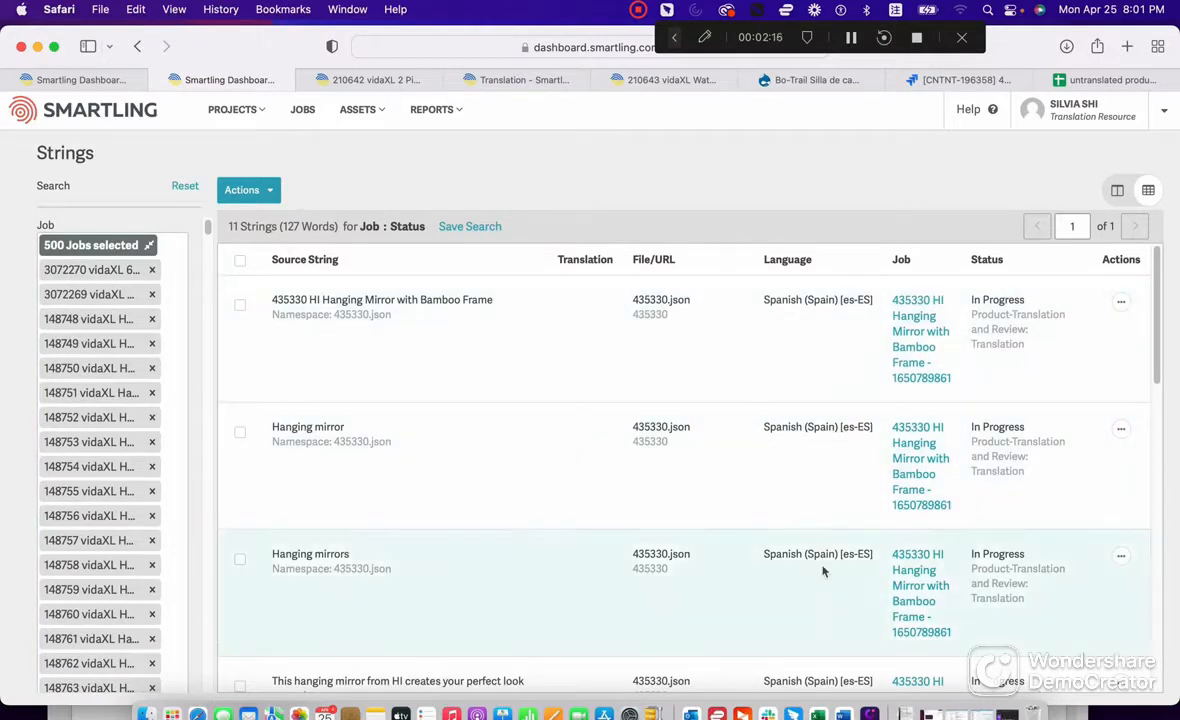
# Step: Open the 435330 HI Hanging Mirror title string in the CAT Tool and highlight the total word count
pyautogui.click(1121, 301)
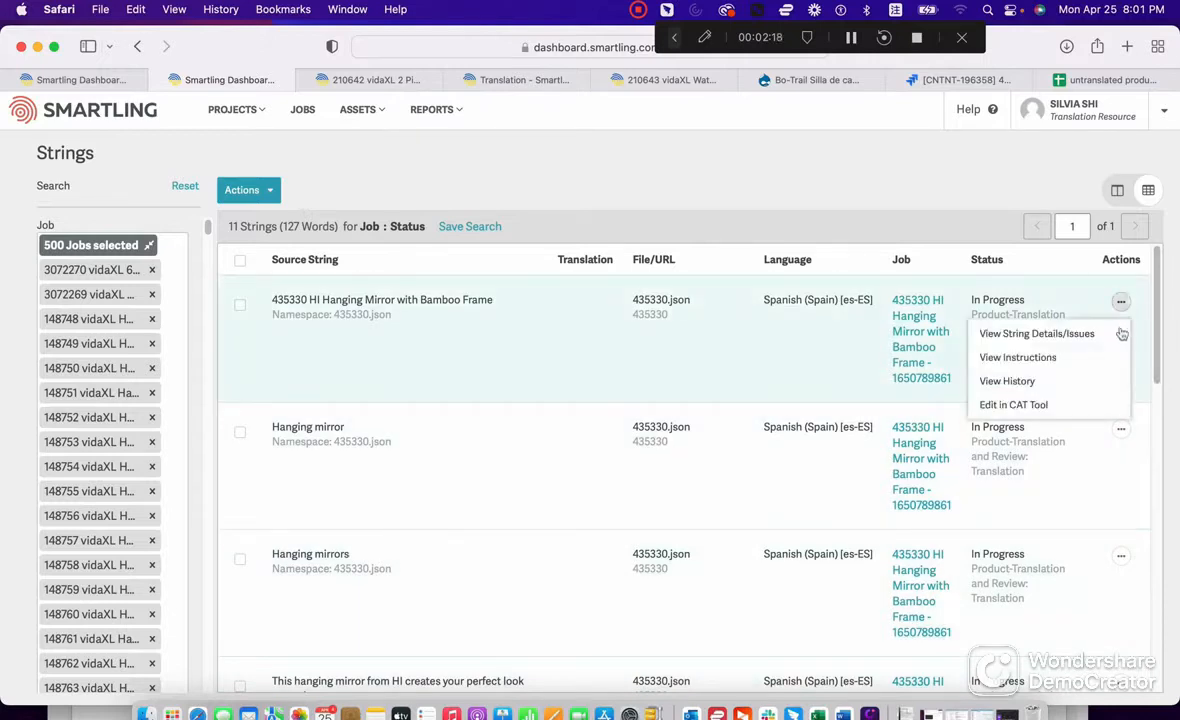
pyautogui.click(1003, 374)
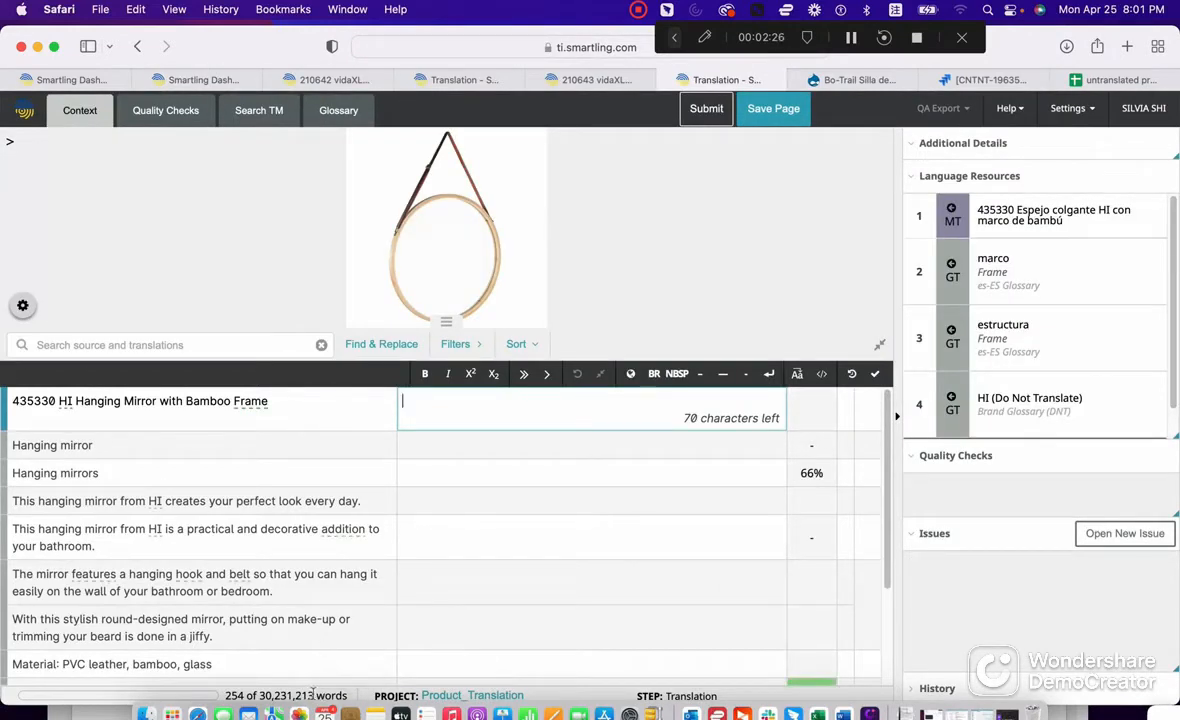
pyautogui.moveTo(316, 693); pyautogui.dragTo(260, 695)
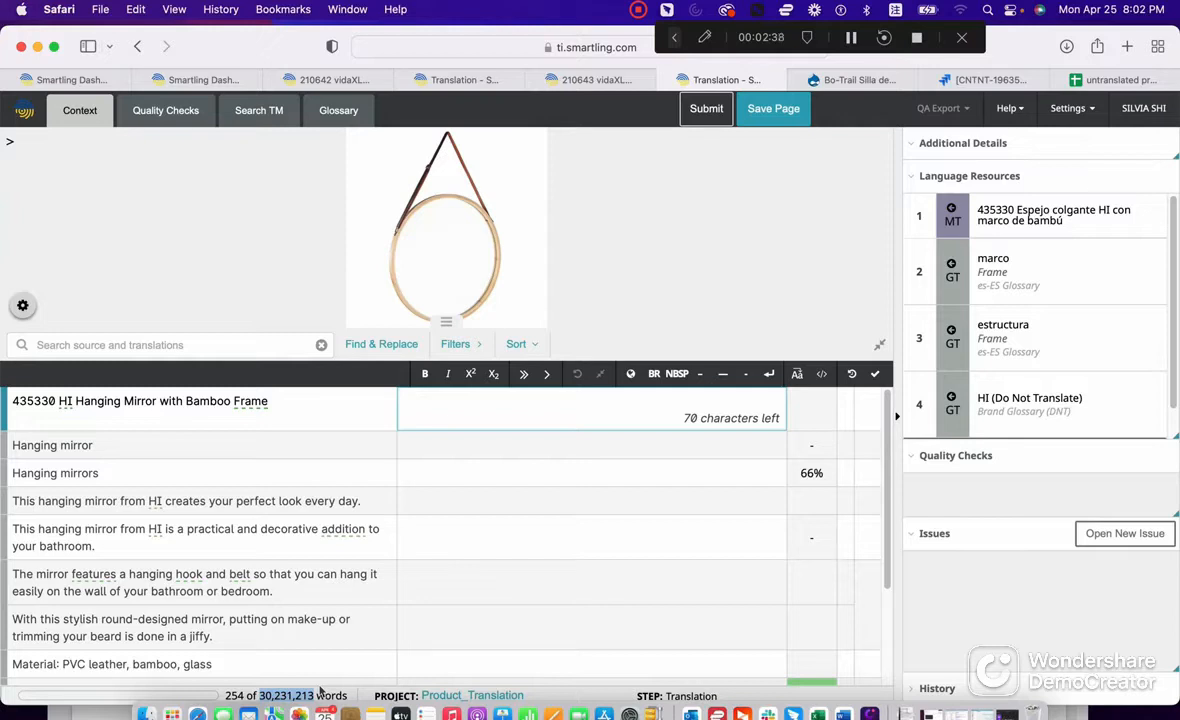
# Step: Close the hanging mirror's duplicate translation page and return to the dashboard's Strings list
pyautogui.click(665, 80)
pyautogui.click(495, 81)
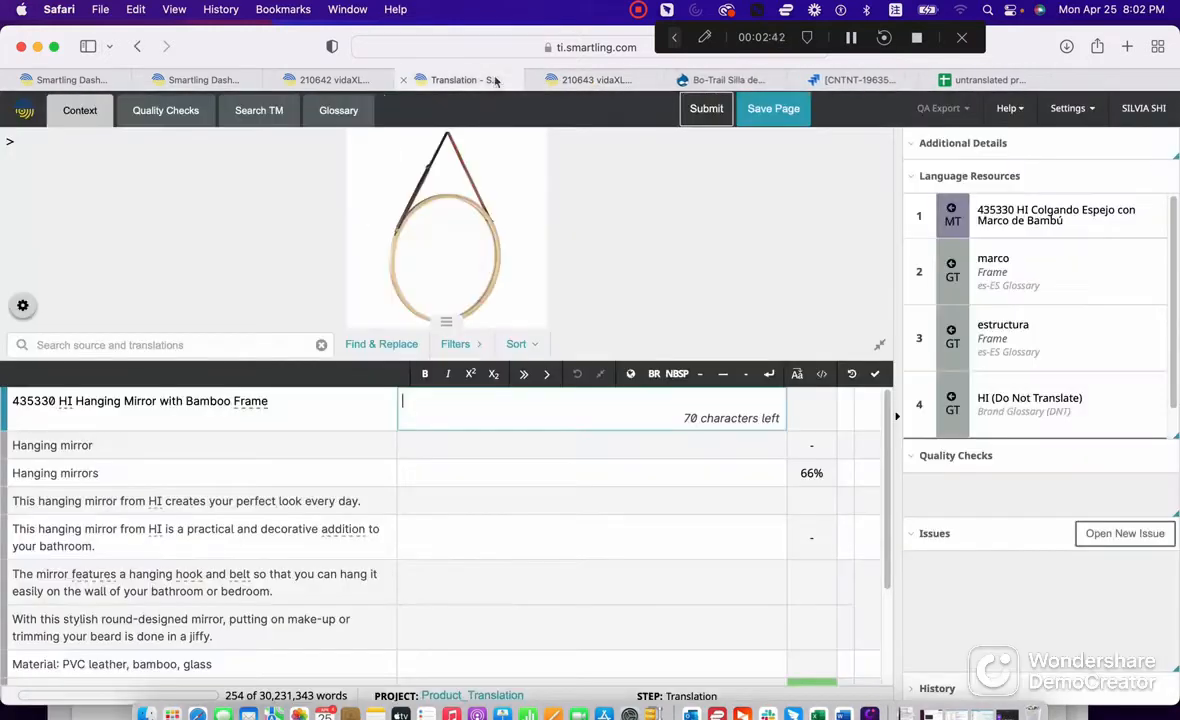
pyautogui.click(355, 80)
pyautogui.click(240, 80)
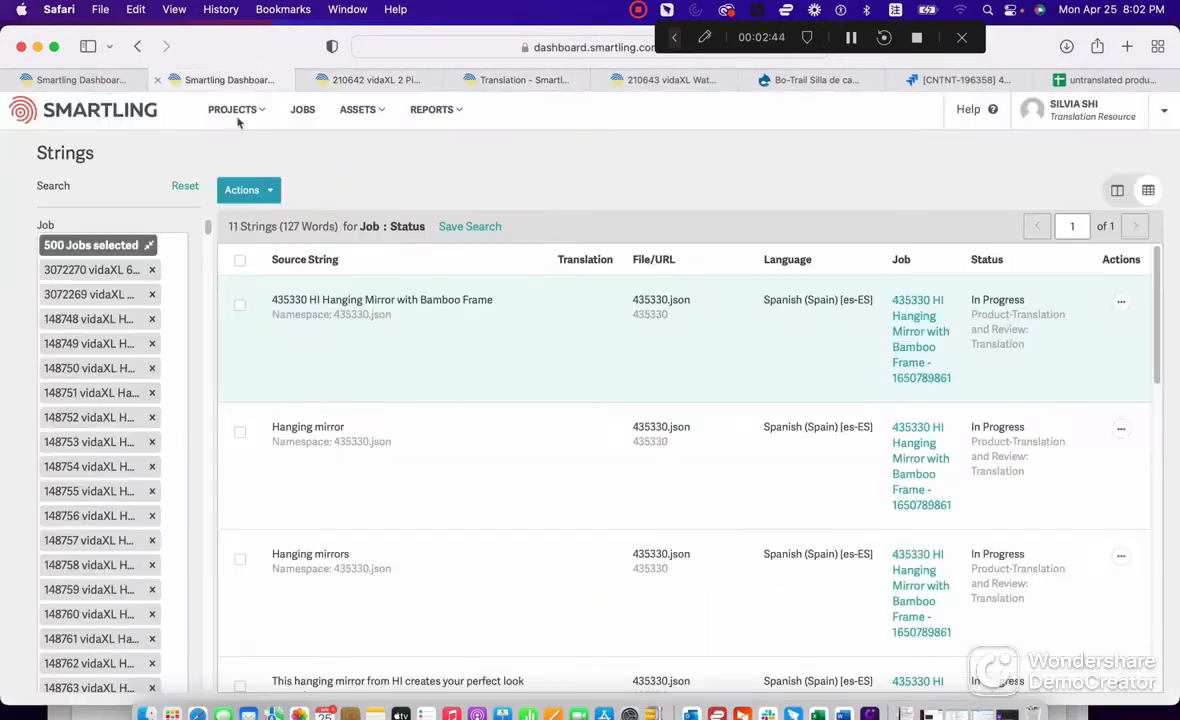
# Step: Reset all string filters, search the Job filter for 14874, and close the list without choosing a job
pyautogui.click(188, 187)
pyautogui.click(170, 246)
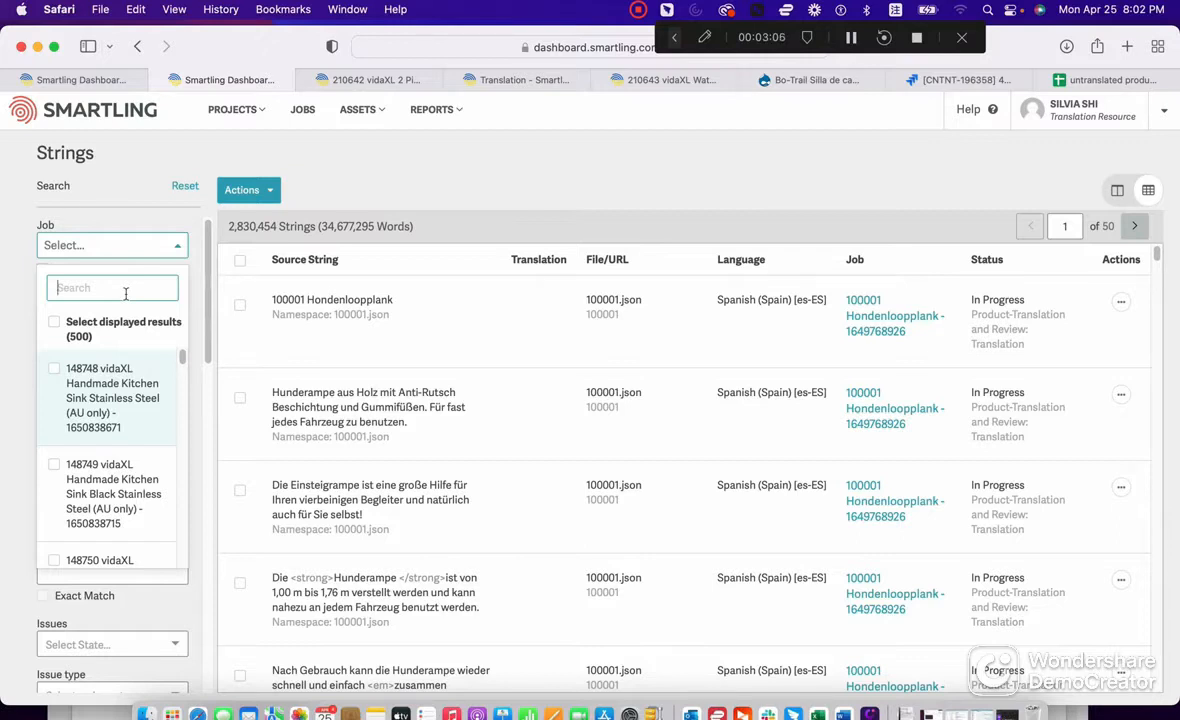
pyautogui.write('14874')
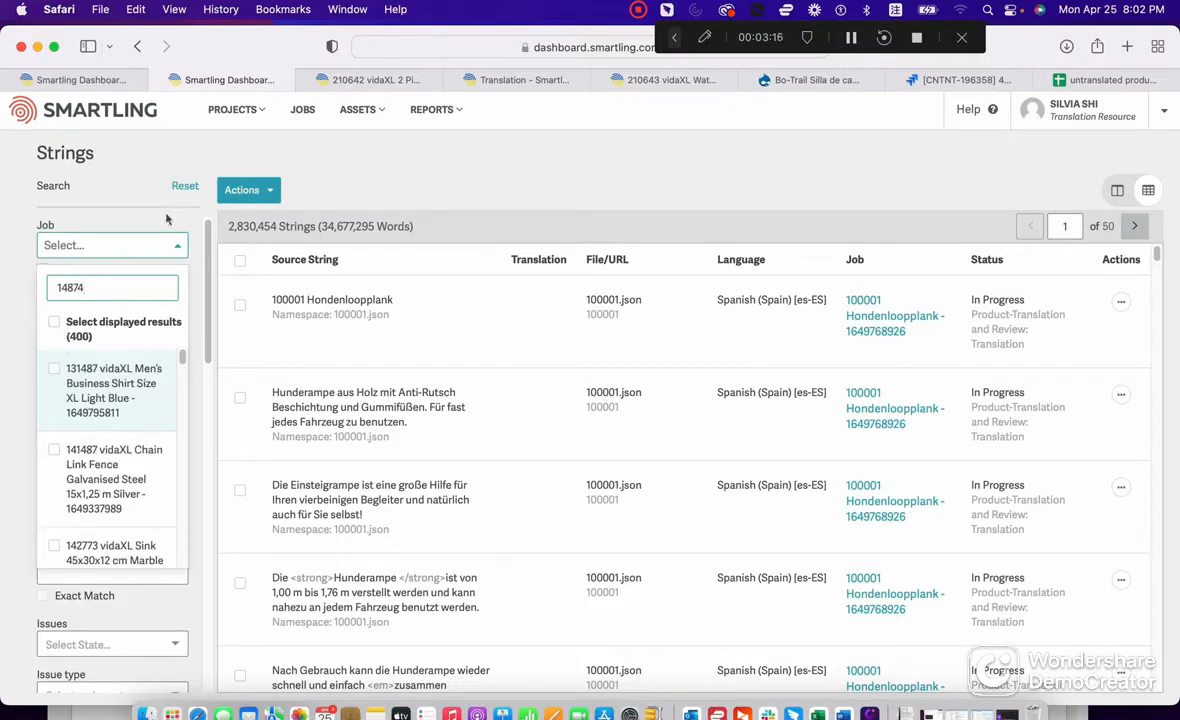
pyautogui.click(98, 159)
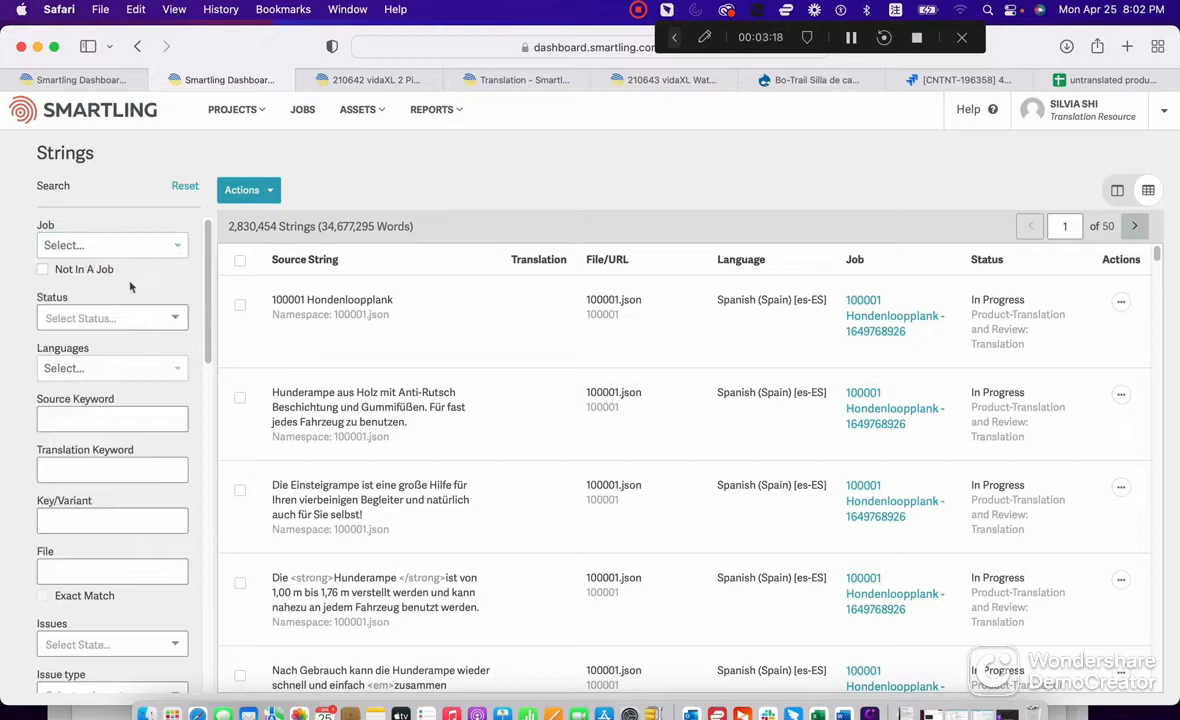
# Step: Search the Job filter again for 14874 and look through the matching jobs without selecting any
pyautogui.click(121, 242)
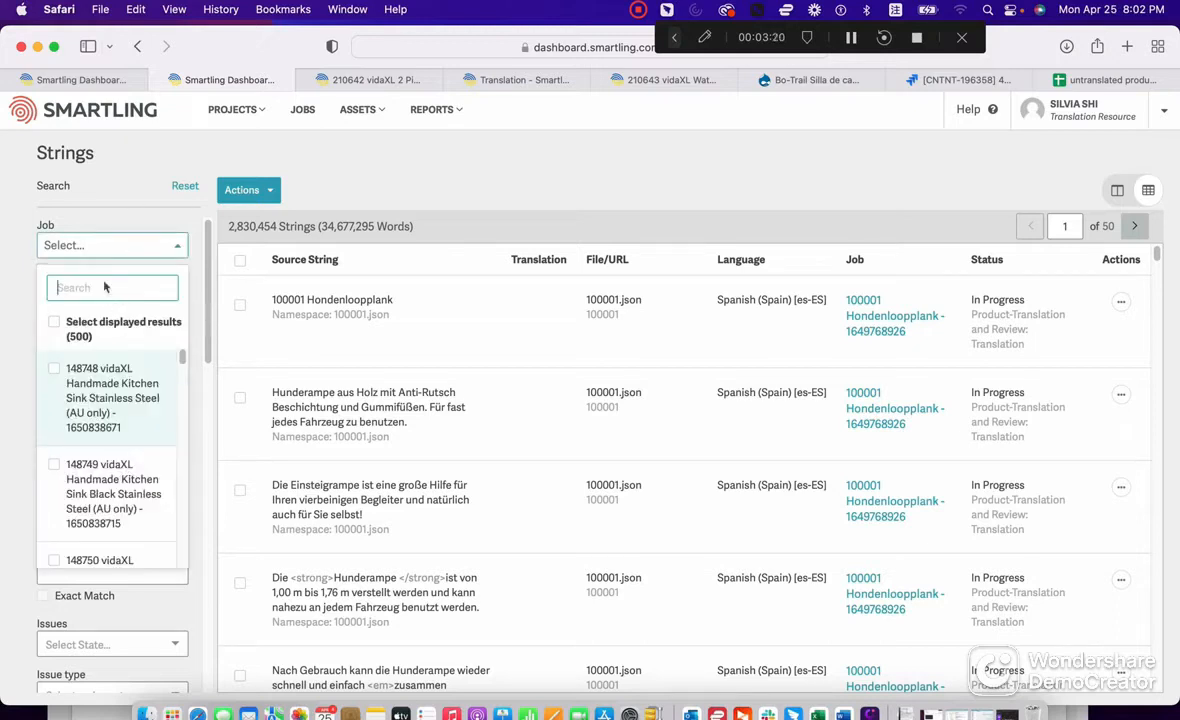
pyautogui.write('14874')
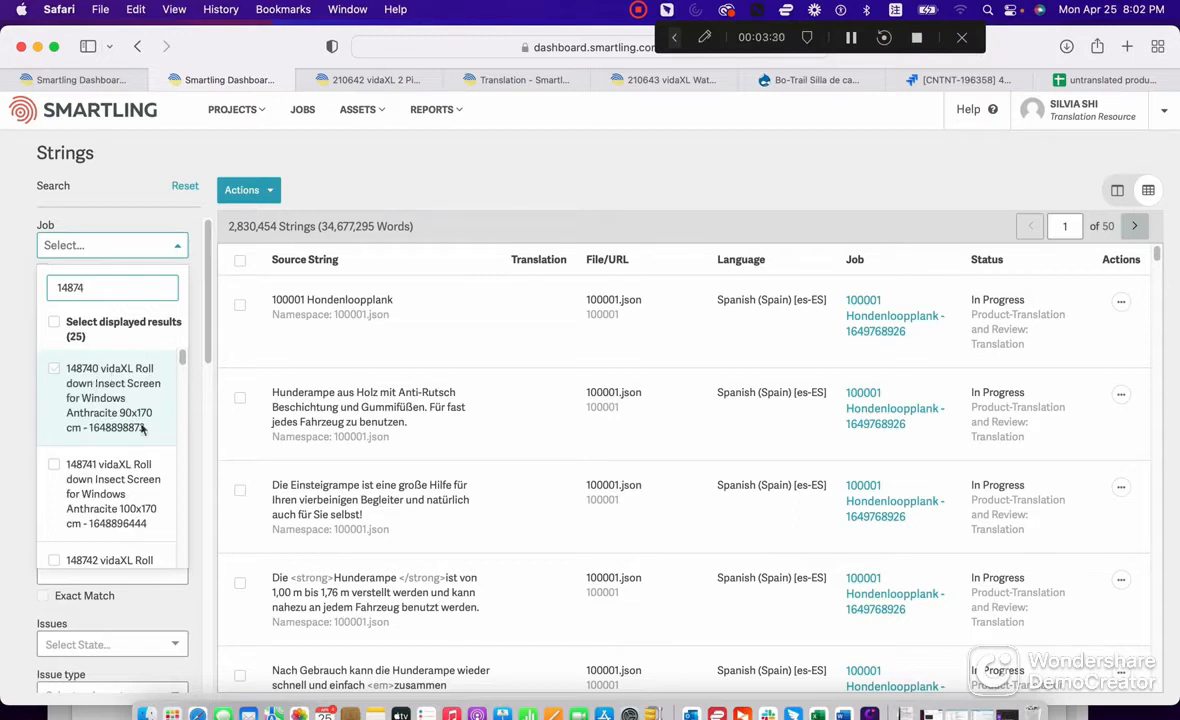
pyautogui.scroll(-10, 166, 430)
pyautogui.scroll(2, 170, 450)
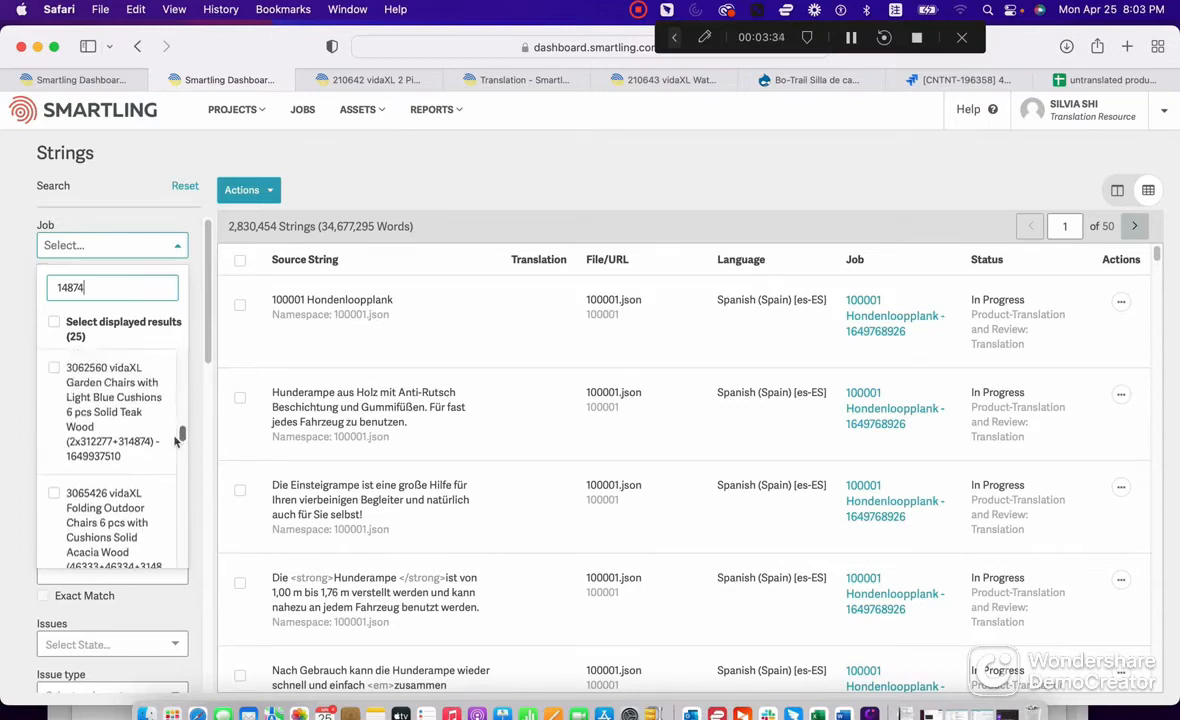
pyautogui.scroll(2, 176, 436)
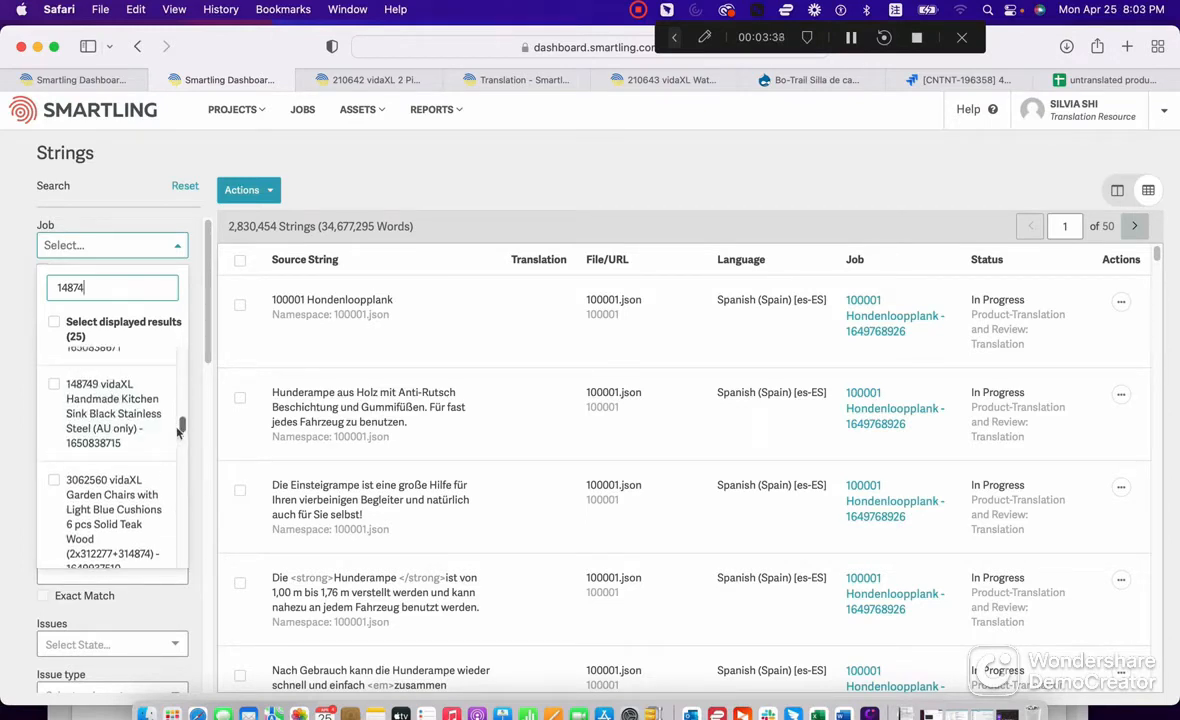
pyautogui.scroll(2, 180, 430)
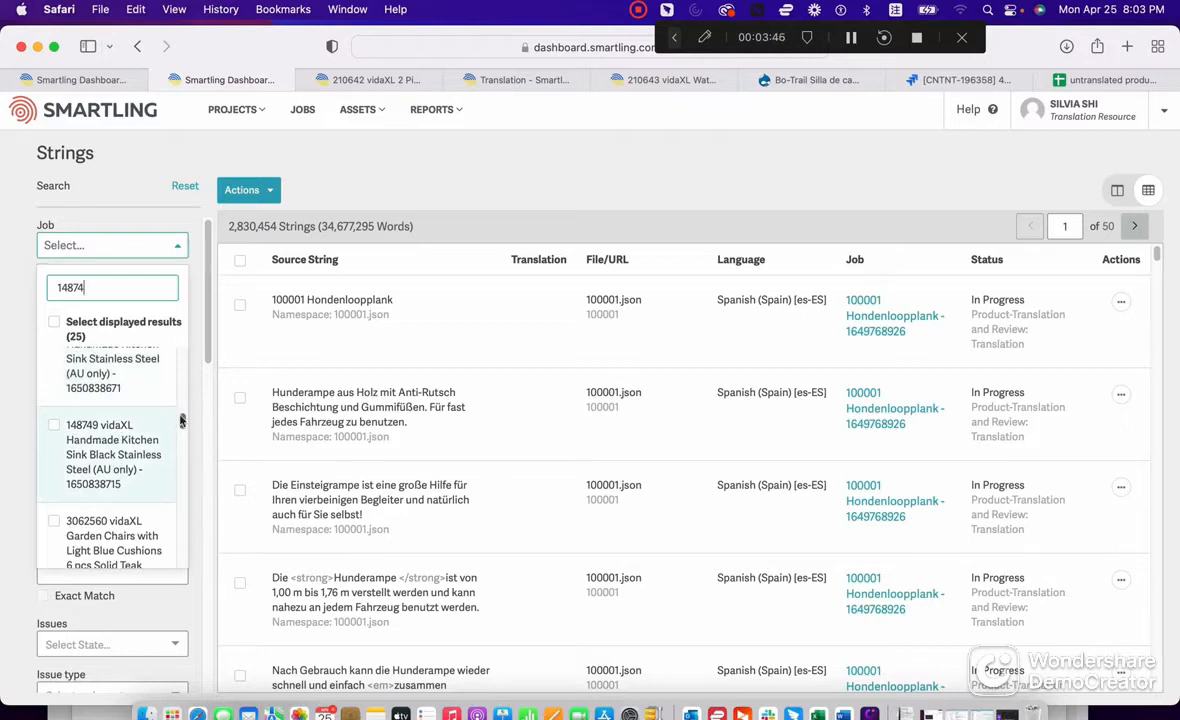
pyautogui.scroll(2, 180, 420)
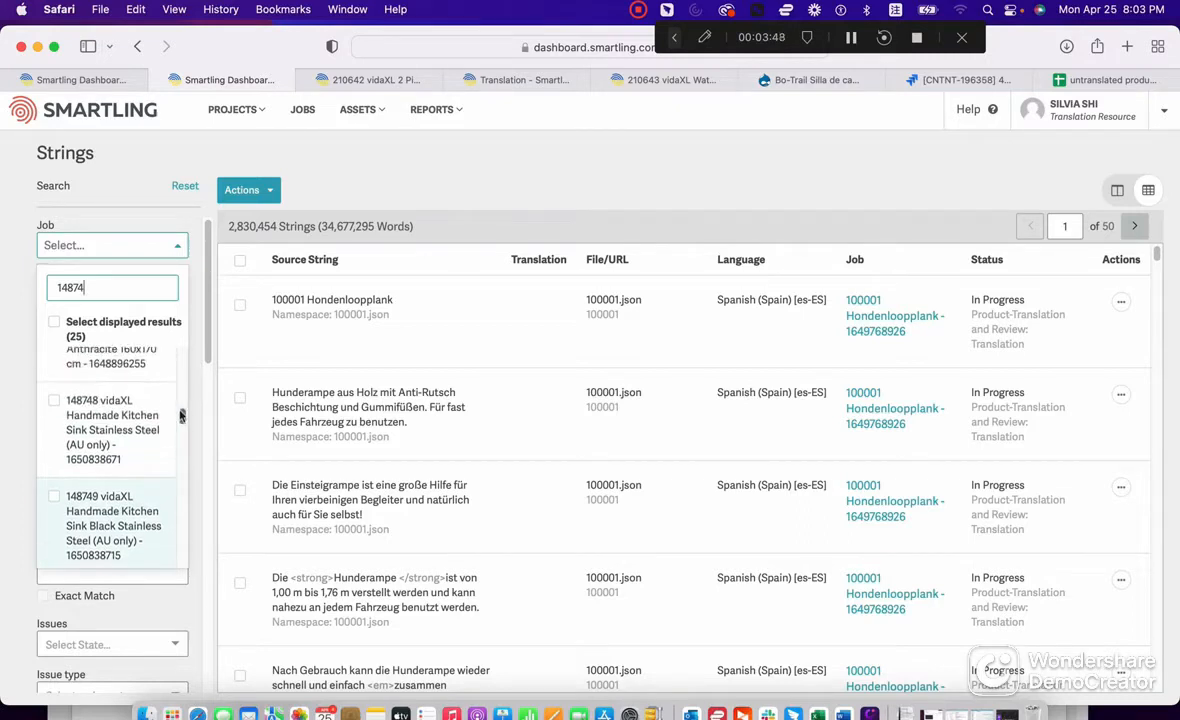
pyautogui.click(371, 193)
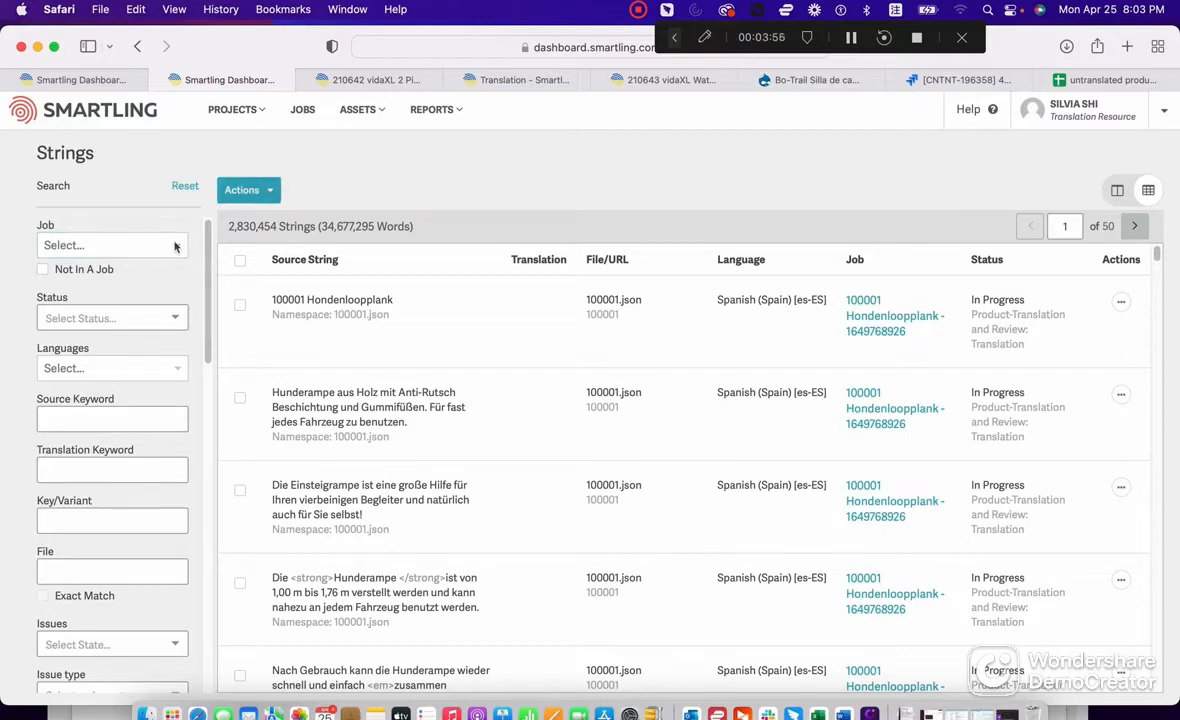
# Step: Check the job number on the 210642 translation page, and filter the dashboard's Strings list by job 210642
pyautogui.click(364, 82)
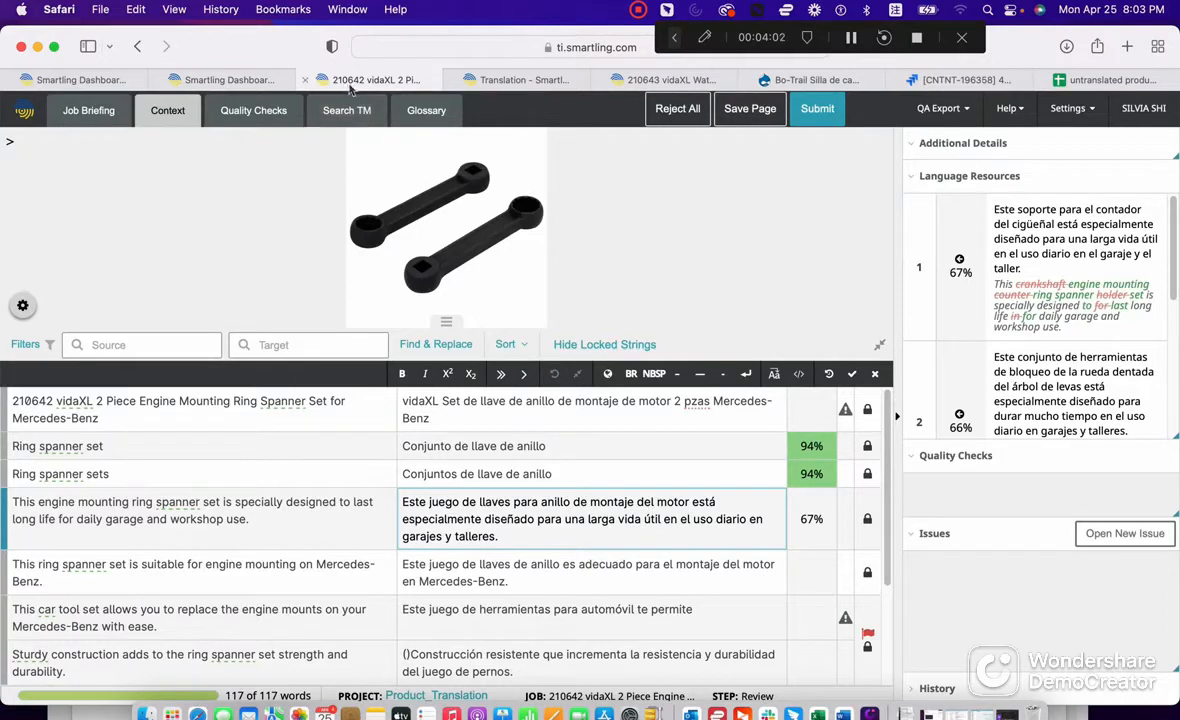
pyautogui.click(228, 80)
pyautogui.click(152, 247)
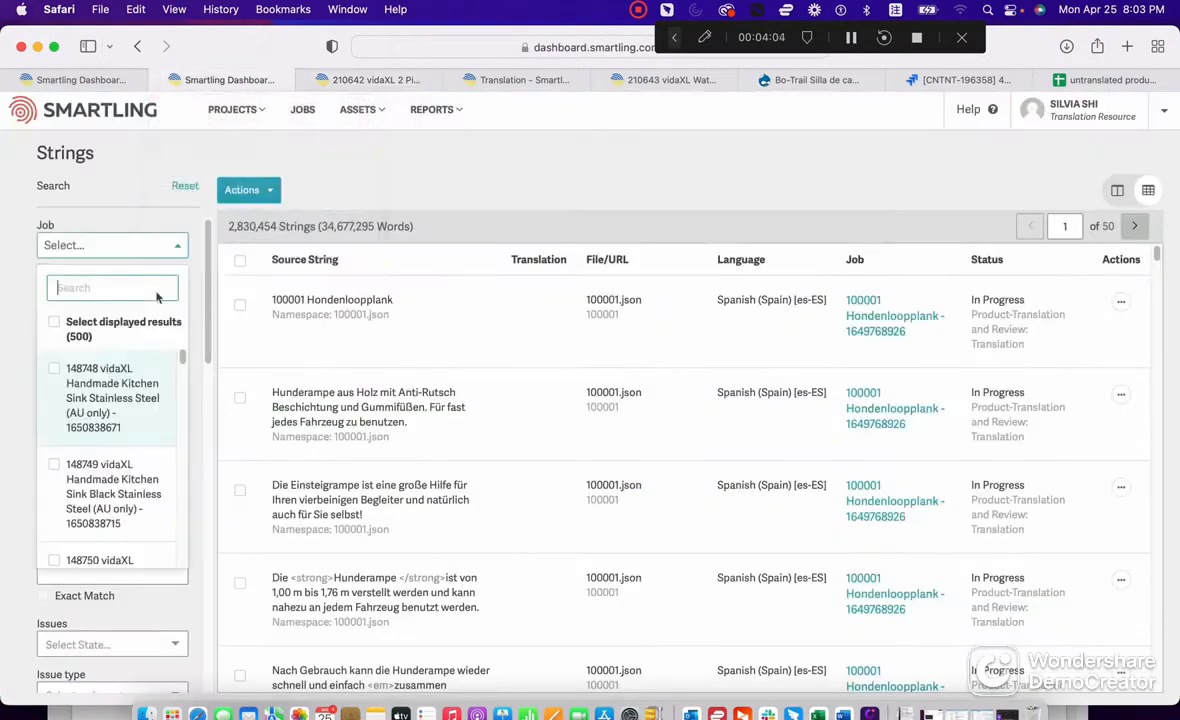
pyautogui.write('210')
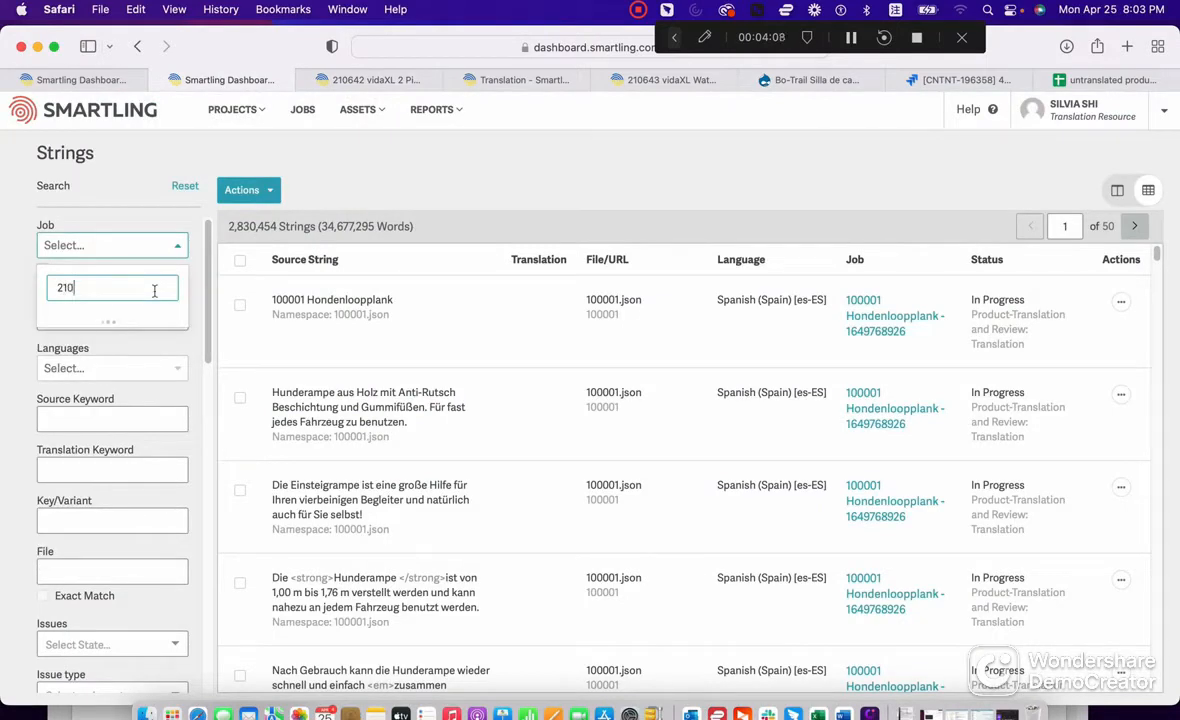
pyautogui.write('642')
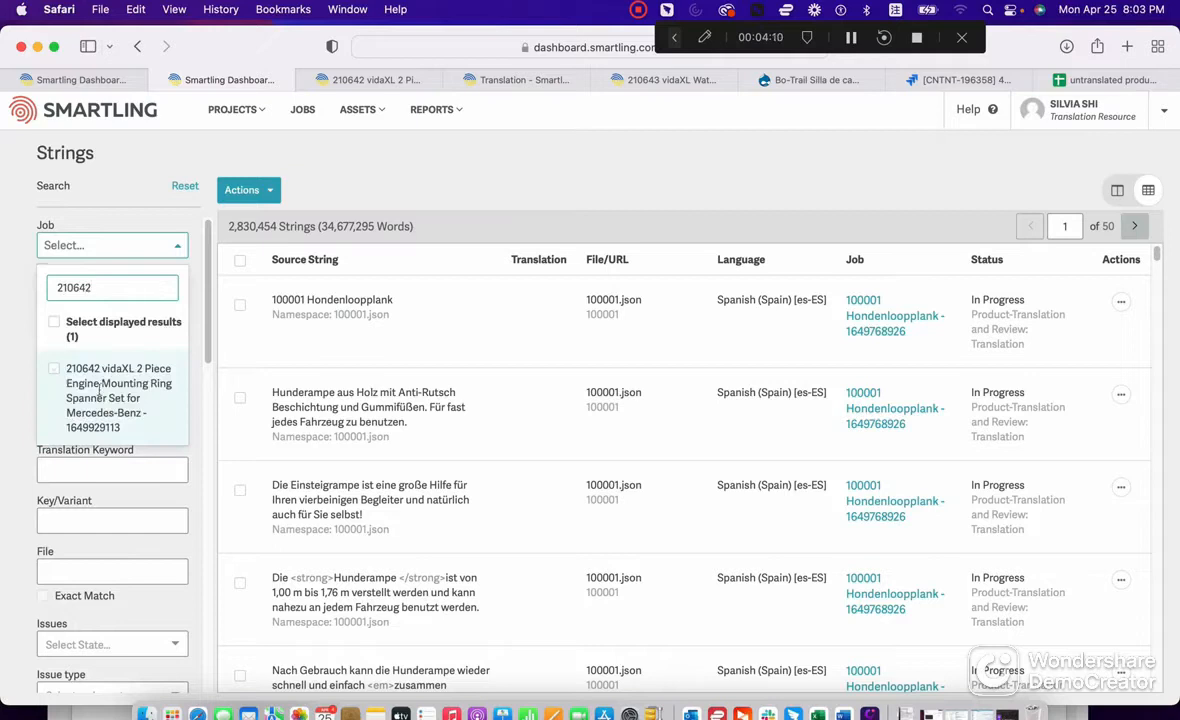
pyautogui.click(54, 321)
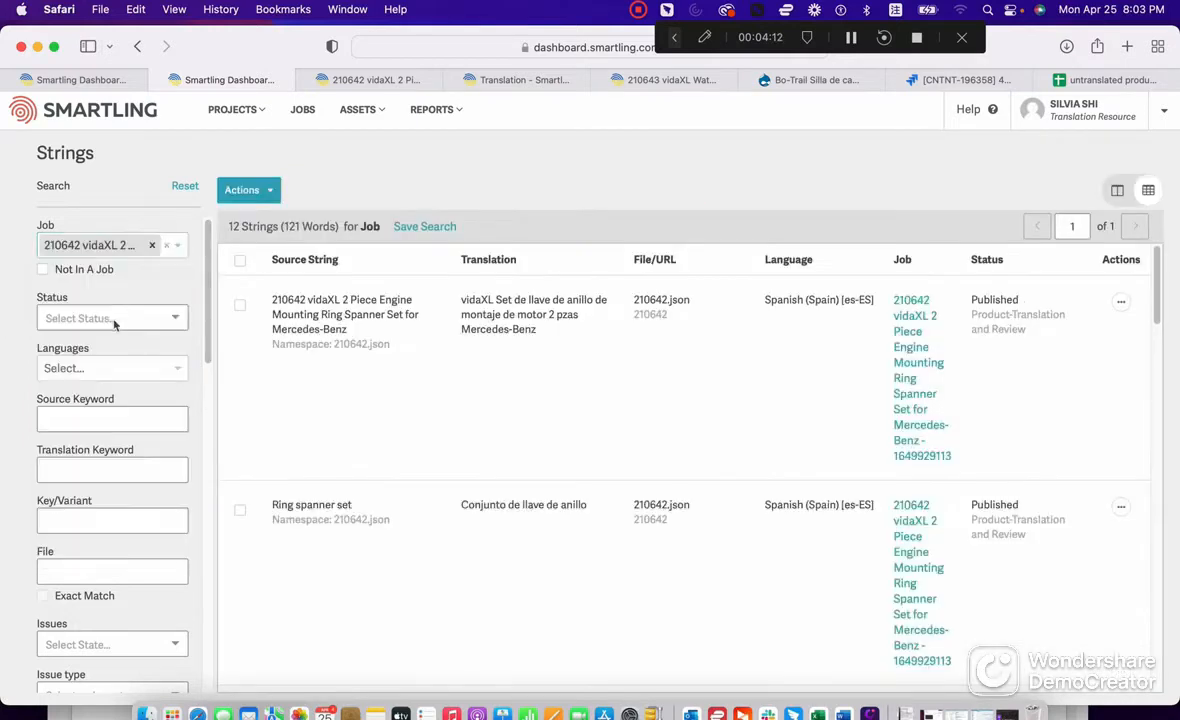
# Step: Narrow the 210642 strings to In Progress status and the Spanish (Spain) [es-ES] language
pyautogui.click(114, 320)
pyautogui.click(113, 359)
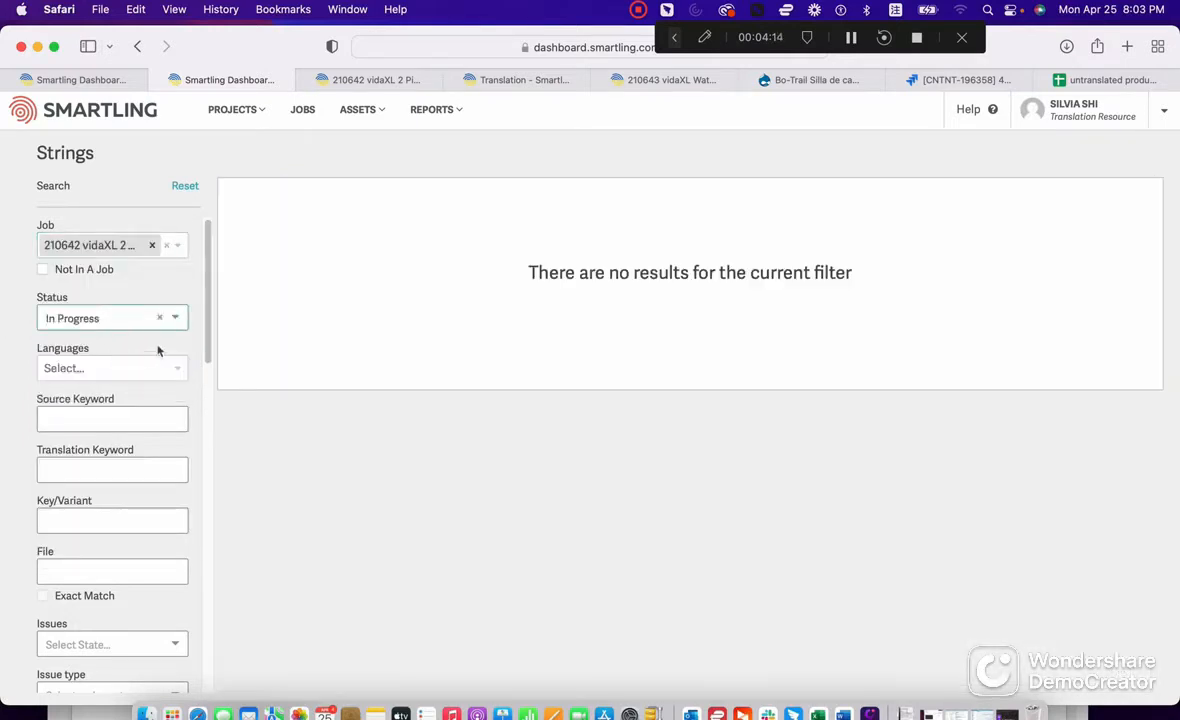
pyautogui.click(126, 368)
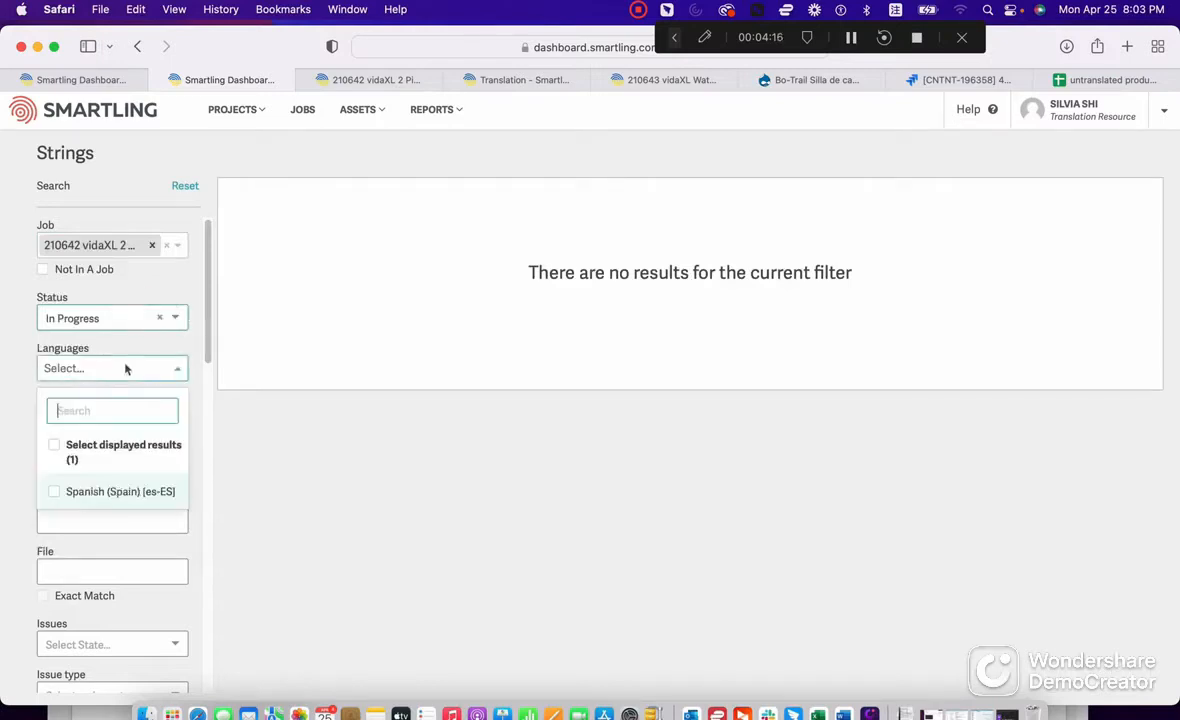
pyautogui.click(55, 444)
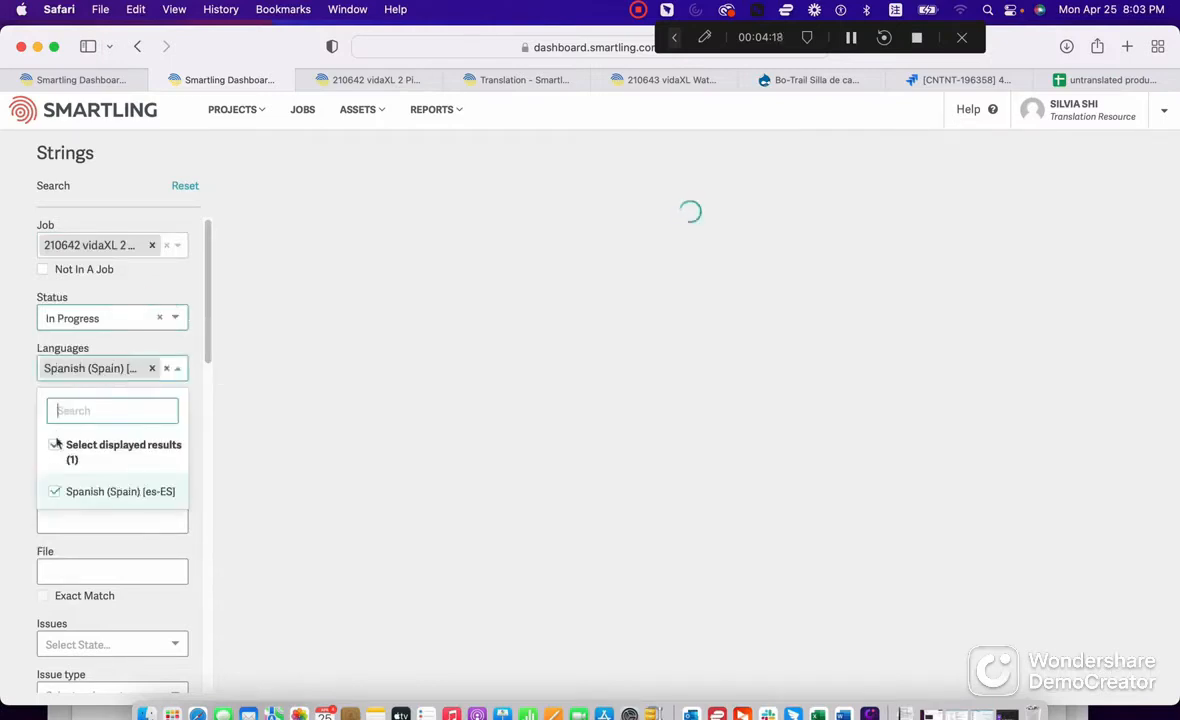
# Step: Clear the In Progress status and the 210642 job from the Strings filters, keeping the Spanish language filter
pyautogui.click(160, 318)
pyautogui.click(151, 245)
pyautogui.click(158, 249)
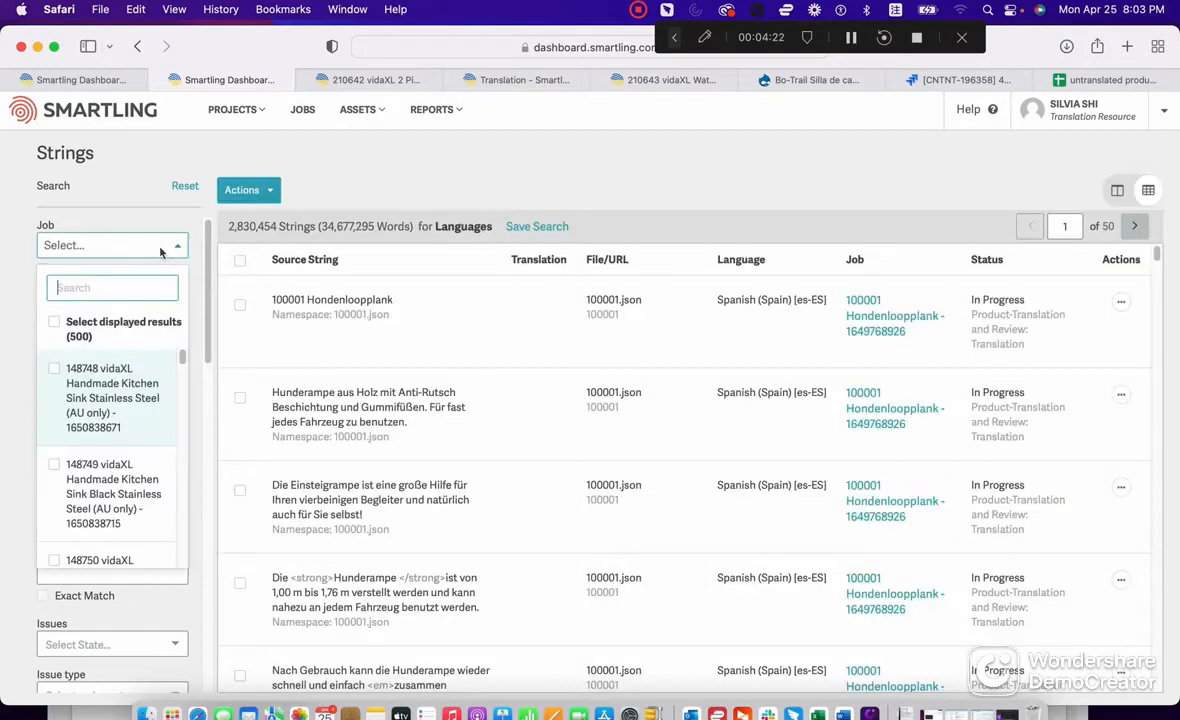
# Step: Check the job number on the other open translation page, and filter the dashboard's Strings list by job 210643
pyautogui.click(373, 80)
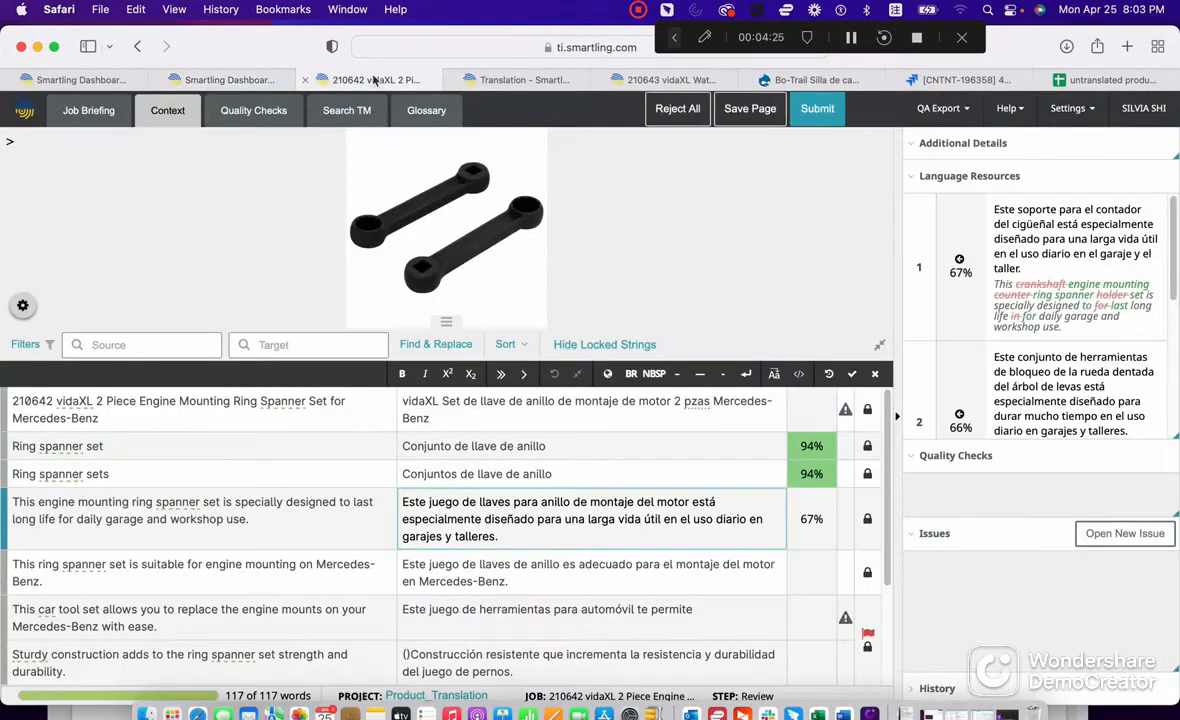
pyautogui.click(604, 78)
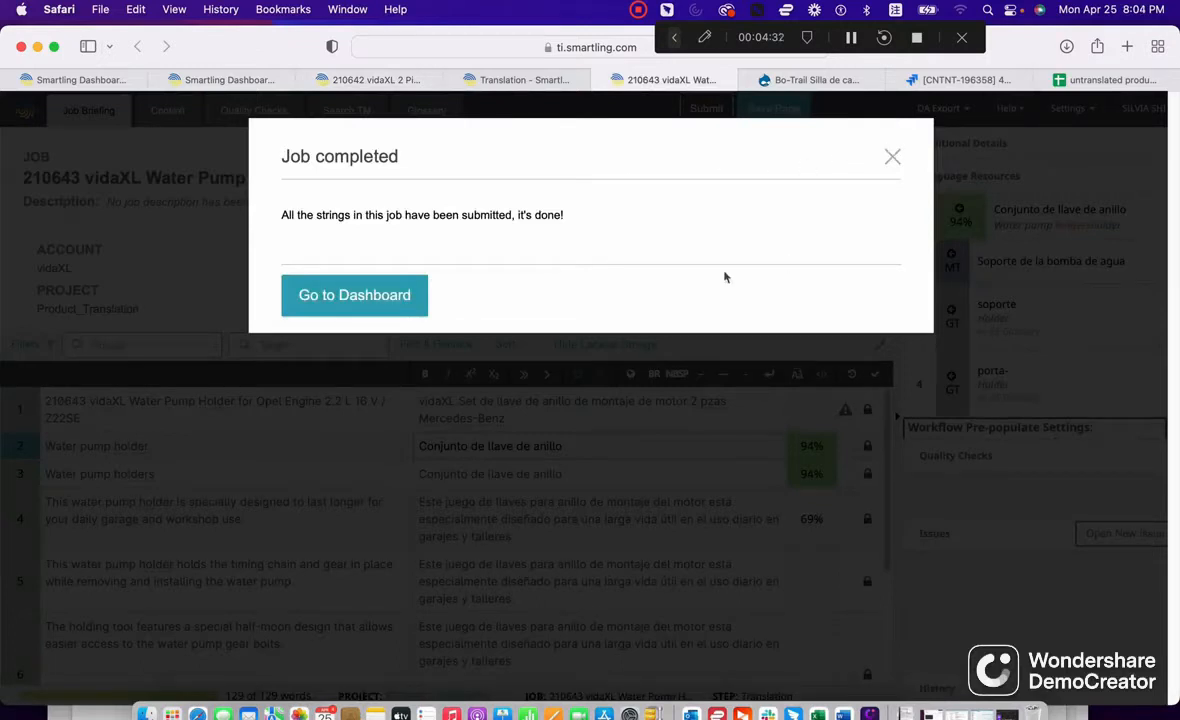
pyautogui.click(236, 81)
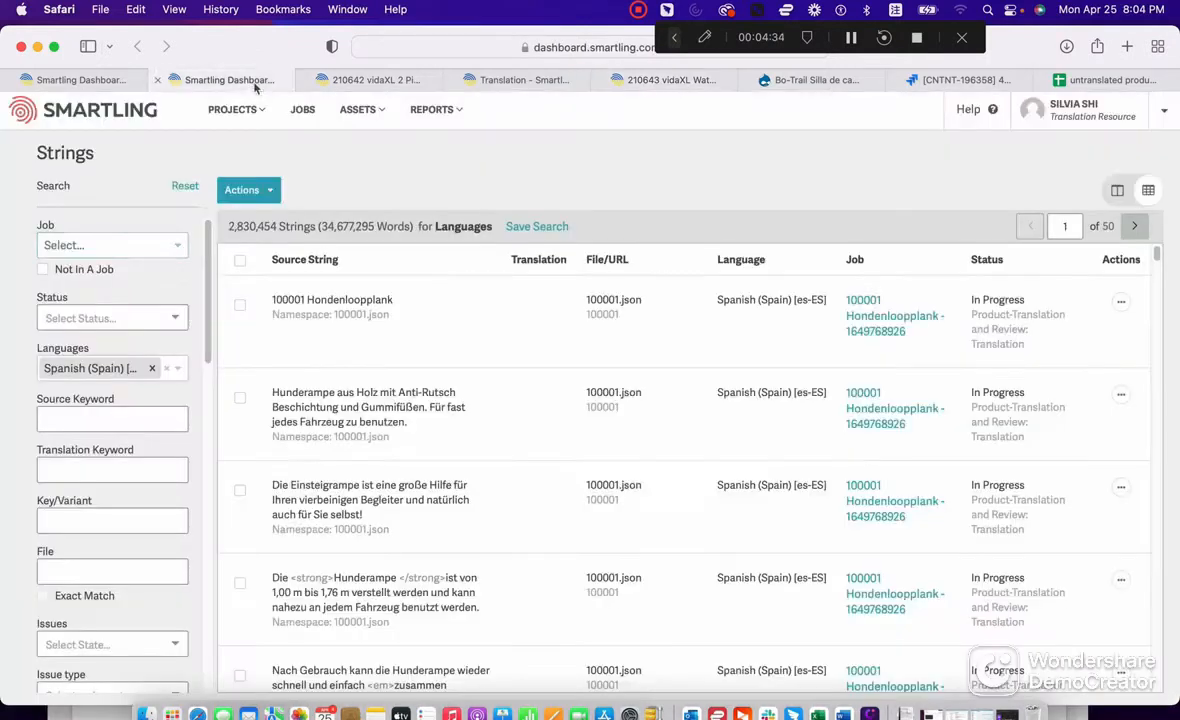
pyautogui.click(134, 252)
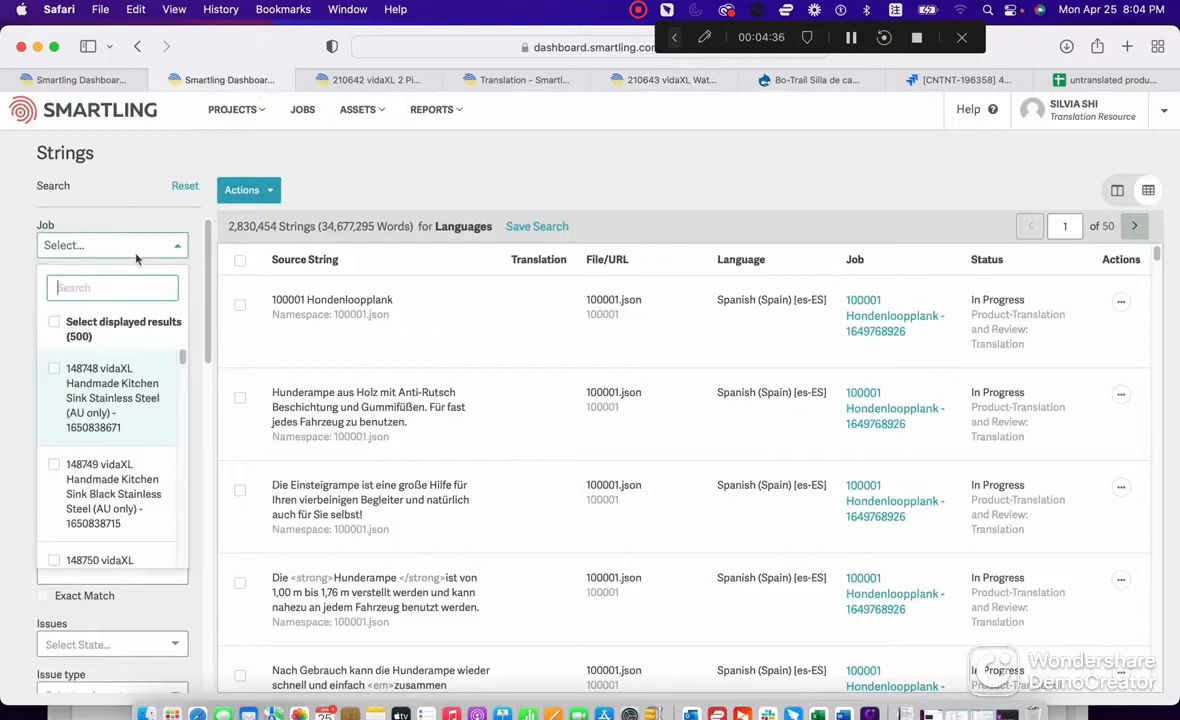
pyautogui.write('21')
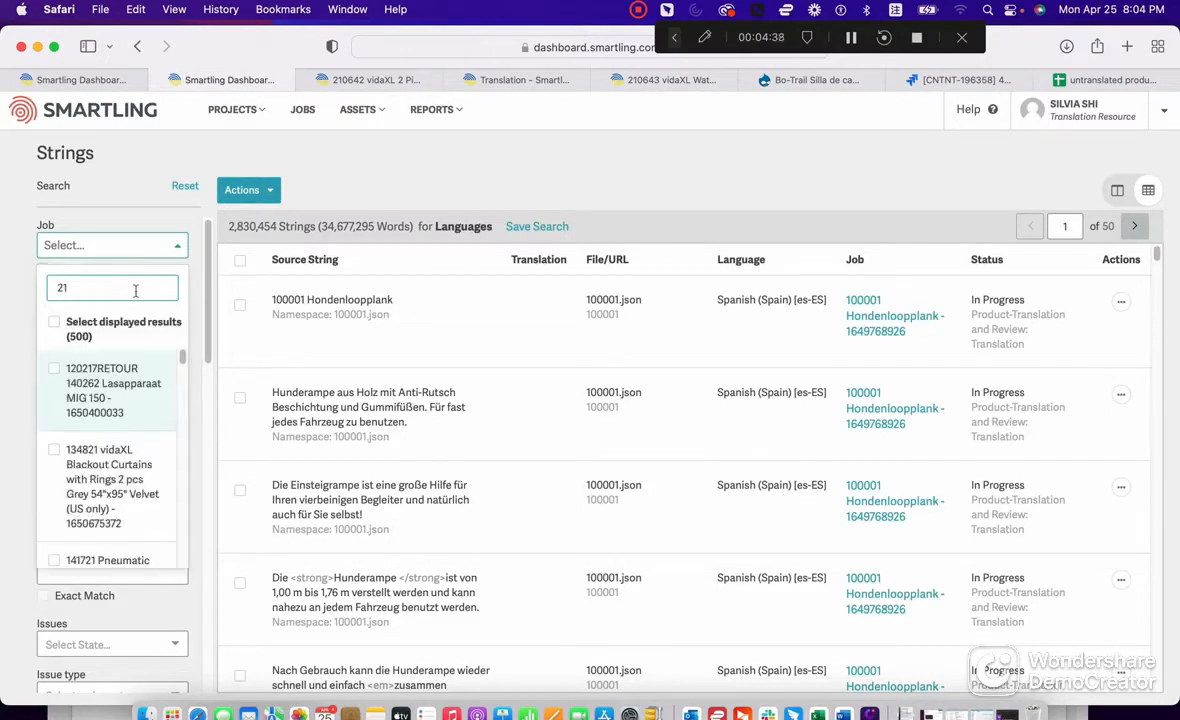
pyautogui.write('0643')
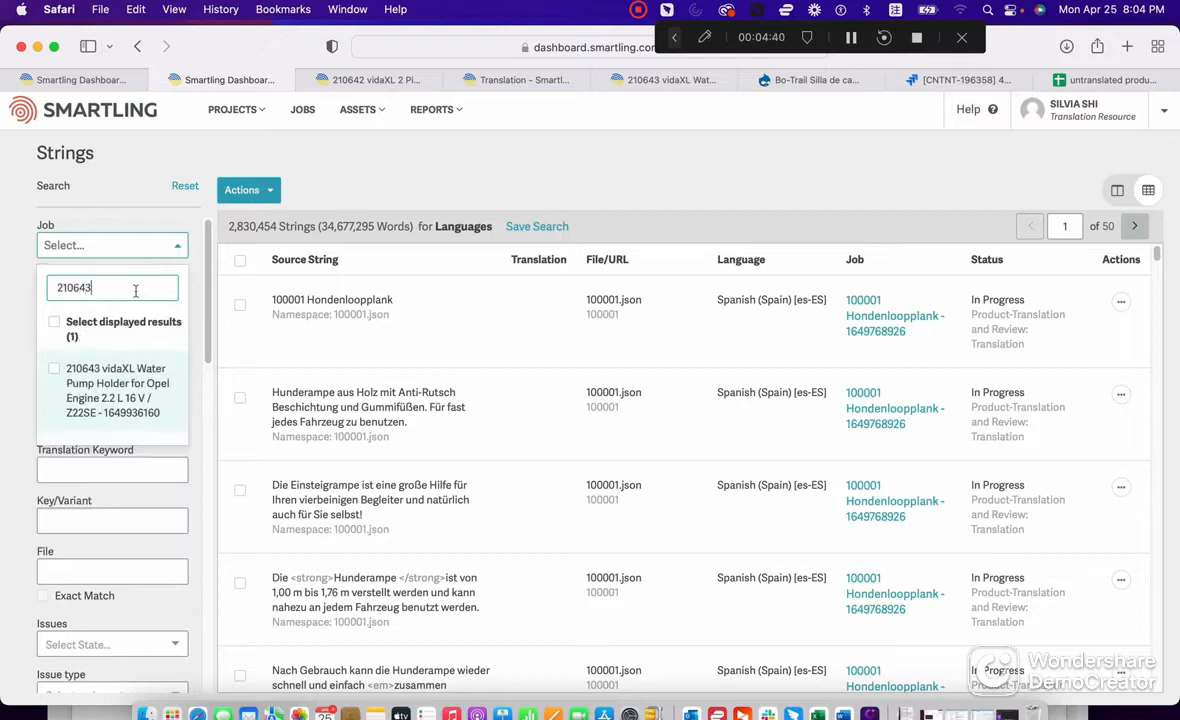
pyautogui.click(52, 332)
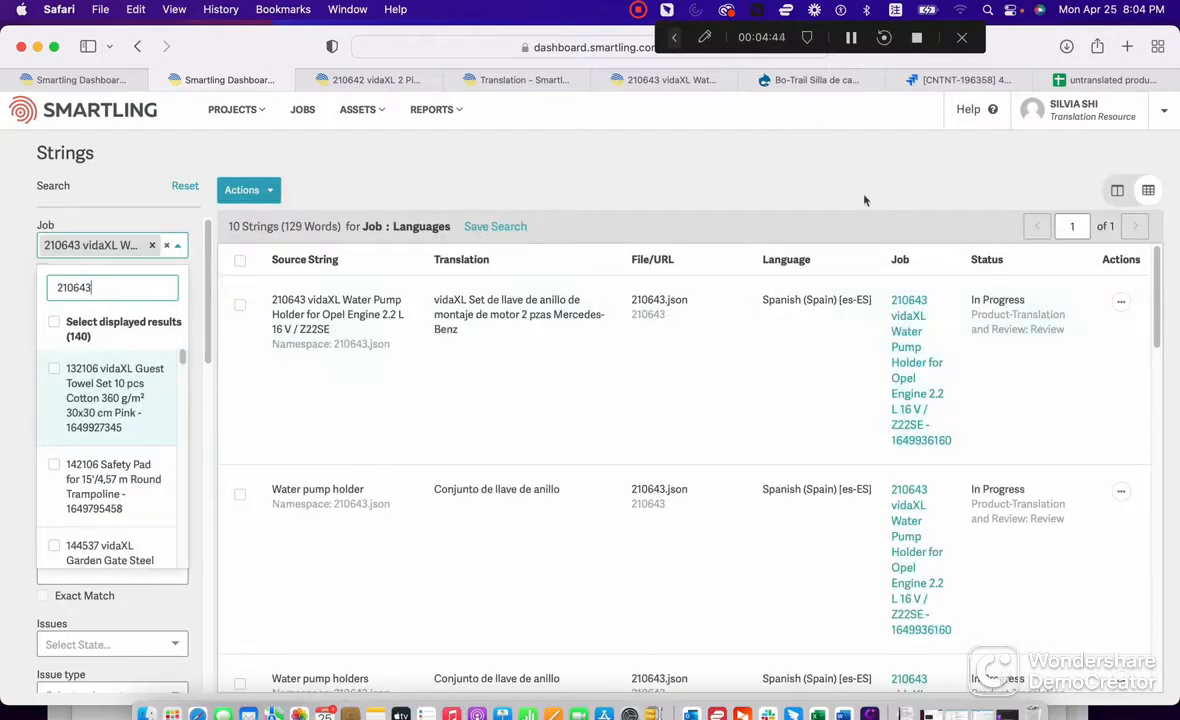
pyautogui.click(796, 178)
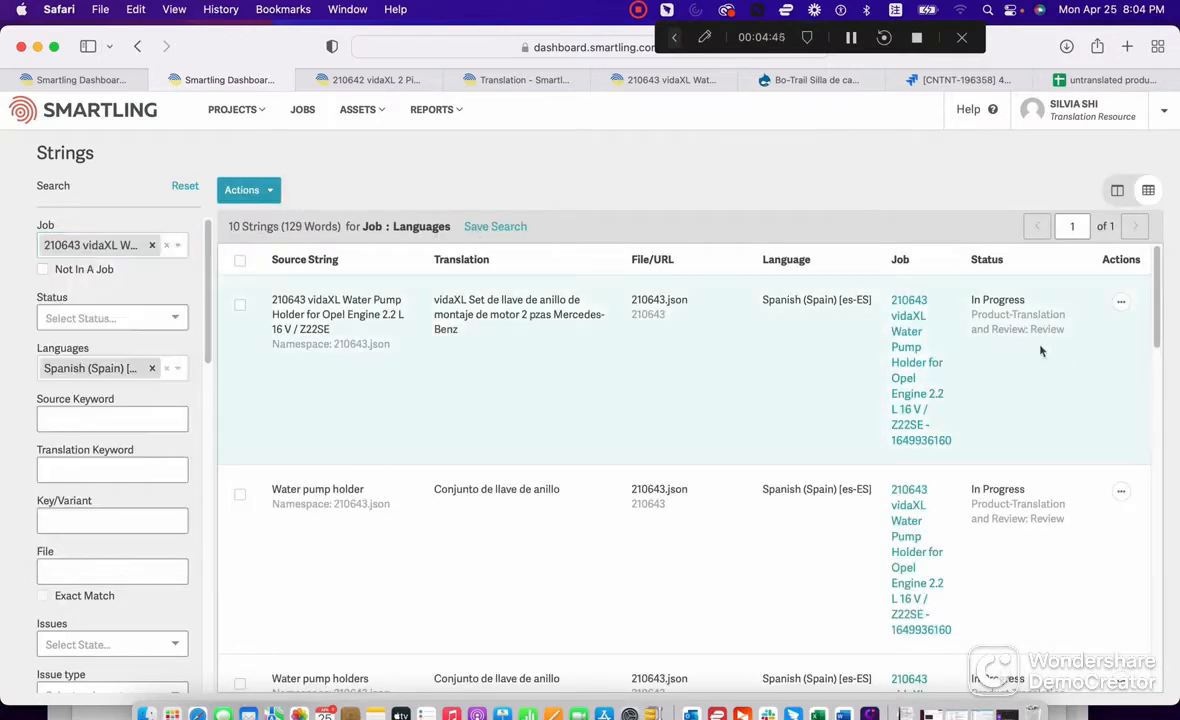
# Step: Open job 210643 in the review editor from its first listed string, and select string 4's translation
pyautogui.click(1121, 301)
pyautogui.click(1010, 403)
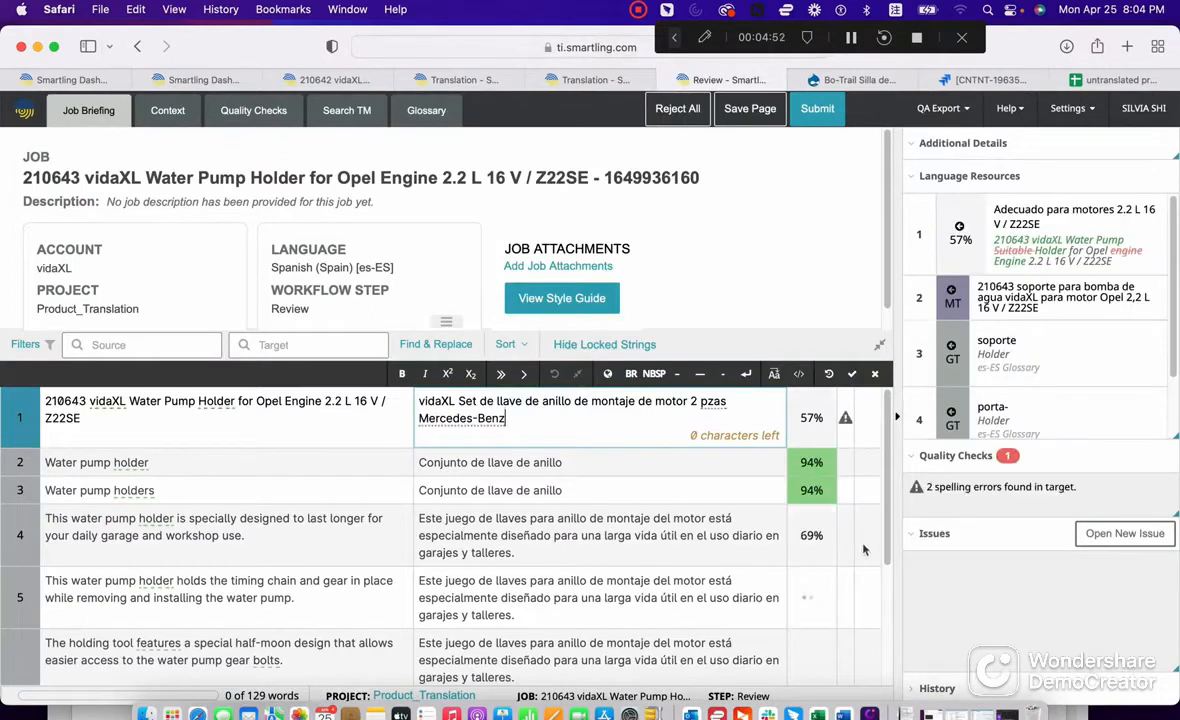
pyautogui.click(748, 553)
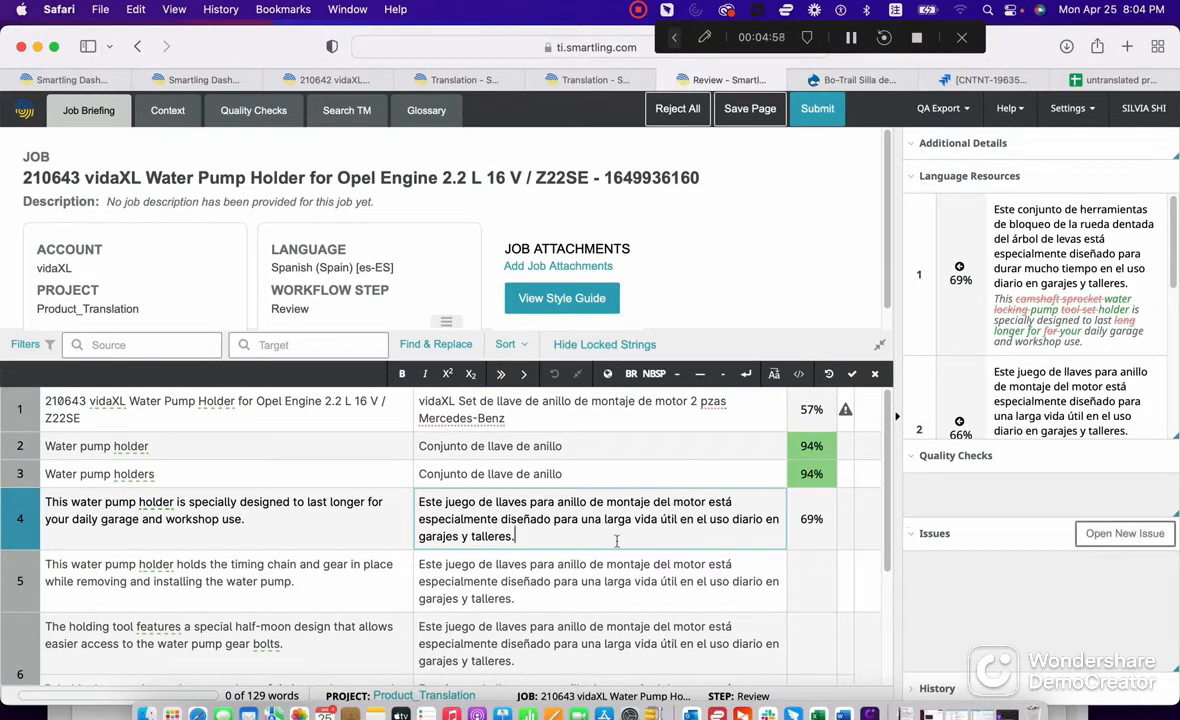
# Step: Raise a Translation issue on string 4 with subtype Poor Translation and the description "fhjfghfghfg", and close the string details
pyautogui.click(1110, 533)
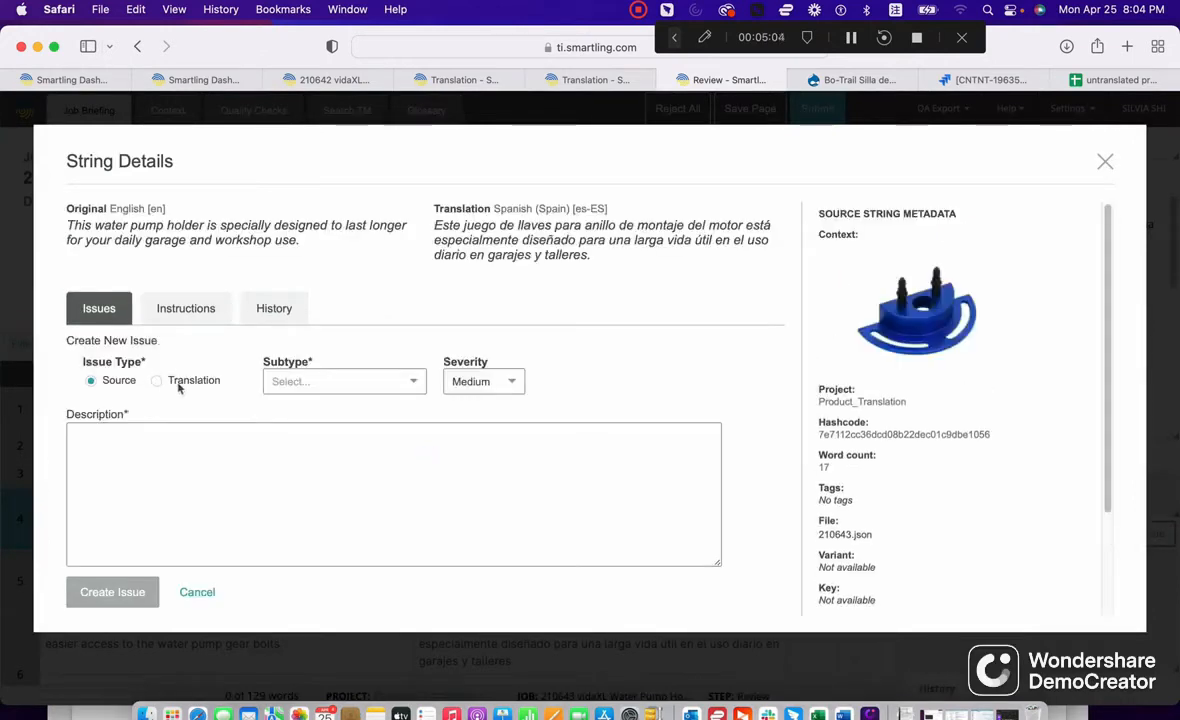
pyautogui.click(299, 385)
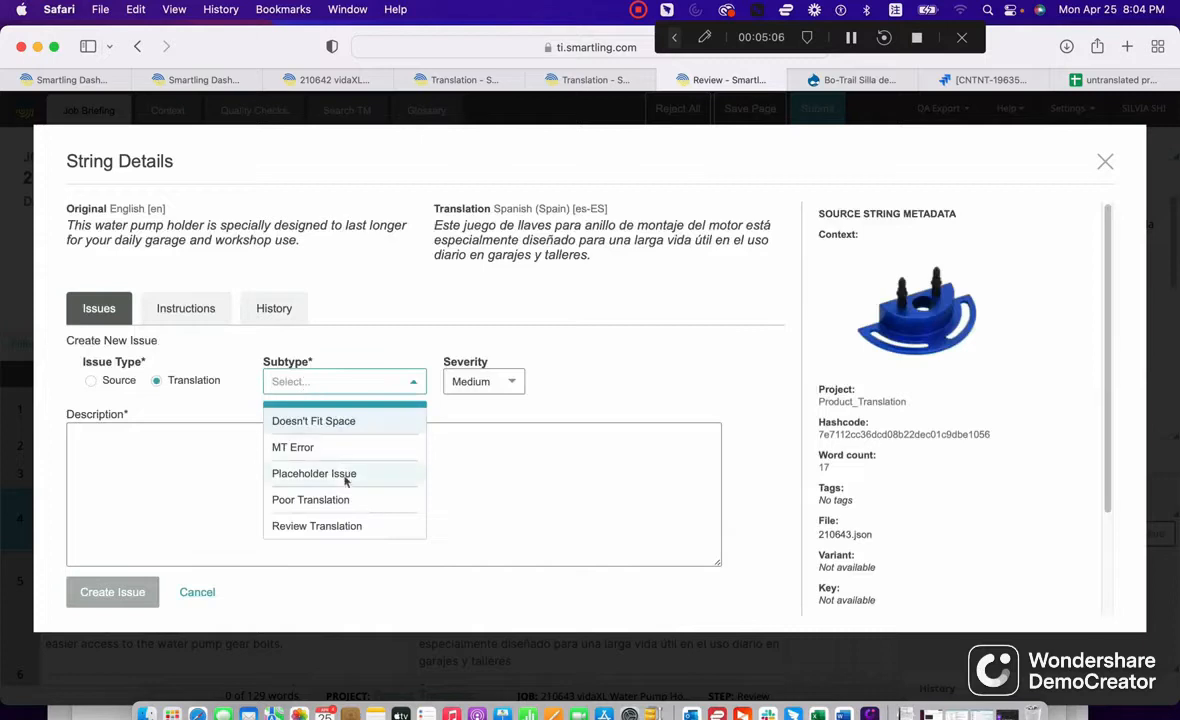
pyautogui.click(317, 494)
pyautogui.write('fhjfghfghfg')
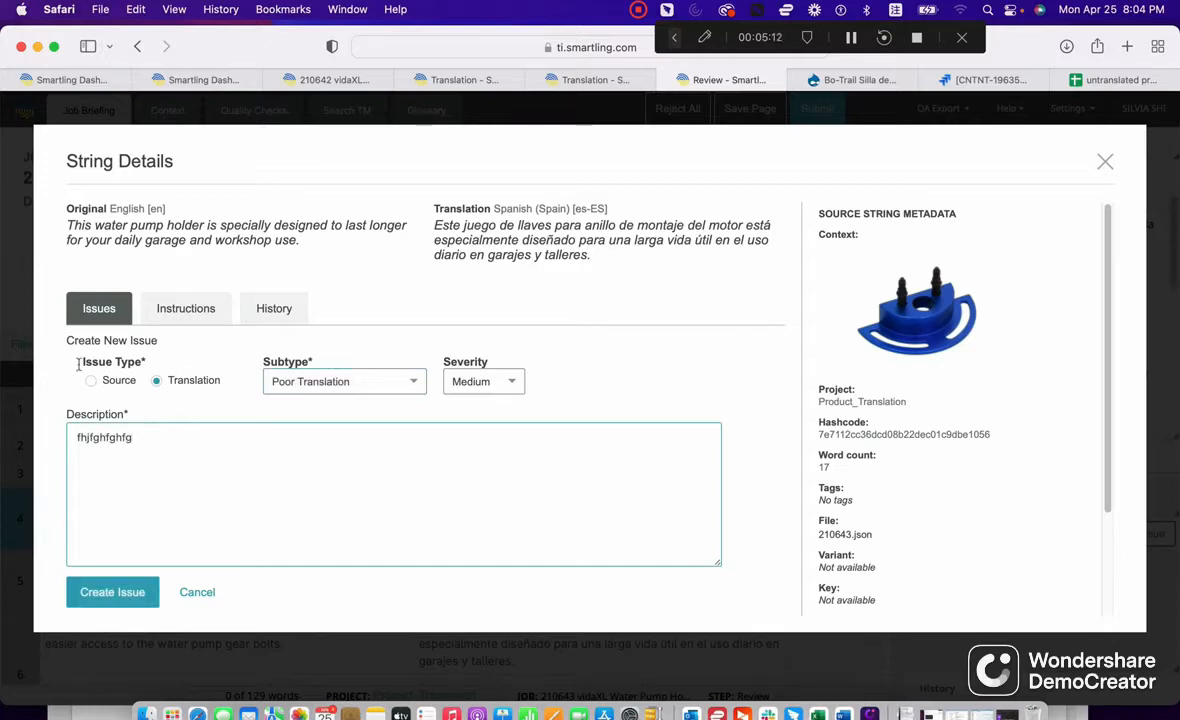
pyautogui.click(100, 594)
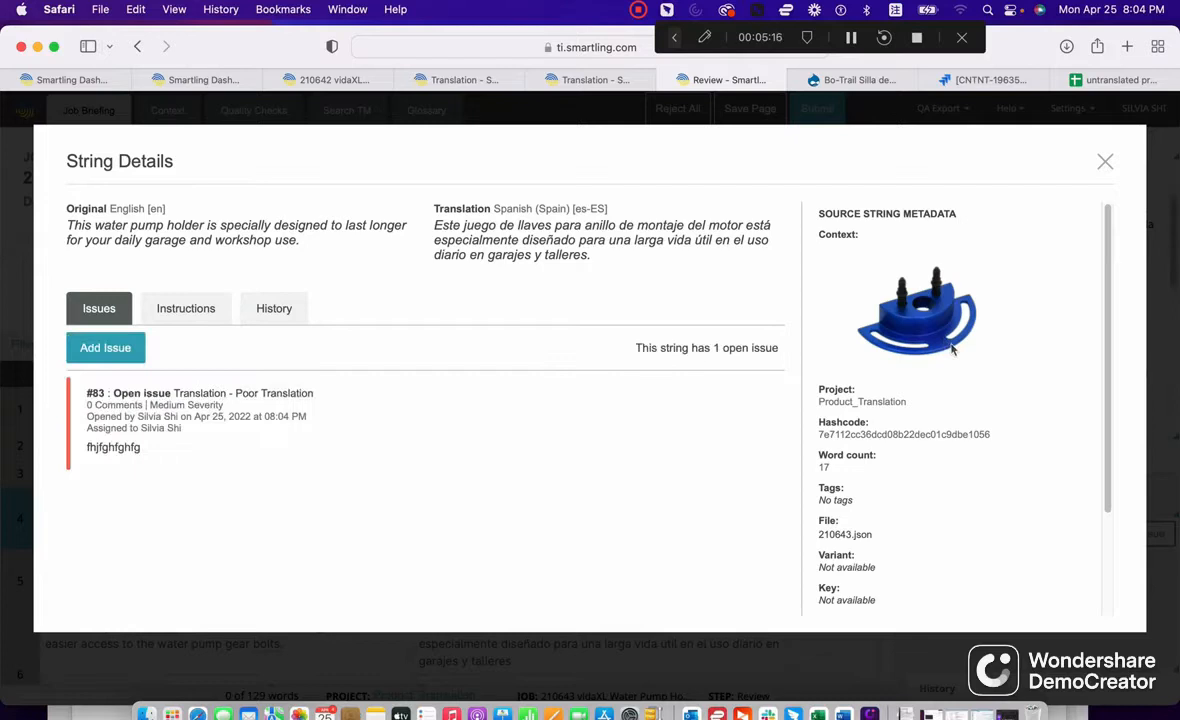
pyautogui.click(1106, 162)
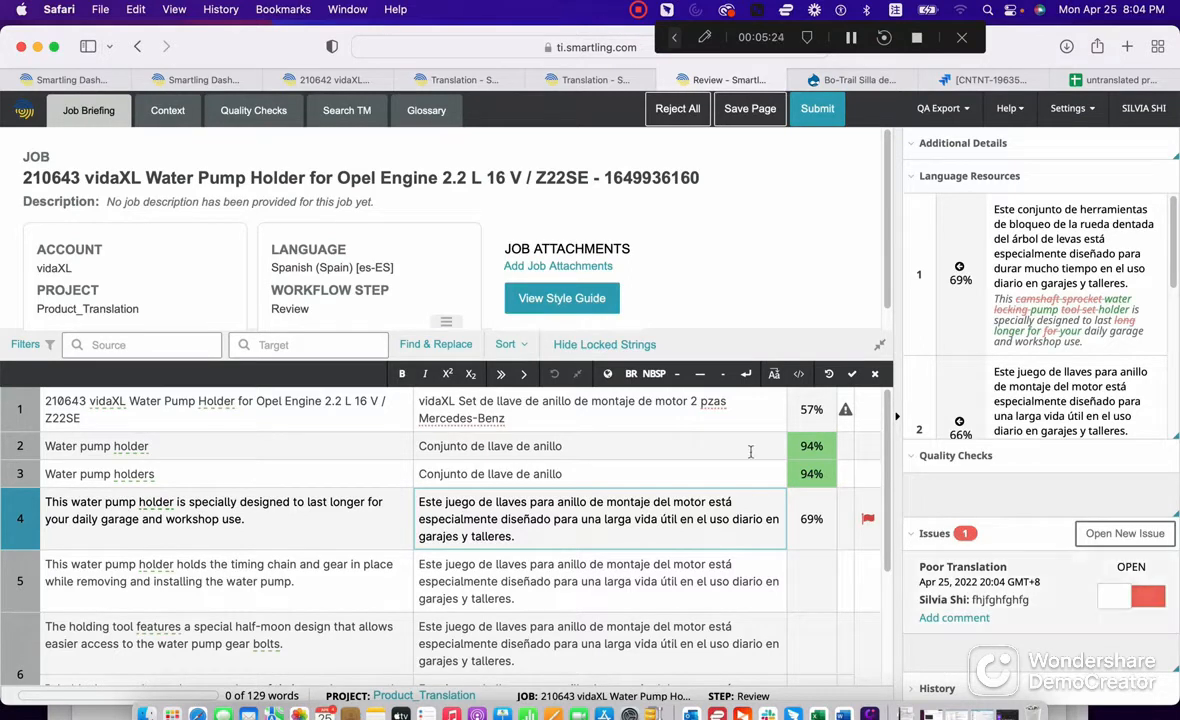
# Step: Save all strings on the 210643 review page and look through their status marks
pyautogui.click(767, 119)
pyautogui.click(338, 320)
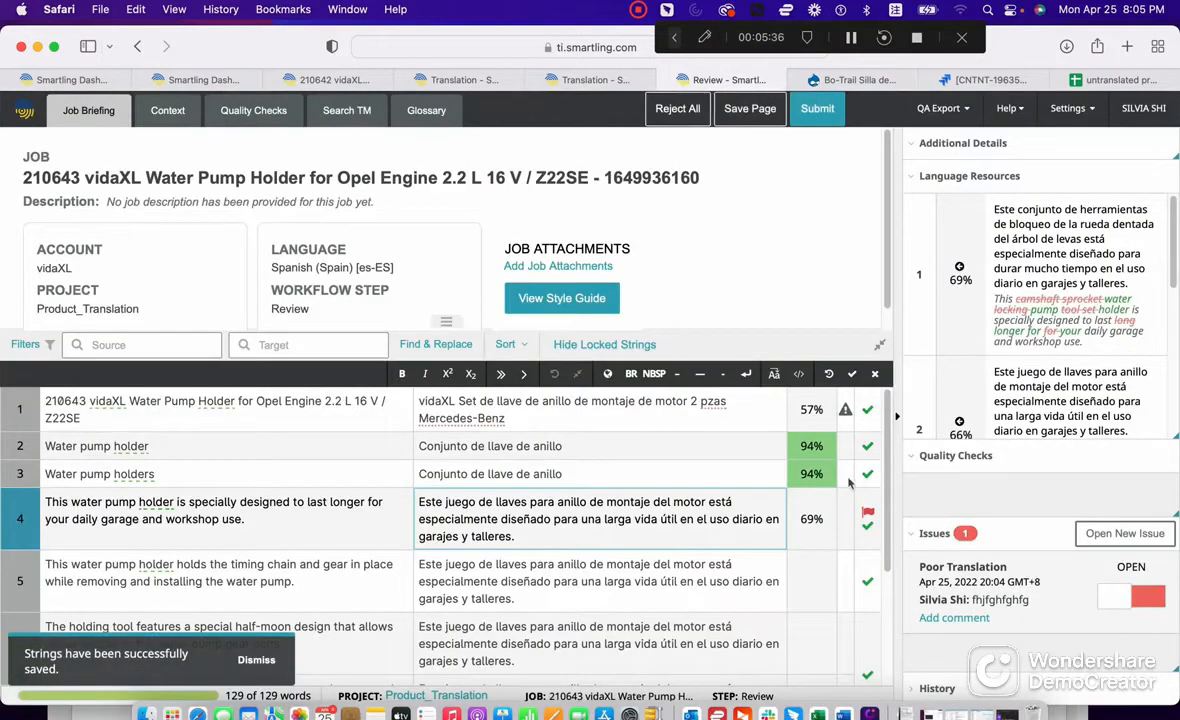
pyautogui.scroll(-1, 862, 500)
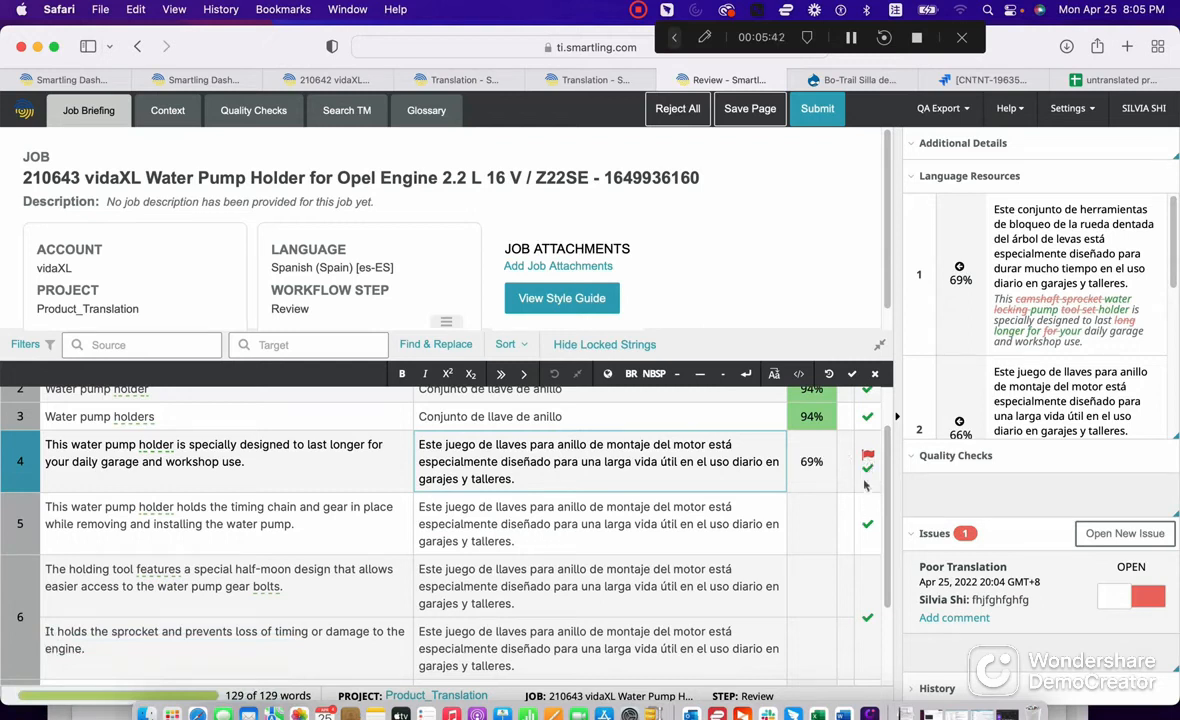
pyautogui.scroll(-2, 868, 462)
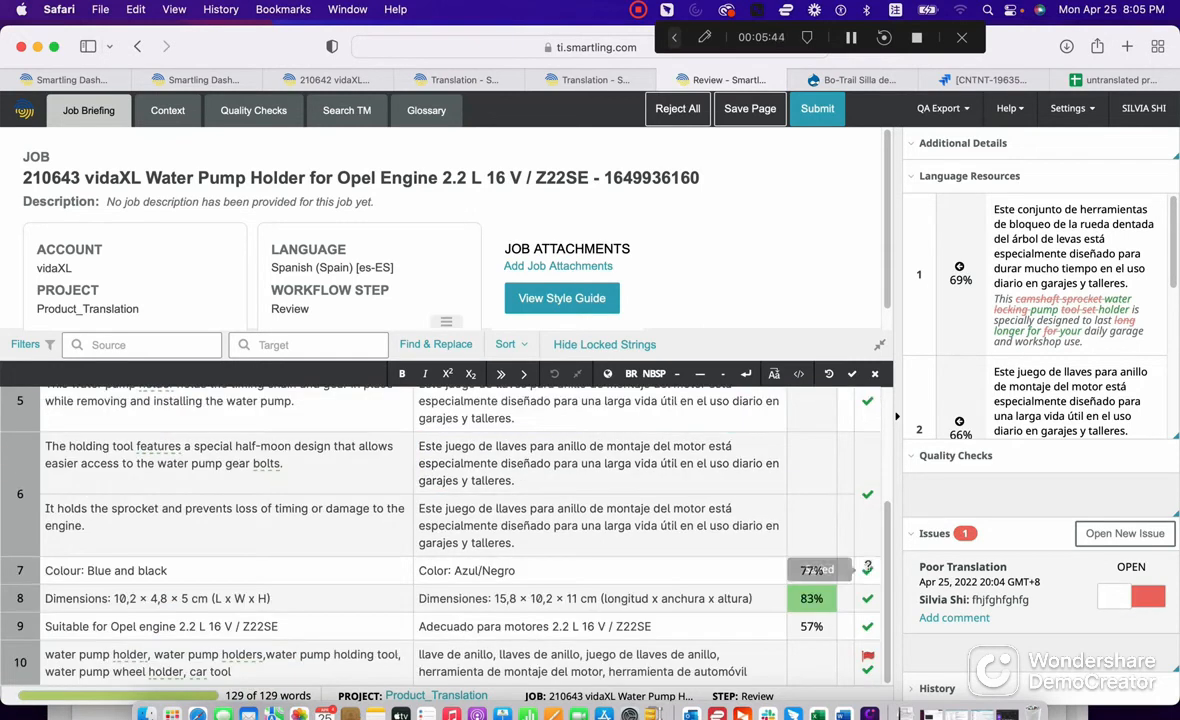
# Step: View the details of the issues flagged on strings 10 and 4 of job 210643
pyautogui.click(869, 657)
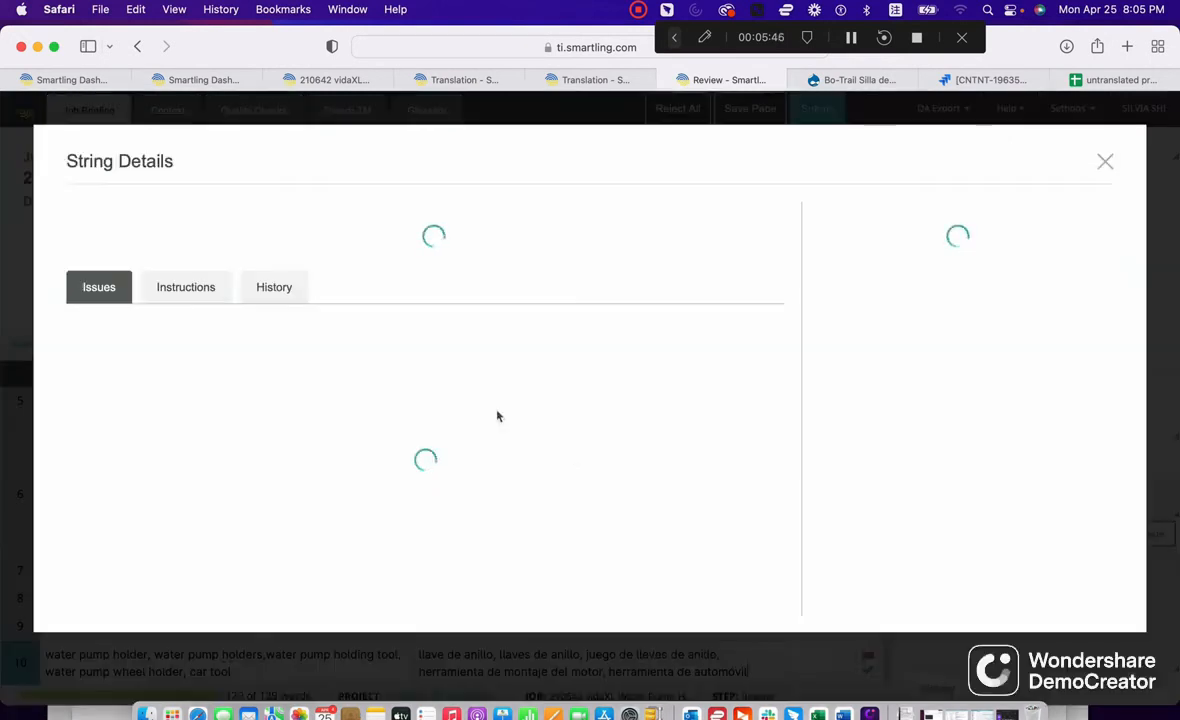
pyautogui.click(1105, 164)
pyautogui.scroll(4, 868, 505)
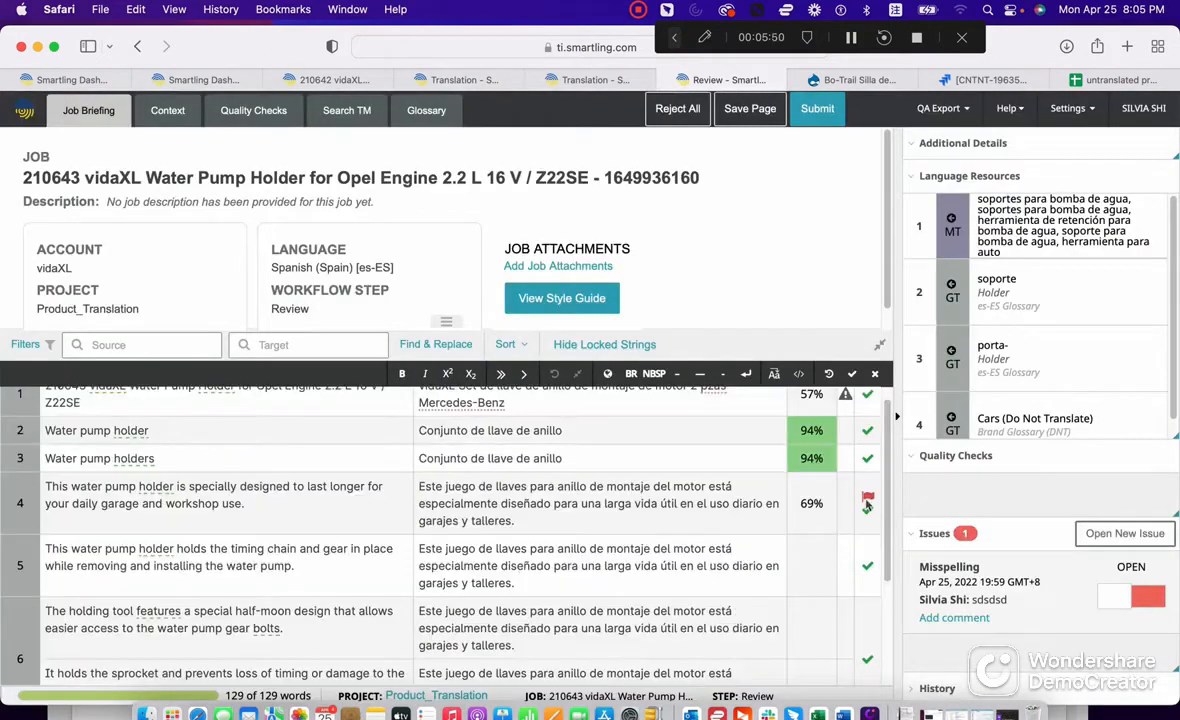
pyautogui.click(867, 505)
pyautogui.click(1106, 163)
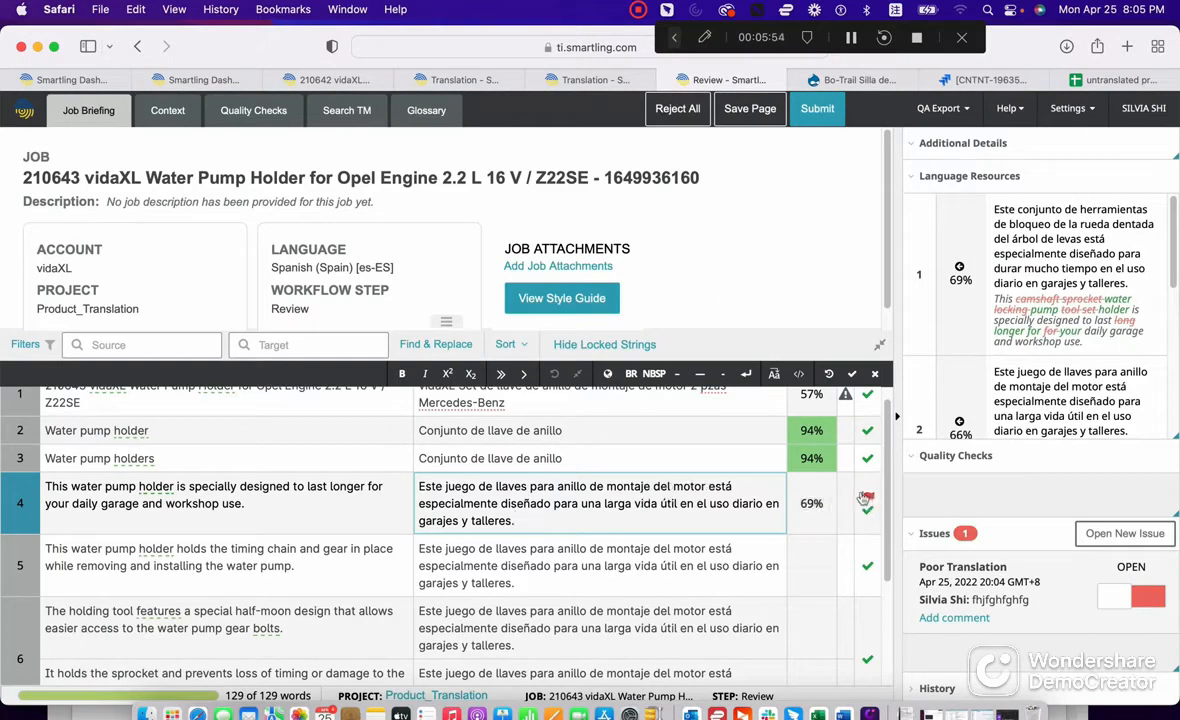
# Step: Switch to the 210642 page and view the details of the issue flagged on the car tool set string
pyautogui.click(346, 86)
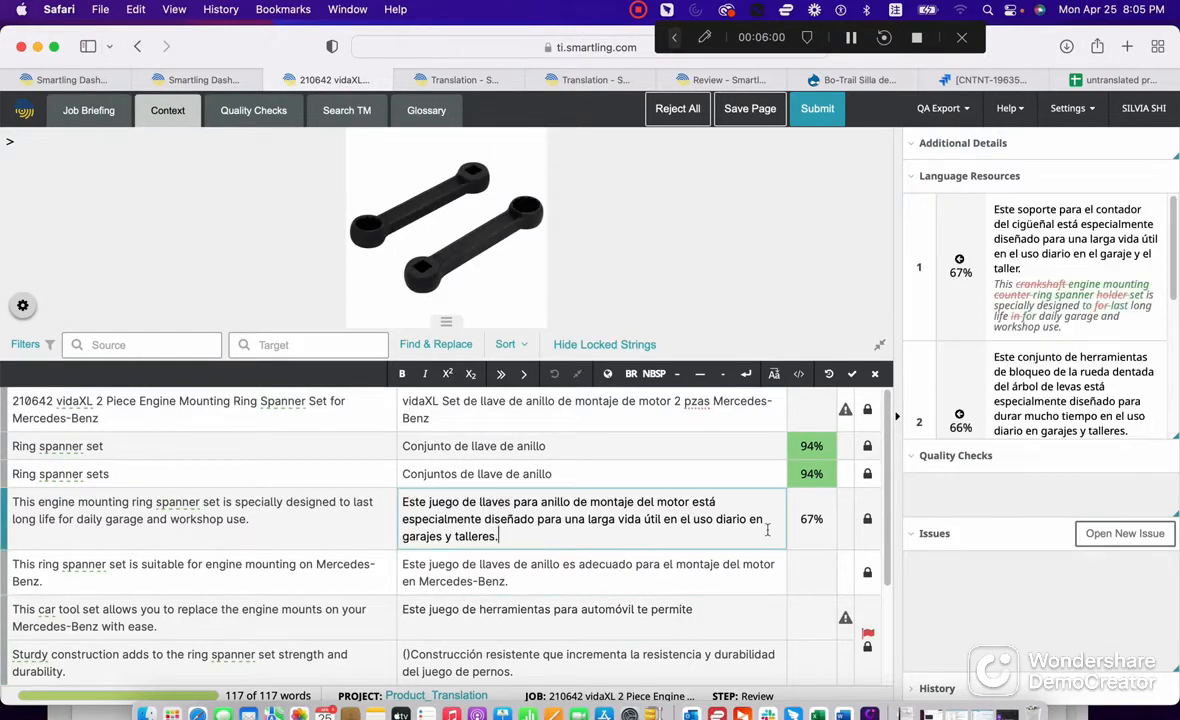
pyautogui.scroll(-1, 862, 628)
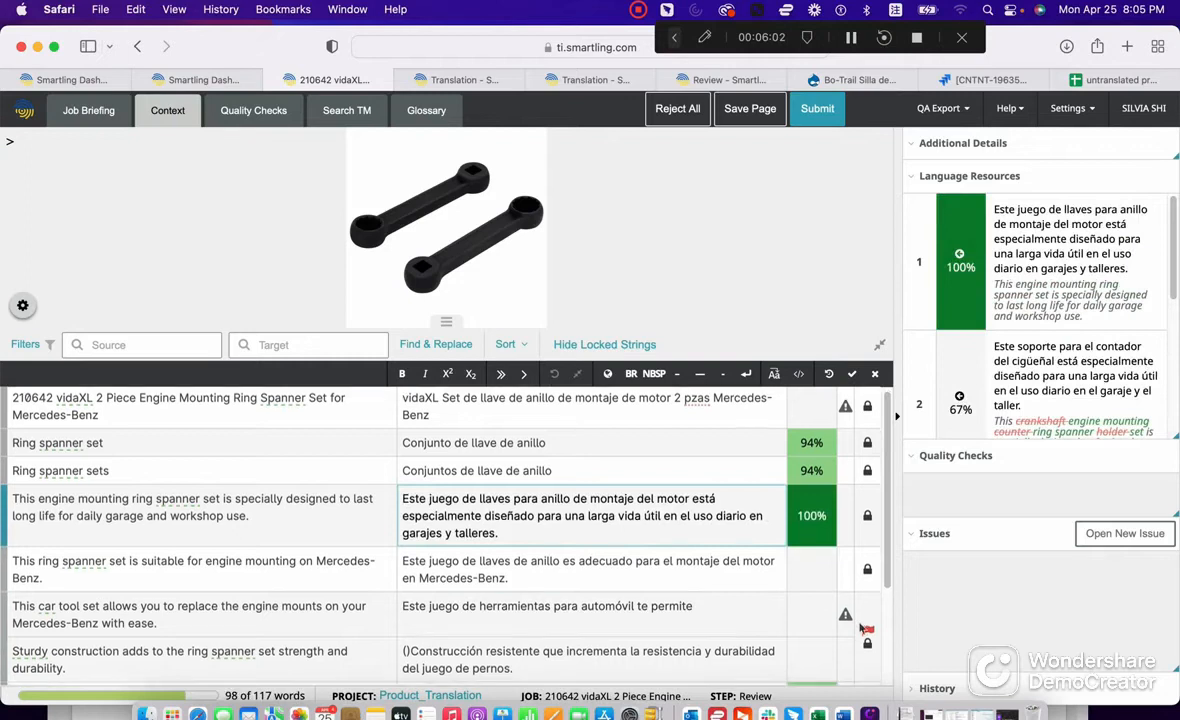
pyautogui.scroll(-2, 862, 628)
pyautogui.click(871, 543)
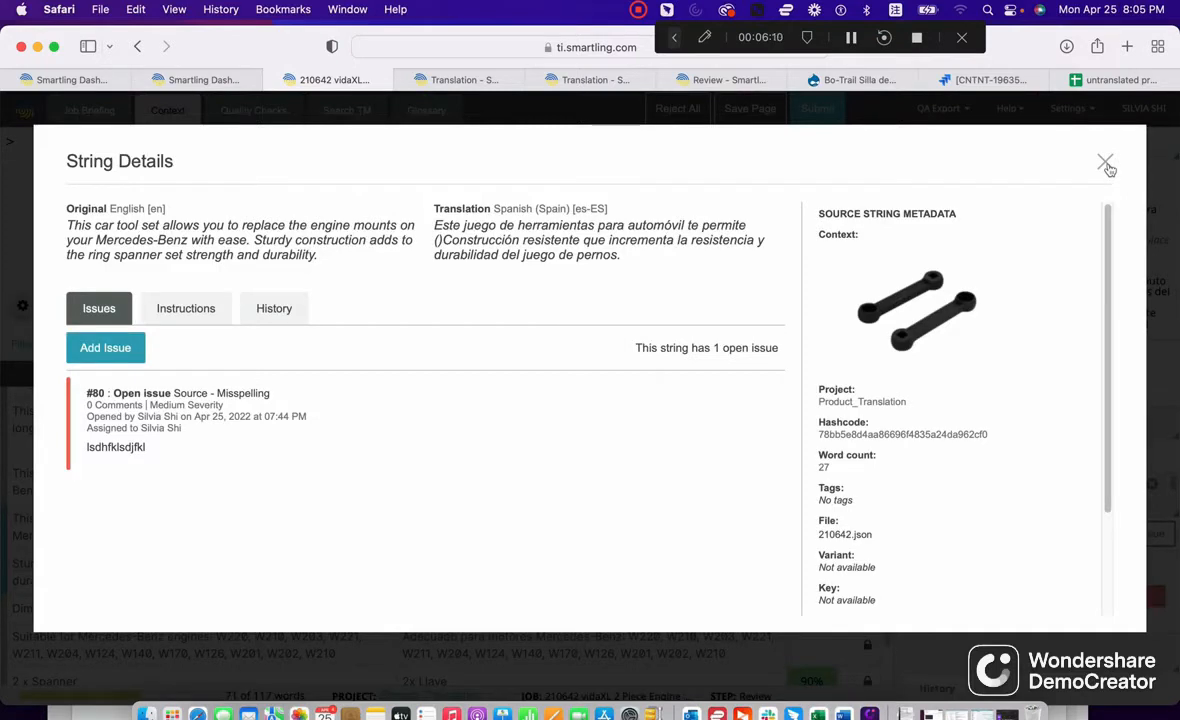
pyautogui.click(1106, 164)
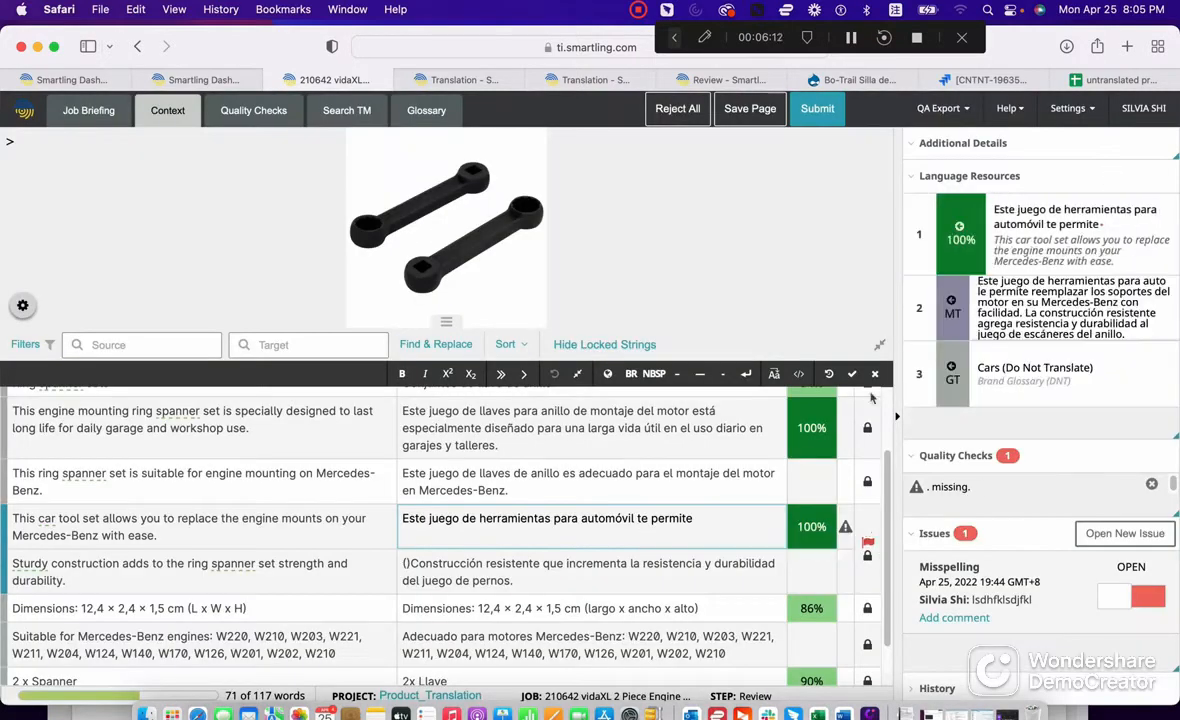
# Step: Look over the 210642 strings and try to save the selected car tool set string individually
pyautogui.scroll(2, 862, 450)
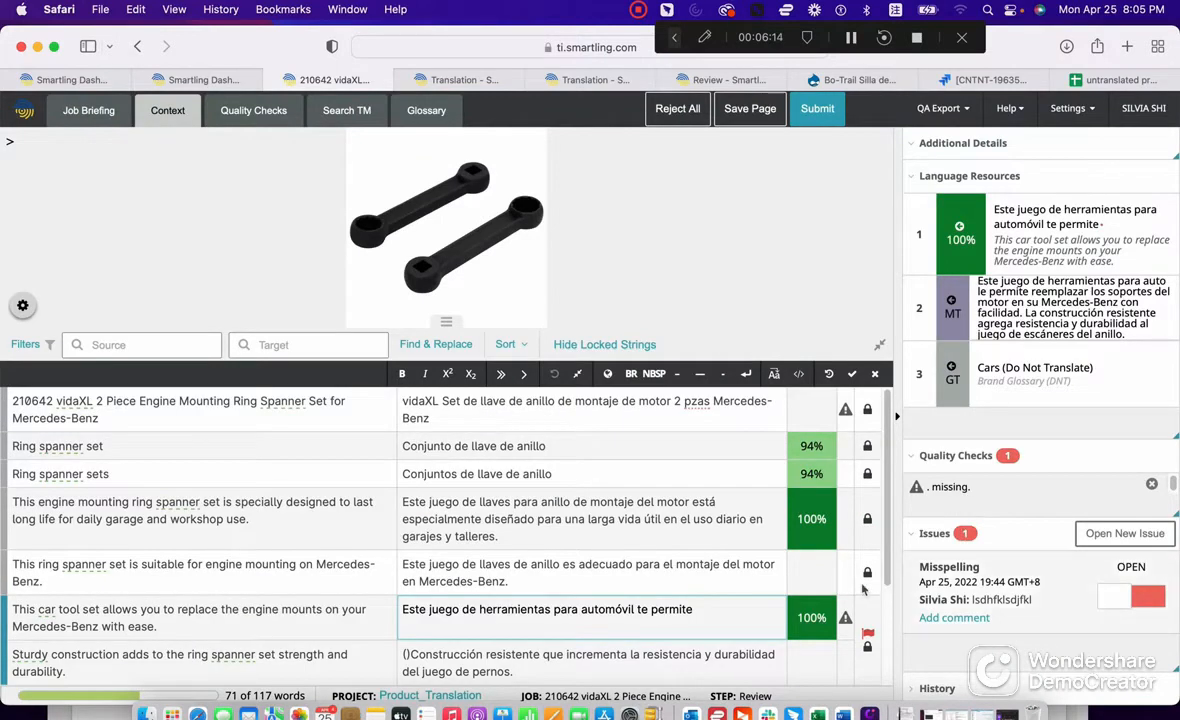
pyautogui.scroll(-1, 834, 580)
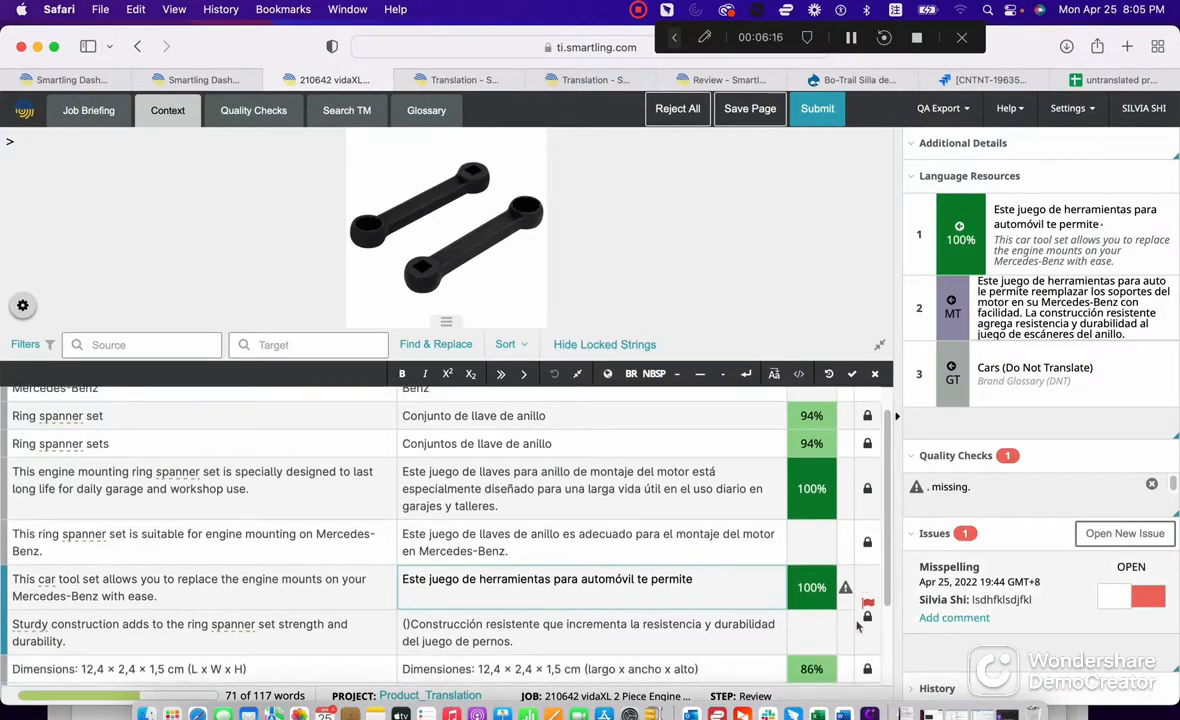
pyautogui.scroll(-1, 857, 625)
pyautogui.scroll(3, 857, 560)
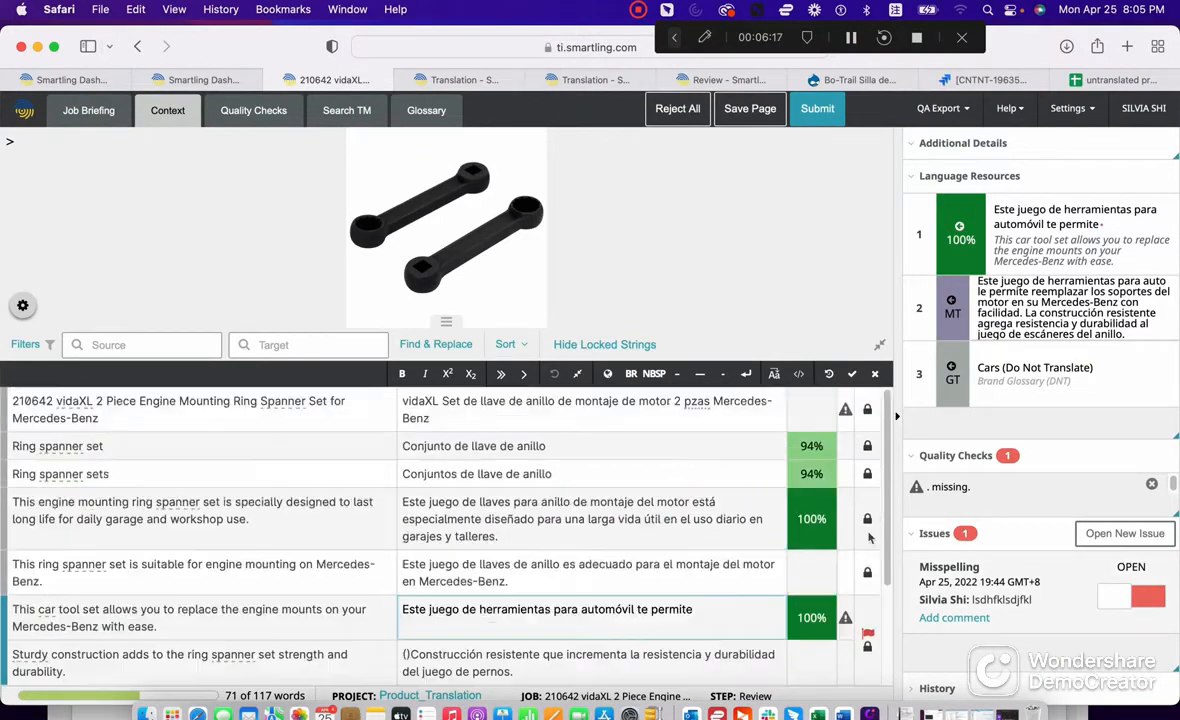
pyautogui.click(855, 382)
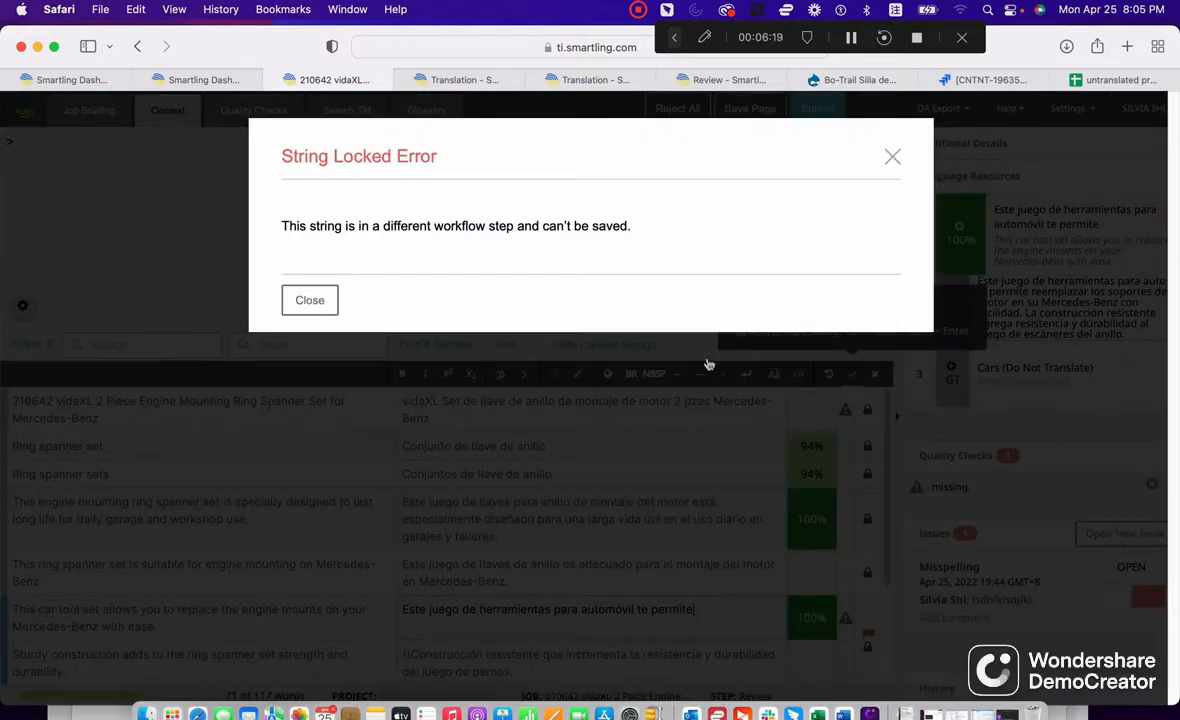
pyautogui.click(314, 302)
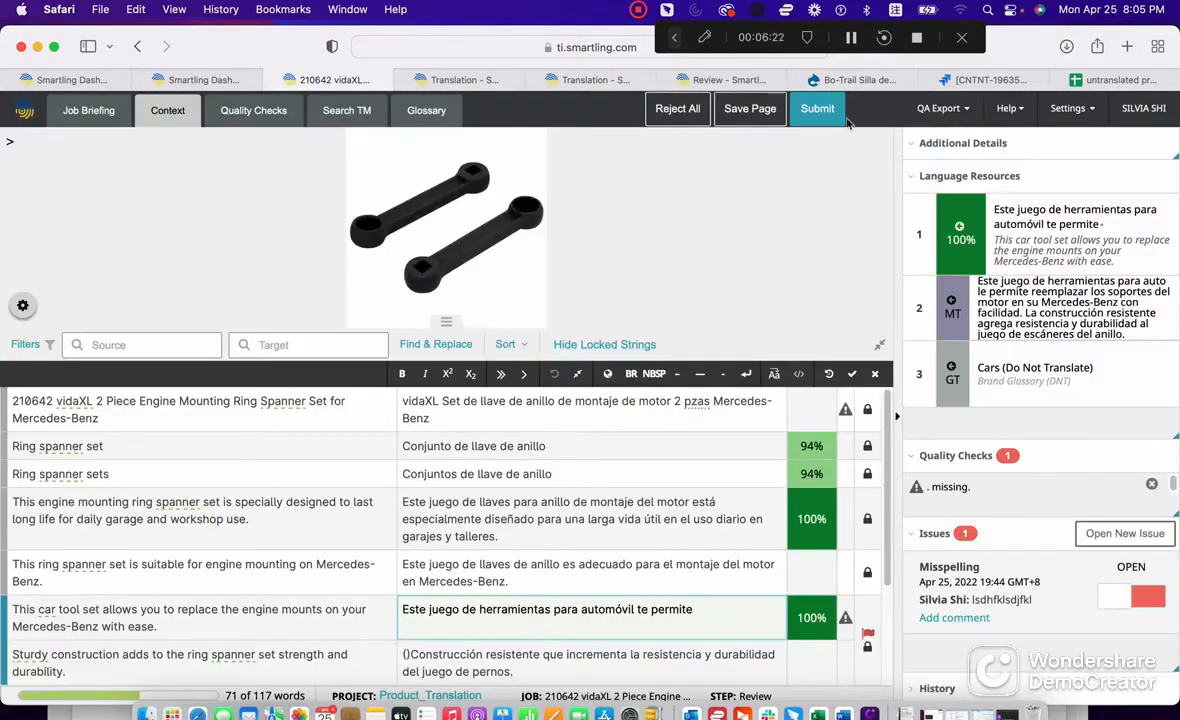
# Step: Try to save all strings on the 210642 page twice, and look through their lock marks
pyautogui.click(757, 122)
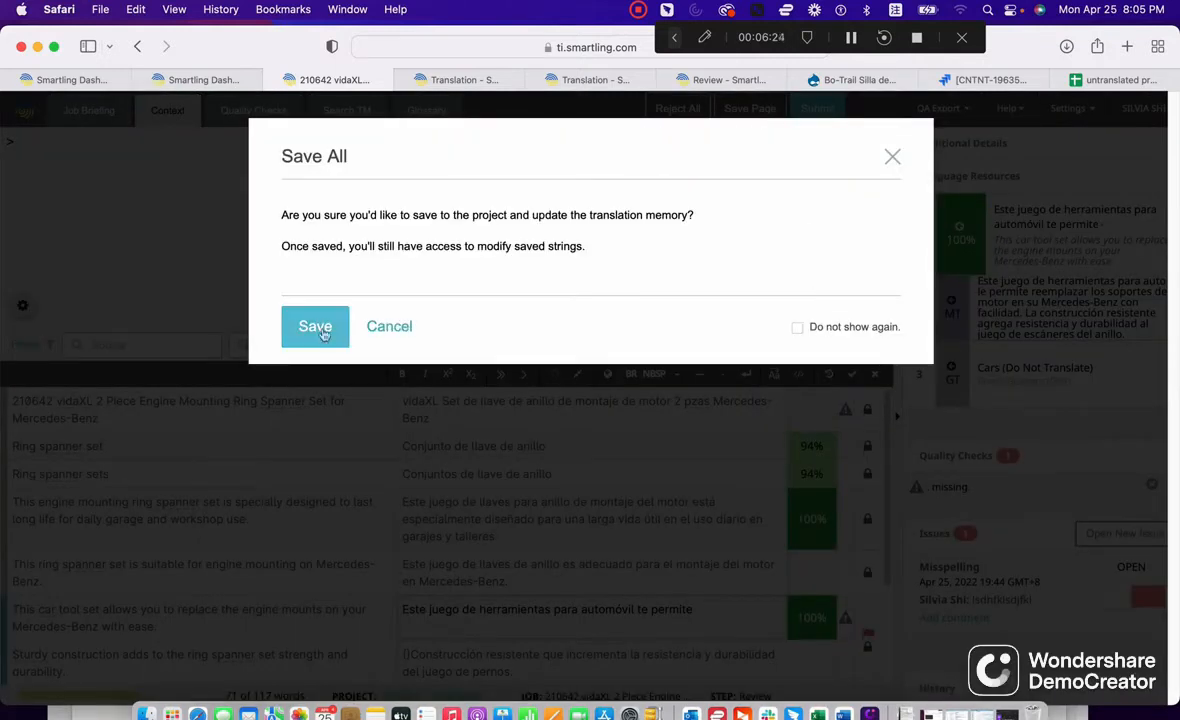
pyautogui.click(300, 310)
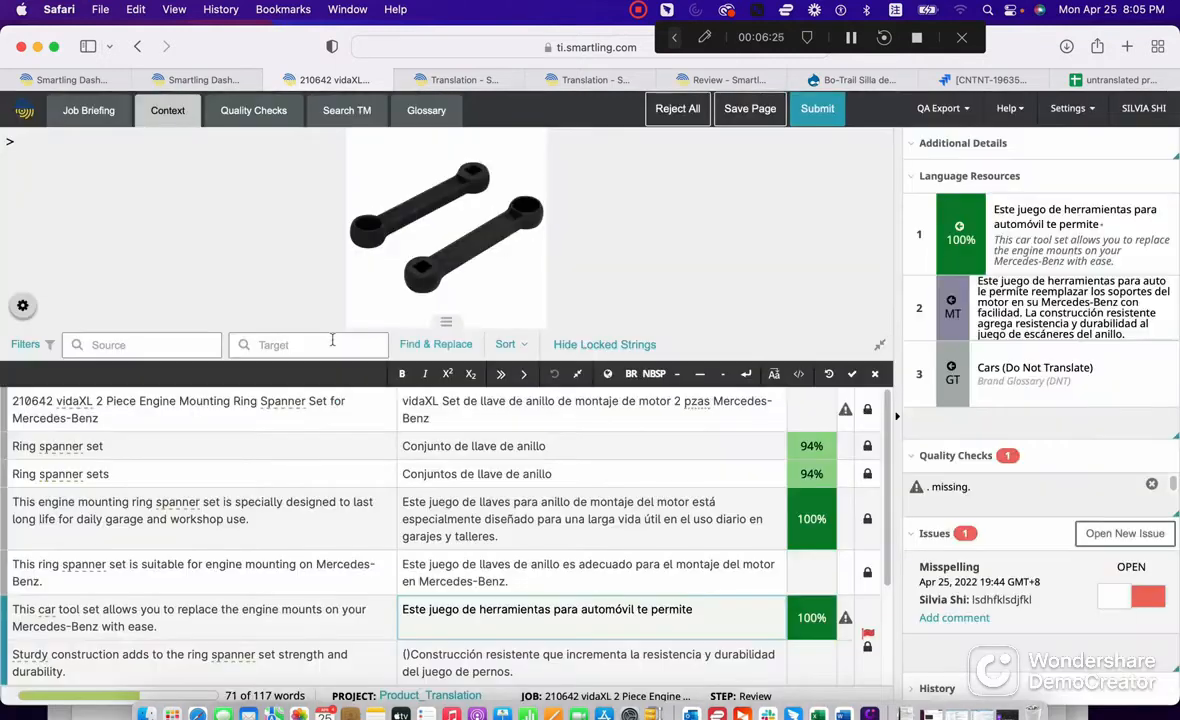
pyautogui.click(757, 112)
pyautogui.click(315, 343)
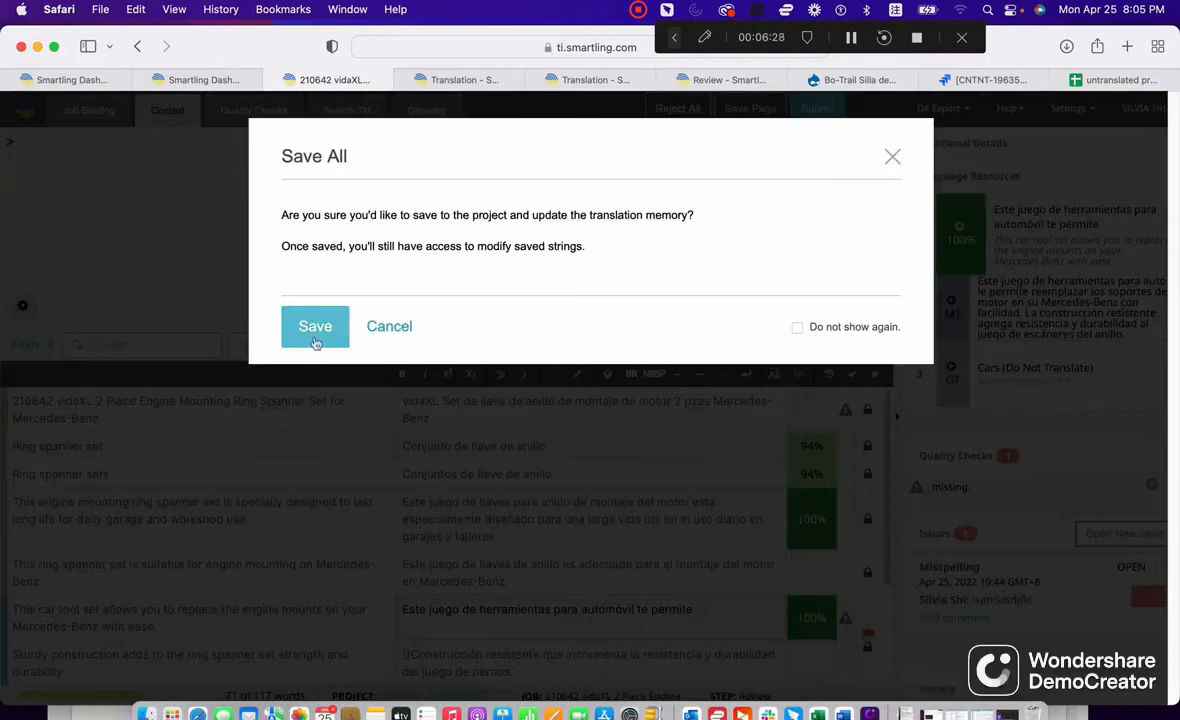
pyautogui.scroll(-3, 795, 565)
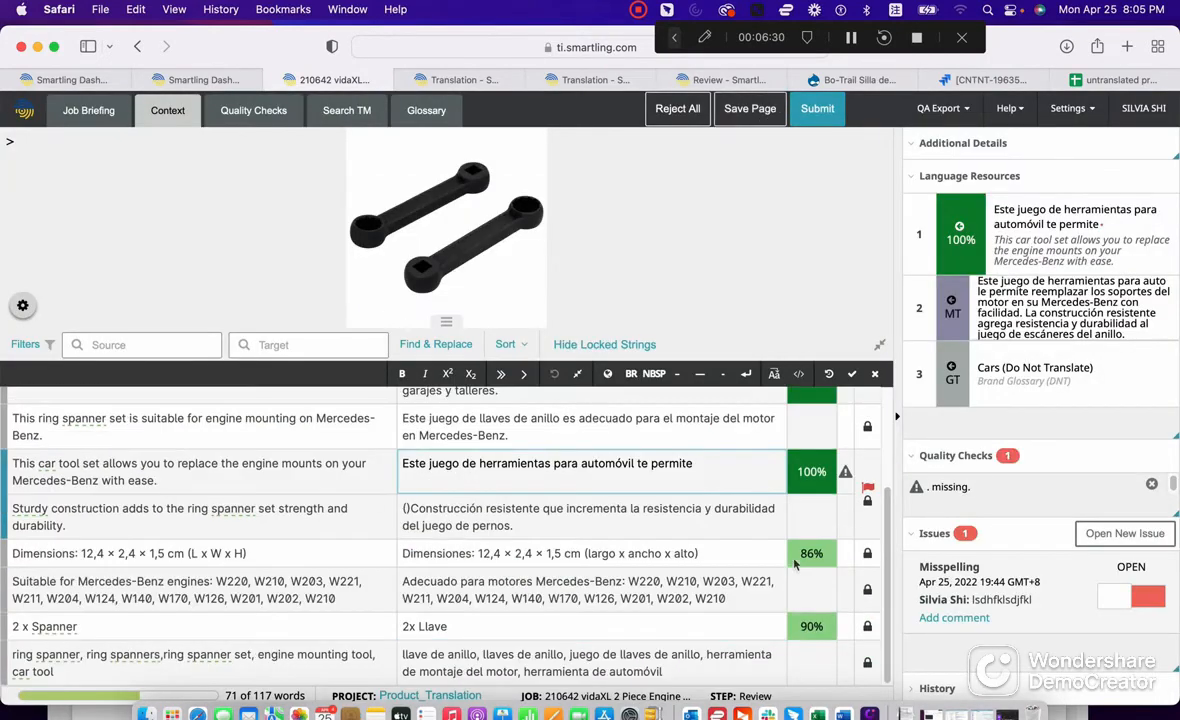
# Step: Check the save confirmation and the submission options for the 210642 page without applying them
pyautogui.click(768, 122)
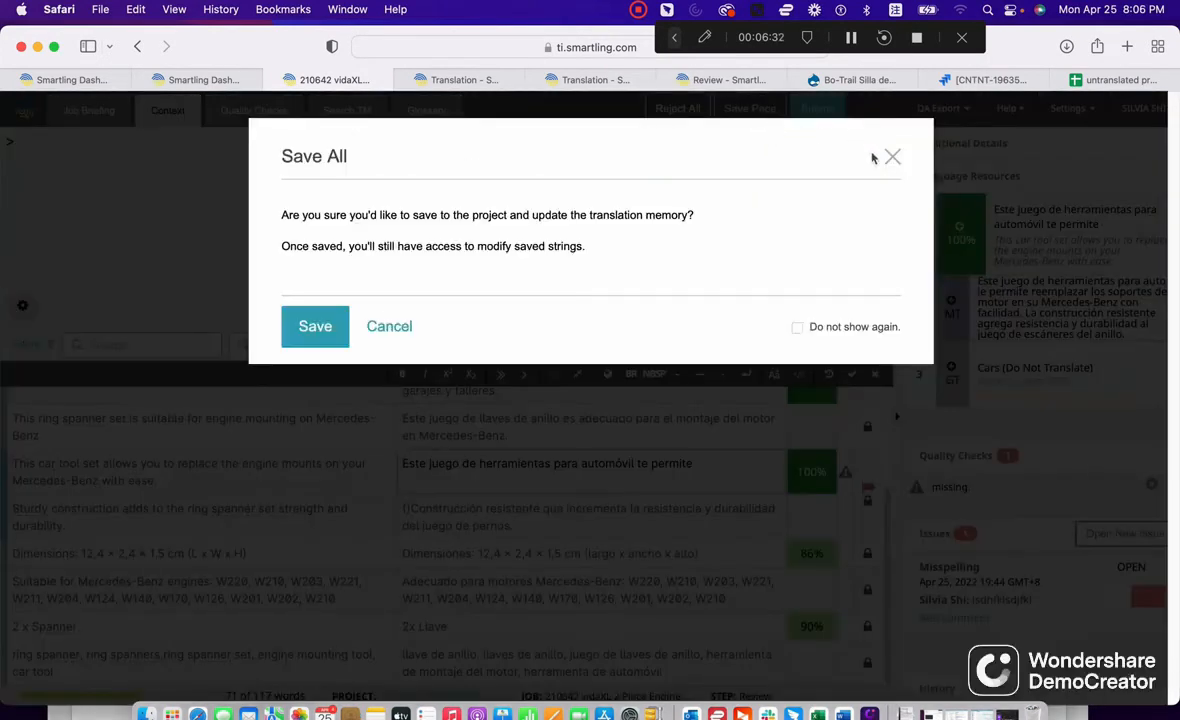
pyautogui.press('Escape')
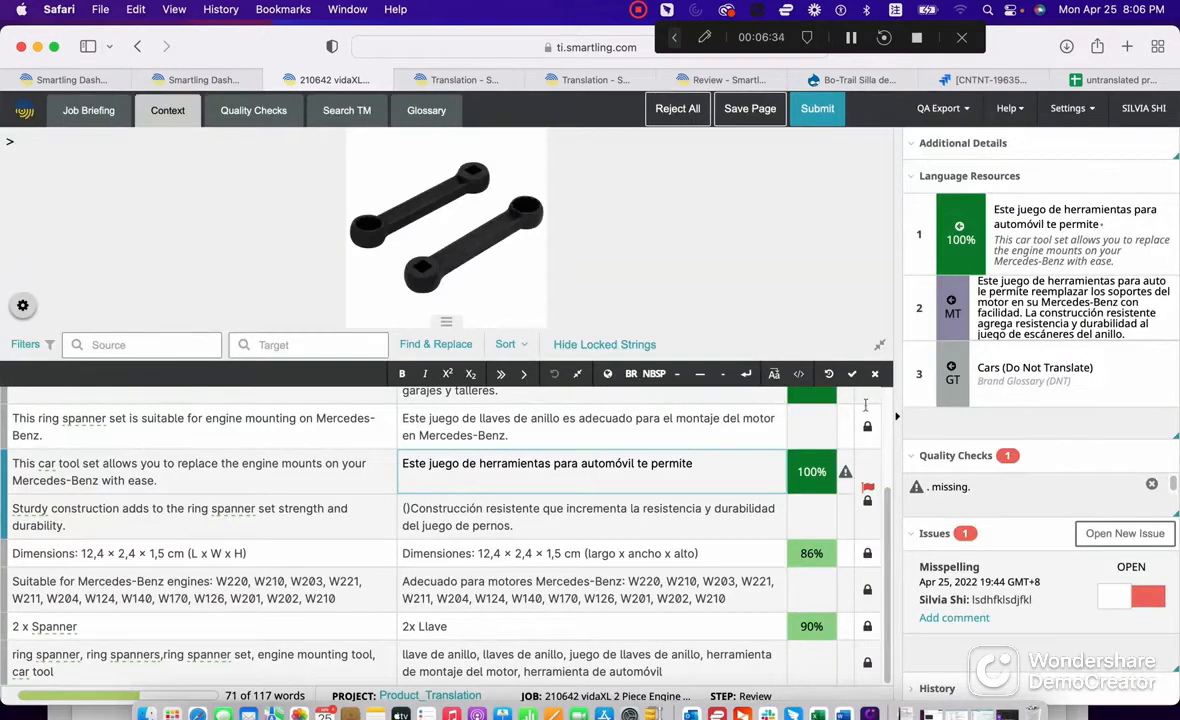
pyautogui.click(817, 108)
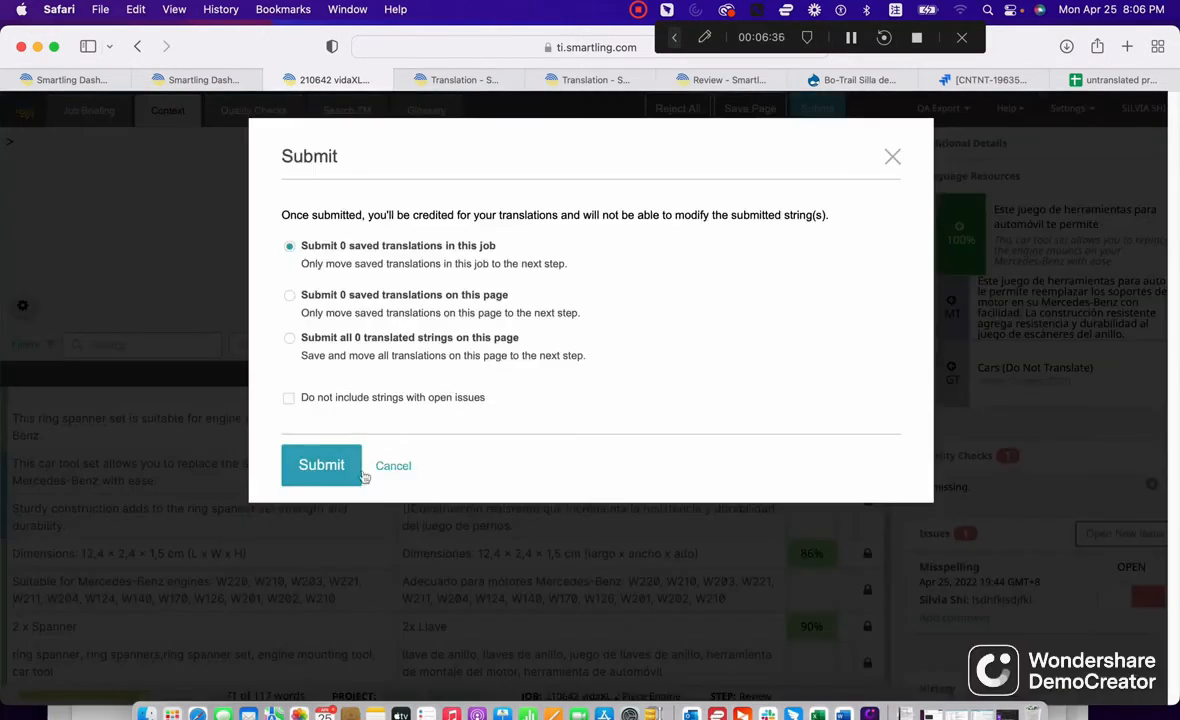
pyautogui.click(891, 158)
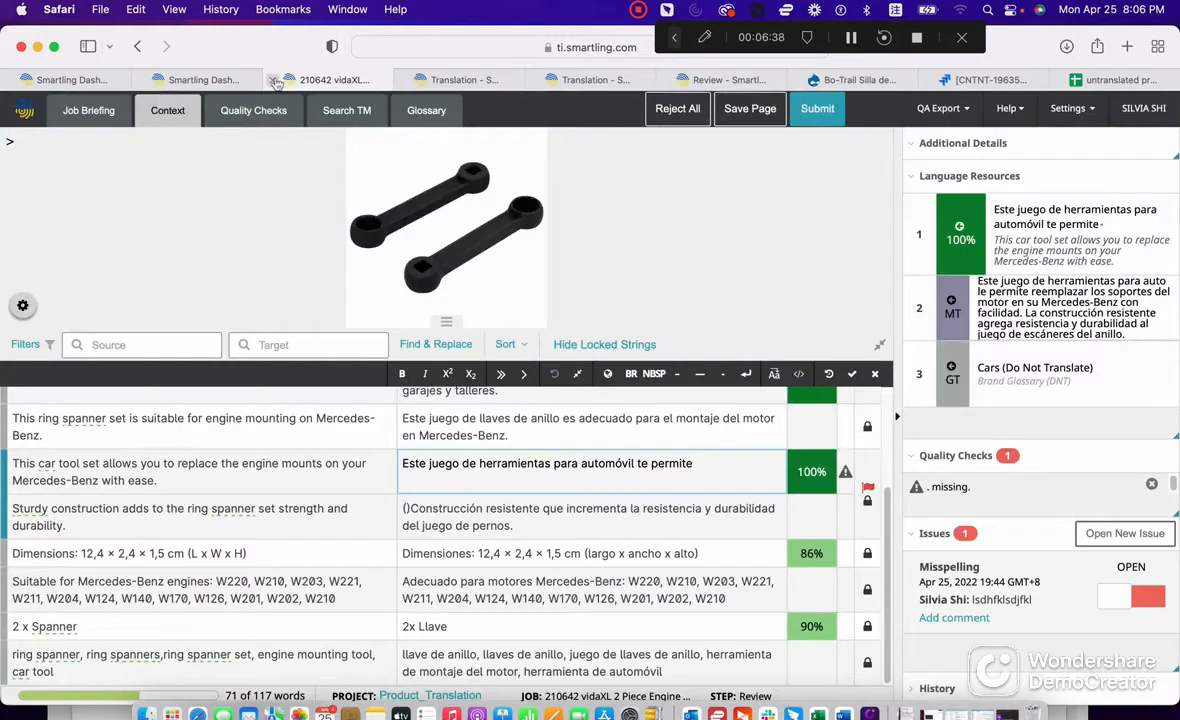
# Step: Close the 210642 page and select string 5 on the review page of job 210643
pyautogui.click(271, 80)
pyautogui.click(522, 80)
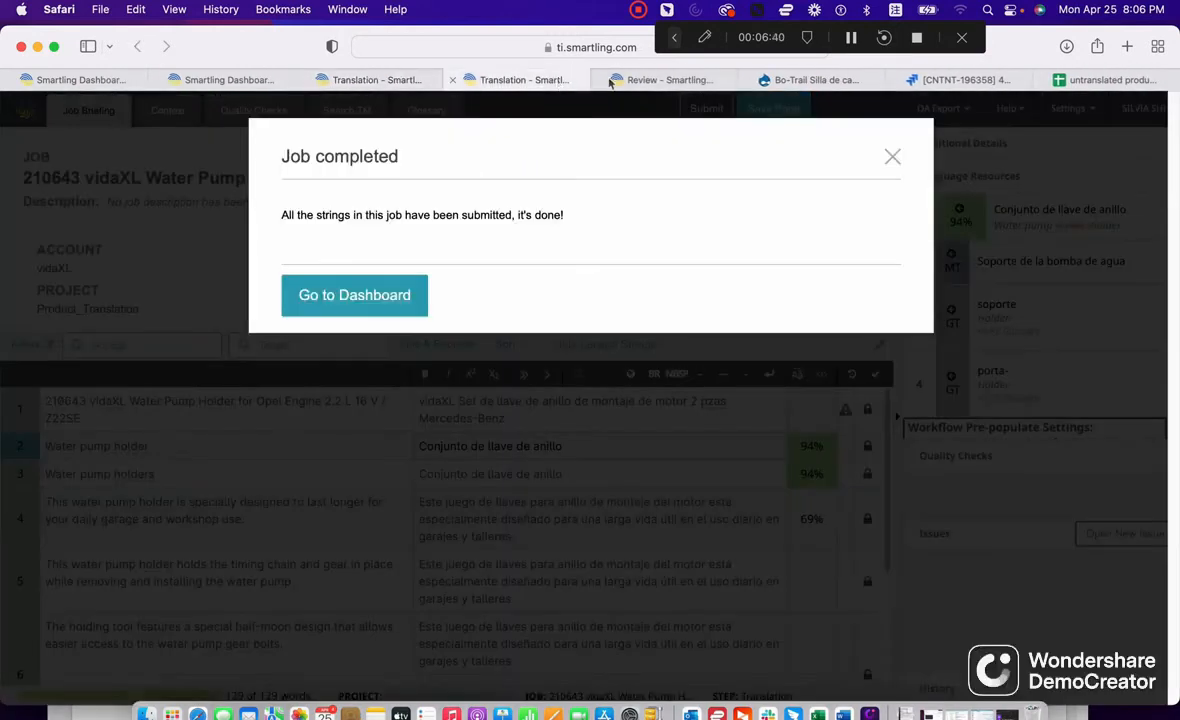
pyautogui.click(609, 82)
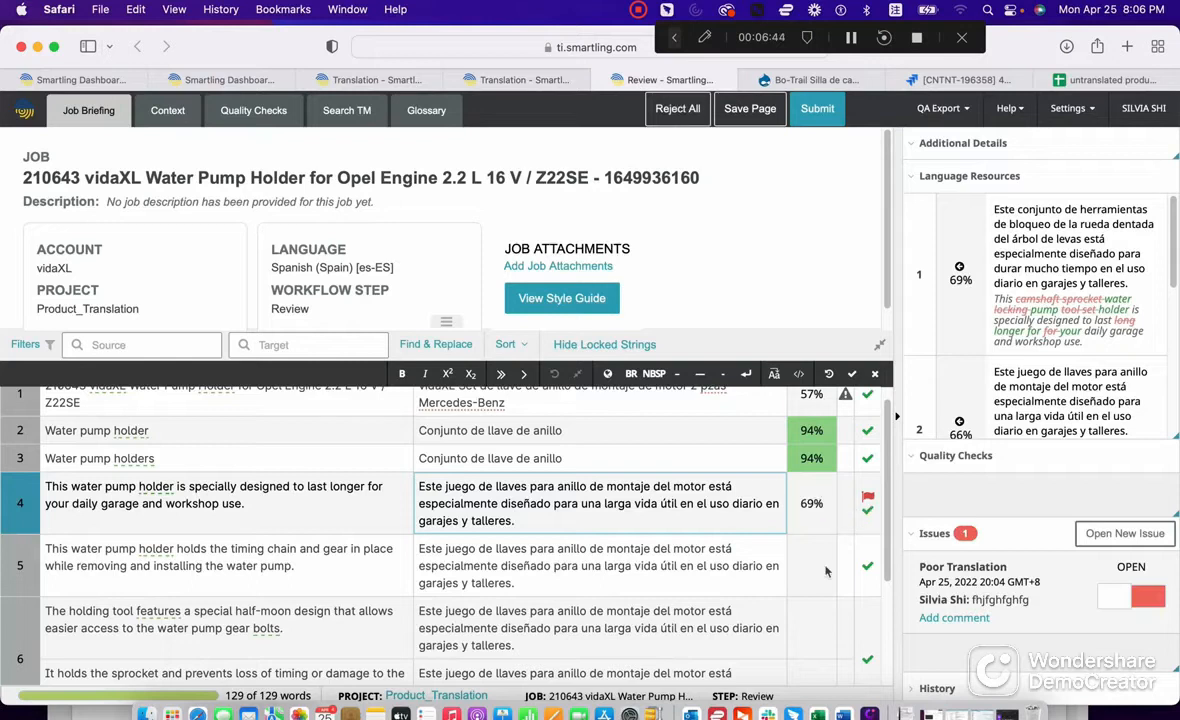
pyautogui.click(734, 570)
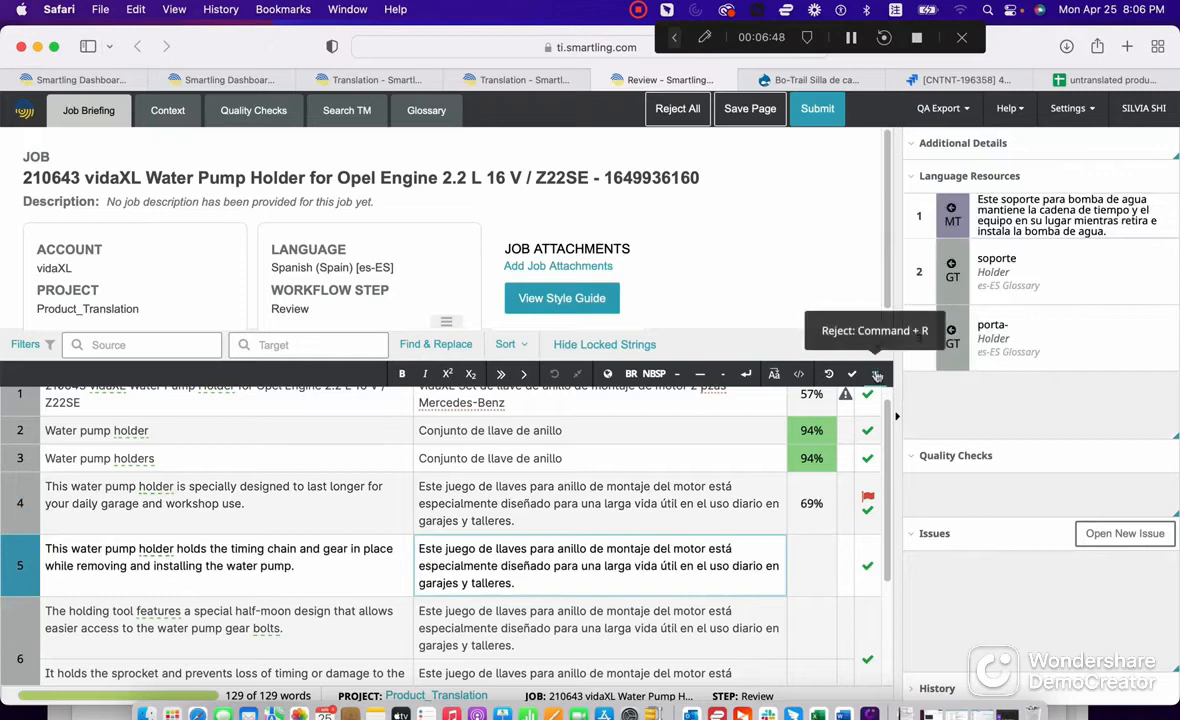
pyautogui.click(875, 373)
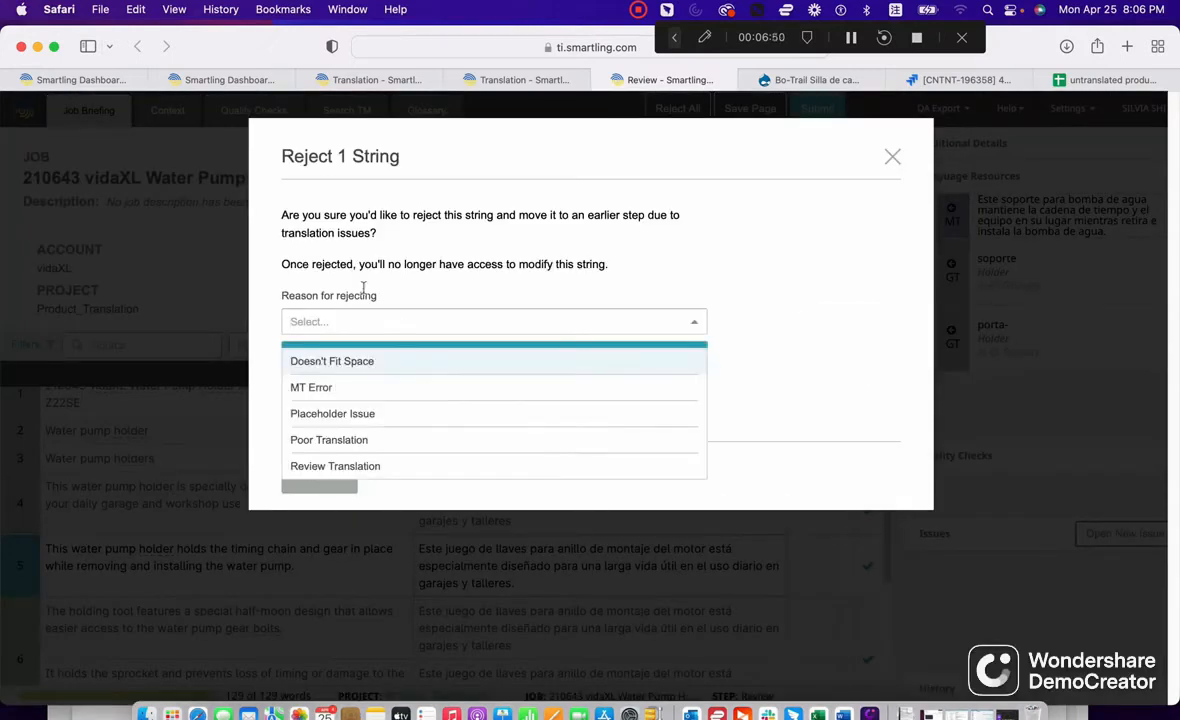
pyautogui.click(892, 156)
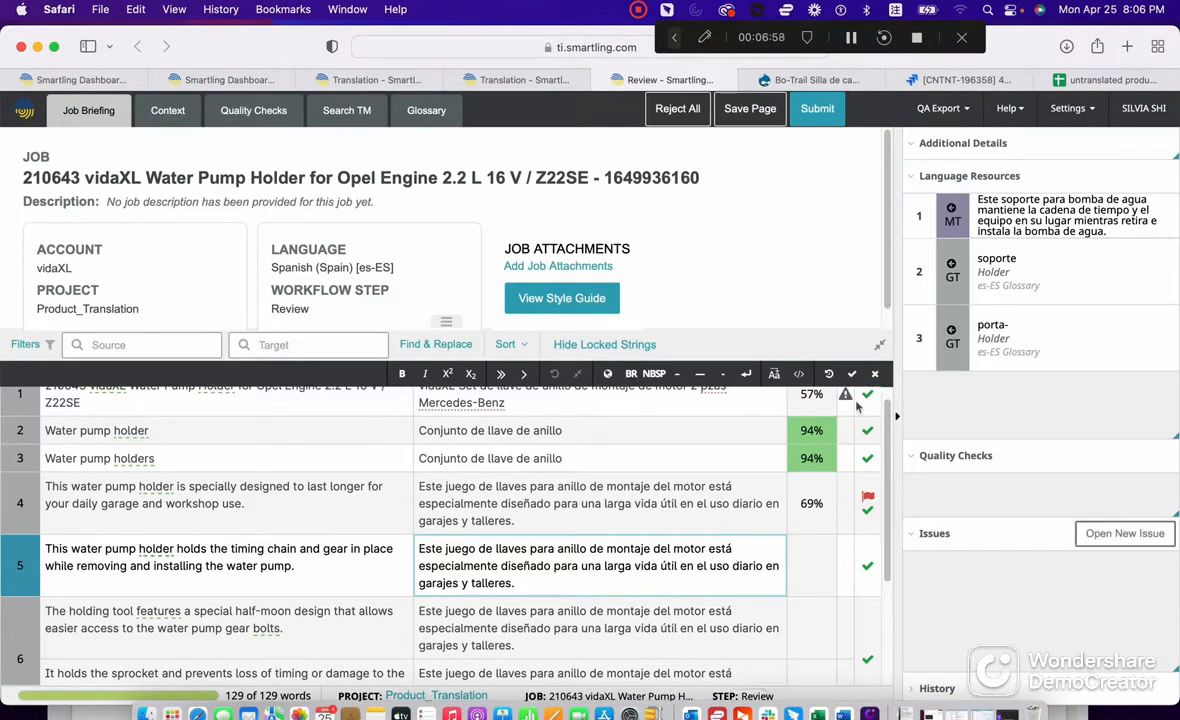
pyautogui.click(877, 378)
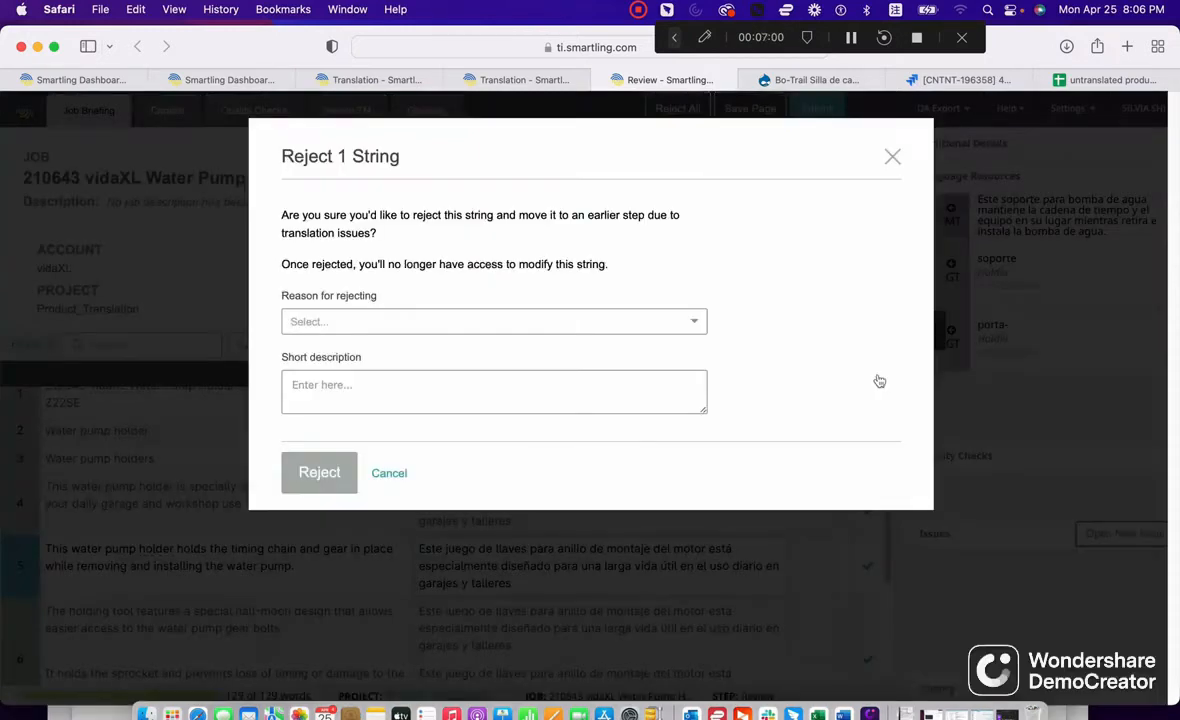
pyautogui.click(448, 320)
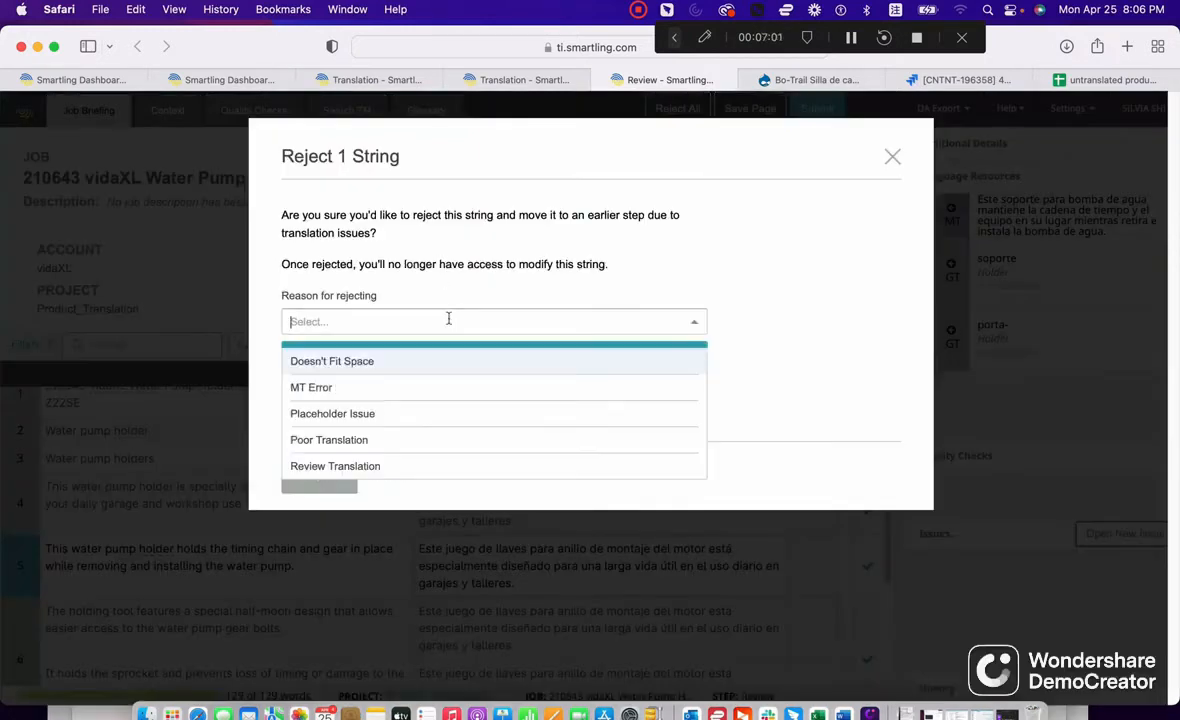
pyautogui.click(450, 437)
pyautogui.click(437, 395)
pyautogui.write('<')
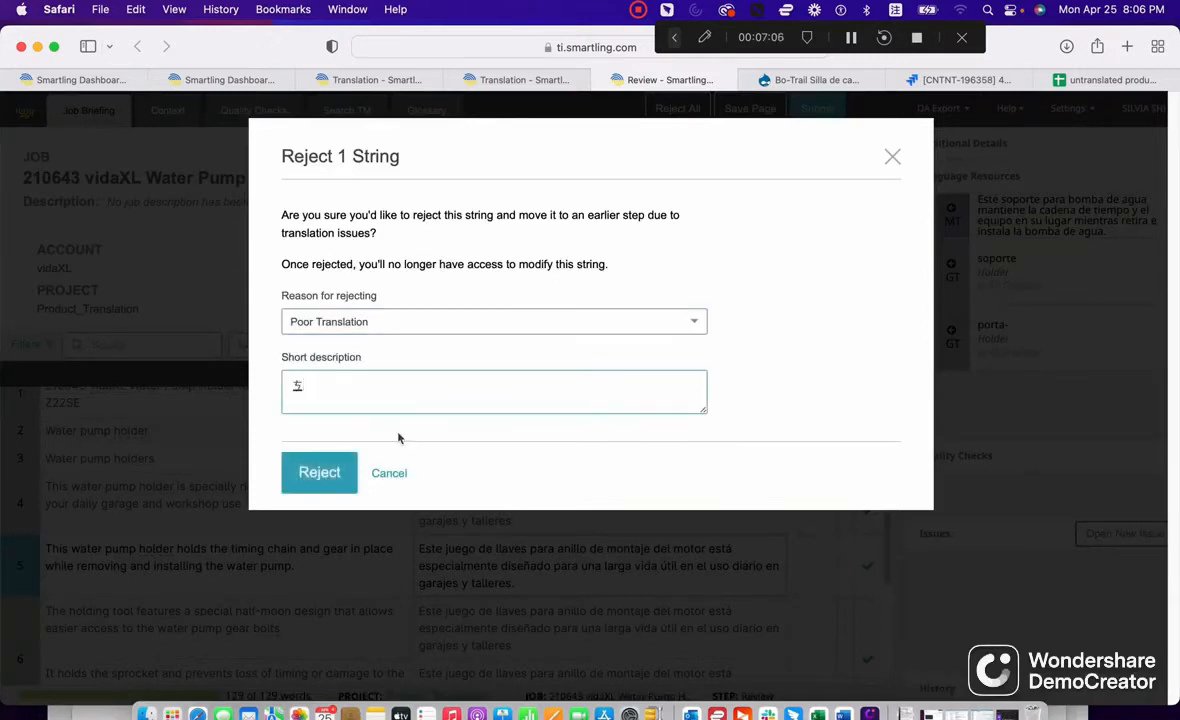
pyautogui.press('Escape')
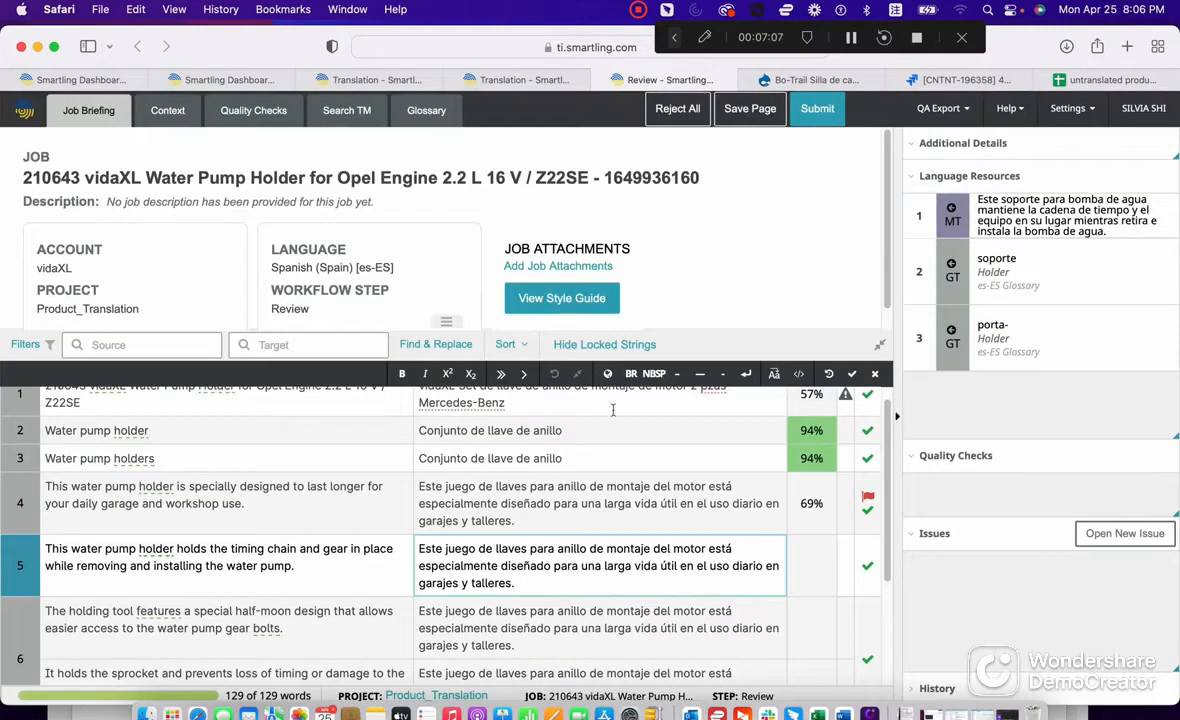
# Step: Reject string 5 with the reason Poor Translation and the short description "ssss"
pyautogui.click(875, 375)
pyautogui.click(385, 321)
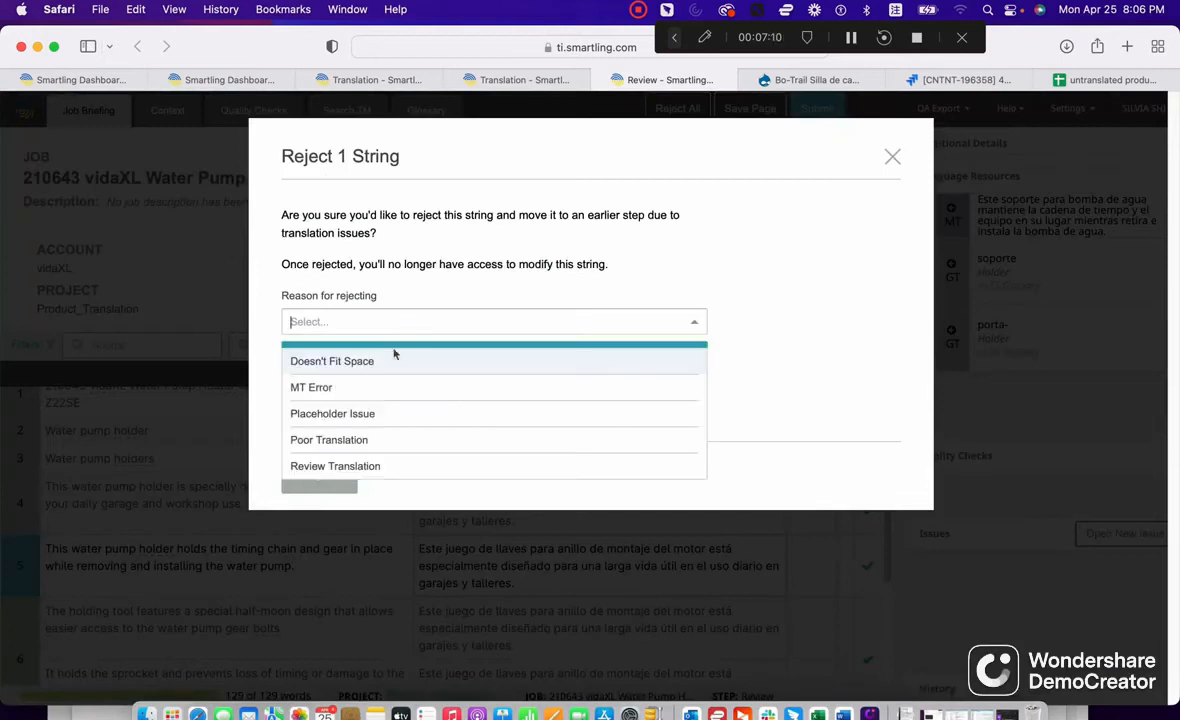
pyautogui.click(374, 440)
pyautogui.click(367, 401)
pyautogui.write('ㅋ')
pyautogui.press('BackSpace')
pyautogui.write('ss')
pyautogui.click(312, 470)
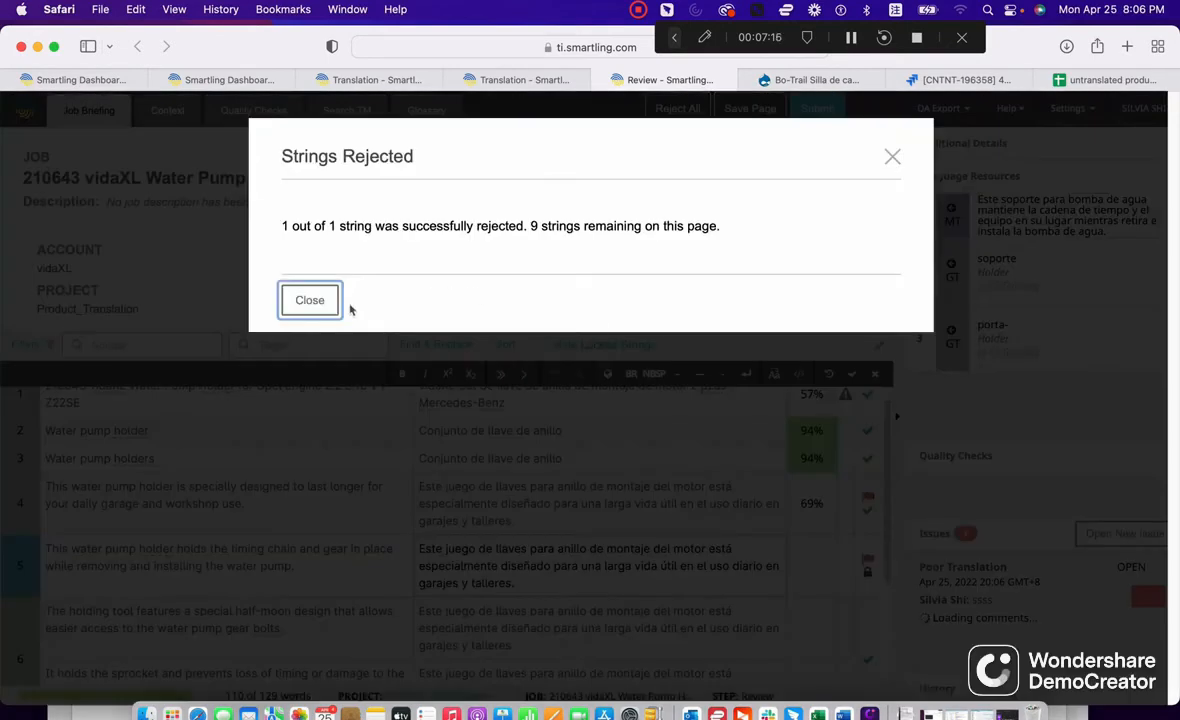
pyautogui.click(348, 307)
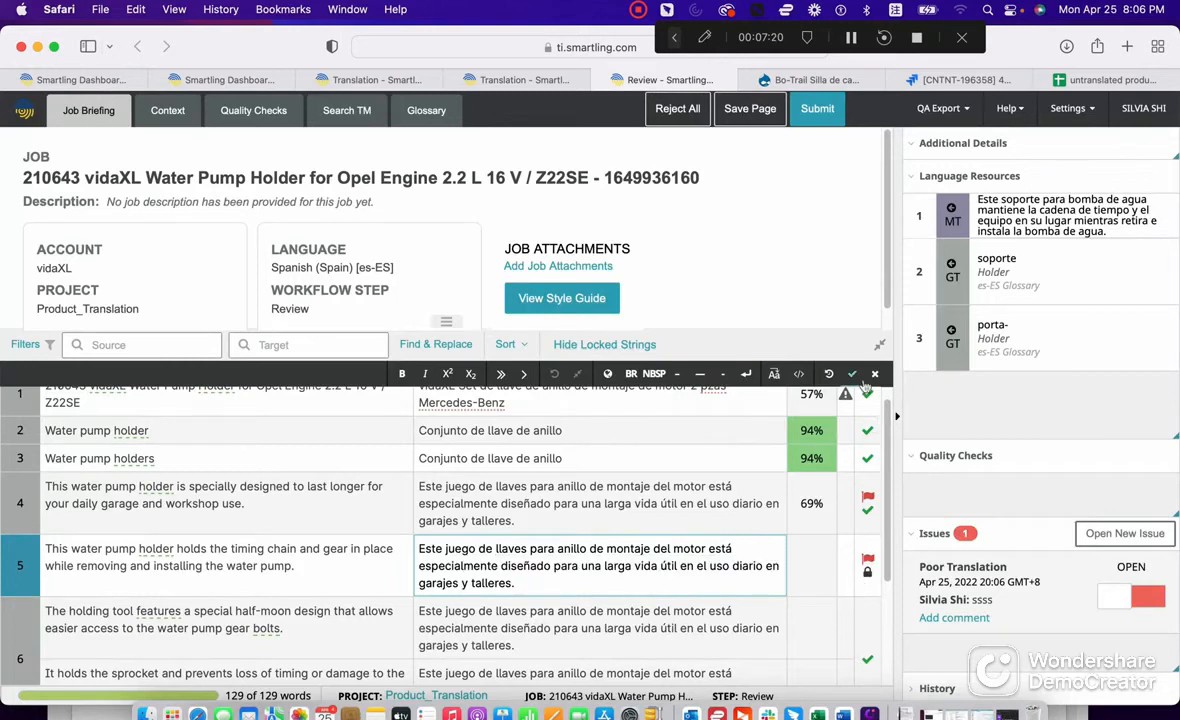
# Step: Save all strings on the 210643 review page and look through their status marks
pyautogui.click(758, 119)
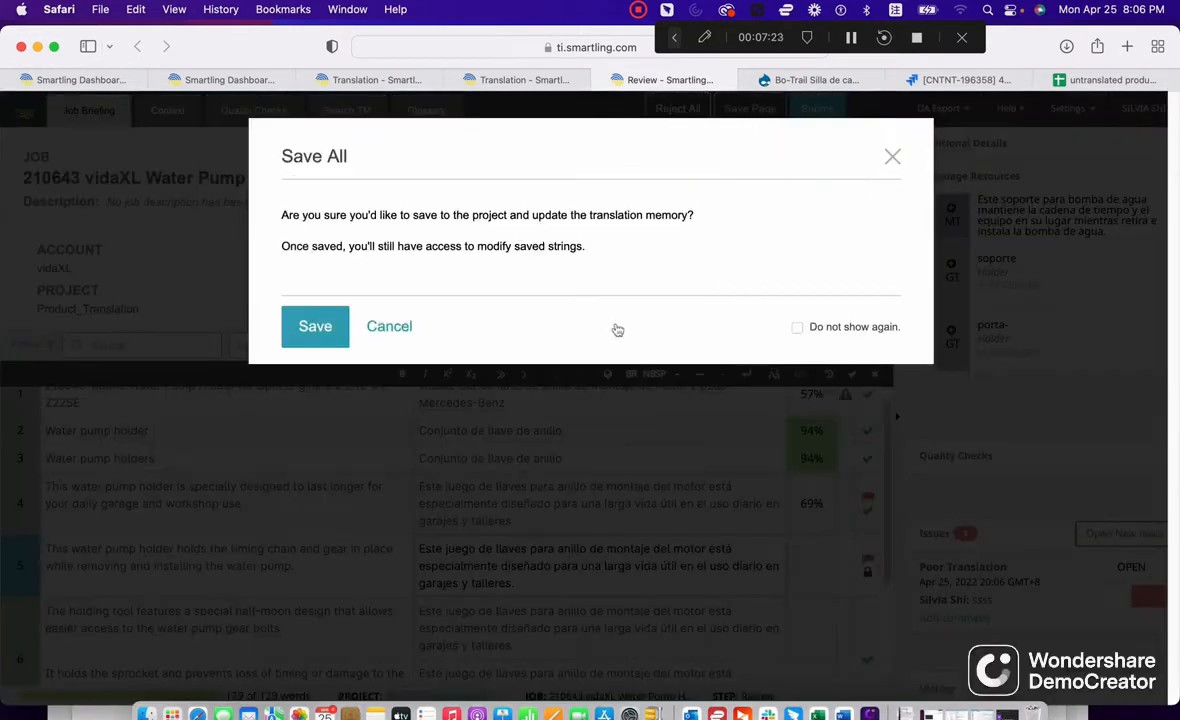
pyautogui.click(318, 327)
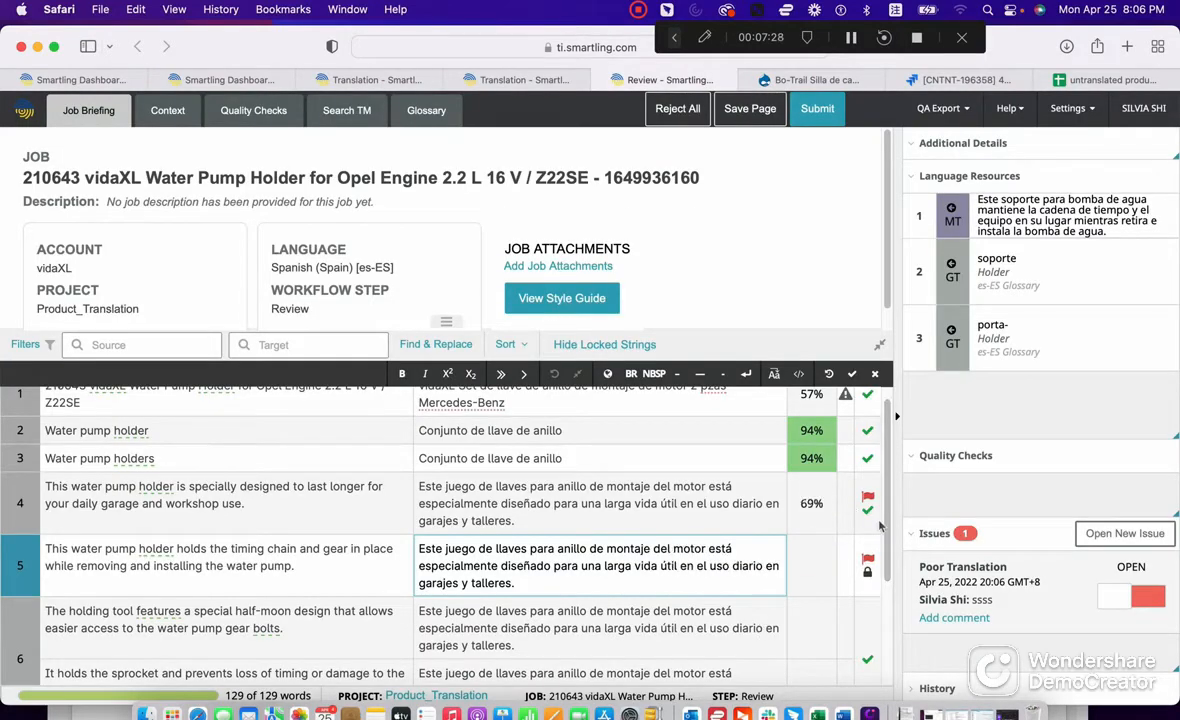
pyautogui.scroll(-3, 878, 528)
pyautogui.scroll(1, 873, 541)
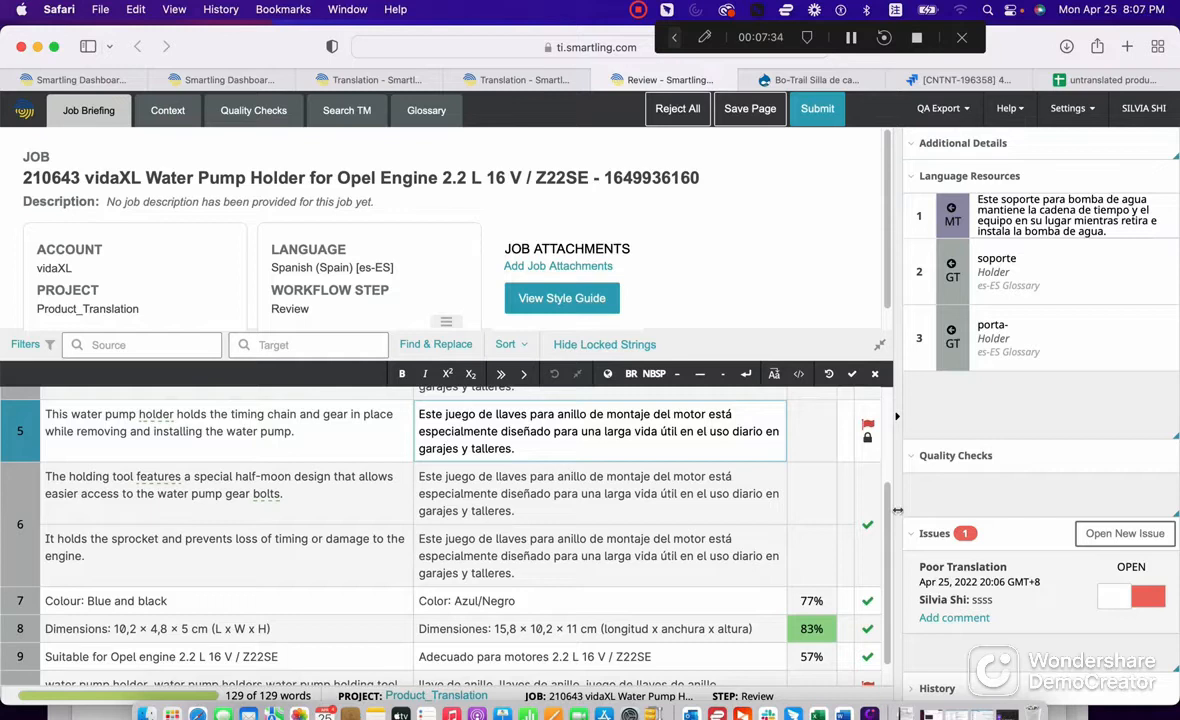
pyautogui.scroll(1, 862, 506)
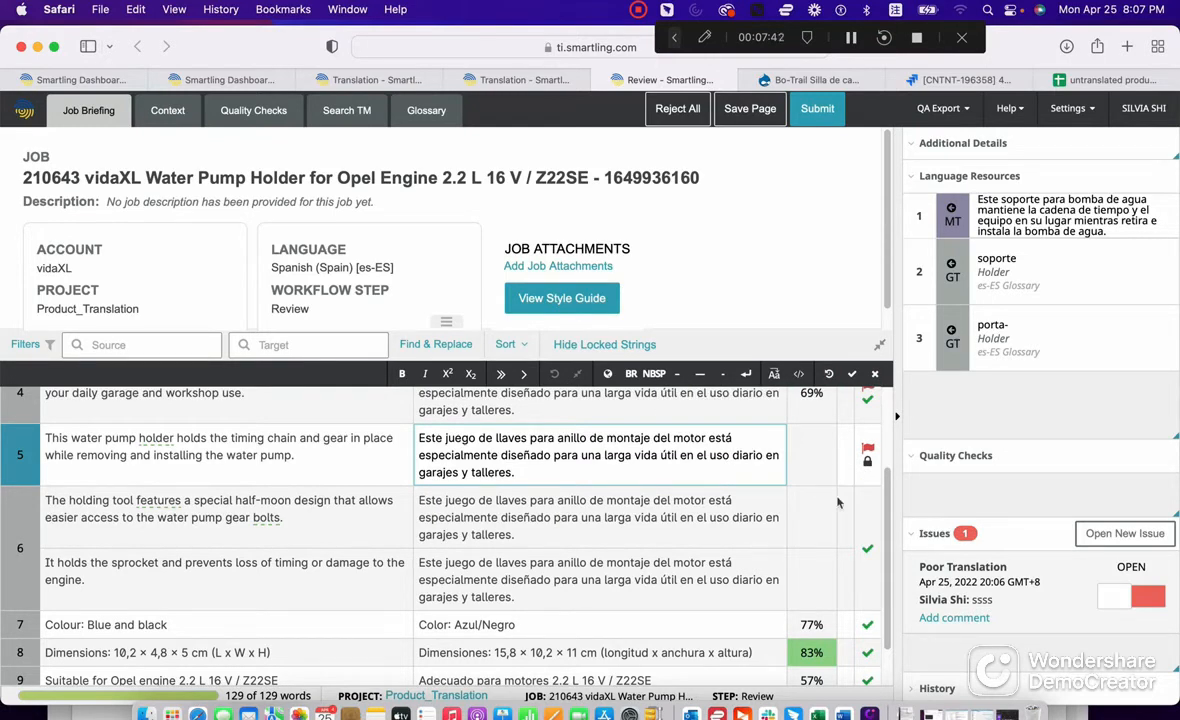
pyautogui.scroll(5, 838, 502)
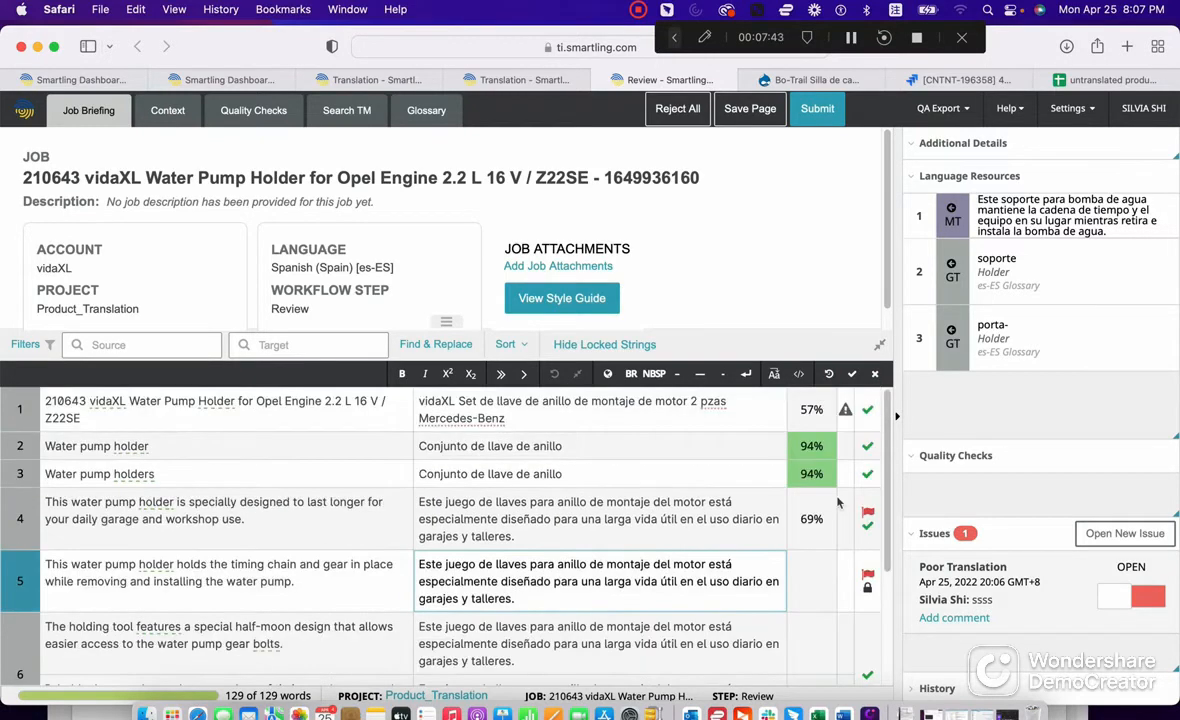
# Step: Submit all saved translations in job 210643 and go to the dashboard
pyautogui.click(831, 116)
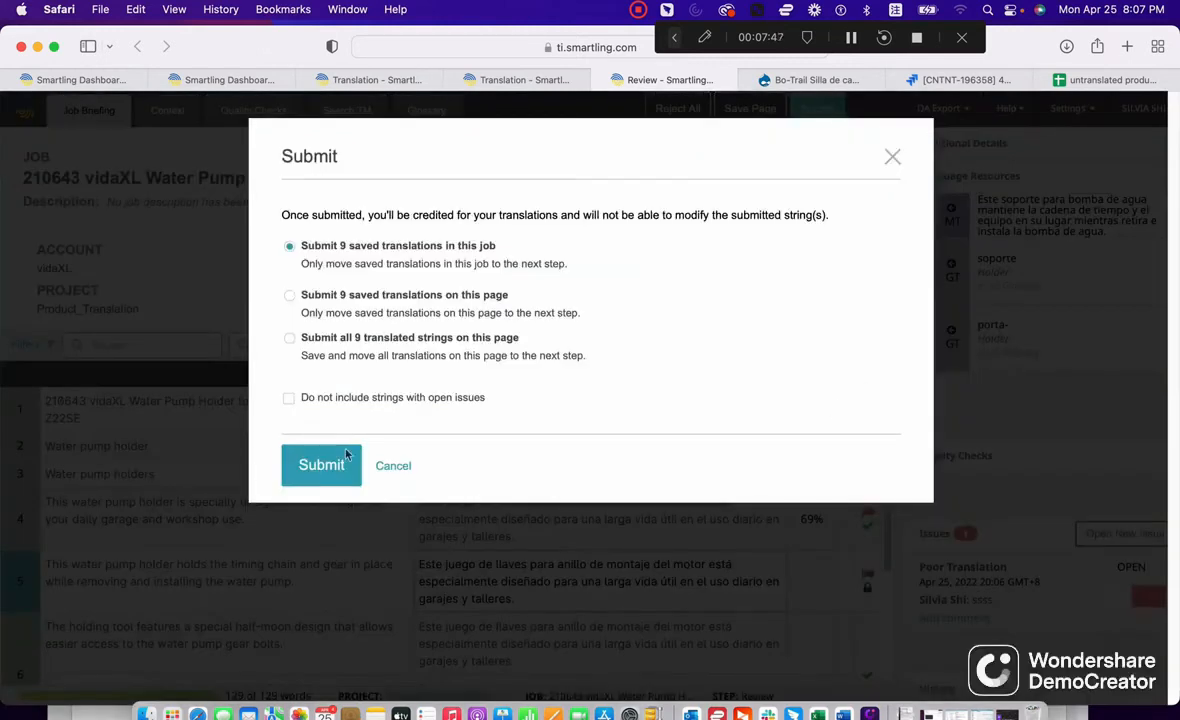
pyautogui.click(320, 424)
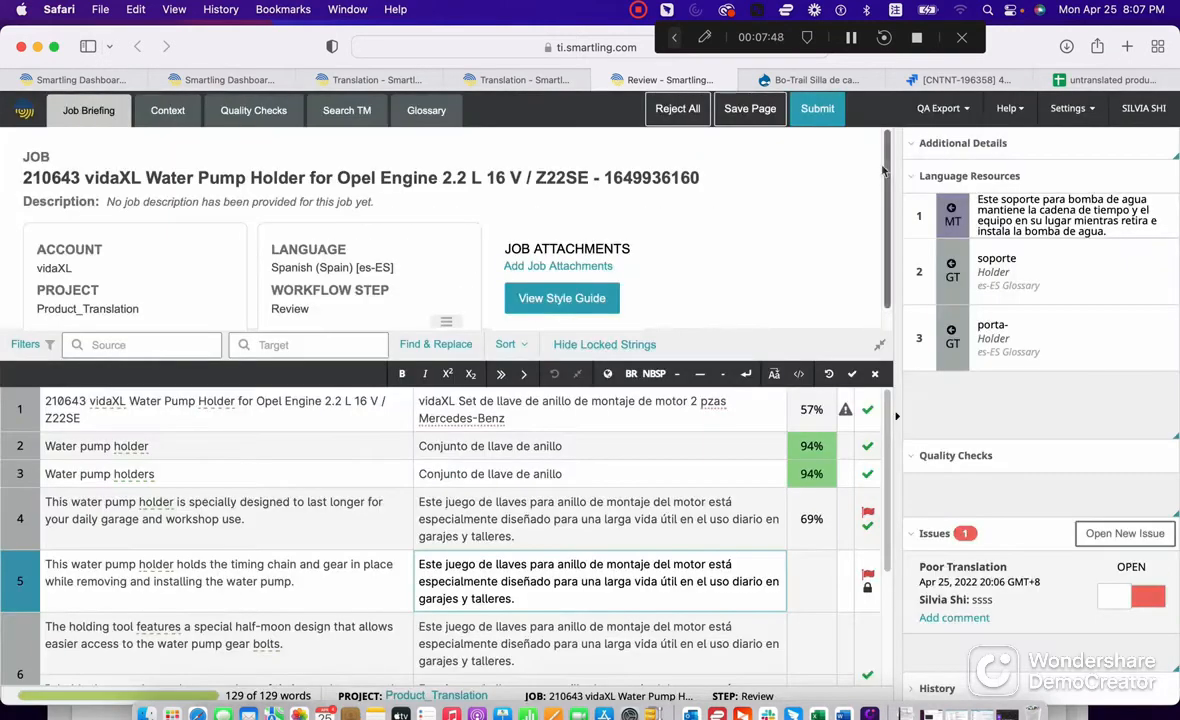
pyautogui.click(390, 305)
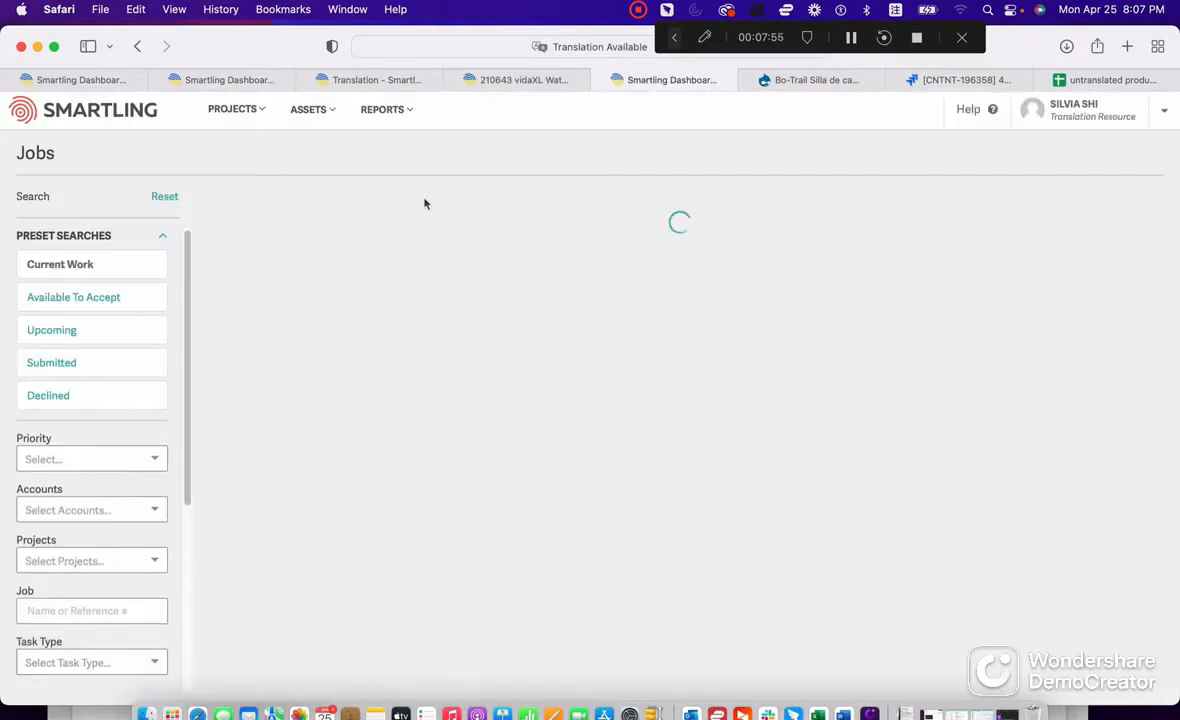
# Step: Switch to the Strings list of job 210643 and filter it by the status In Progress
pyautogui.click(342, 82)
pyautogui.click(228, 80)
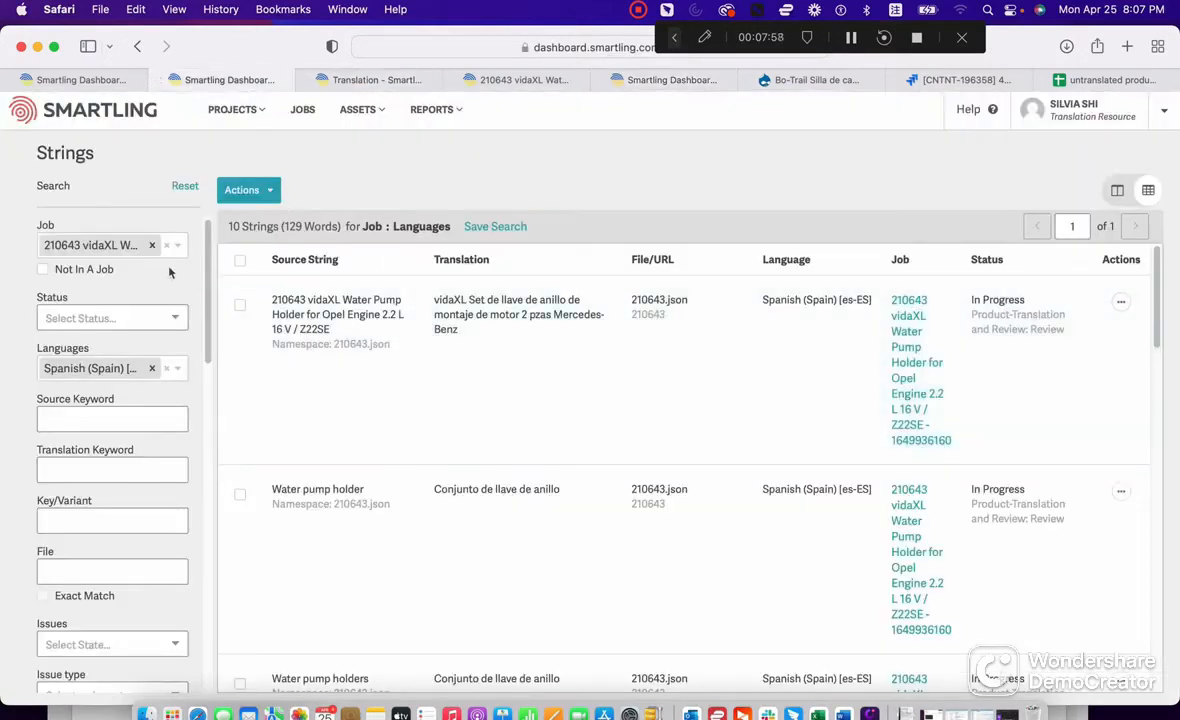
pyautogui.click(158, 318)
pyautogui.click(160, 364)
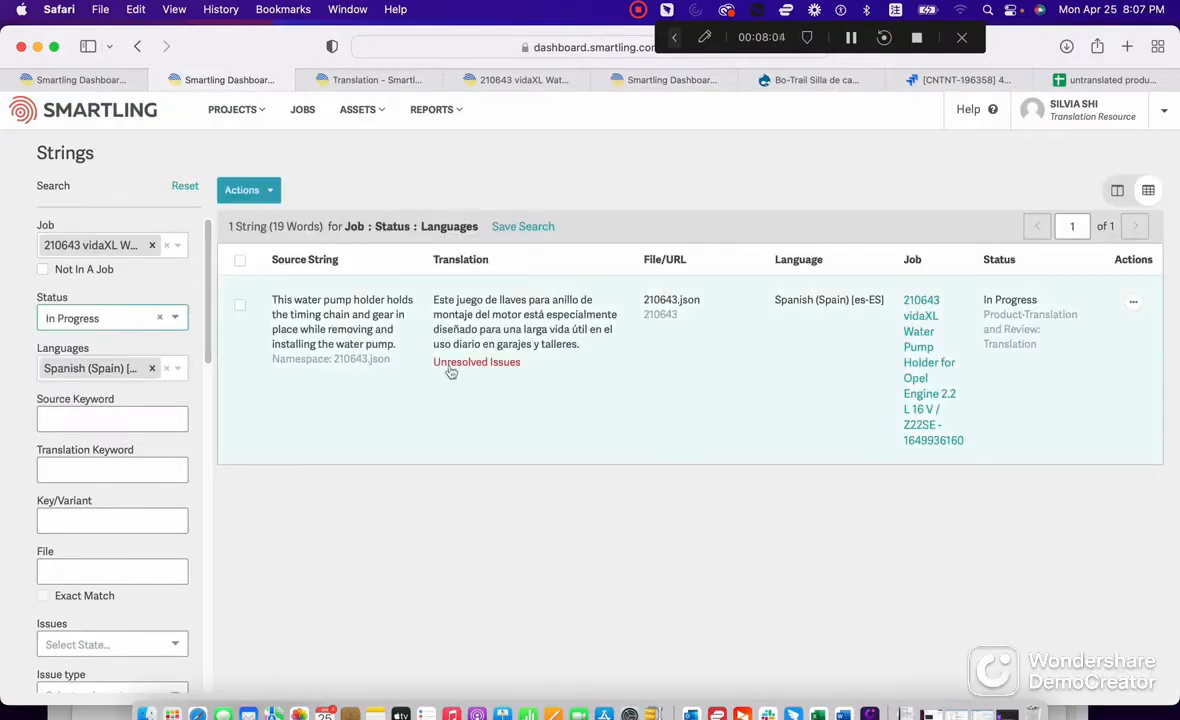
# Step: Open the rejected string in the CAT tool and set its Poor Translation issue to closed
pyautogui.click(1132, 301)
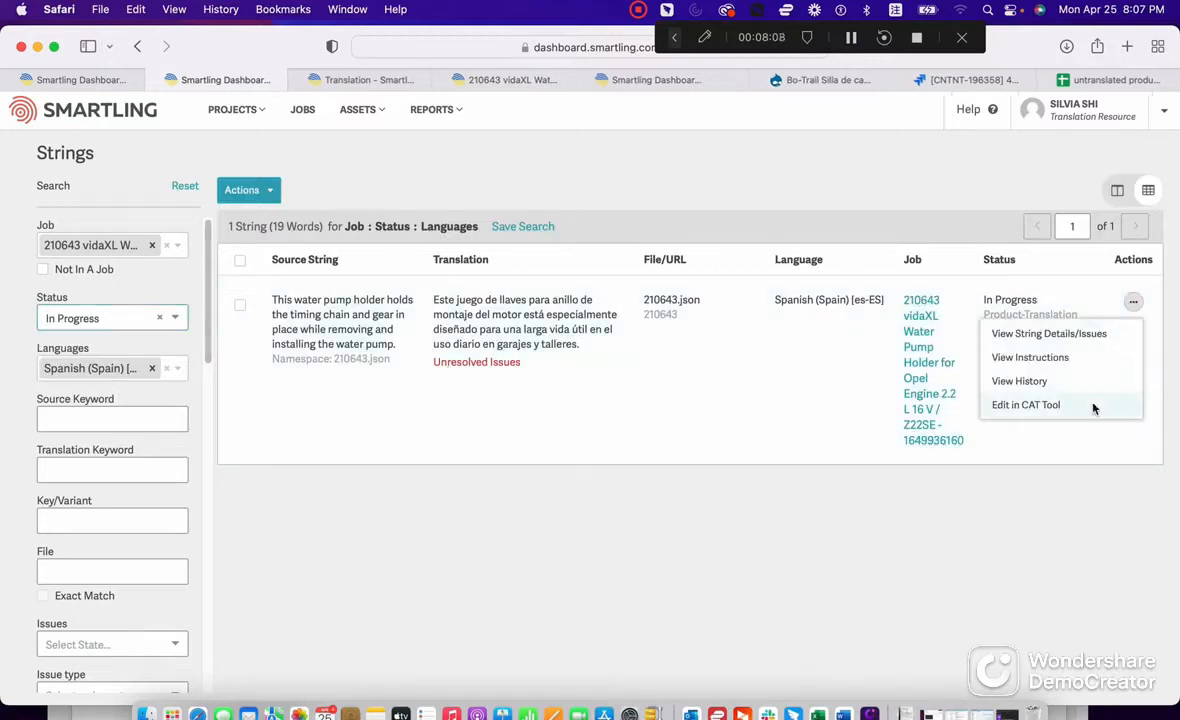
pyautogui.click(1093, 406)
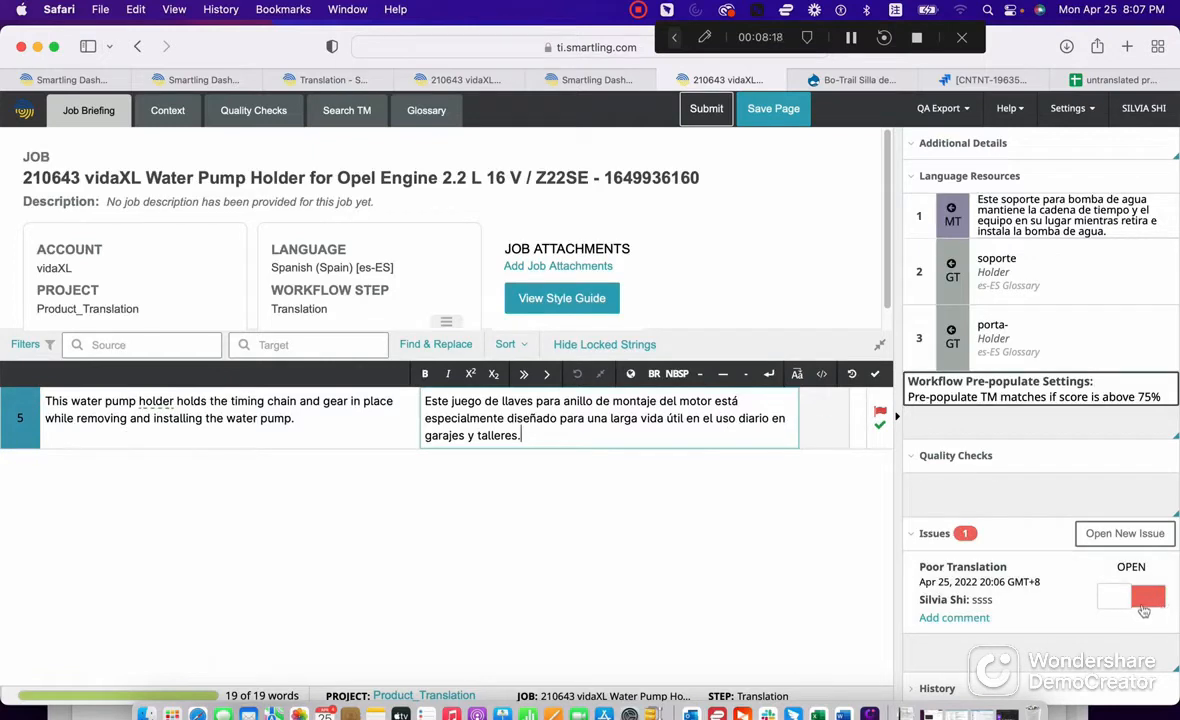
pyautogui.click(1152, 597)
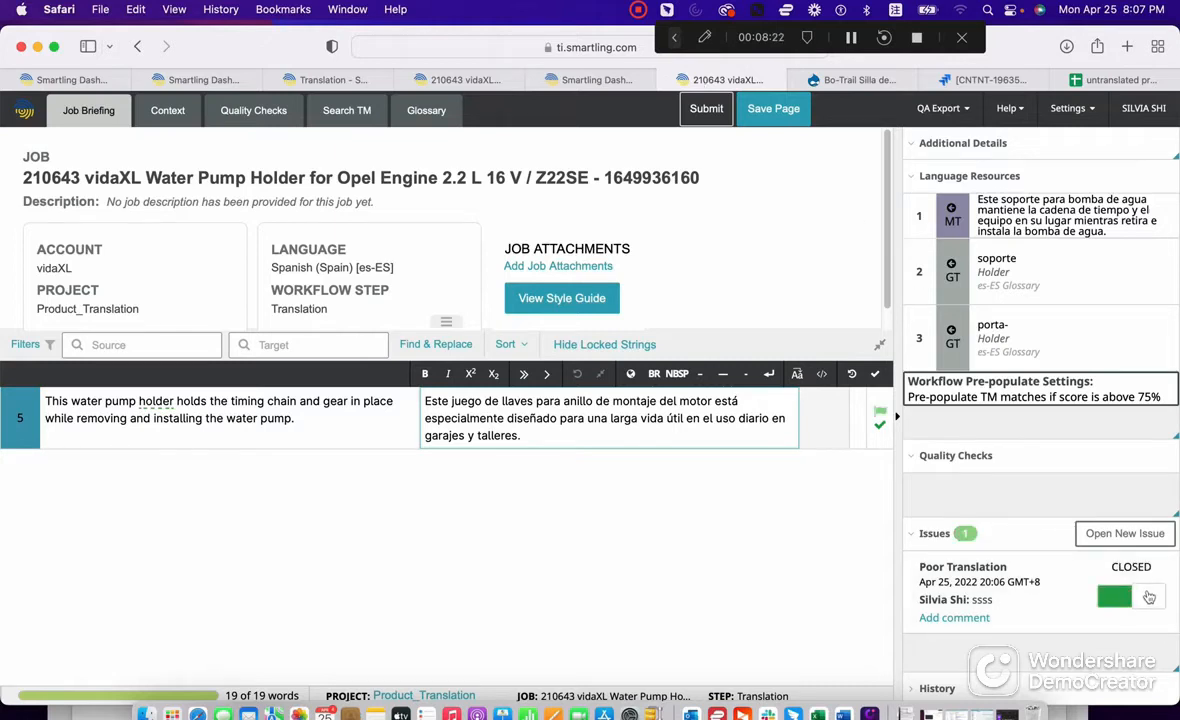
# Step: Save the page with string 5 and submit the string from the Translation step
pyautogui.click(786, 113)
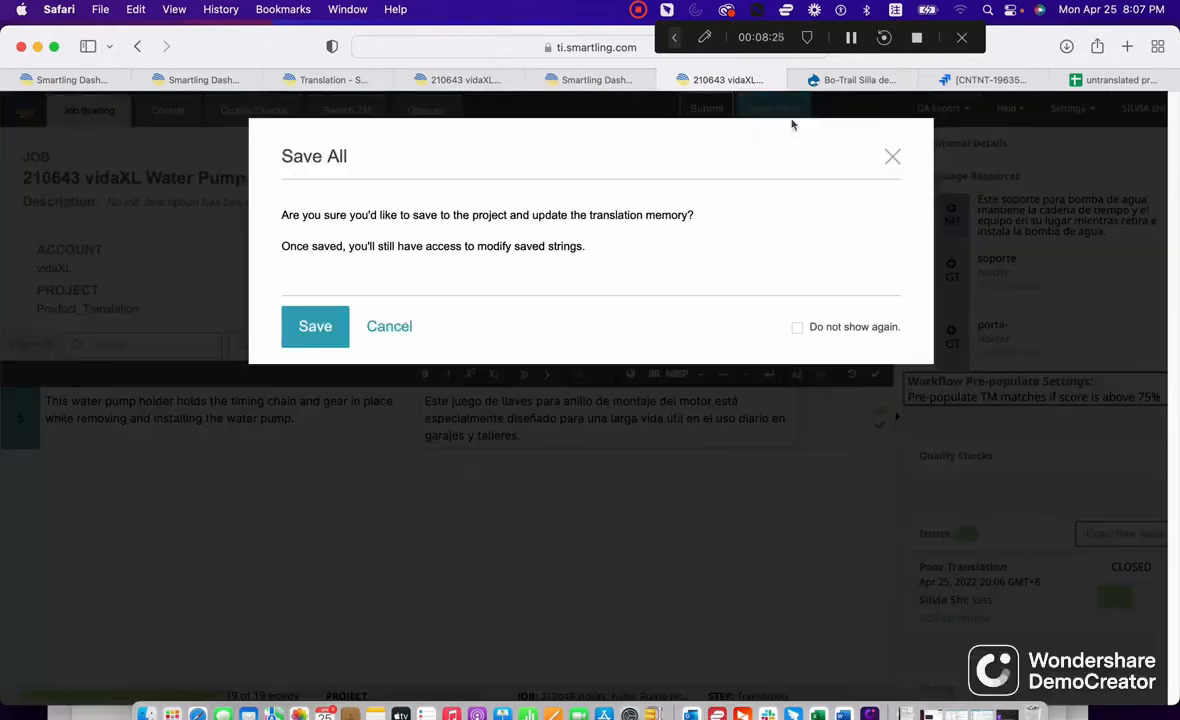
pyautogui.click(314, 327)
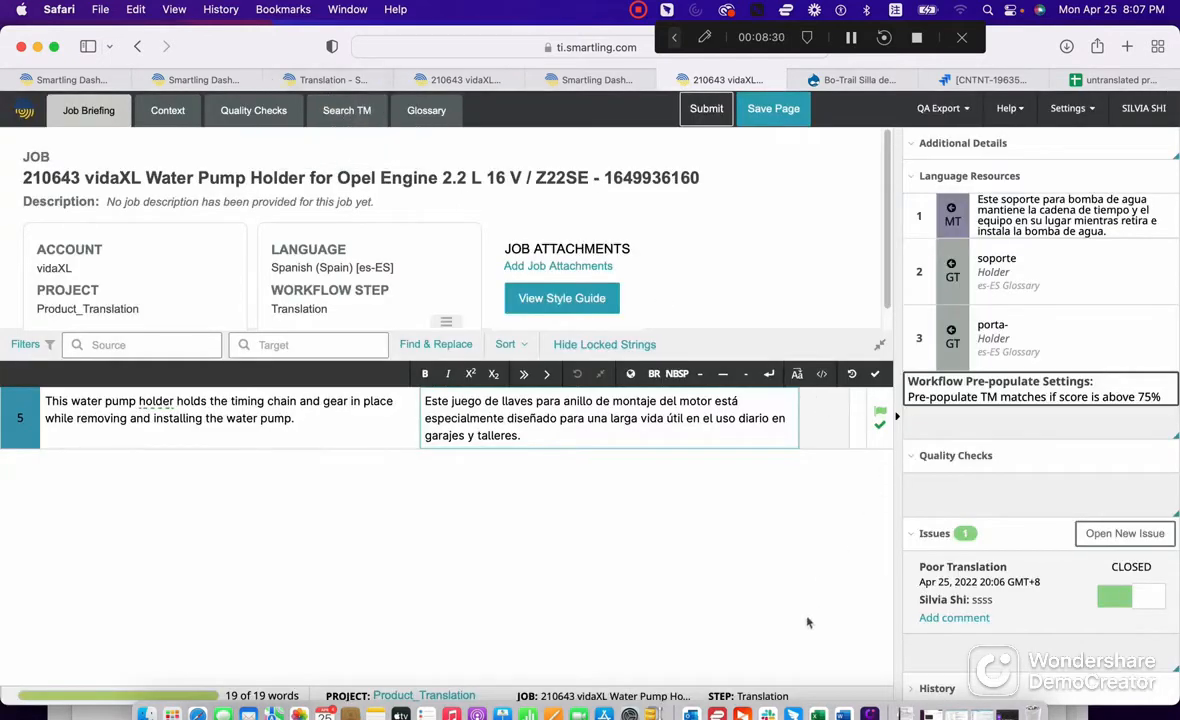
pyautogui.click(706, 110)
pyautogui.click(314, 458)
# Step: Return to the Strings list and reapply the In Progress status filter to refresh the results
pyautogui.click(188, 82)
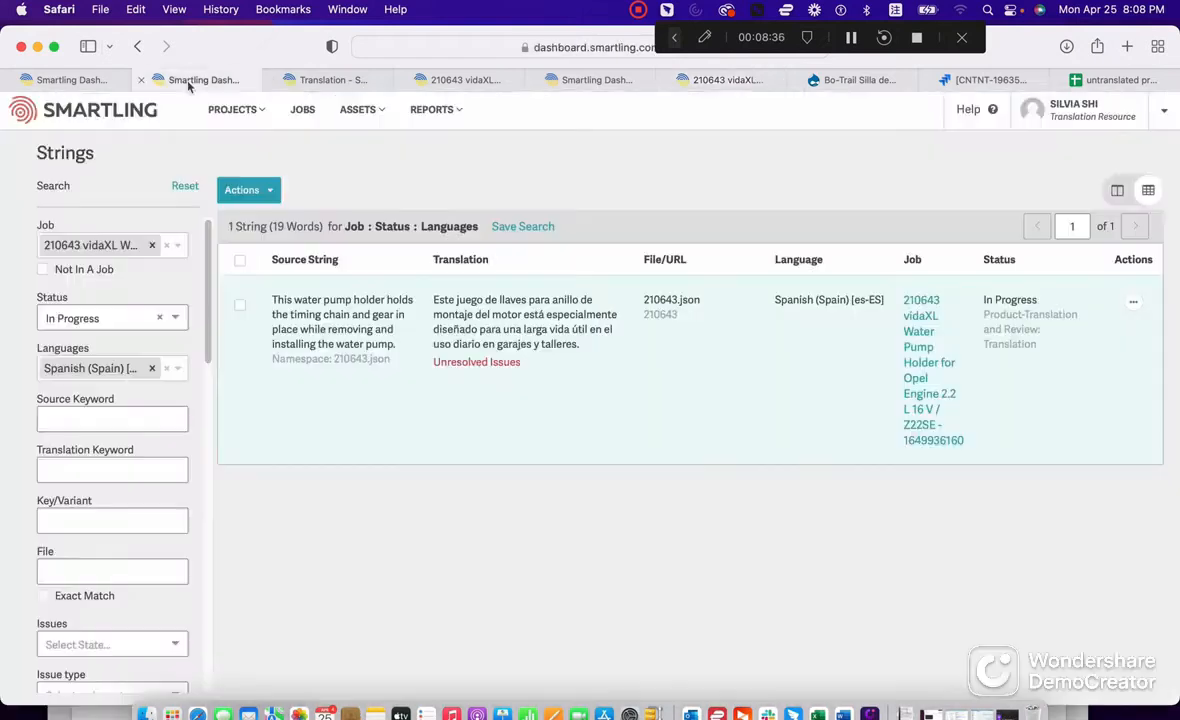
pyautogui.click(176, 318)
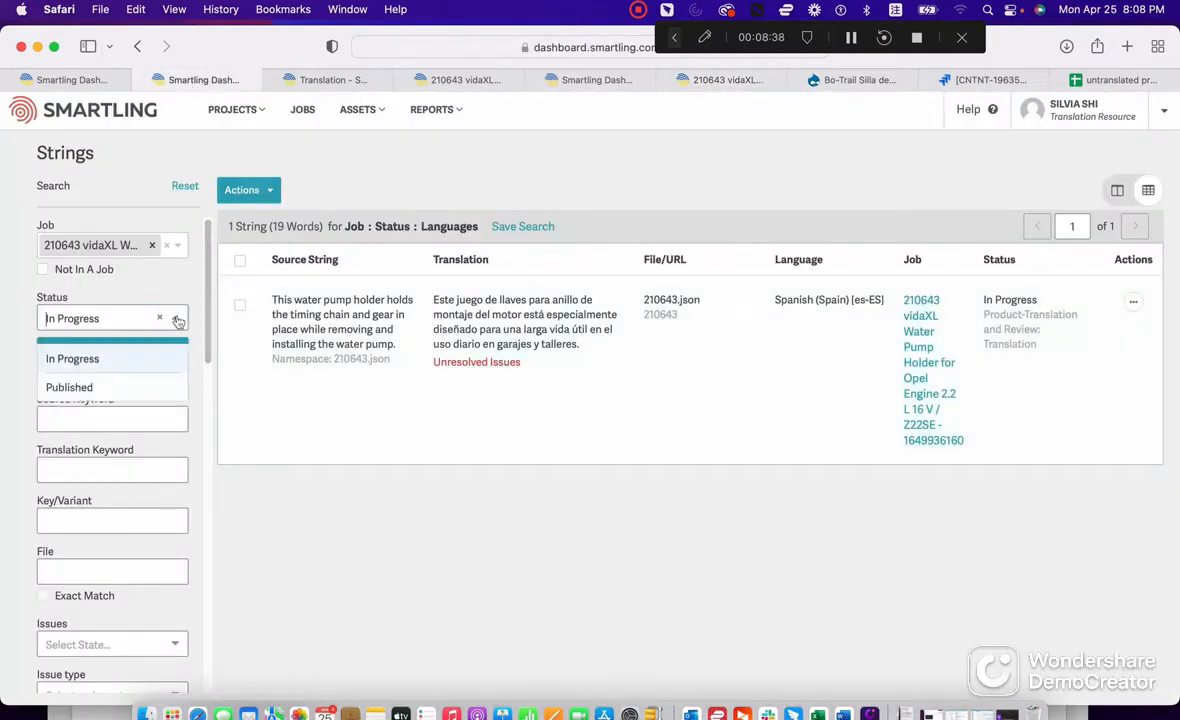
pyautogui.click(157, 366)
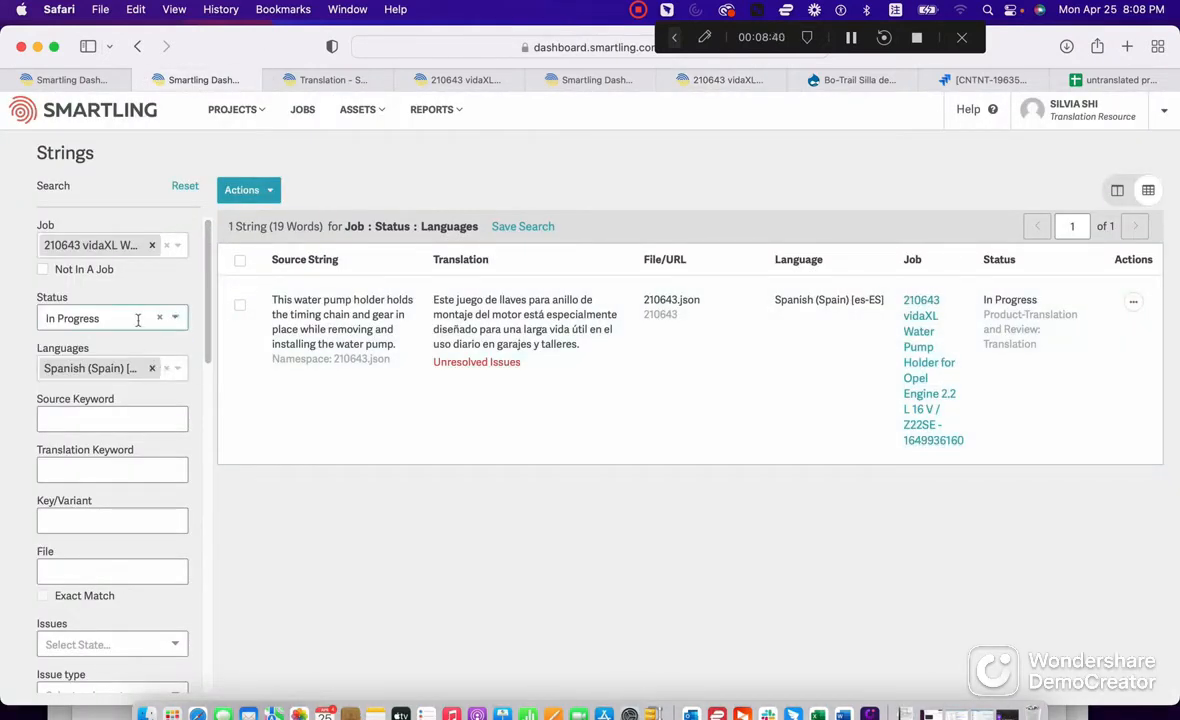
pyautogui.click(140, 318)
pyautogui.click(159, 318)
pyautogui.click(170, 318)
pyautogui.click(155, 358)
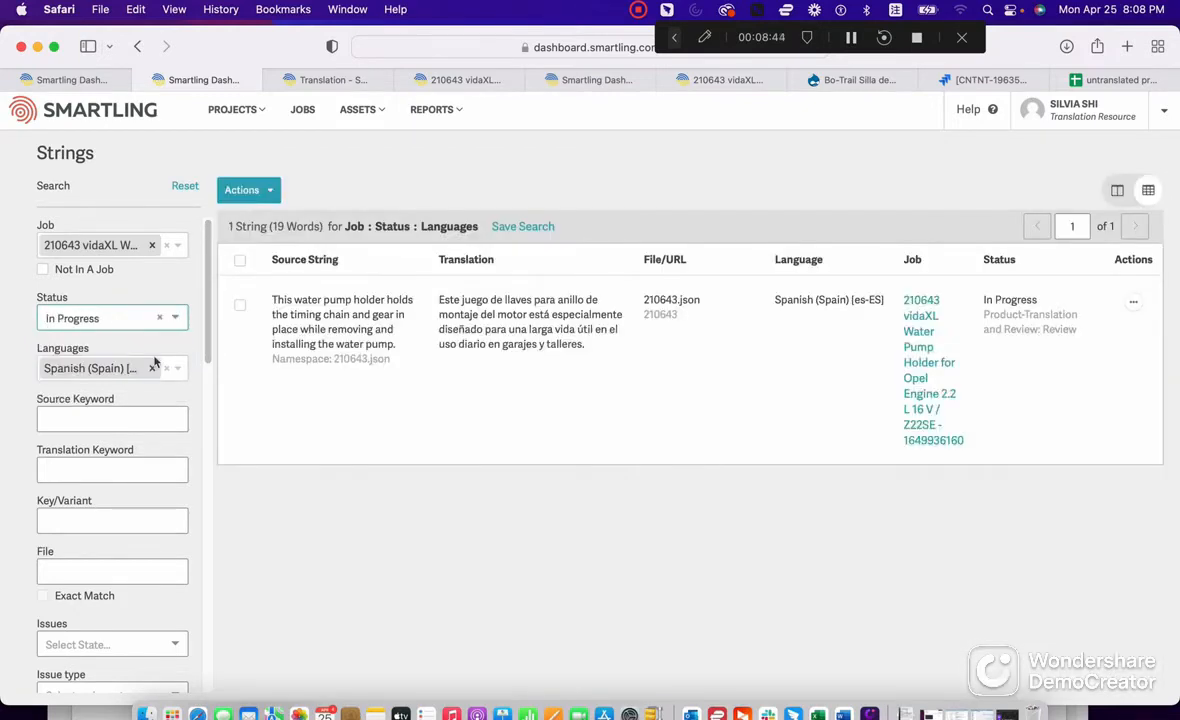
# Step: Select the In Progress water pump holder string of job 210643 and open it in the CAT tool
pyautogui.click(240, 259)
pyautogui.click(1133, 301)
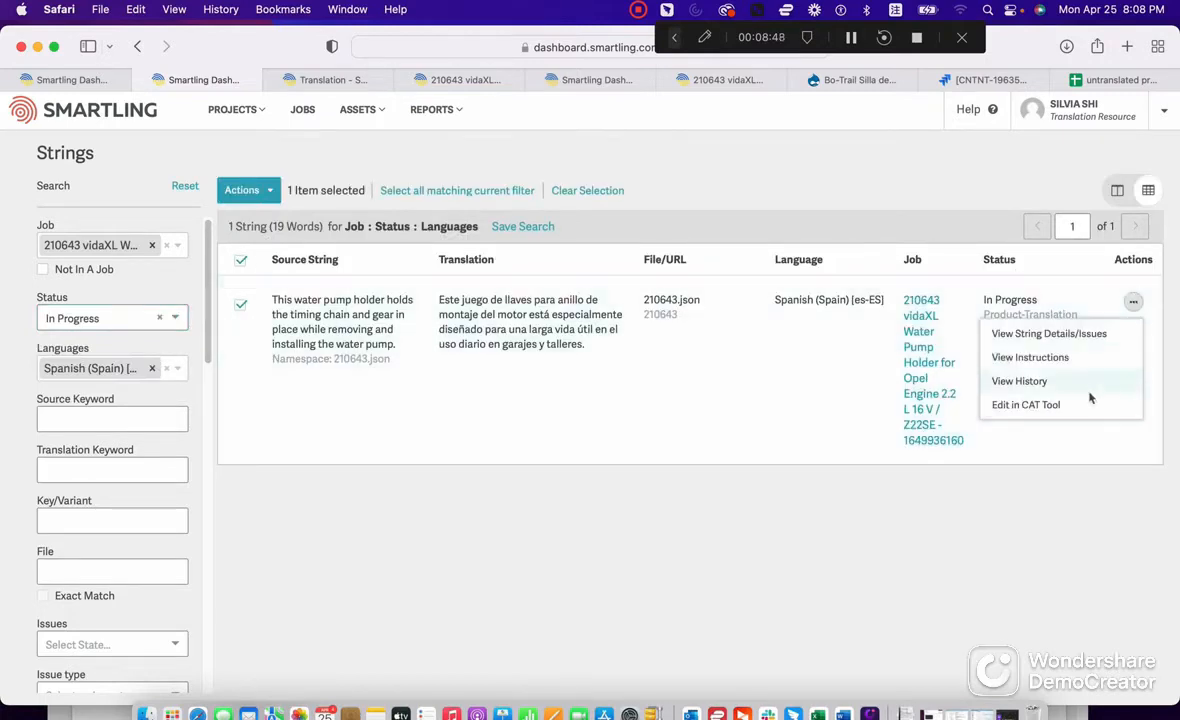
pyautogui.click(1090, 401)
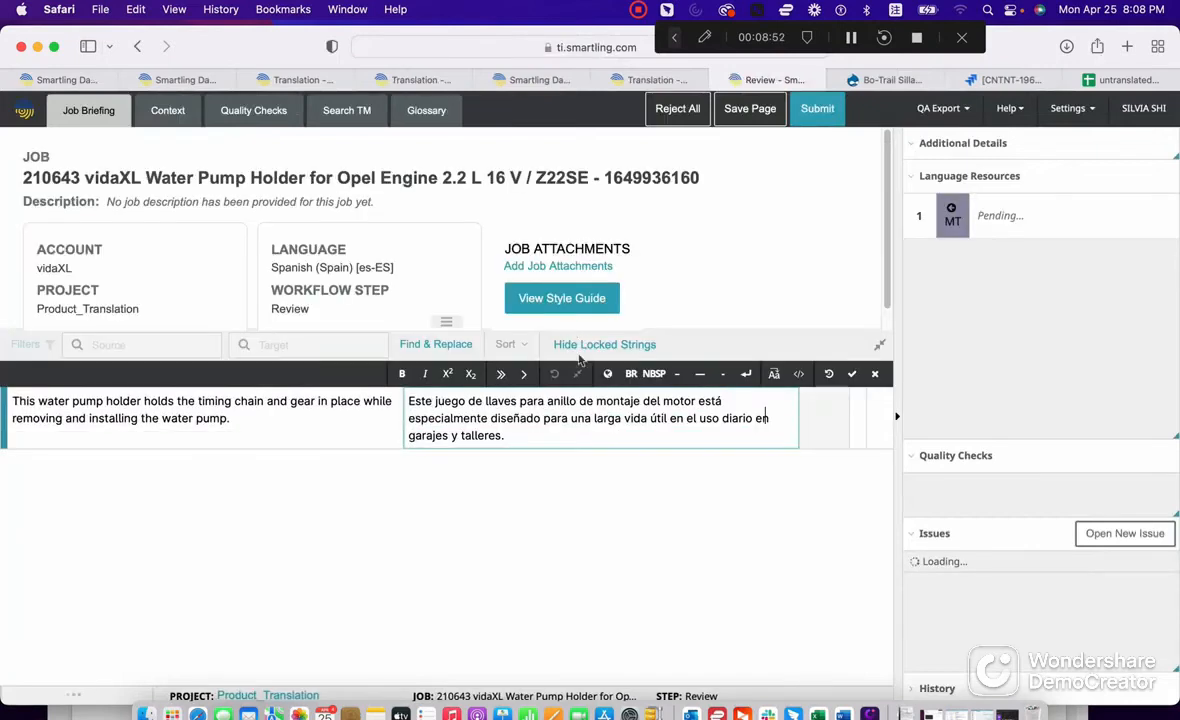
# Step: Save string 5 and submit the 1 saved translation in this job from the Review step
pyautogui.click(851, 377)
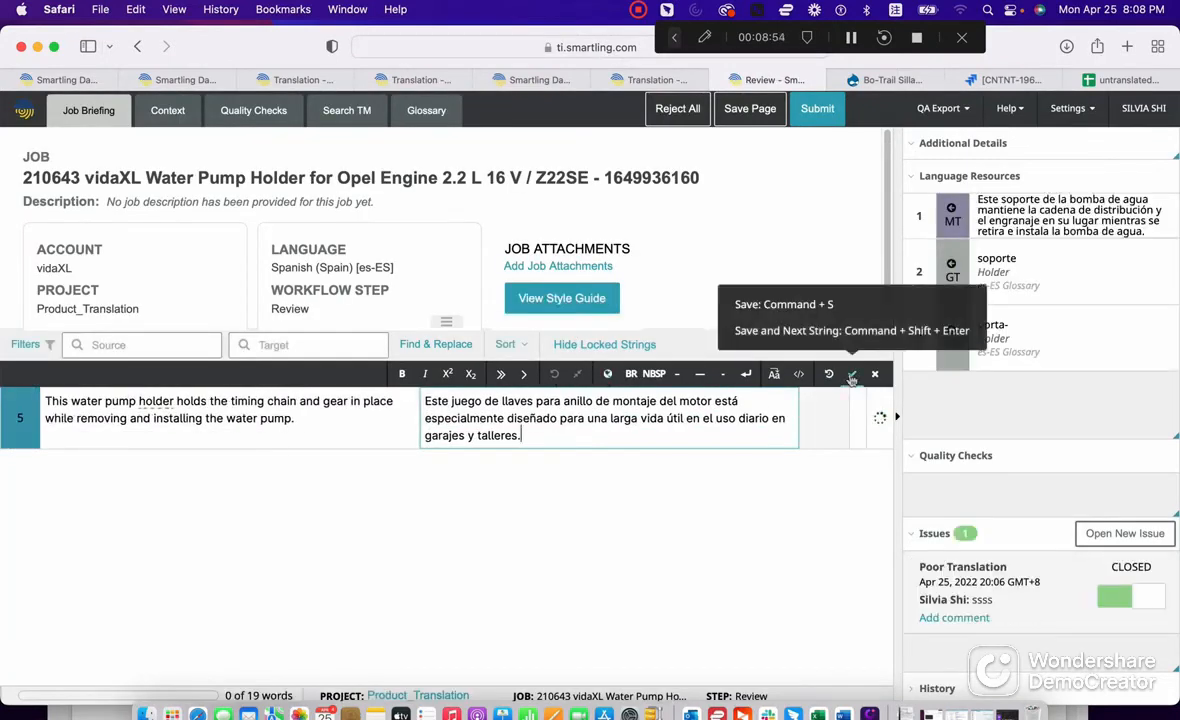
pyautogui.click(816, 109)
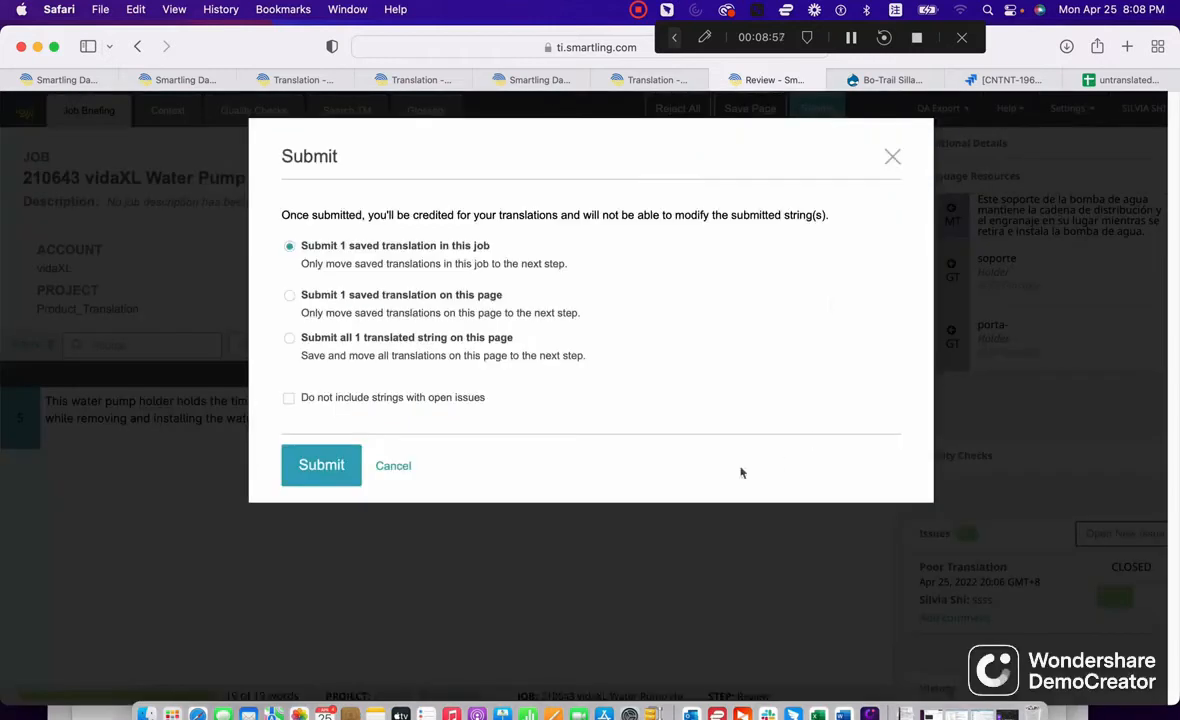
pyautogui.click(342, 470)
pyautogui.click(372, 302)
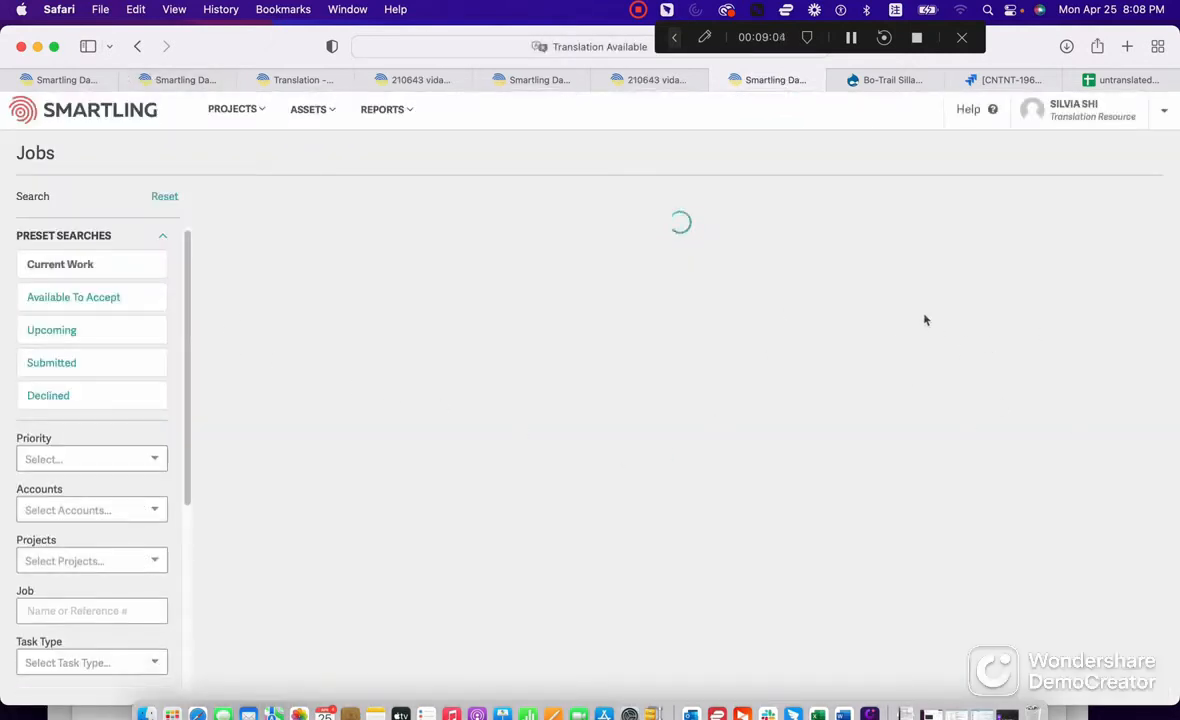
# Step: Go back to the Strings list of job 210643 and reapply the In Progress status filter
pyautogui.click(91, 82)
pyautogui.click(168, 79)
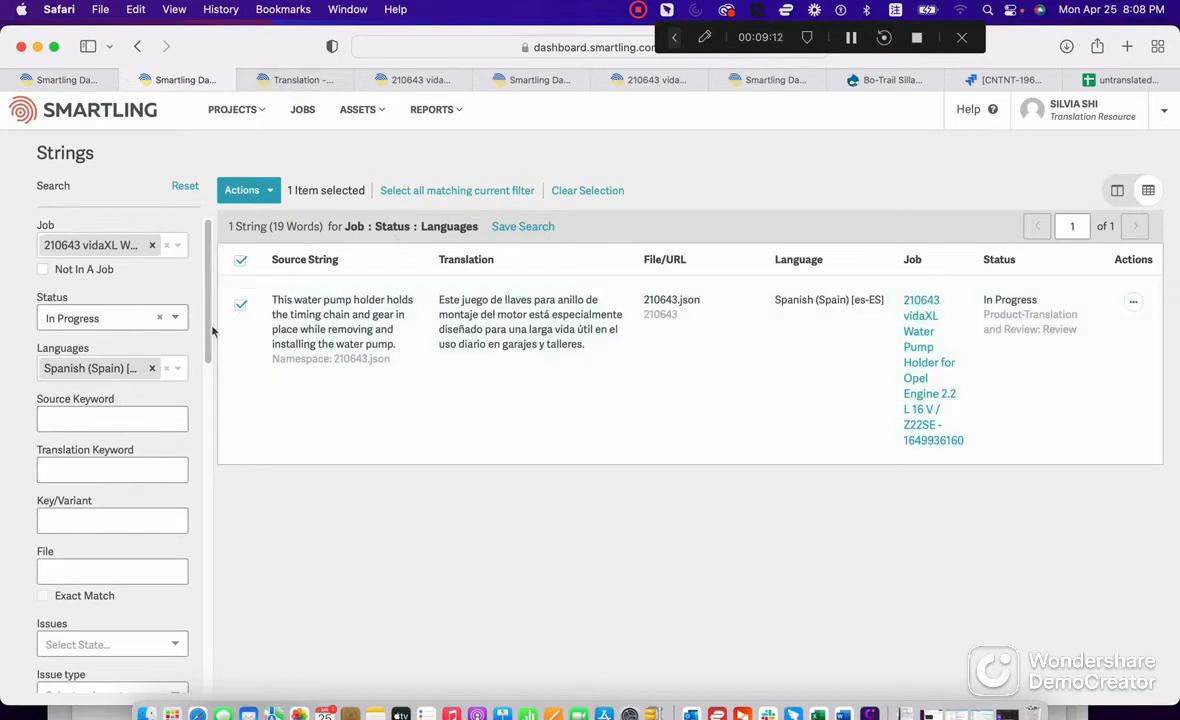
pyautogui.click(159, 317)
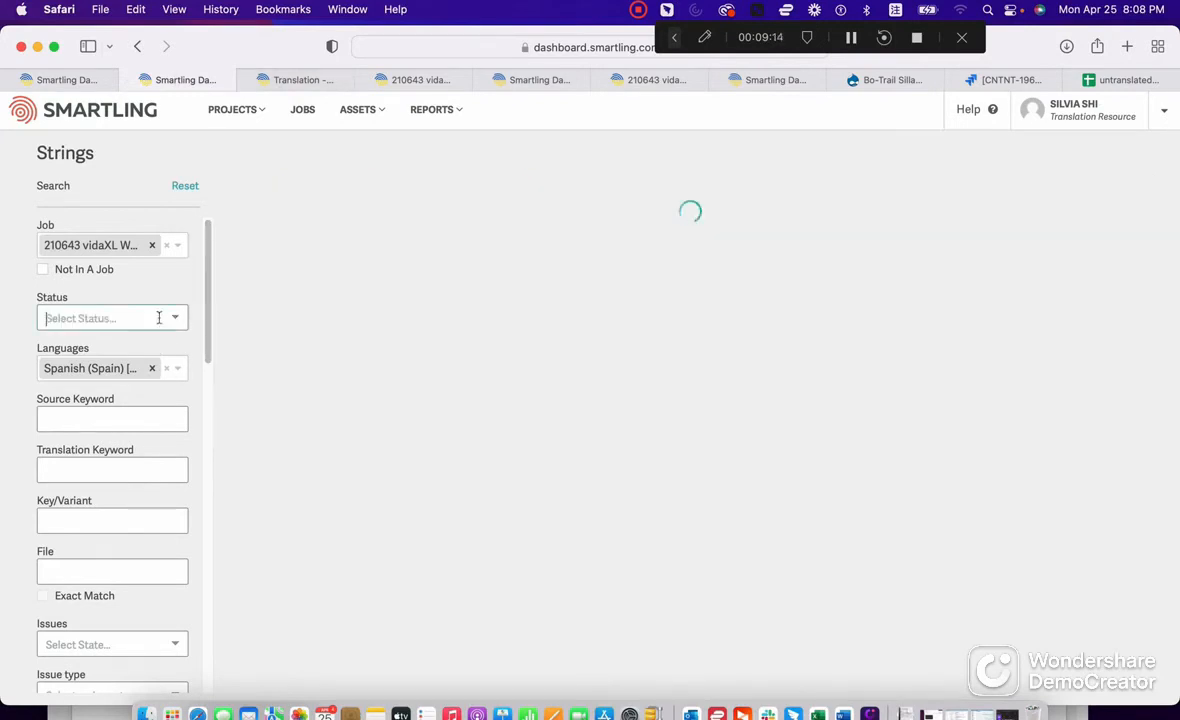
pyautogui.click(172, 319)
pyautogui.click(140, 344)
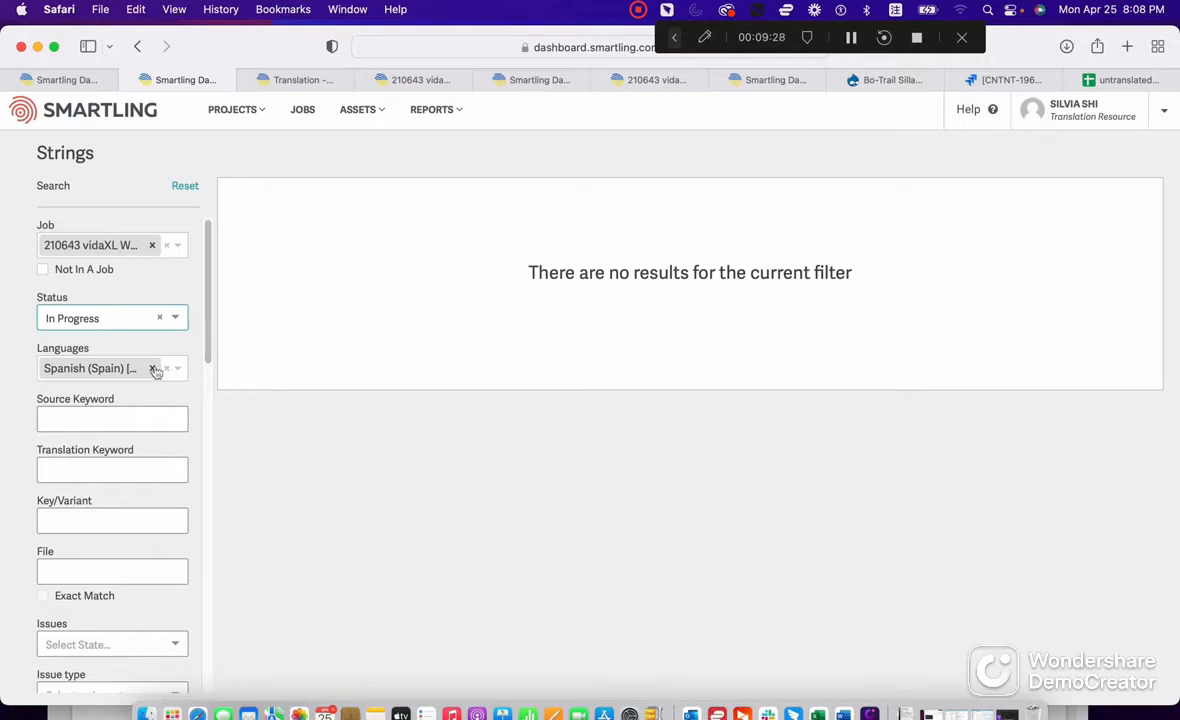
# Step: Change the status filter of the Strings list to Published
pyautogui.click(159, 317)
pyautogui.click(164, 322)
pyautogui.click(146, 387)
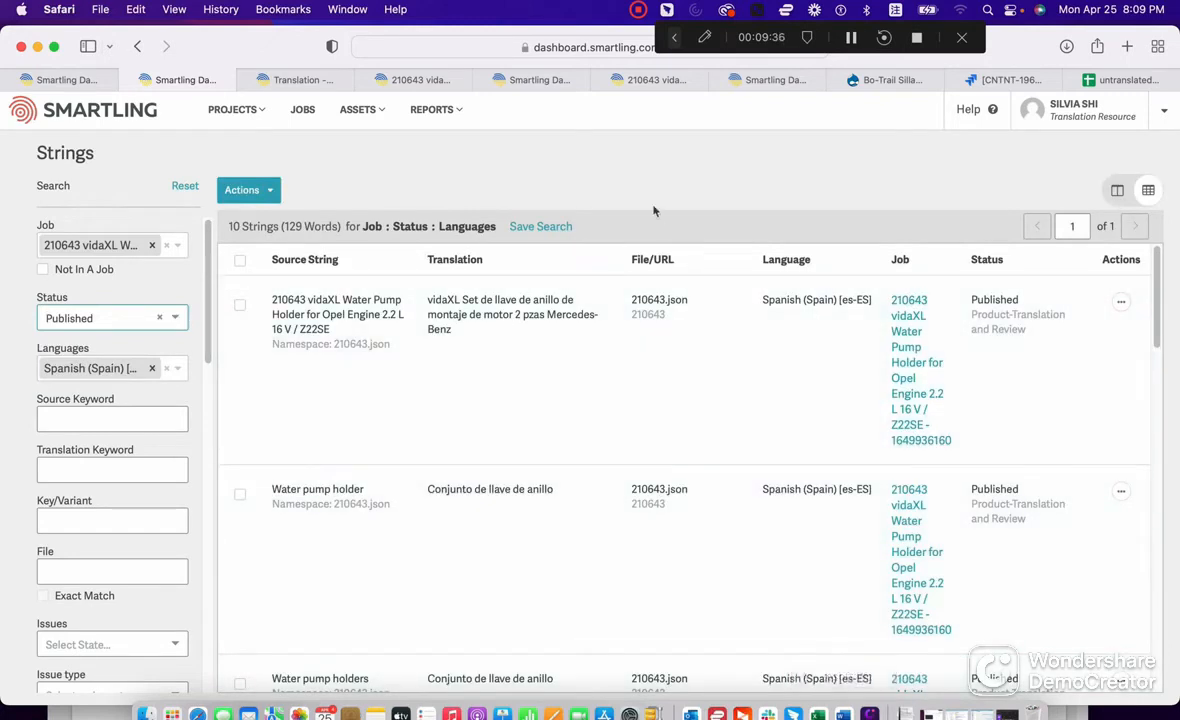
# Step: Move the Jira issue tab and the Bo-Trail product tab next to the Smartling Strings tab
pyautogui.click(992, 79)
pyautogui.moveTo(820, 85); pyautogui.dragTo(295, 80)
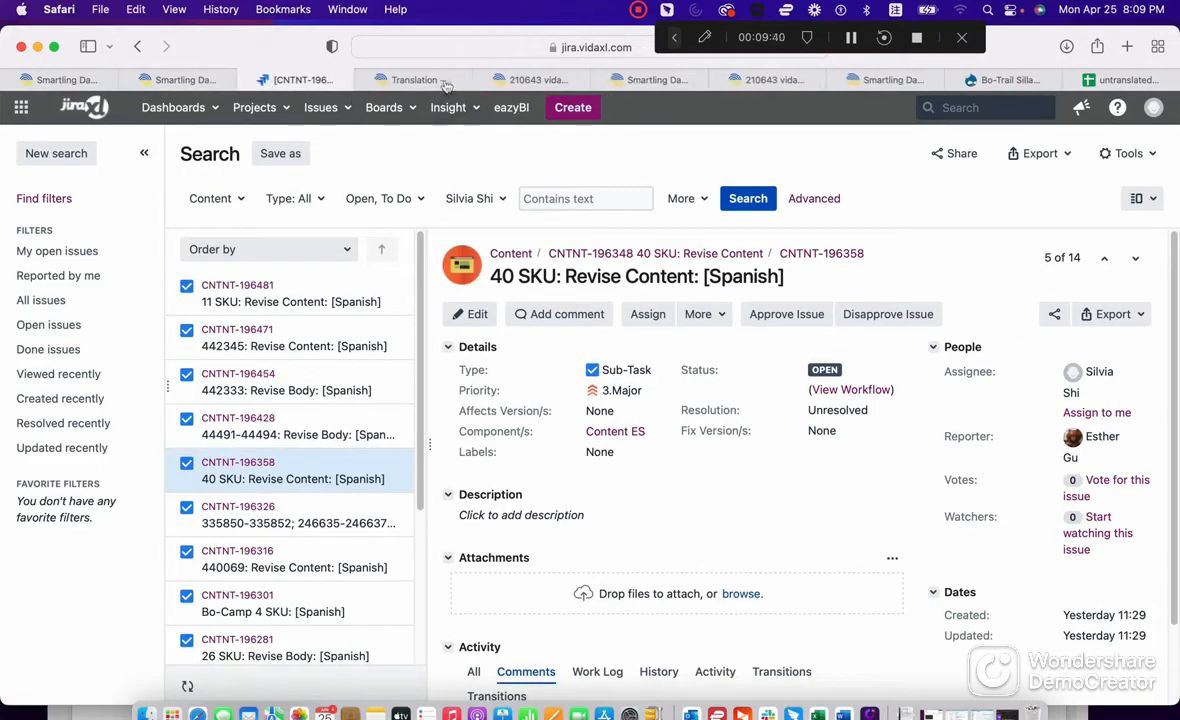
pyautogui.moveTo(1010, 80); pyautogui.dragTo(415, 80)
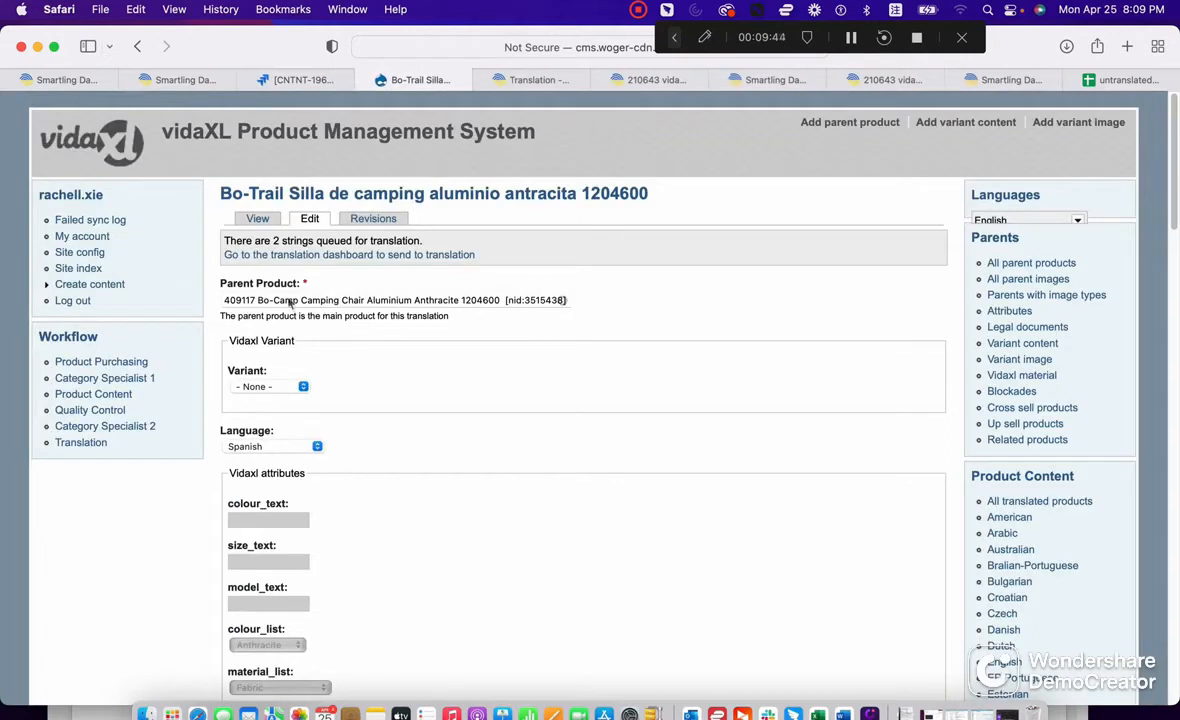
# Step: Copy product number 409117 from the Parent Product field and return to the Smartling Strings list
pyautogui.moveTo(259, 299); pyautogui.dragTo(210, 299)
pyautogui.press('super+c')
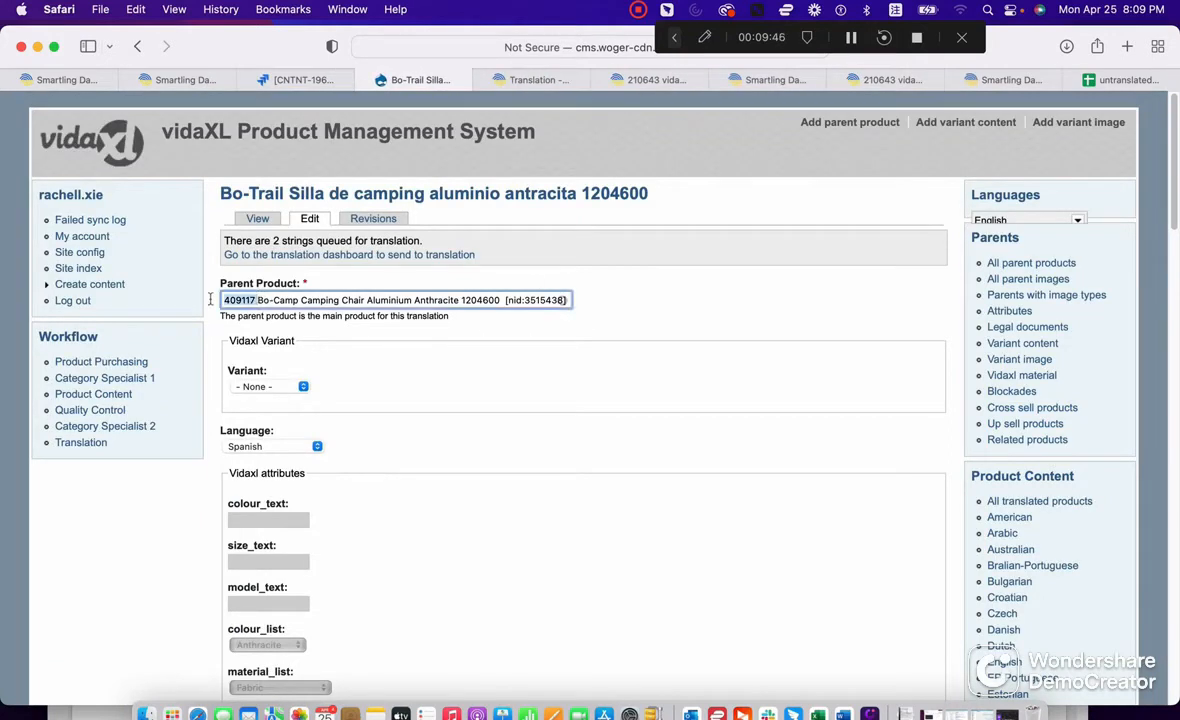
pyautogui.click(305, 80)
pyautogui.click(200, 80)
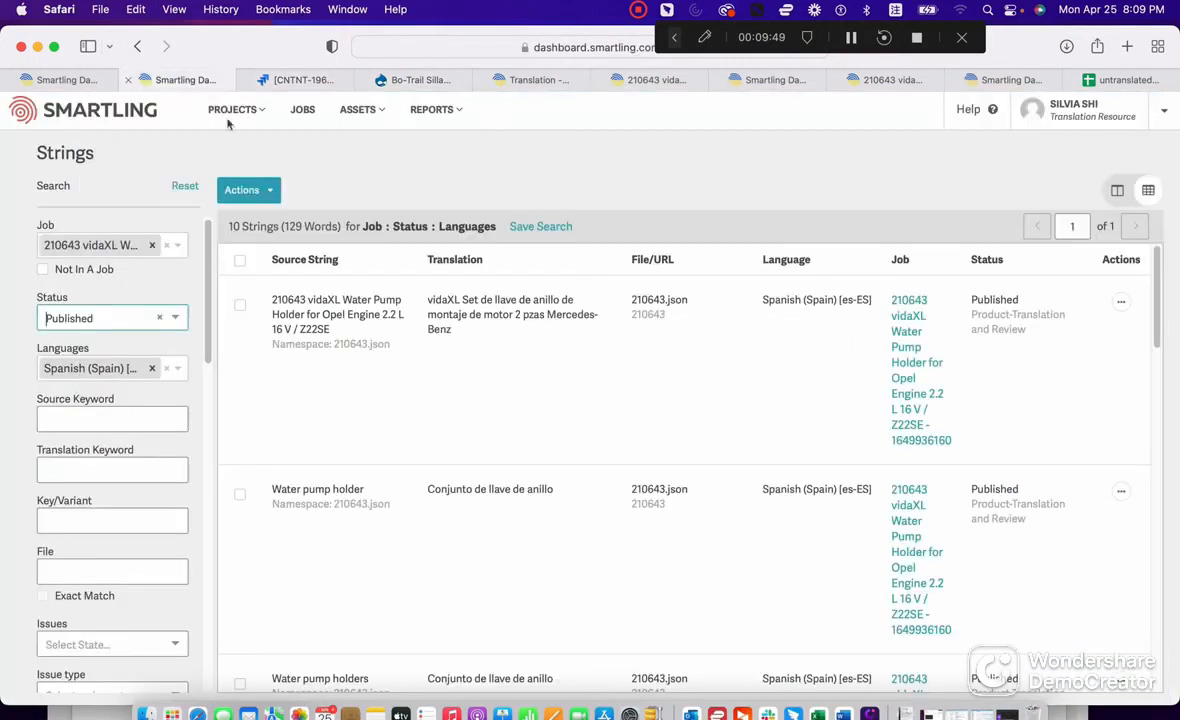
# Step: Filter the Strings list by job 409117 Bo-Trail Camping Chair and the status In Progress
pyautogui.click(152, 245)
pyautogui.click(136, 250)
pyautogui.press('super+v')
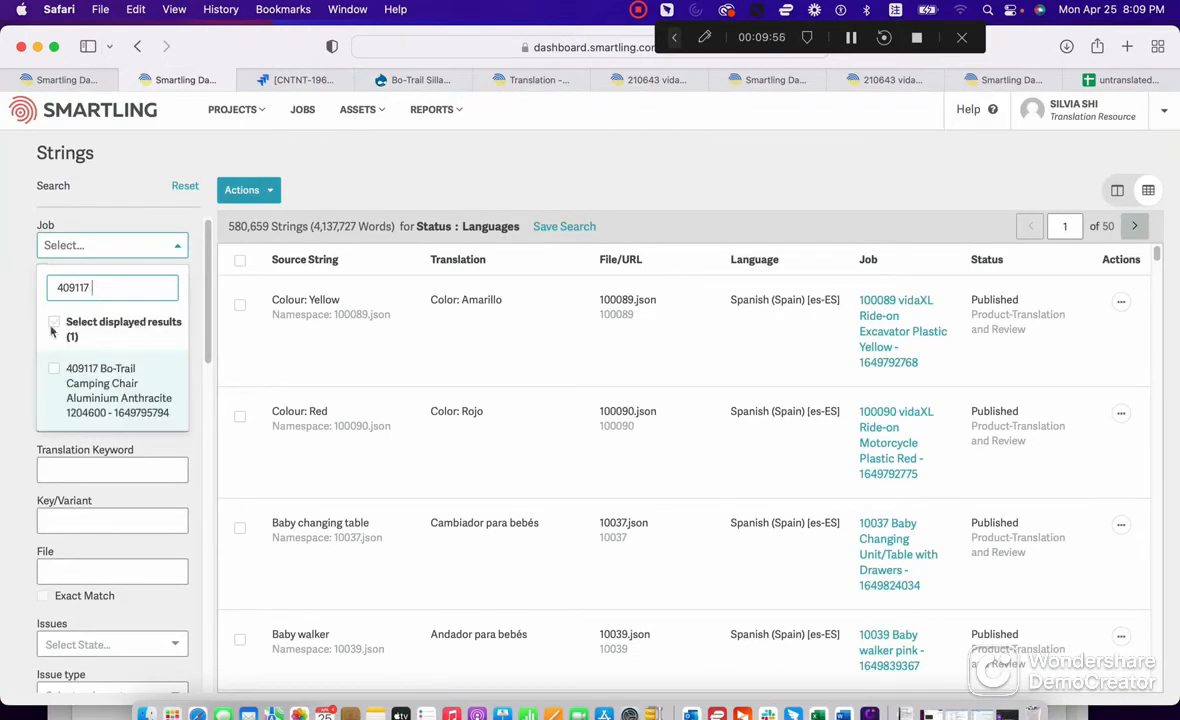
pyautogui.click(53, 325)
pyautogui.click(53, 325)
pyautogui.click(53, 325)
pyautogui.click(79, 352)
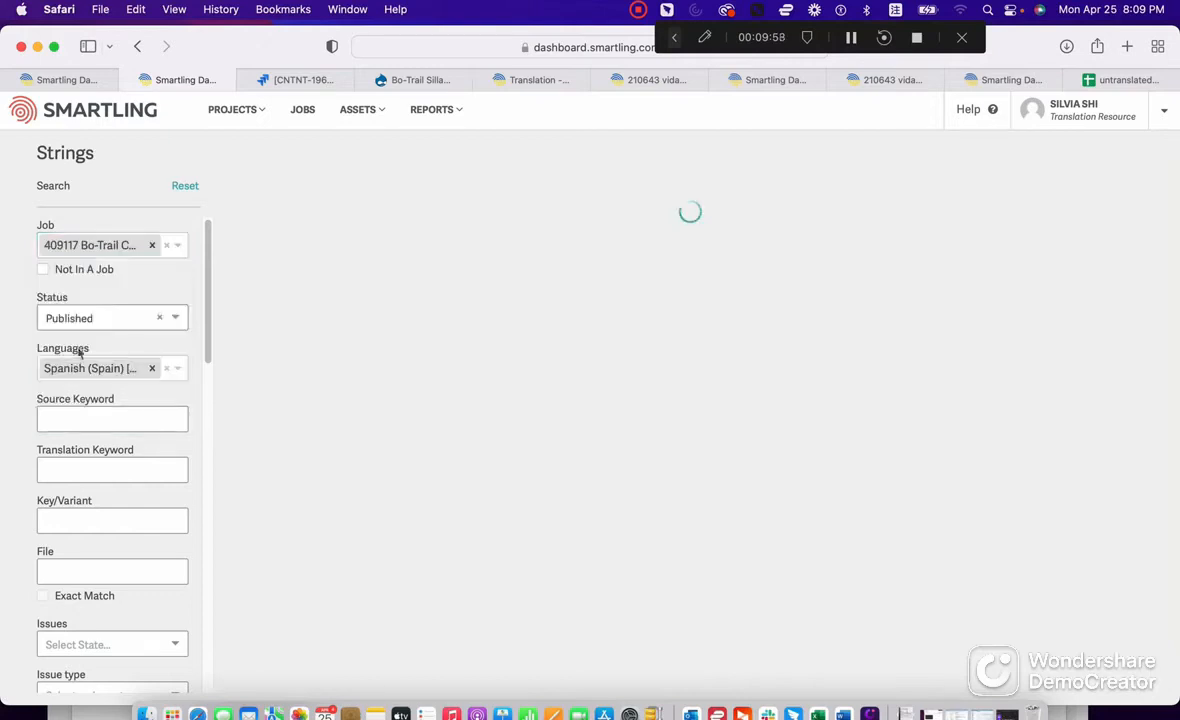
pyautogui.click(100, 318)
pyautogui.click(87, 358)
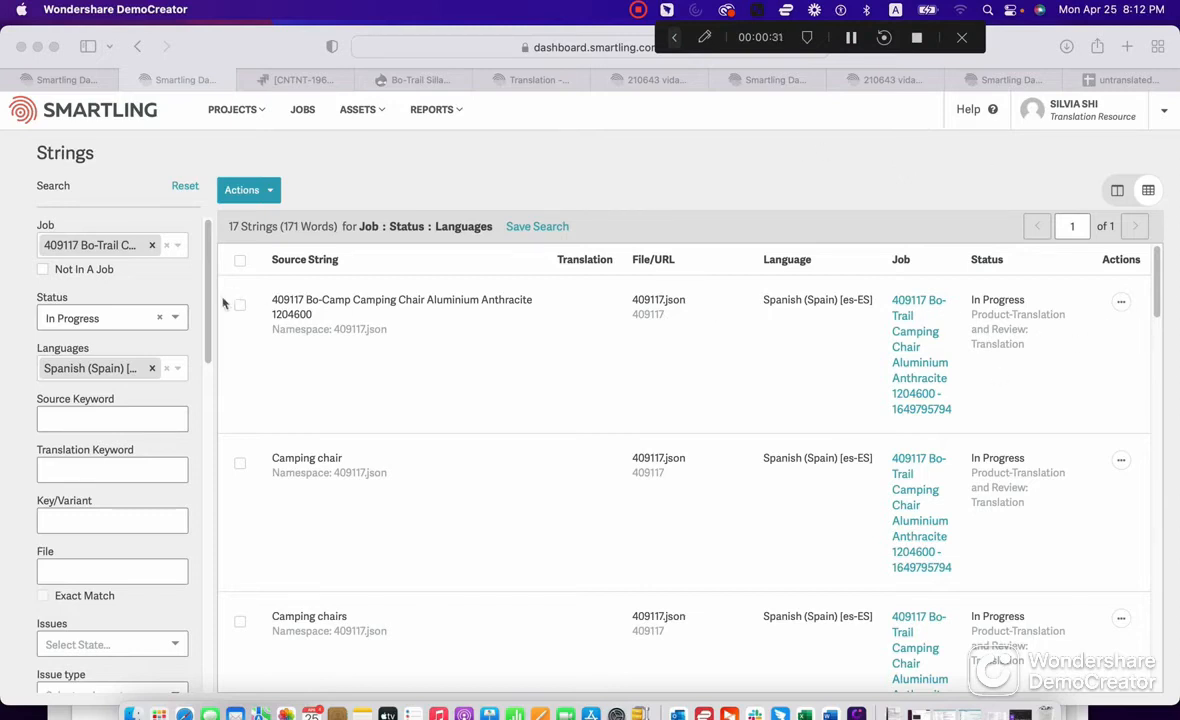
# Step: Open the first string of job 409117, the camping chair title, in the CAT tool
pyautogui.click(1122, 303)
pyautogui.click(1121, 302)
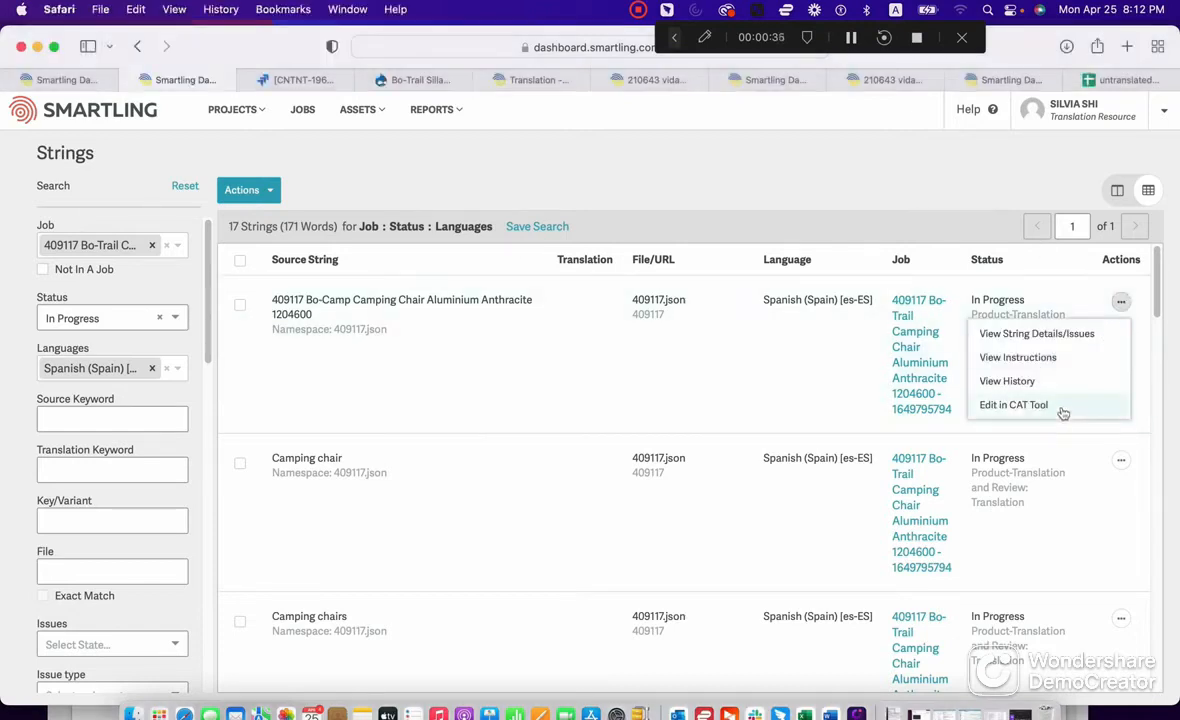
pyautogui.click(1063, 413)
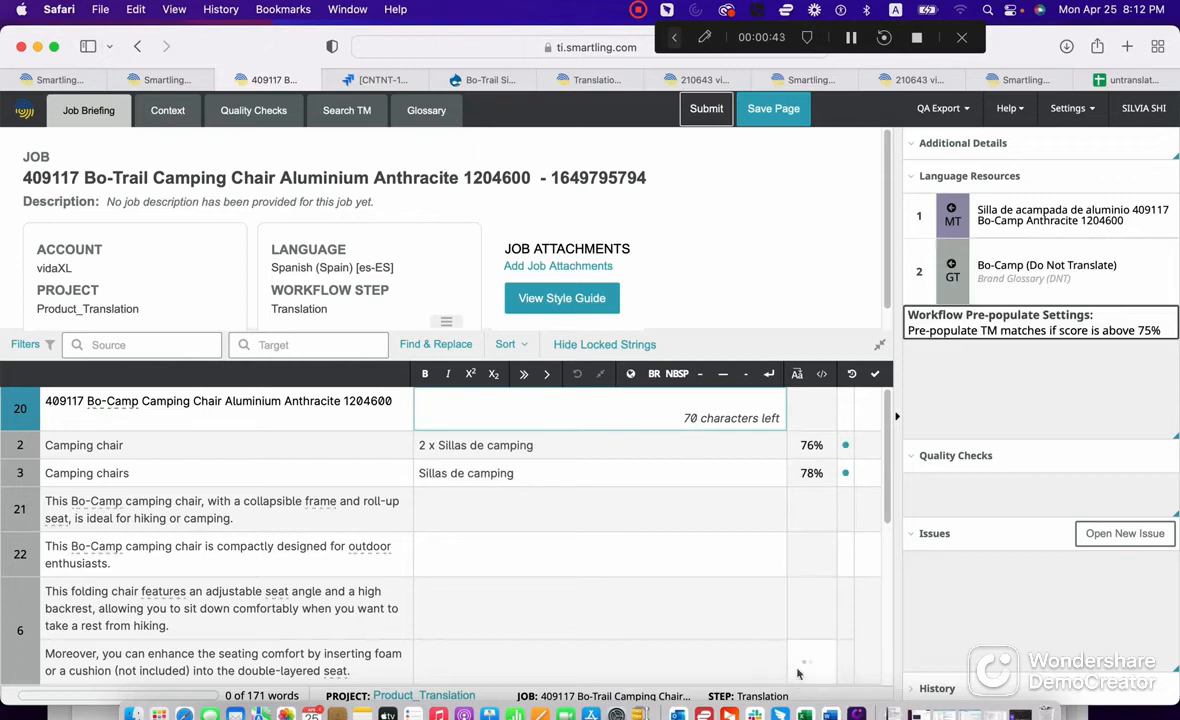
# Step: Copy "Bo-Camp Silla de camping de aluminio gris antracita" from the post-edit sheet of the Excel workbook Test sku into string 20's translation
pyautogui.click(805, 714)
pyautogui.click(708, 362)
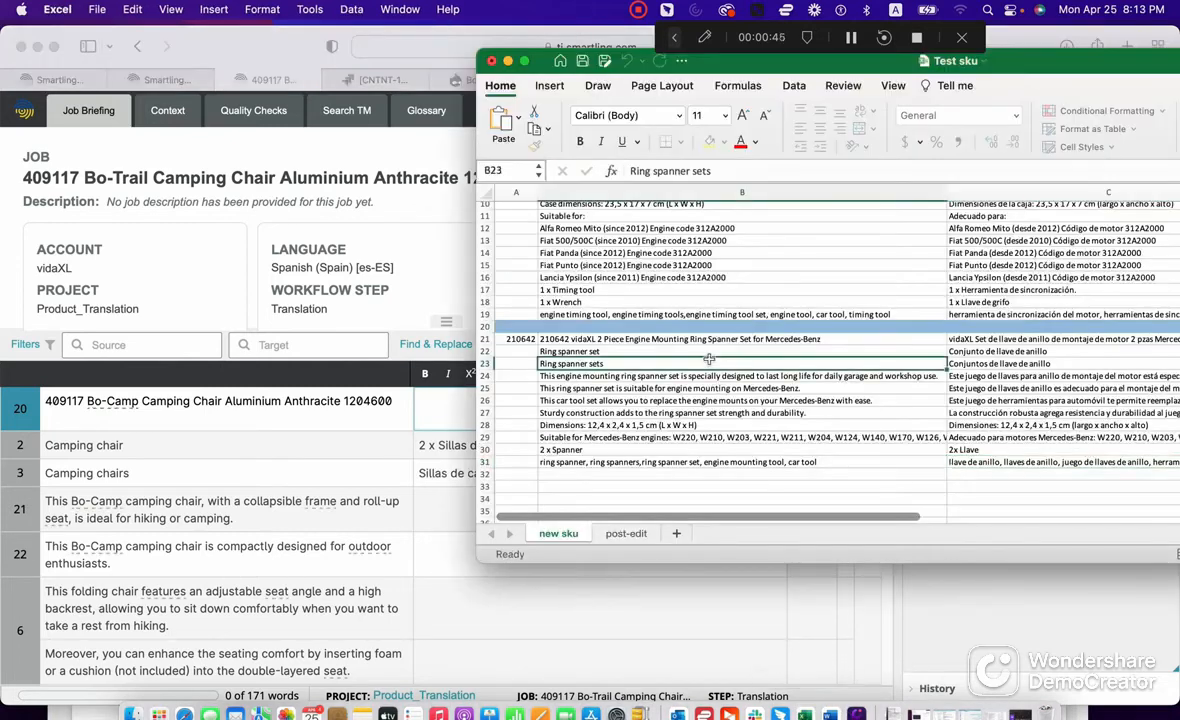
pyautogui.click(635, 533)
pyautogui.click(1020, 294)
pyautogui.click(1173, 269)
pyautogui.moveTo(890, 171); pyautogui.dragTo(336, 118)
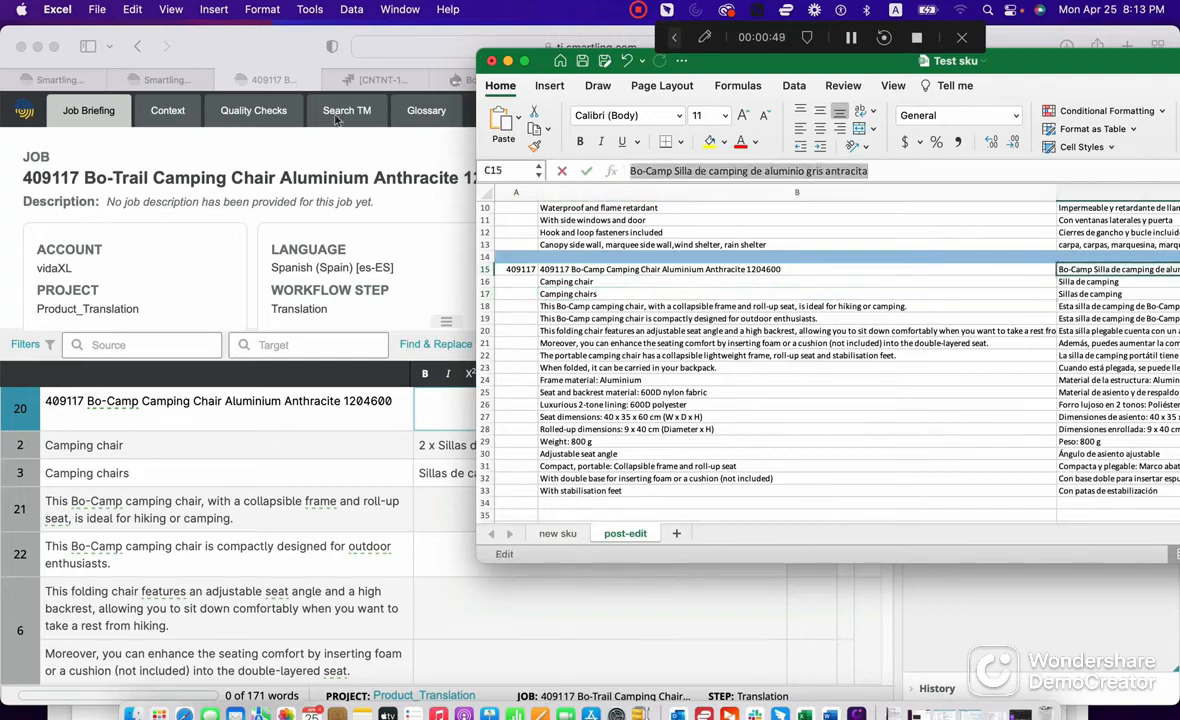
pyautogui.press('super+c')
pyautogui.click(400, 370)
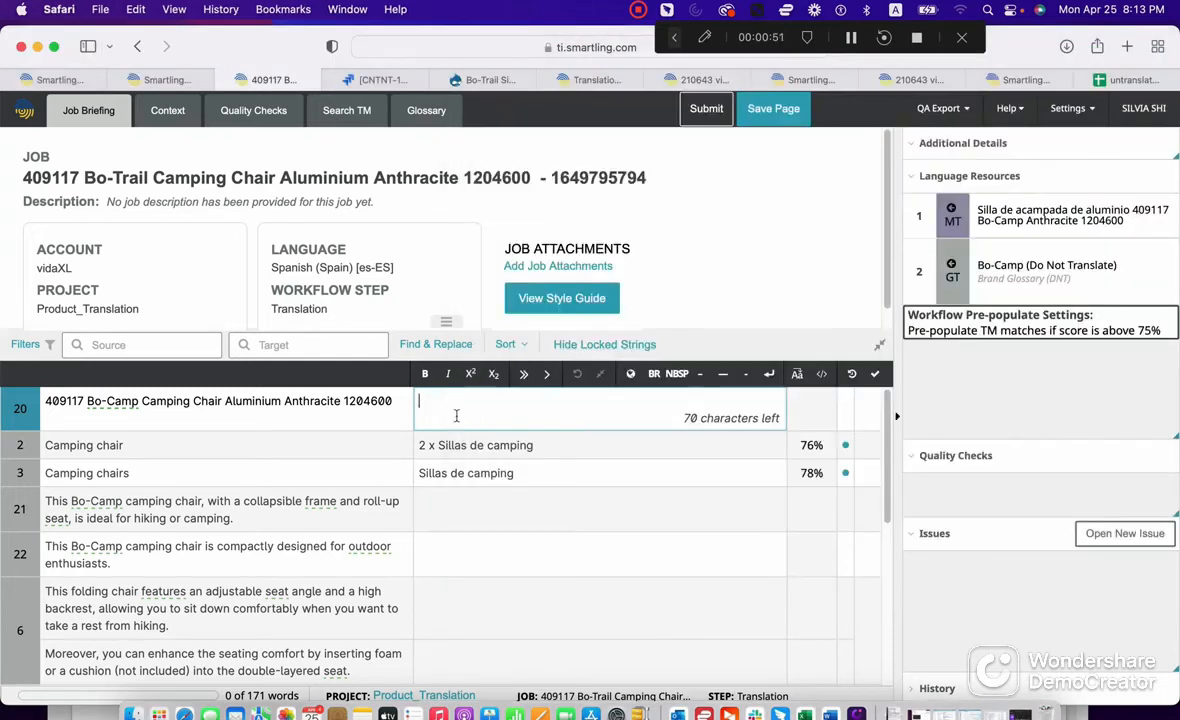
pyautogui.press('super+v')
# Step: Shift the browser window aside and replace the "Camping chair" translation with "Silla de camping" from cell C16
pyautogui.moveTo(233, 45); pyautogui.dragTo(110, 40)
pyautogui.click(1131, 281)
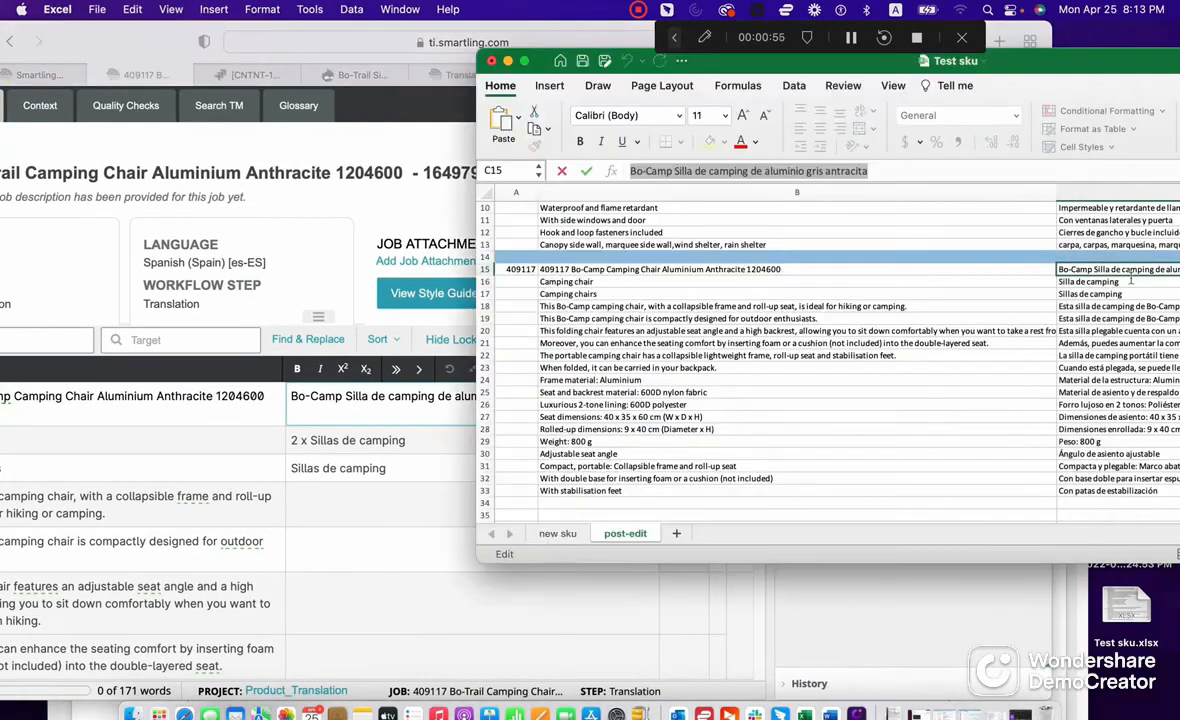
pyautogui.click(1127, 284)
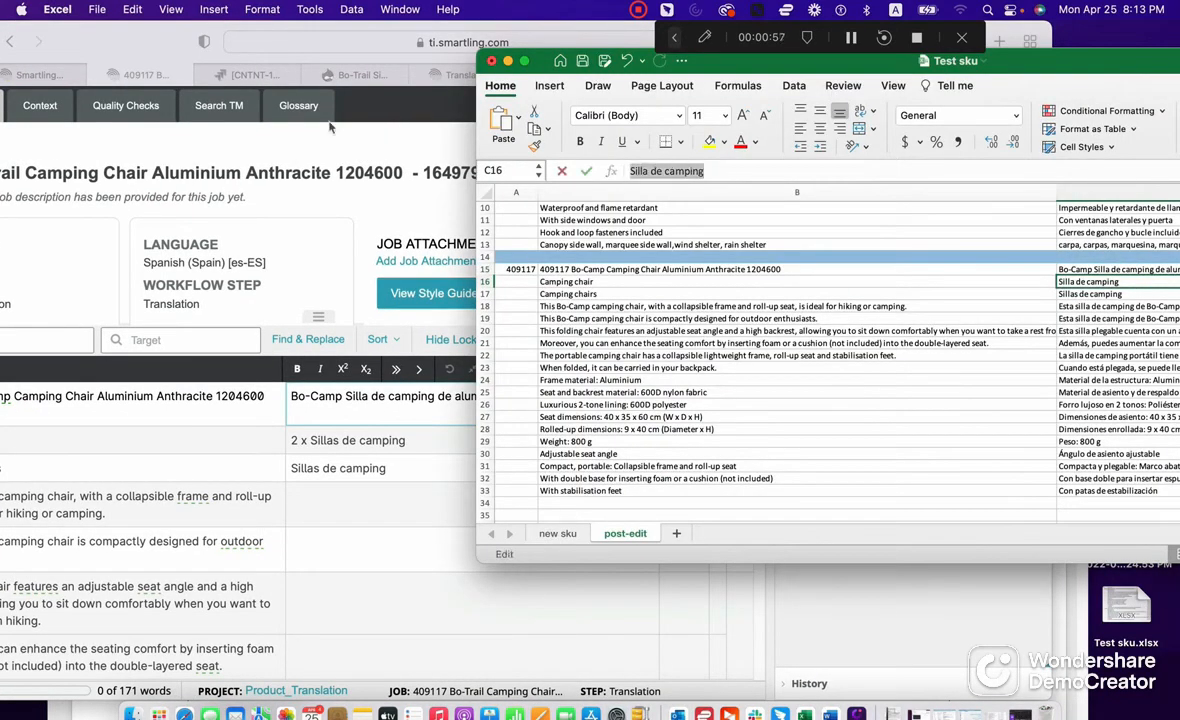
pyautogui.click(430, 440)
pyautogui.press('super+a')
pyautogui.press('super+v')
# Step: Replace the "Camping chairs" translation with "Sillas de camping" copied from the post-edit sheet
pyautogui.click(1131, 320)
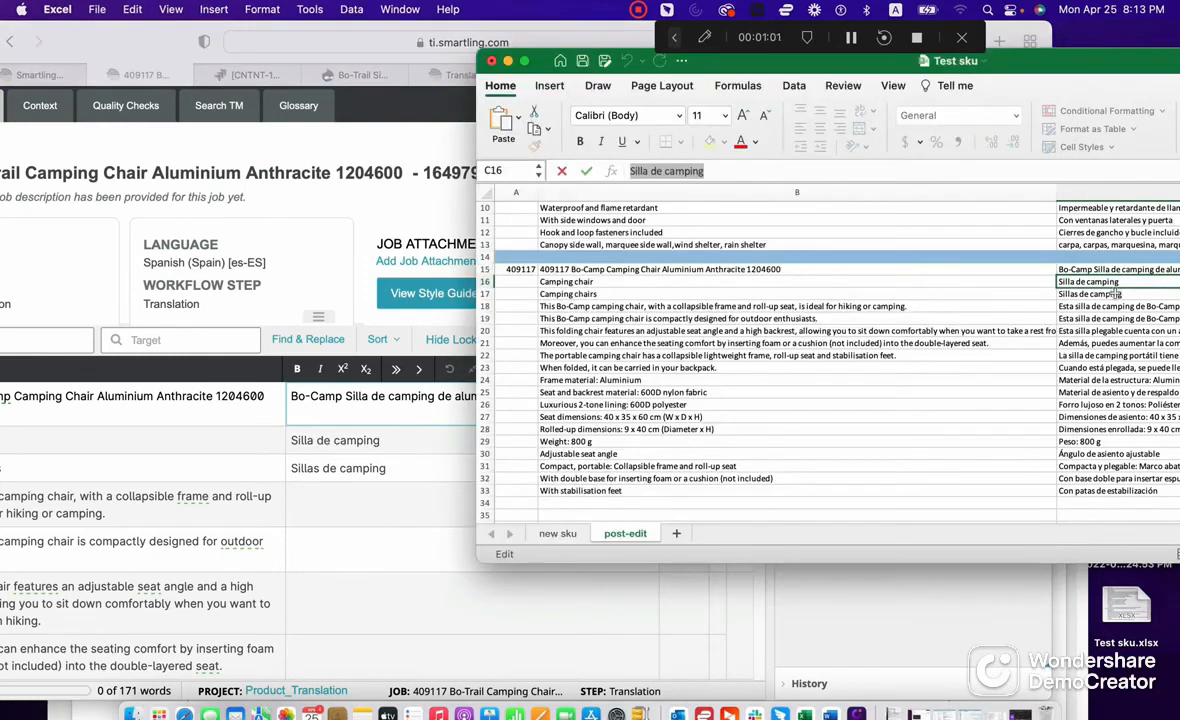
pyautogui.click(1117, 294)
pyautogui.press('super+c')
pyautogui.click(392, 475)
pyautogui.moveTo(405, 471); pyautogui.dragTo(216, 438)
pyautogui.press('super+v')
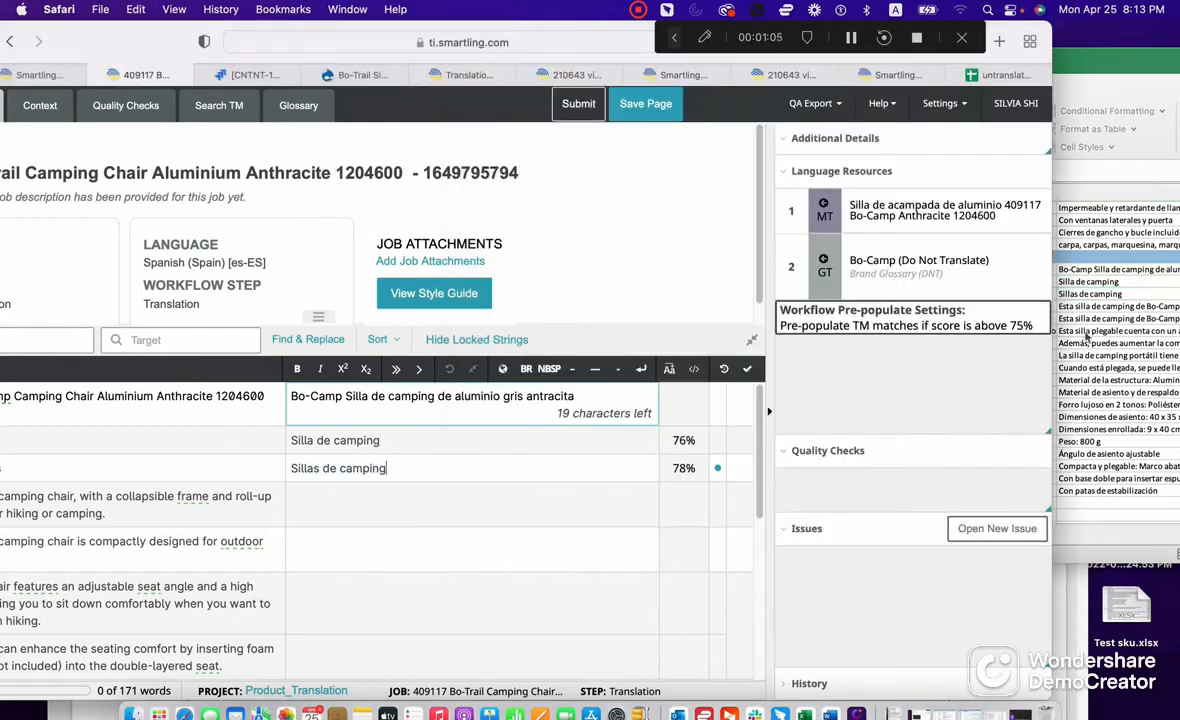
# Step: Copy the Spanish description sentence from cell C18 of the workbook into string 21's empty translation
pyautogui.click(1110, 306)
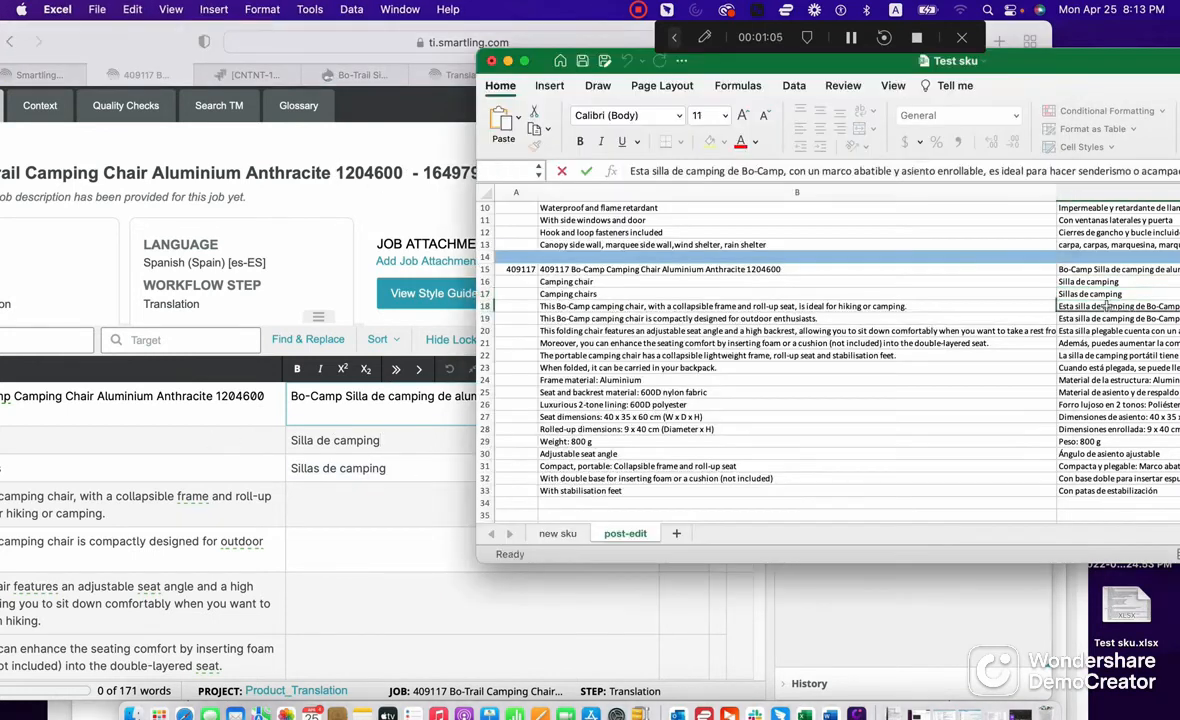
pyautogui.tripleClick(918, 171)
pyautogui.click(420, 501)
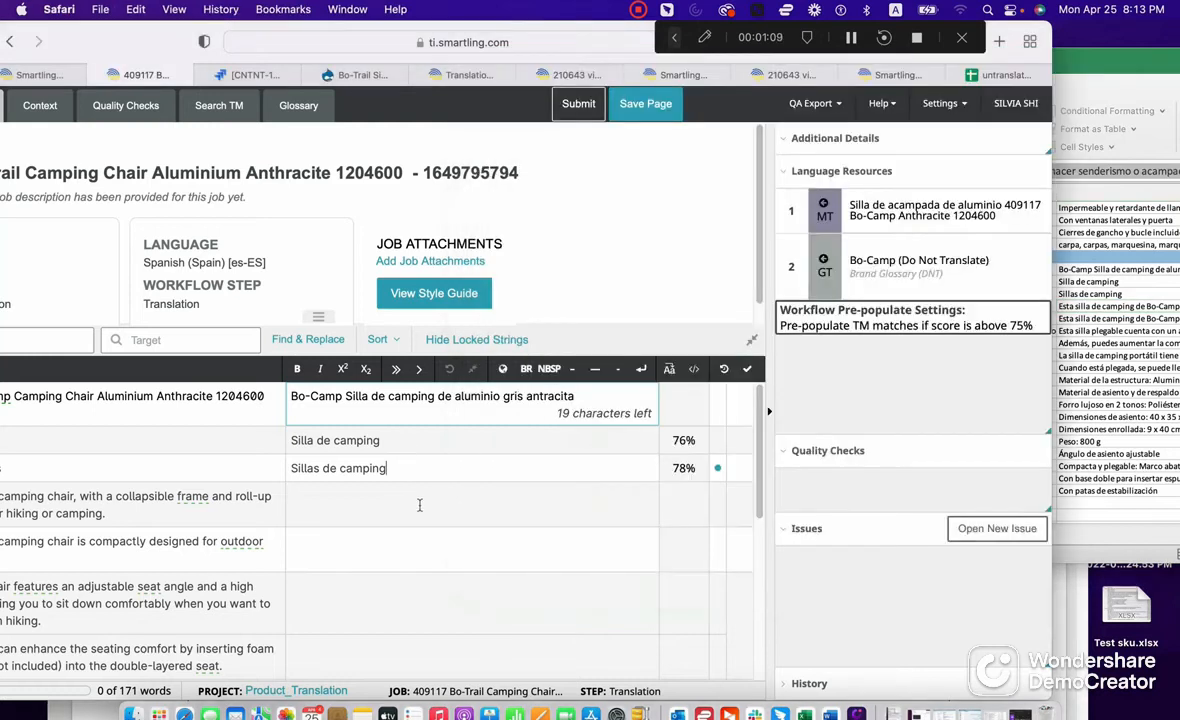
pyautogui.click(419, 503)
pyautogui.press('super+v')
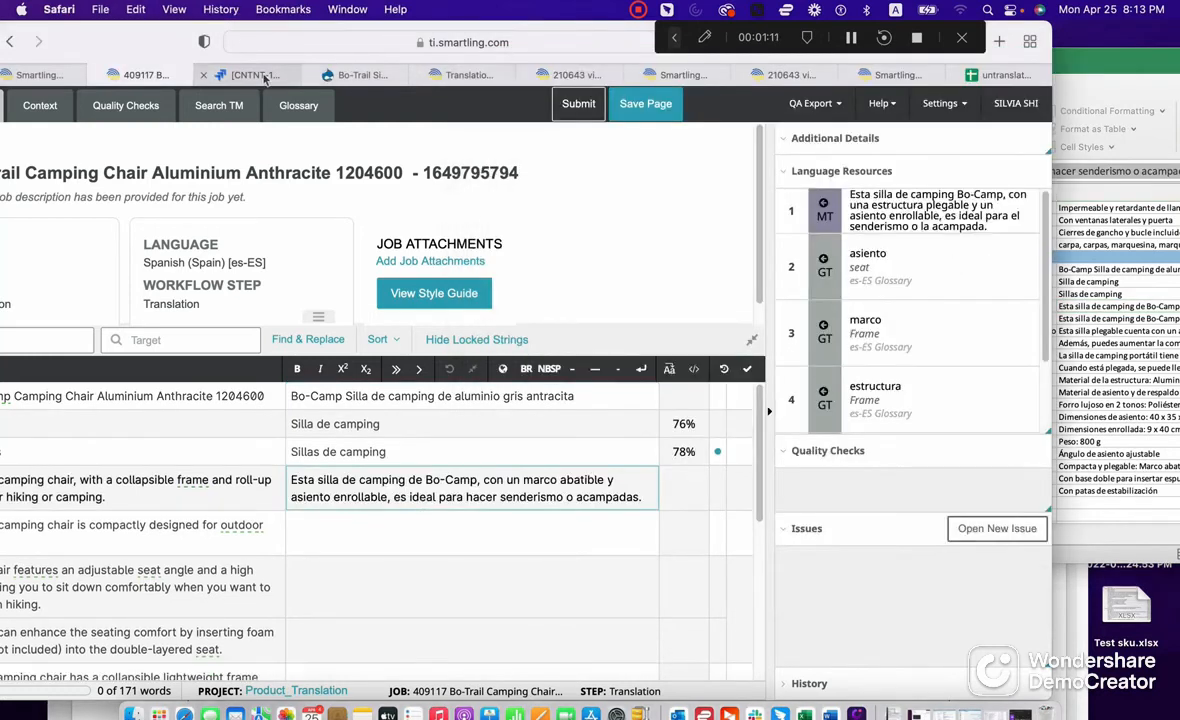
# Step: Switch to the Jira search page and examine the details of the "40 SKU: Revise Content: [Spanish]" sub-task
pyautogui.click(255, 75)
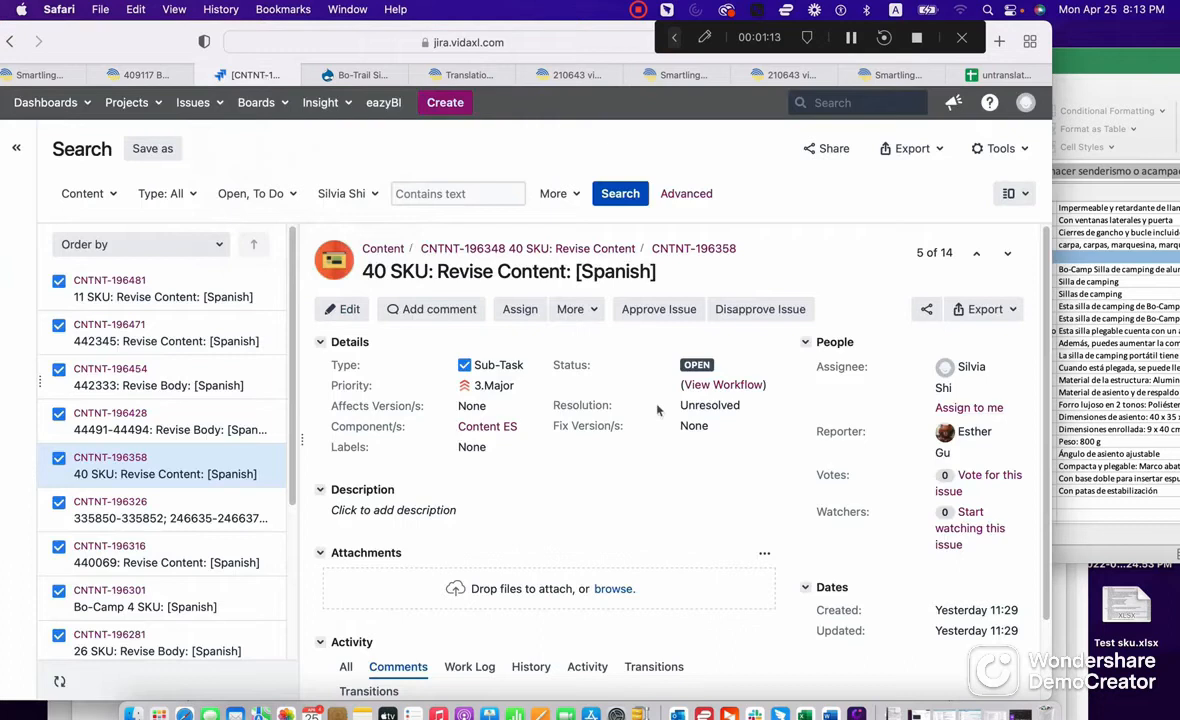
pyautogui.scroll(-2, 655, 425)
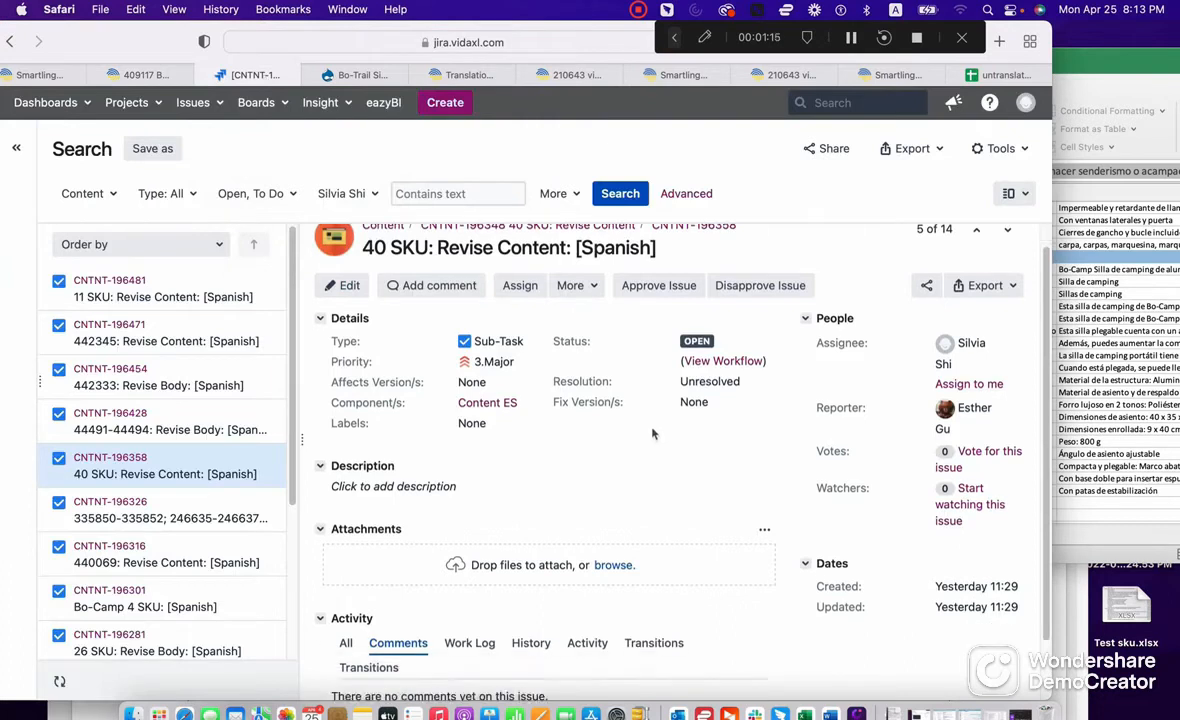
pyautogui.scroll(2, 640, 420)
pyautogui.scroll(-2, 619, 410)
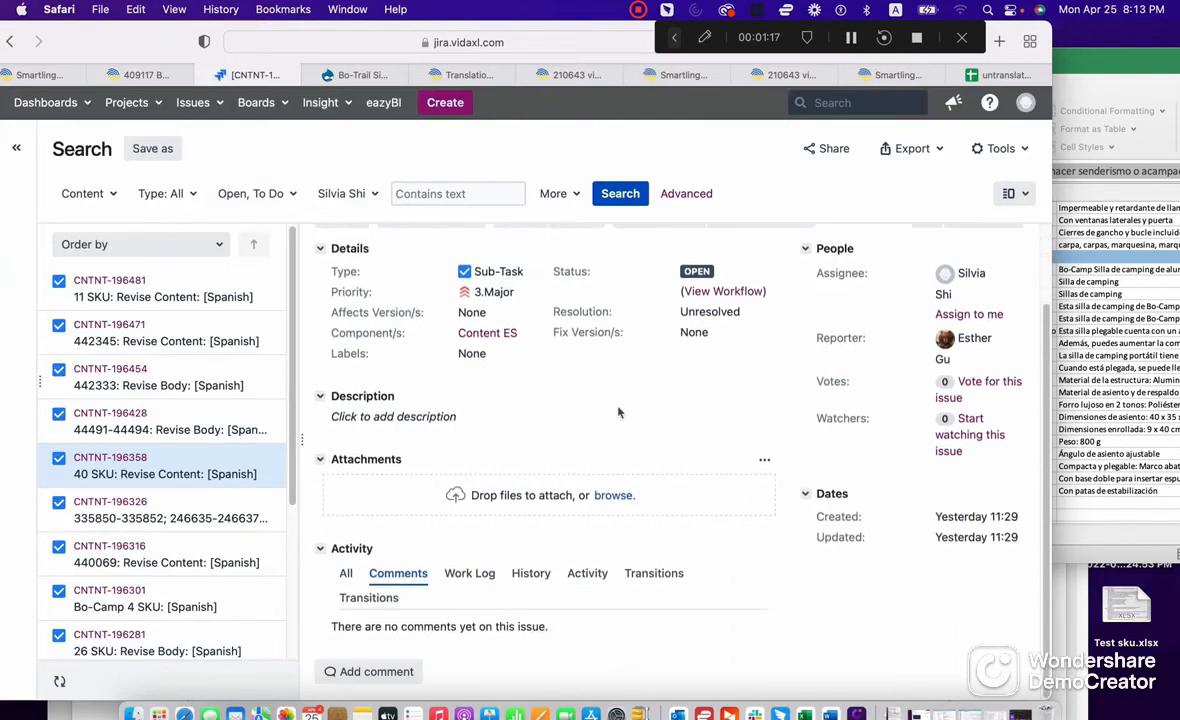
pyautogui.scroll(2, 619, 408)
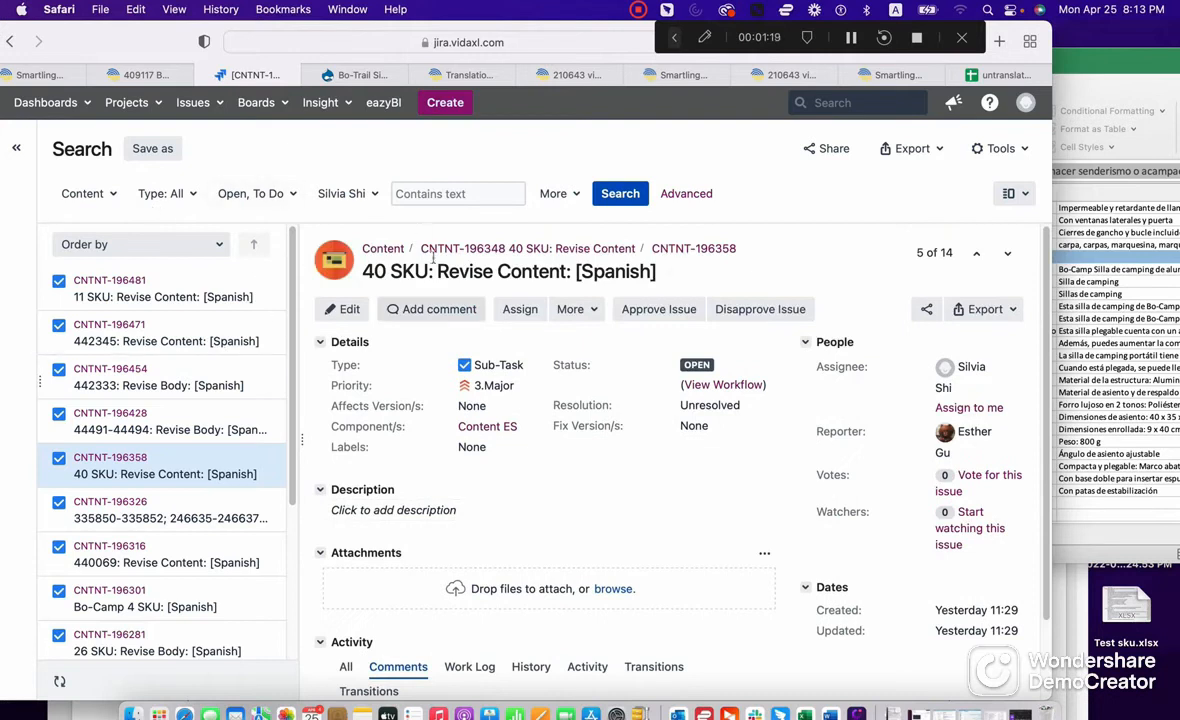
# Step: Copy SKU 409117 from cell A15 of the workbook and search the filtered Jira issues for it
pyautogui.click(1138, 310)
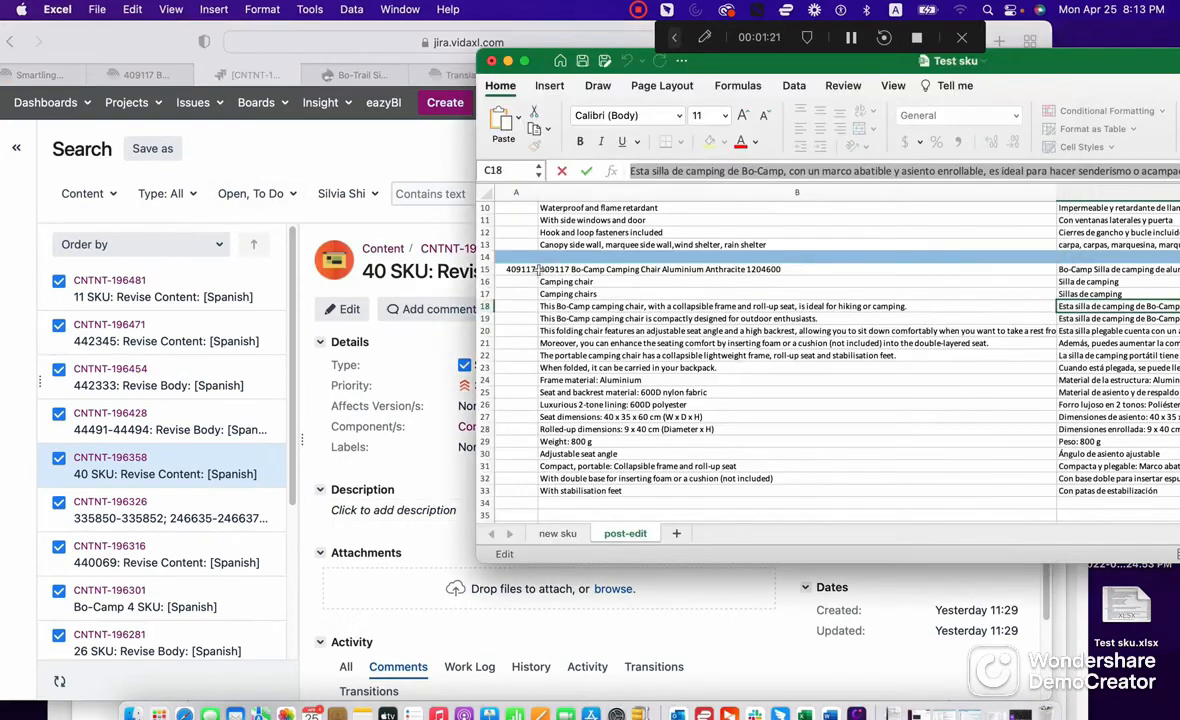
pyautogui.click(530, 270)
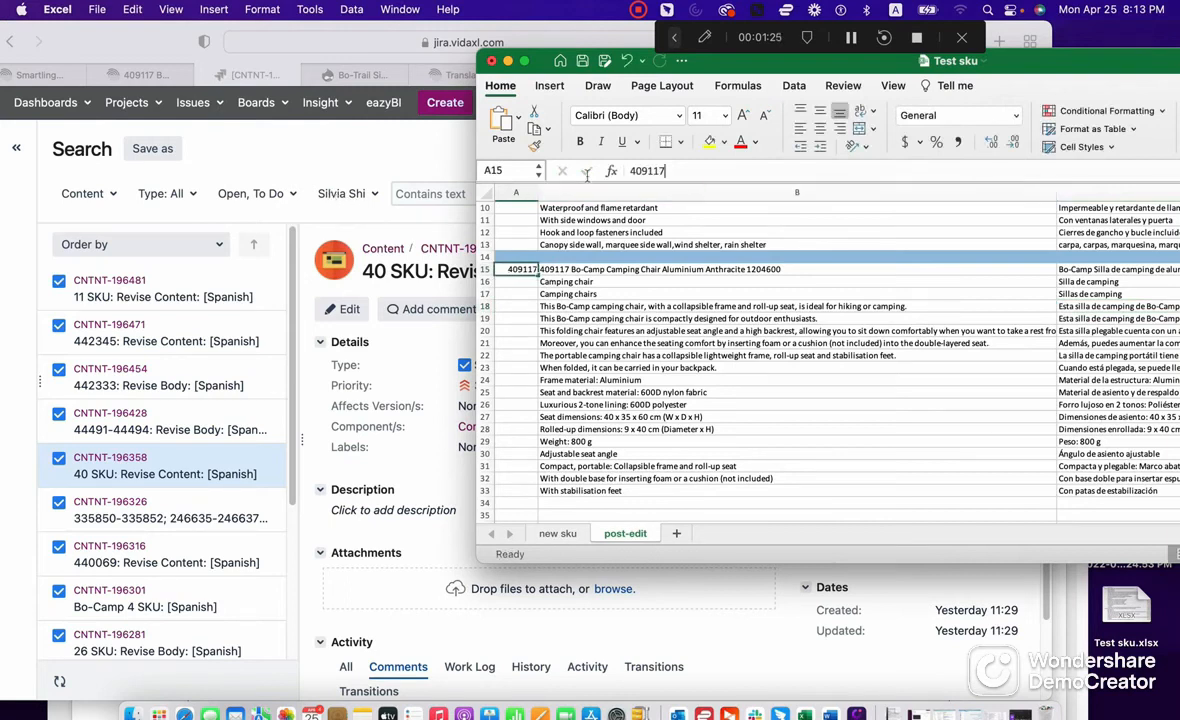
pyautogui.doubleClick(647, 170)
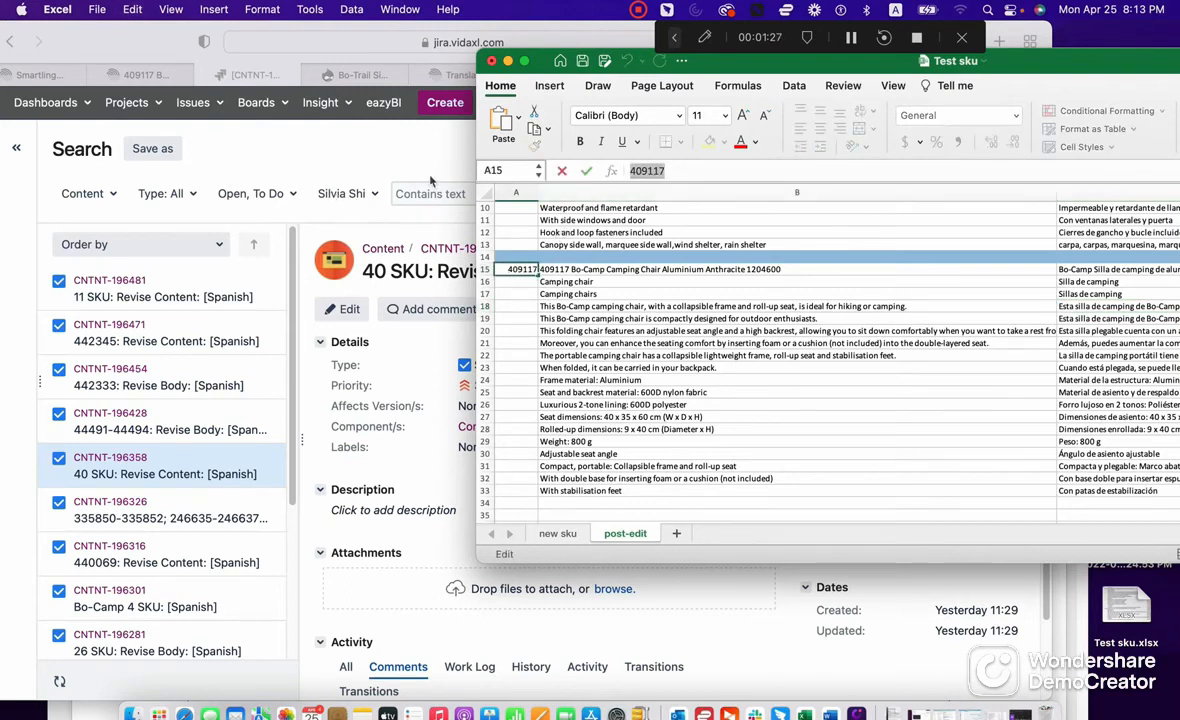
pyautogui.click(395, 160)
pyautogui.scroll(-2, 715, 345)
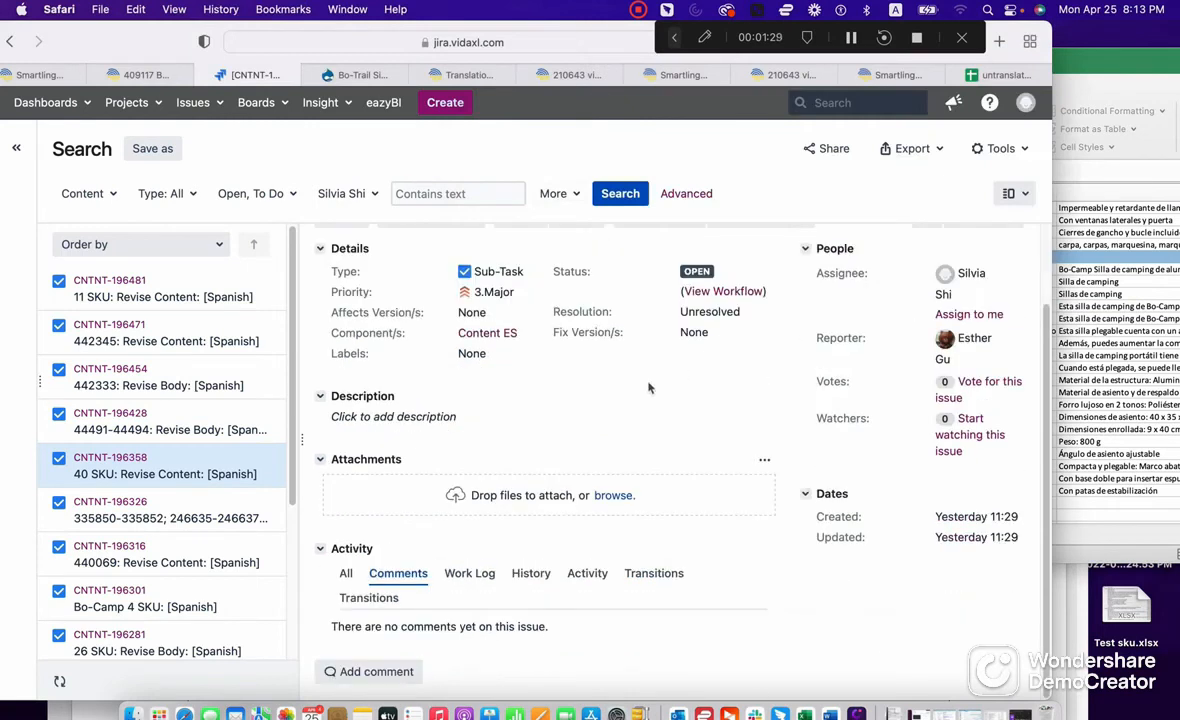
pyautogui.click(476, 194)
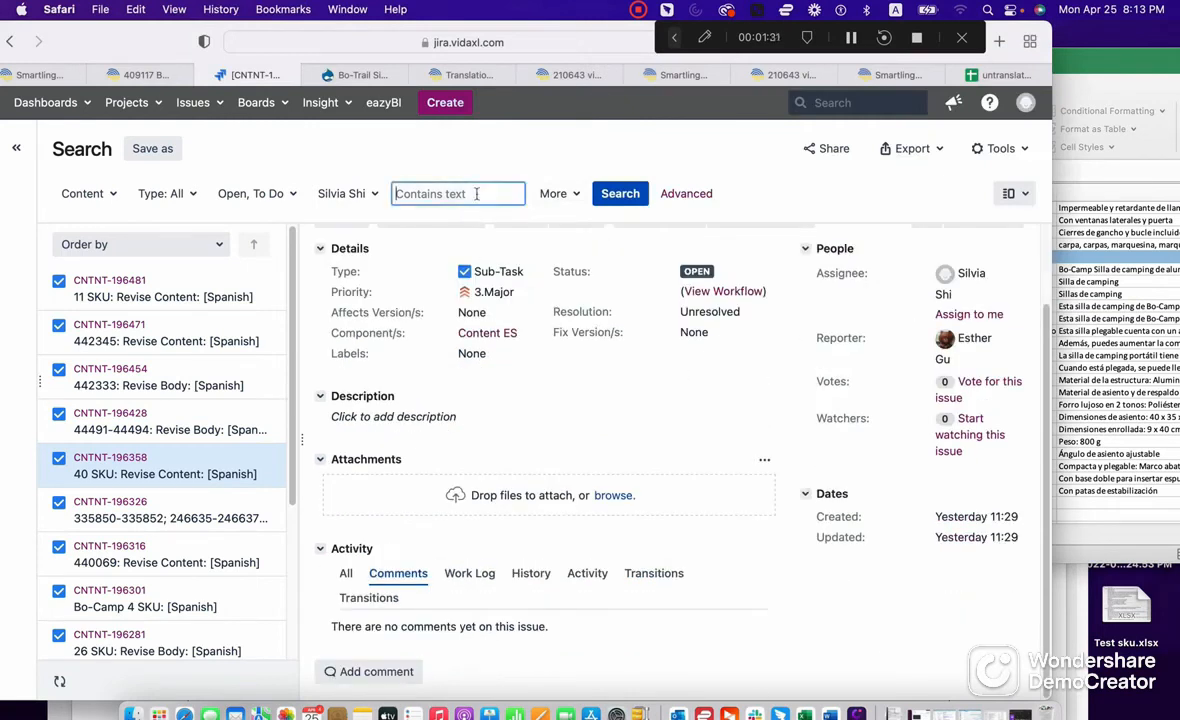
pyautogui.press('super+v')
pyautogui.press('Return')
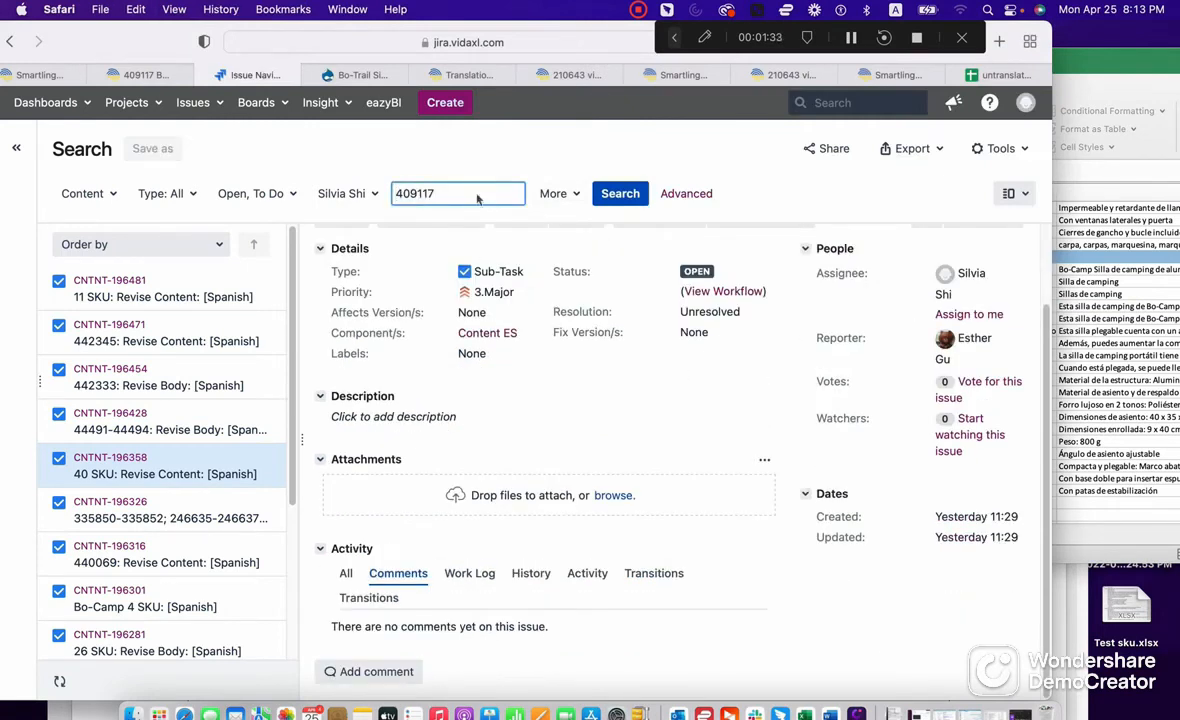
# Step: Clear the SKU from the Jira text filter and return to the Smartling job for 409117
pyautogui.moveTo(487, 187); pyautogui.dragTo(329, 196)
pyautogui.press('BackSpace')
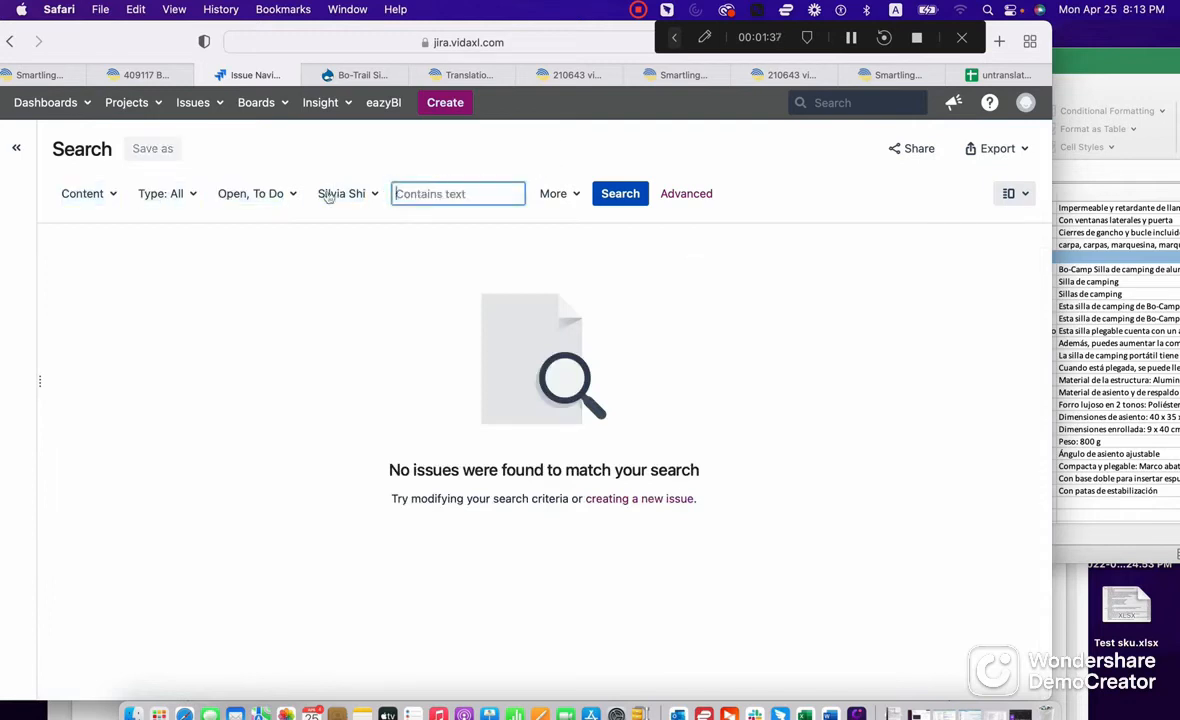
pyautogui.click(462, 169)
pyautogui.click(469, 197)
pyautogui.click(135, 74)
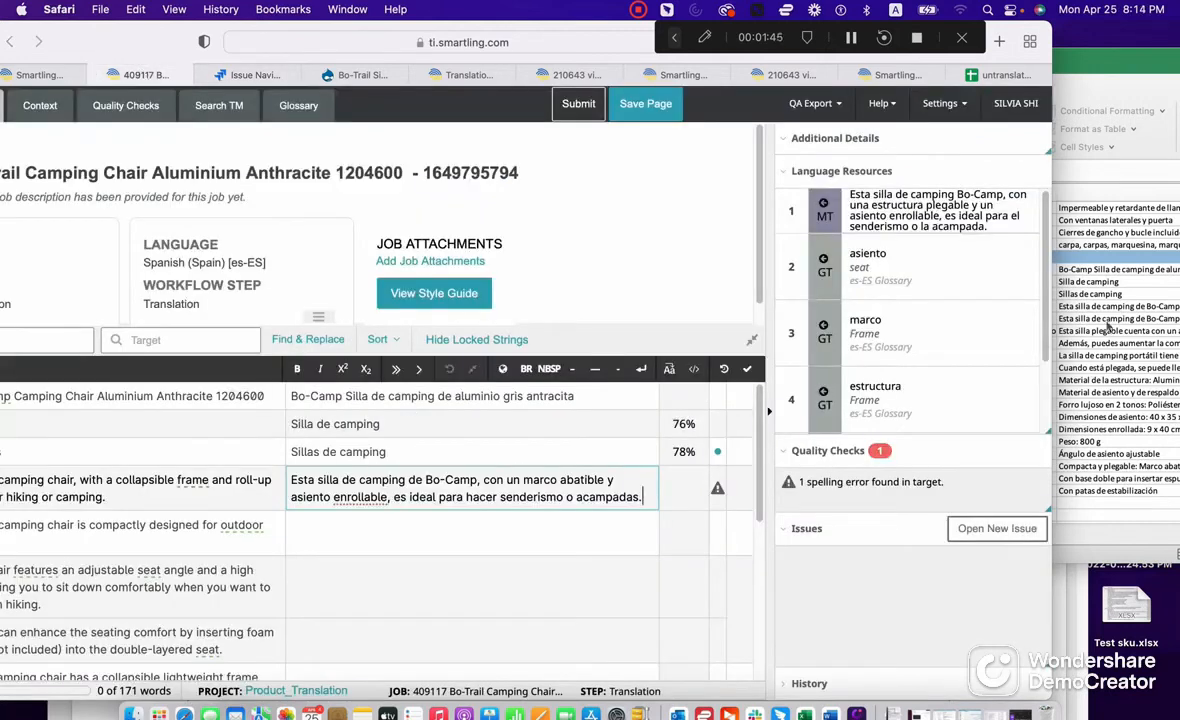
# Step: Copy the Spanish sentence from cell C19 of the workbook into the empty translation of the "compactly designed for outdoor enthusiasts" string
pyautogui.click(1107, 313)
pyautogui.click(1107, 327)
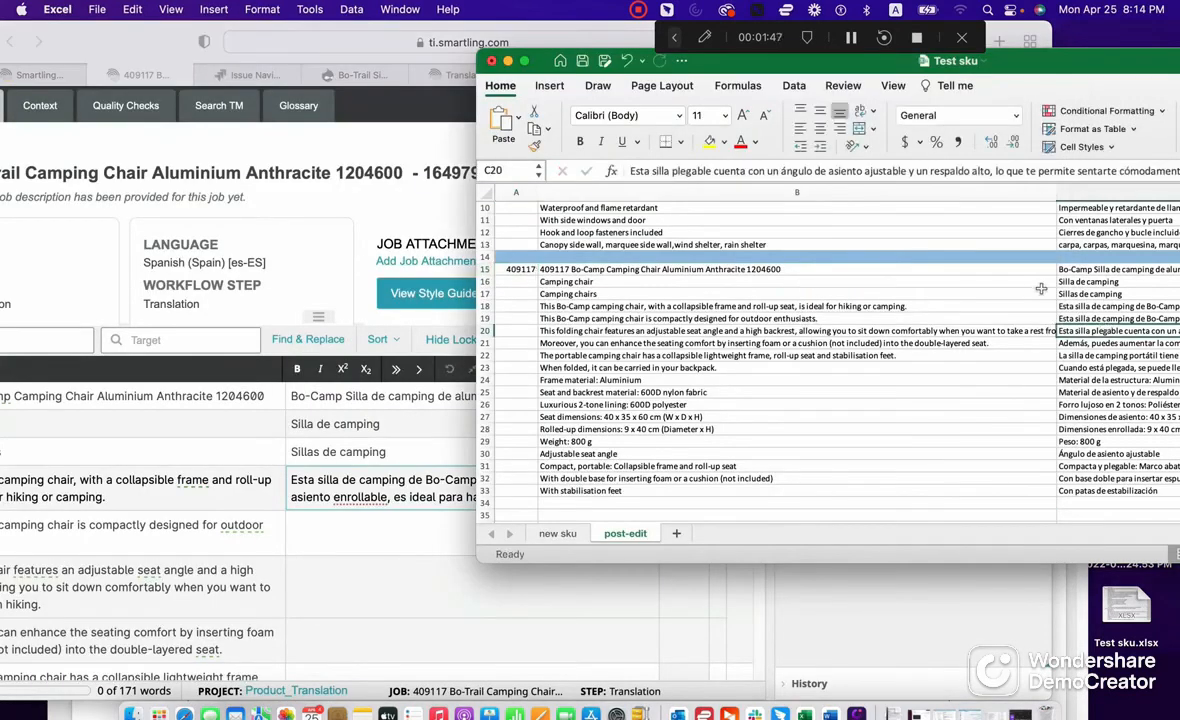
pyautogui.click(1070, 316)
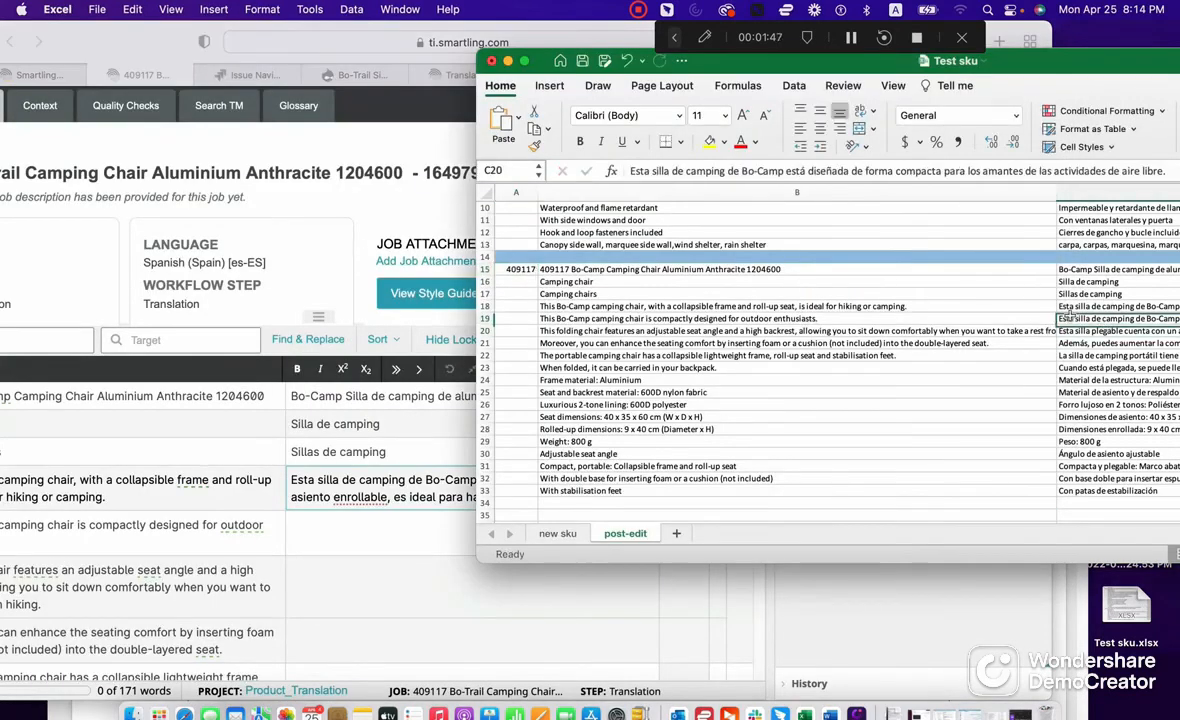
pyautogui.tripleClick(997, 172)
pyautogui.press('super+c')
pyautogui.click(415, 540)
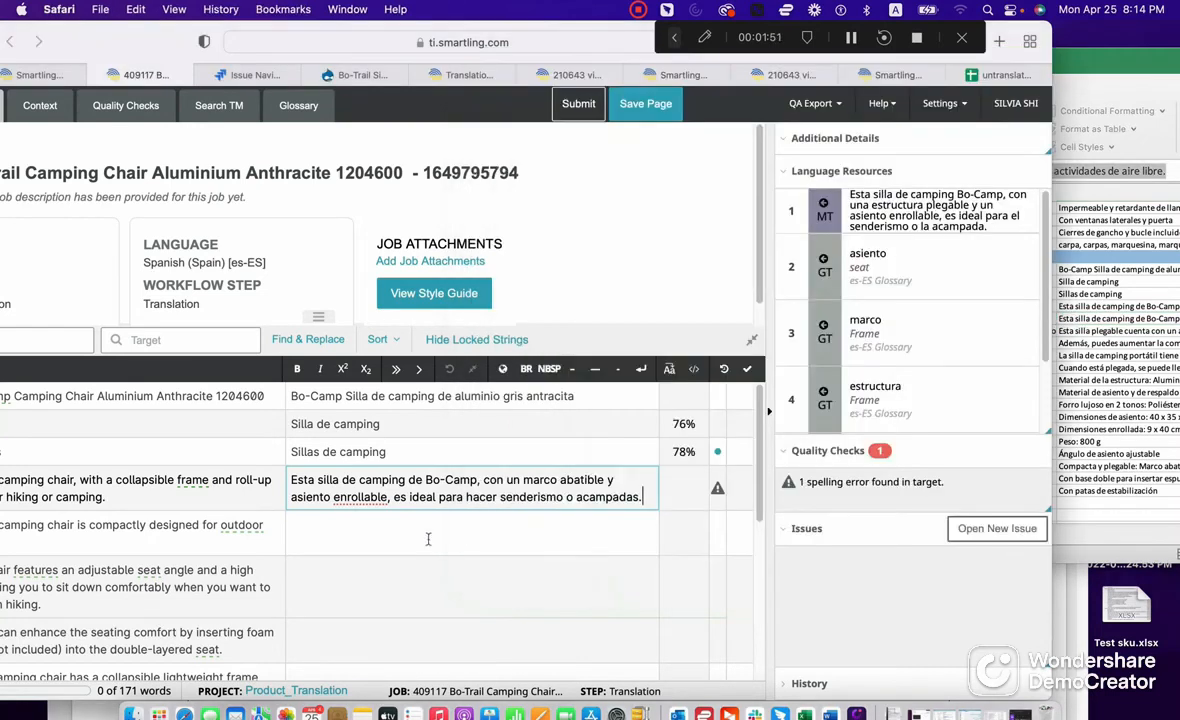
pyautogui.press('super+v')
# Step: Copy the Spanish sentence from cell C20 into the translation of the string about the adjustable seat angle and high backrest
pyautogui.press('super+Tab')
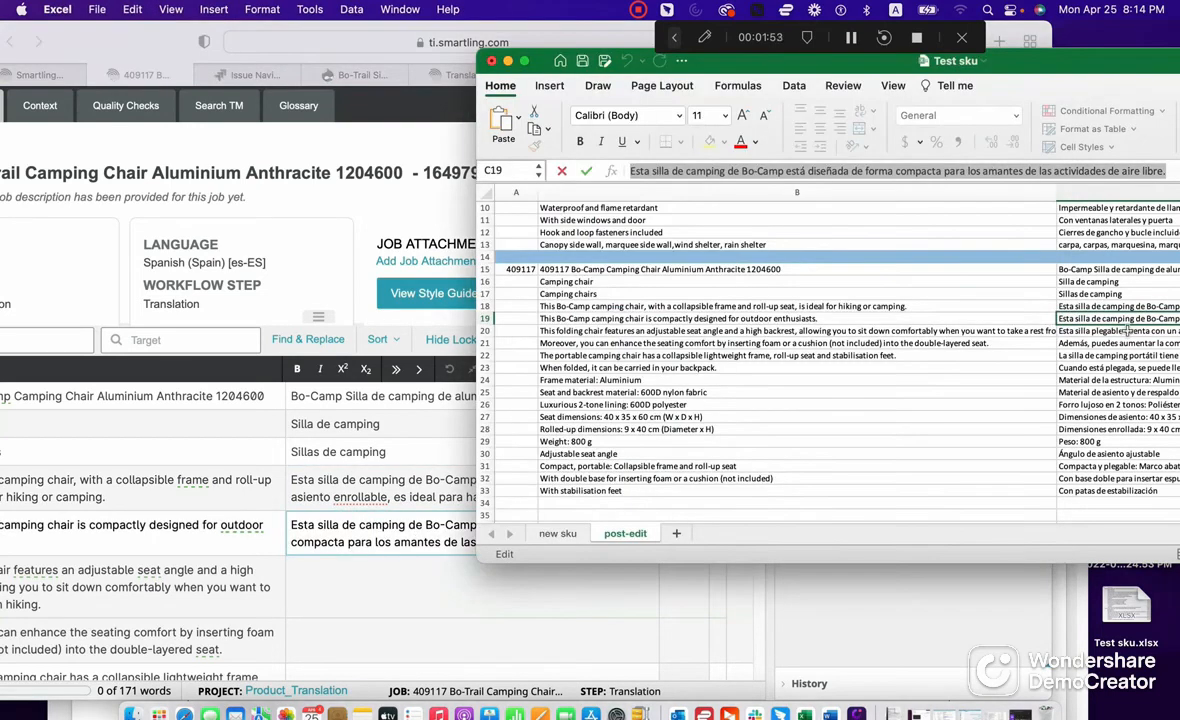
pyautogui.click(1128, 331)
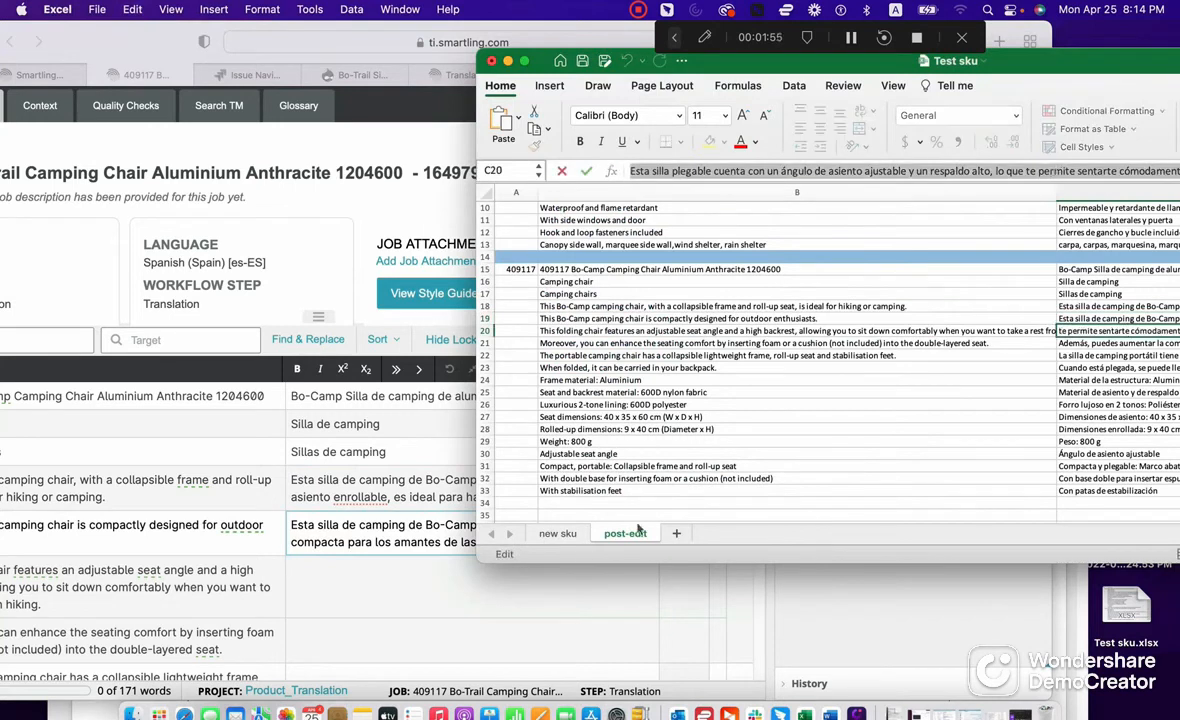
pyautogui.press('super+c')
pyautogui.click(441, 544)
pyautogui.click(469, 588)
pyautogui.press('super+v')
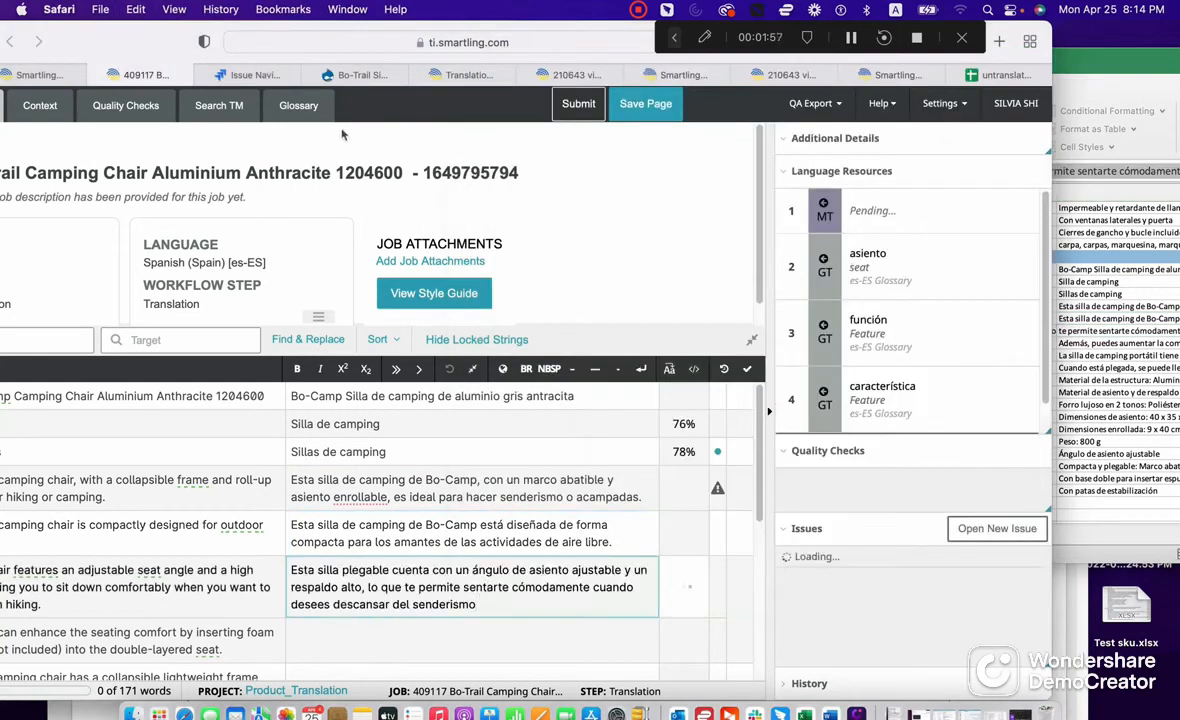
# Step: Look over the camping chair's edit page in the vidaXL Product Management System and the Jira search, returning to the Smartling job
pyautogui.click(345, 75)
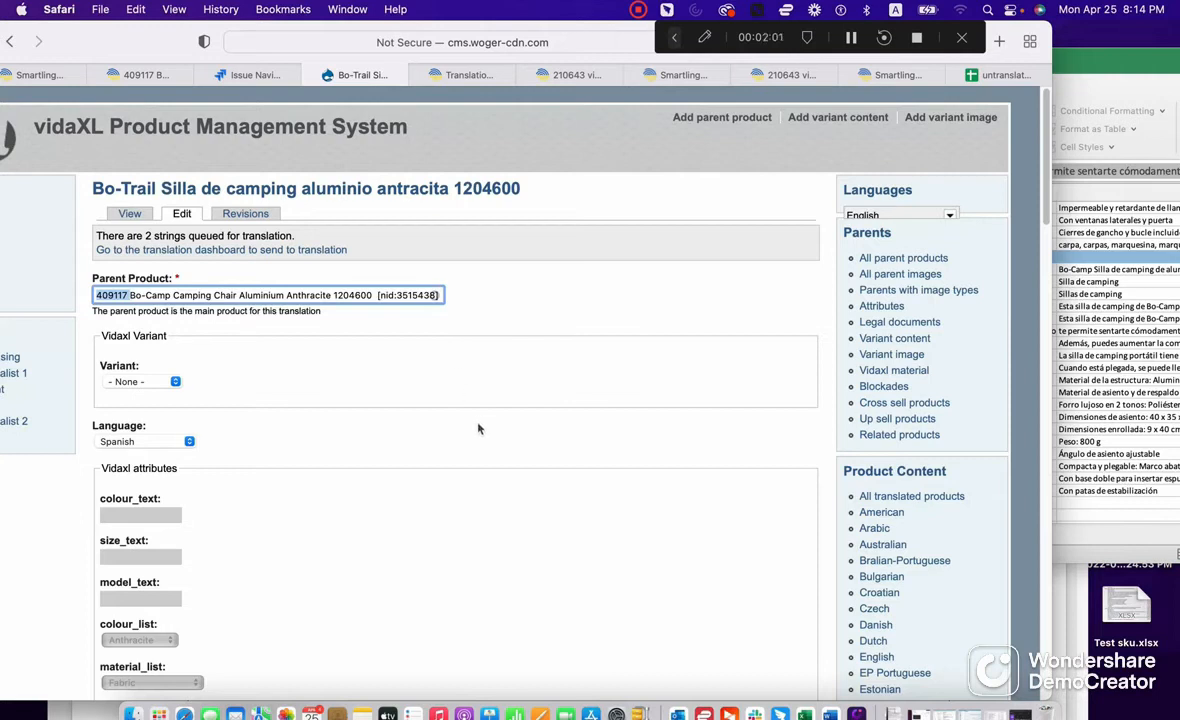
pyautogui.click(162, 80)
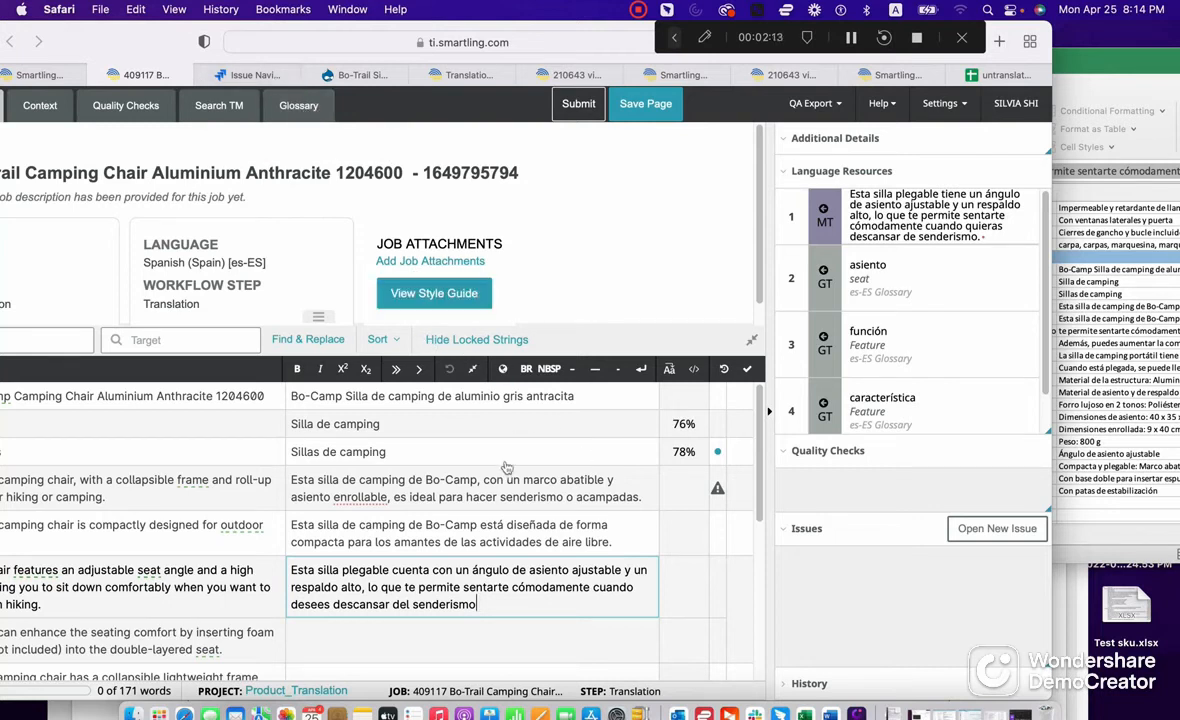
pyautogui.click(250, 75)
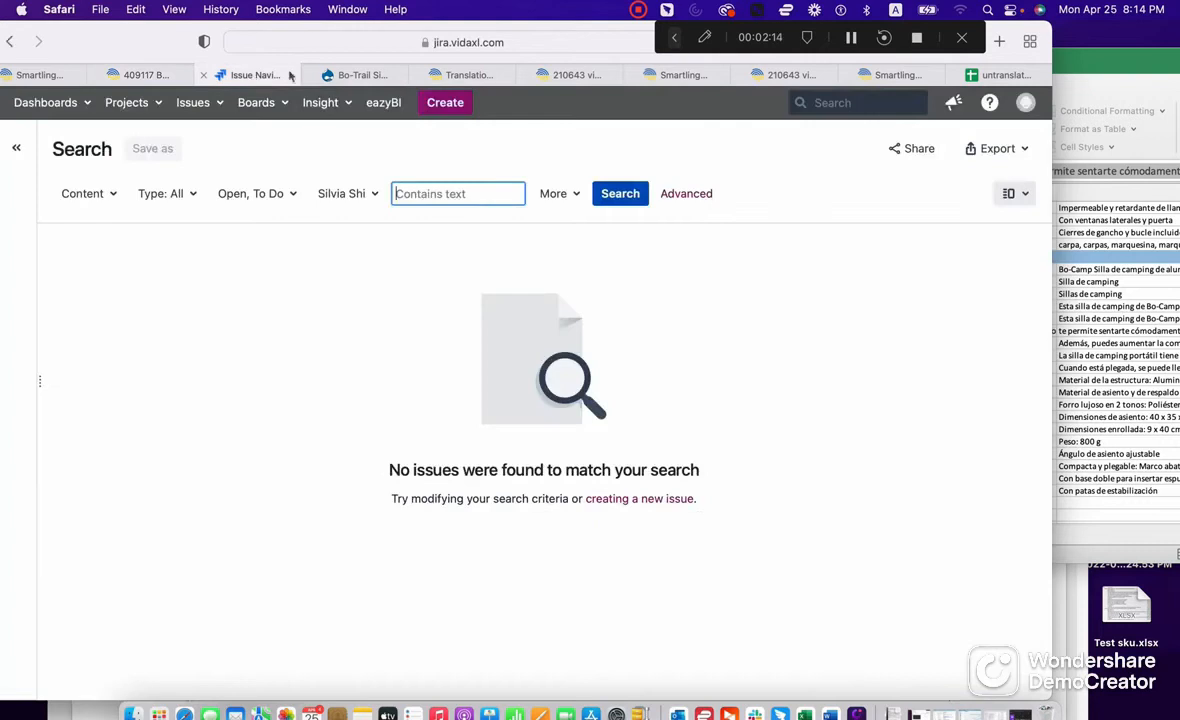
pyautogui.click(350, 76)
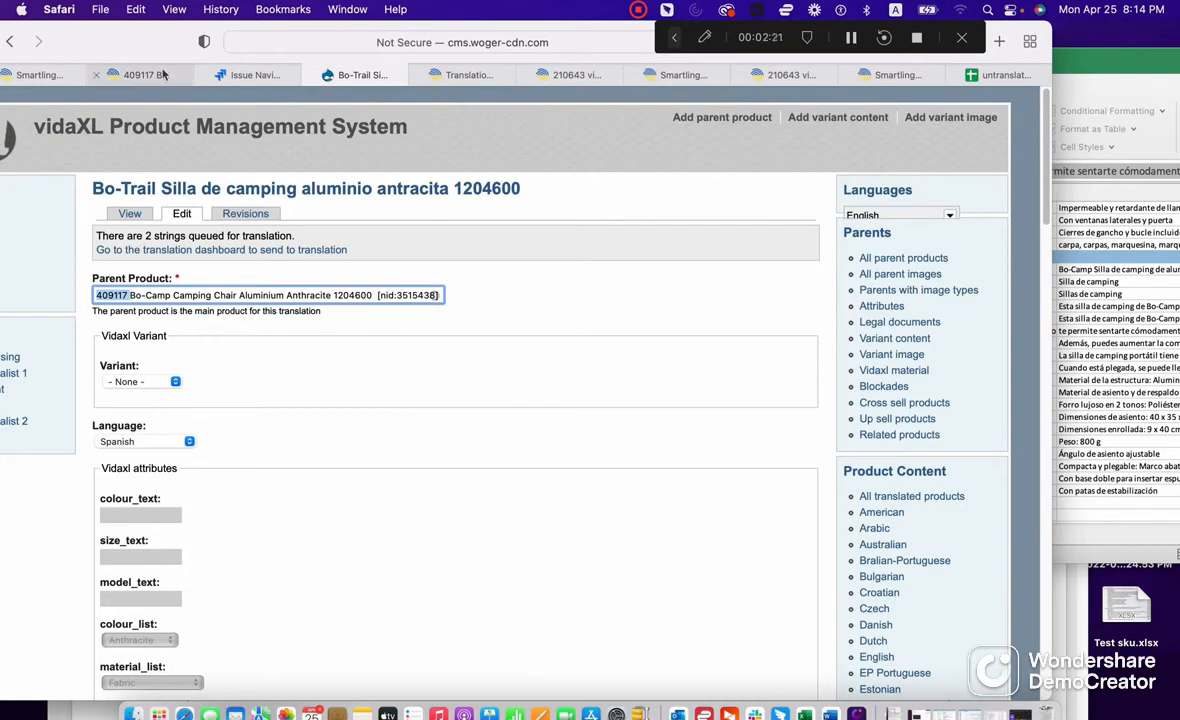
pyautogui.moveTo(164, 74)
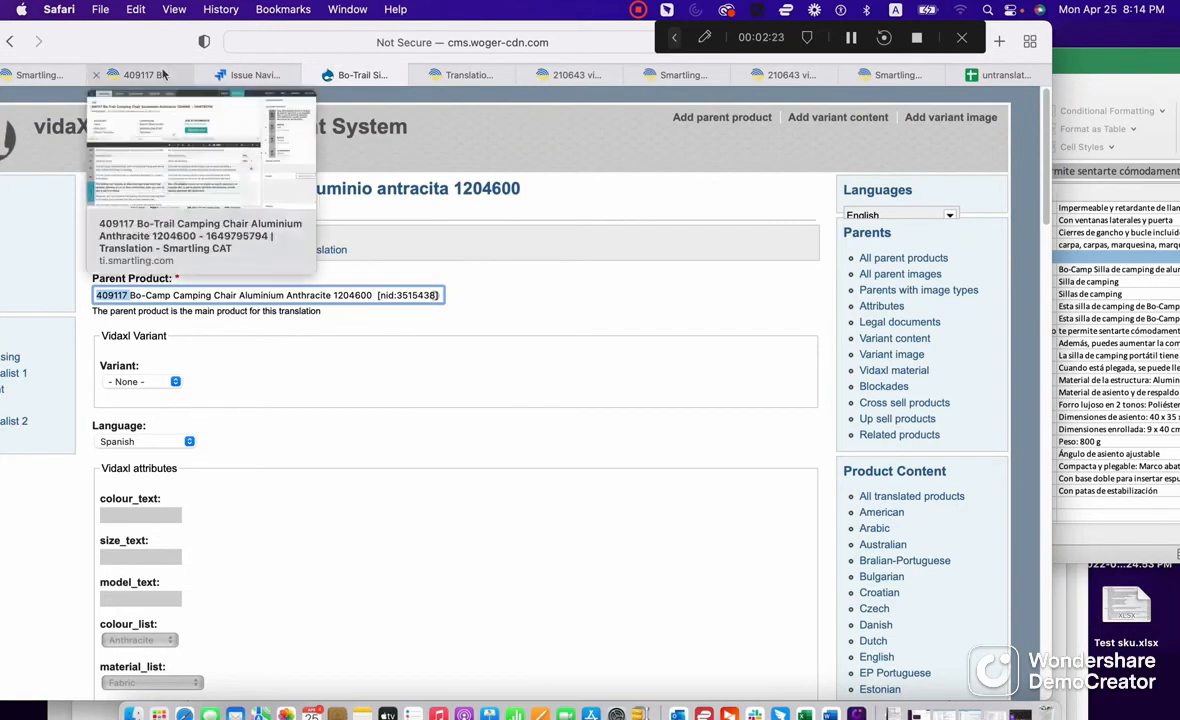
pyautogui.click(164, 74)
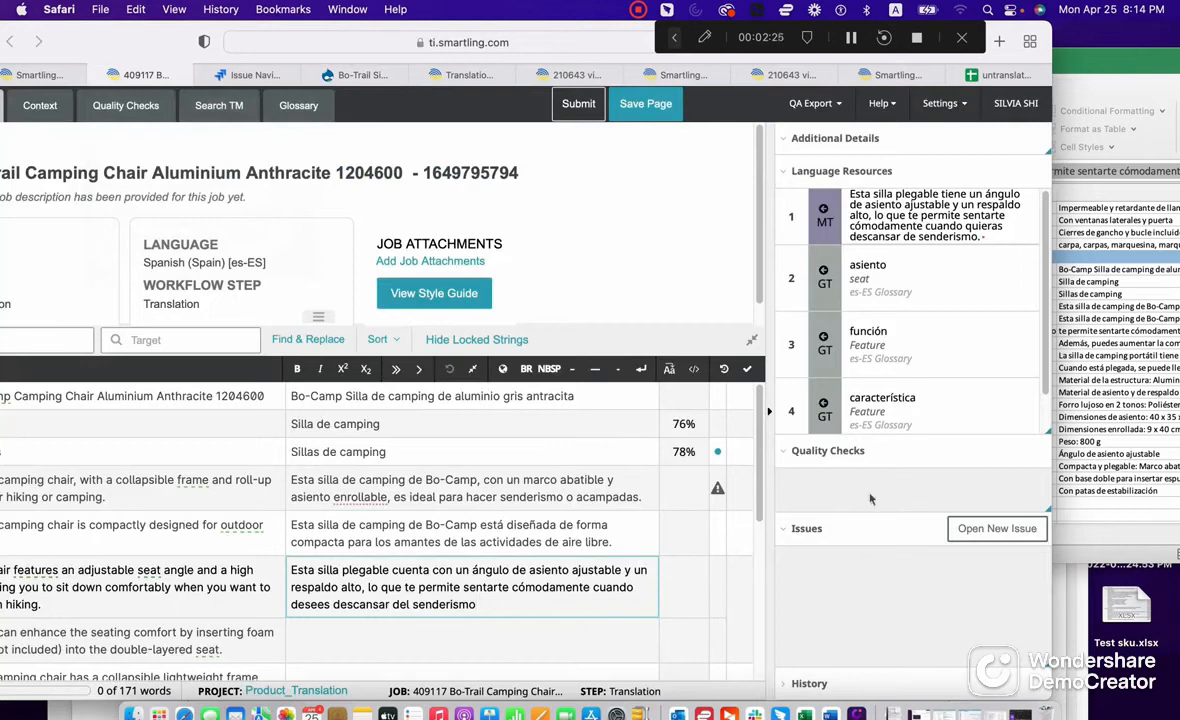
# Step: Copy the Spanish sentence from cell C21 into the translation of the string about enhancing seating comfort with foam or a cushion
pyautogui.click(1063, 390)
pyautogui.click(1111, 343)
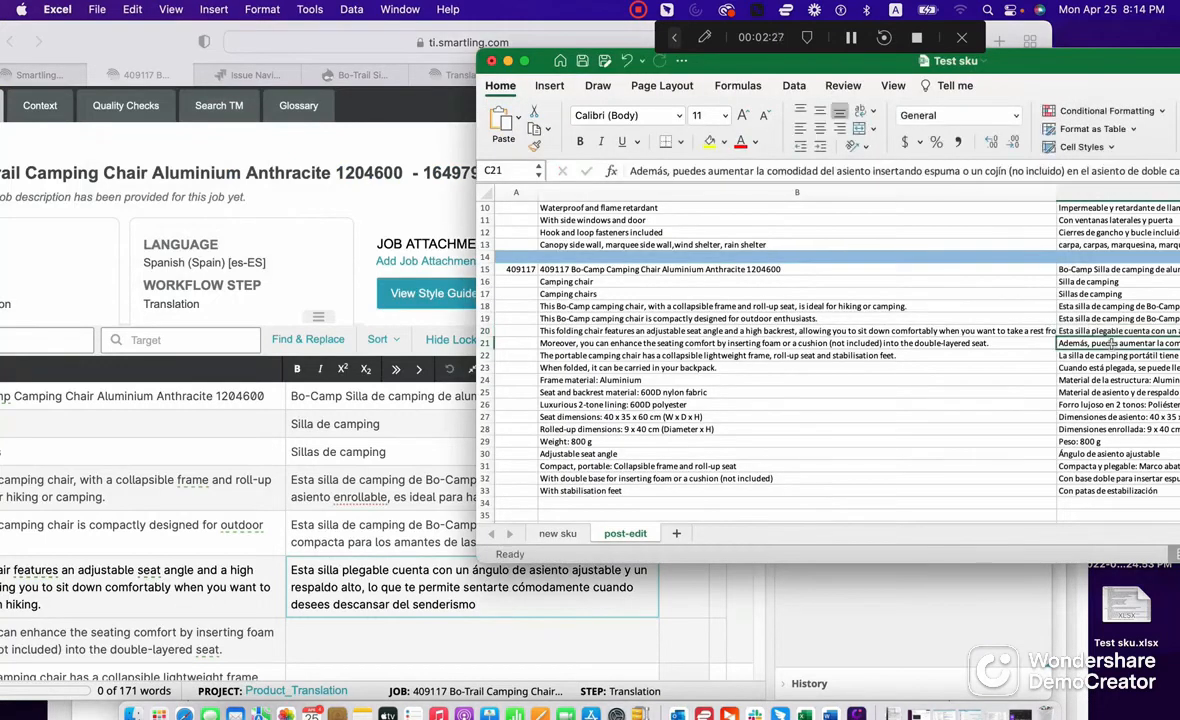
pyautogui.click(1032, 168)
pyautogui.press('super+a')
pyautogui.press('super+c')
pyautogui.click(333, 583)
pyautogui.click(377, 624)
pyautogui.press('super+v')
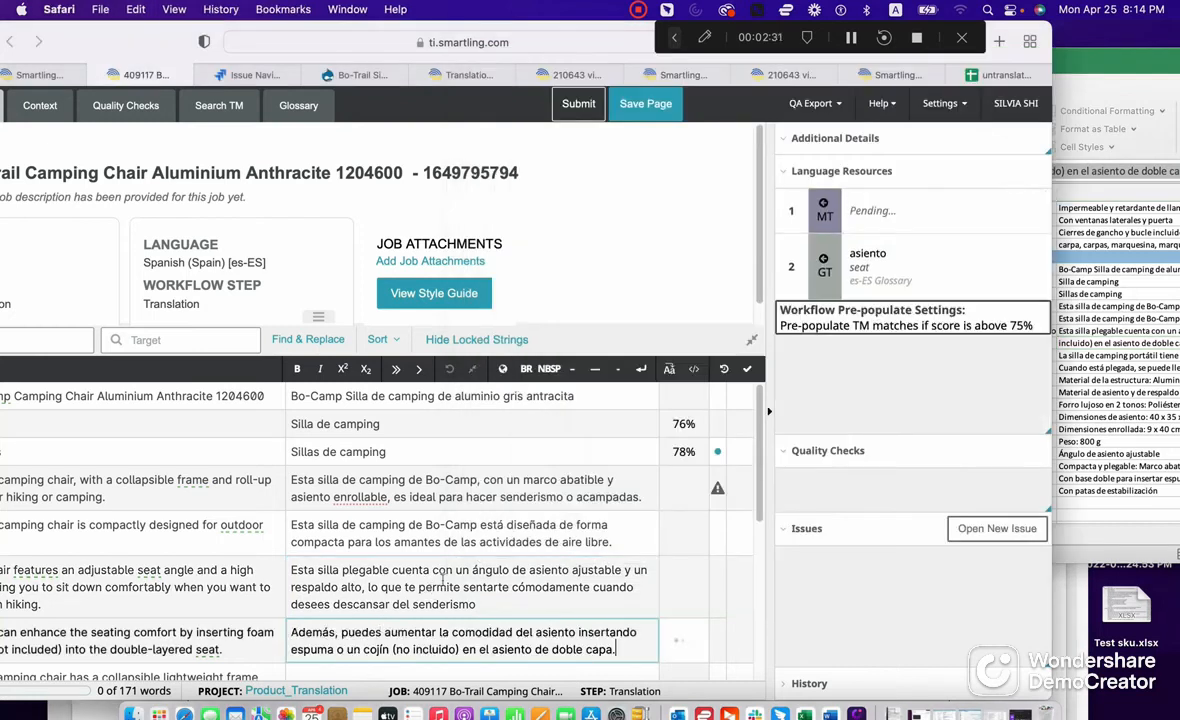
# Step: Copy the Spanish sentence from cell C22 into the translation of the string about the collapsible lightweight frame and stabilisation feet
pyautogui.scroll(-2, 442, 580)
pyautogui.click(442, 582)
pyautogui.click(1113, 347)
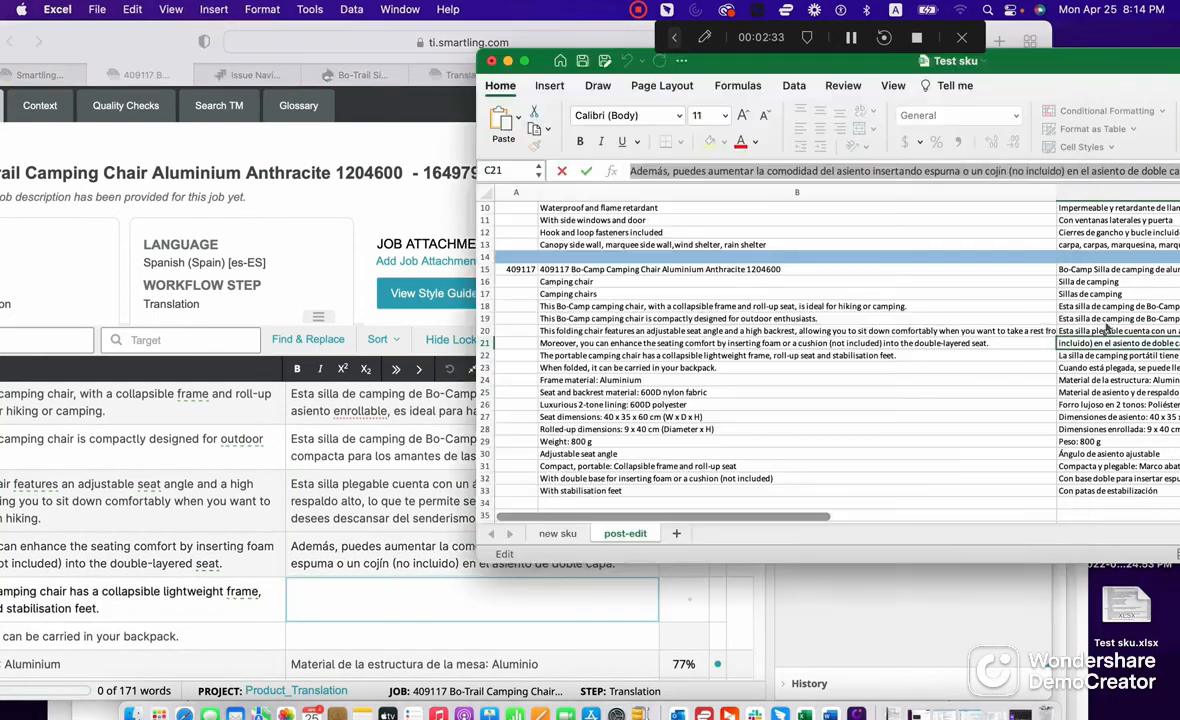
pyautogui.click(1114, 355)
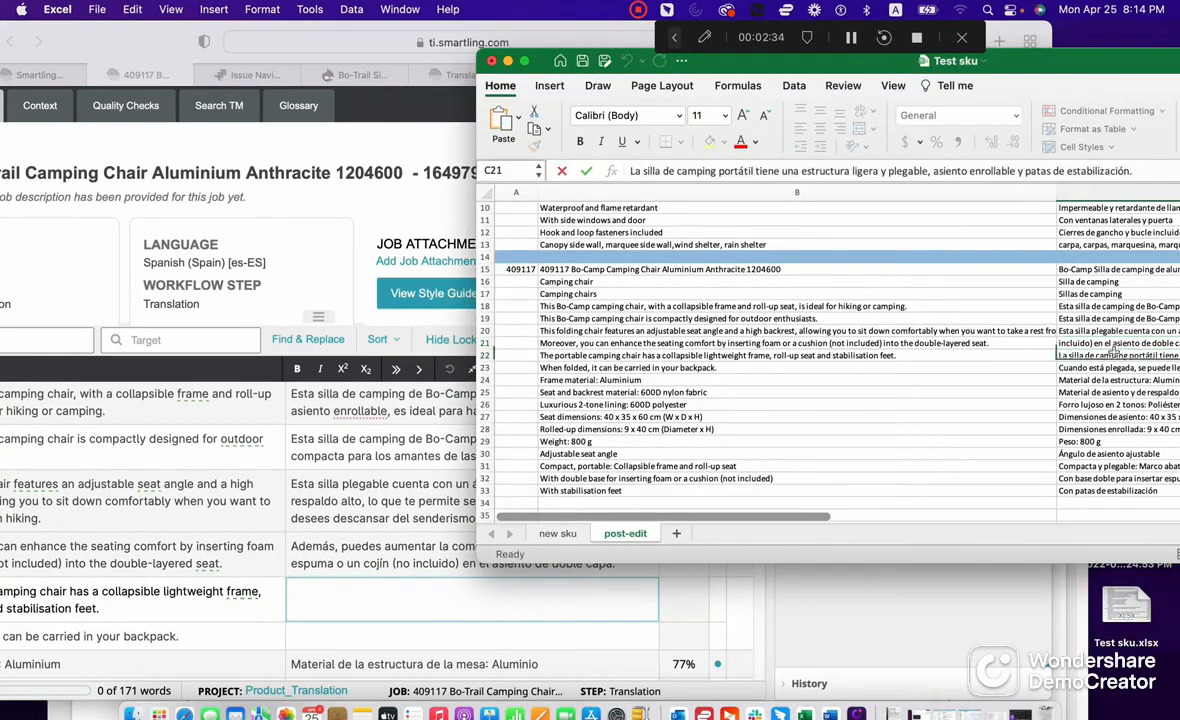
pyautogui.click(984, 172)
pyautogui.press('super+a')
pyautogui.click(409, 618)
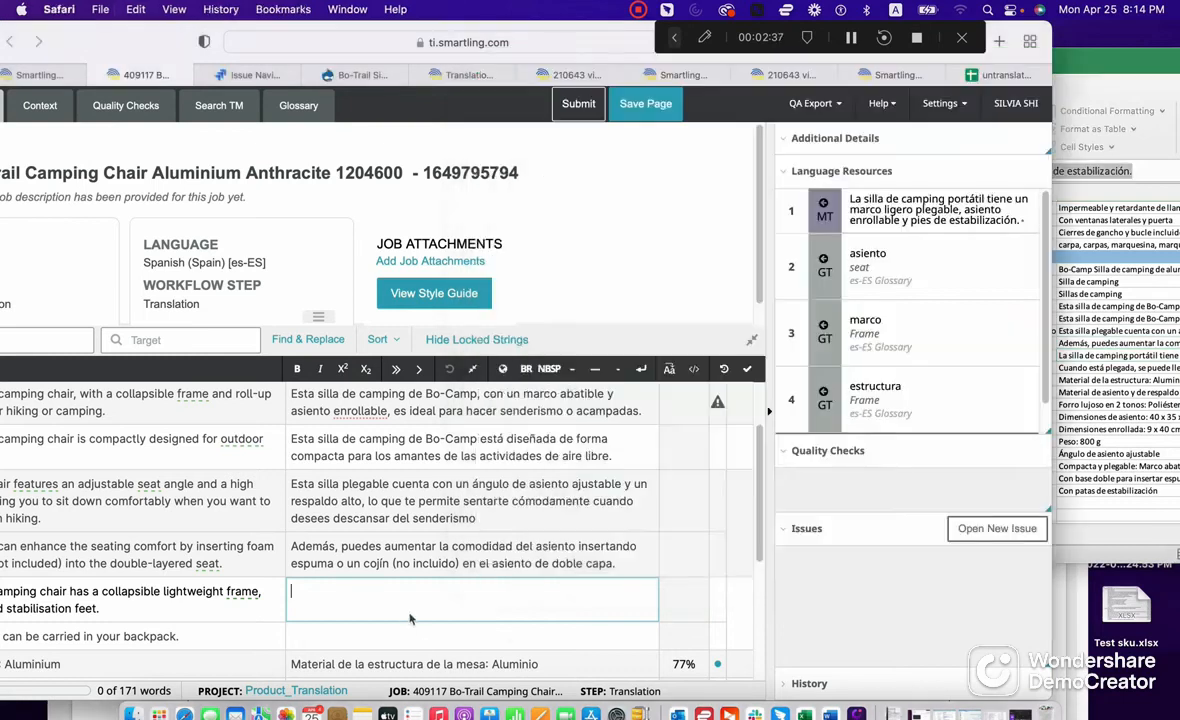
pyautogui.press('super+v')
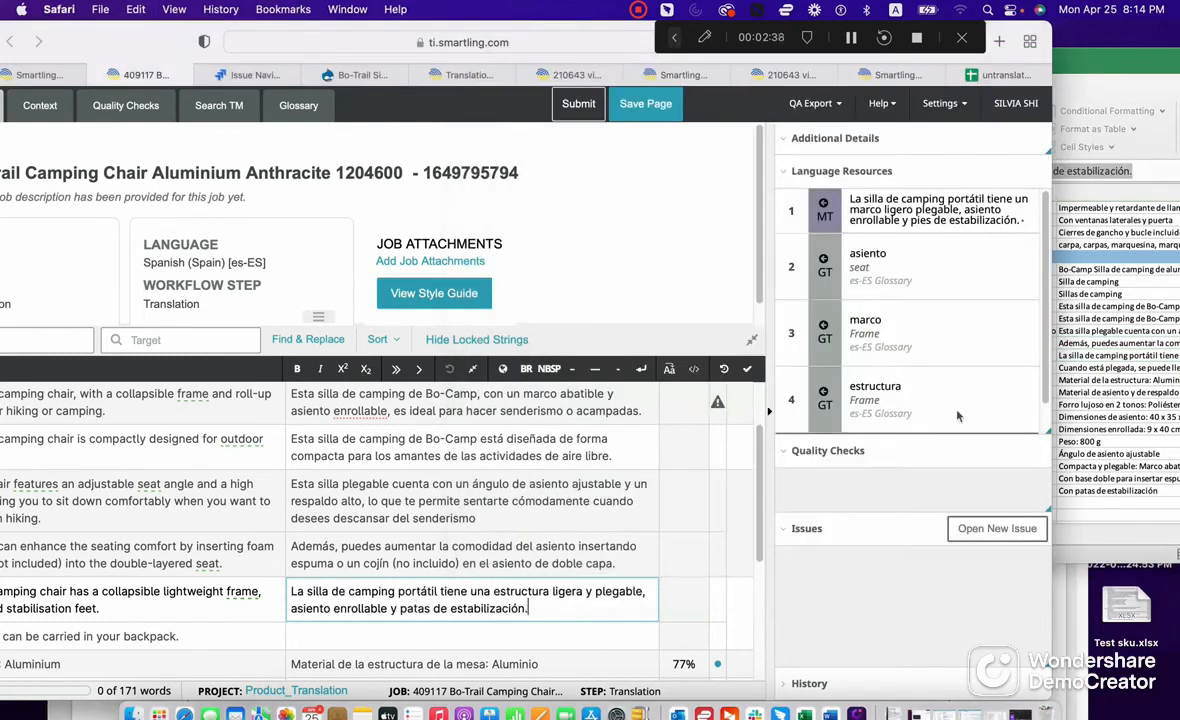
# Step: Copy "Cuando está plegada, se puede llevar en tu mochila." from cell C23 into the translation of the backpack string
pyautogui.click(1138, 345)
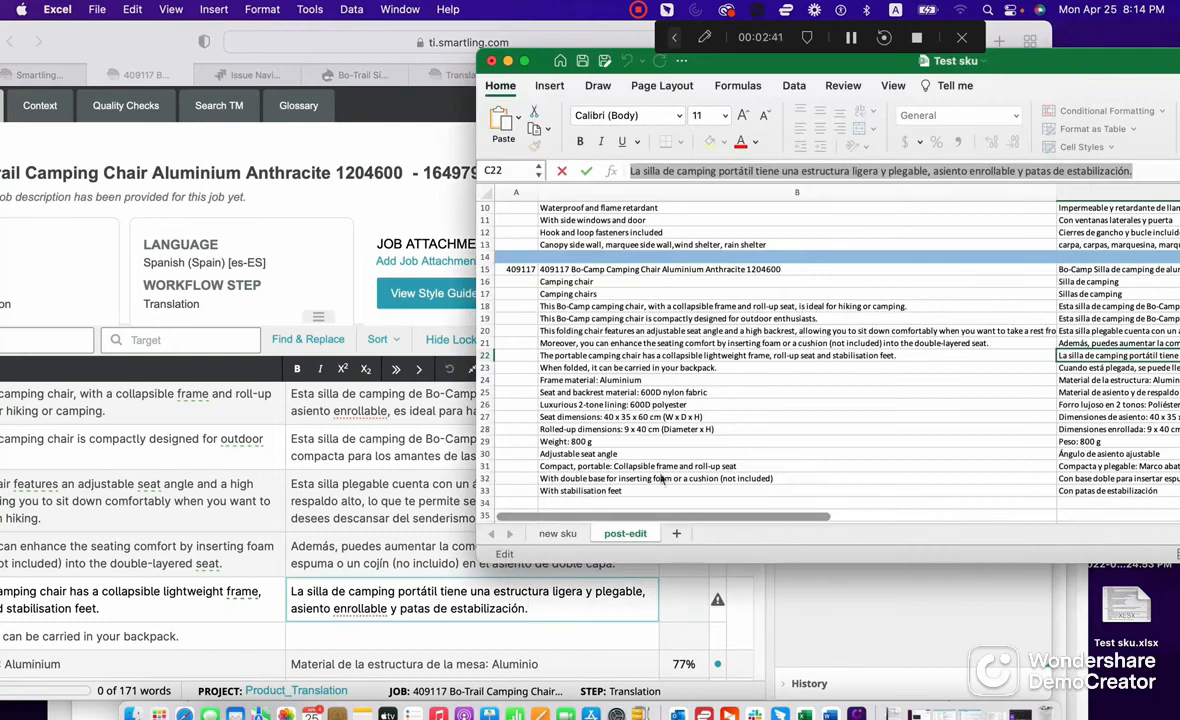
pyautogui.press('Return')
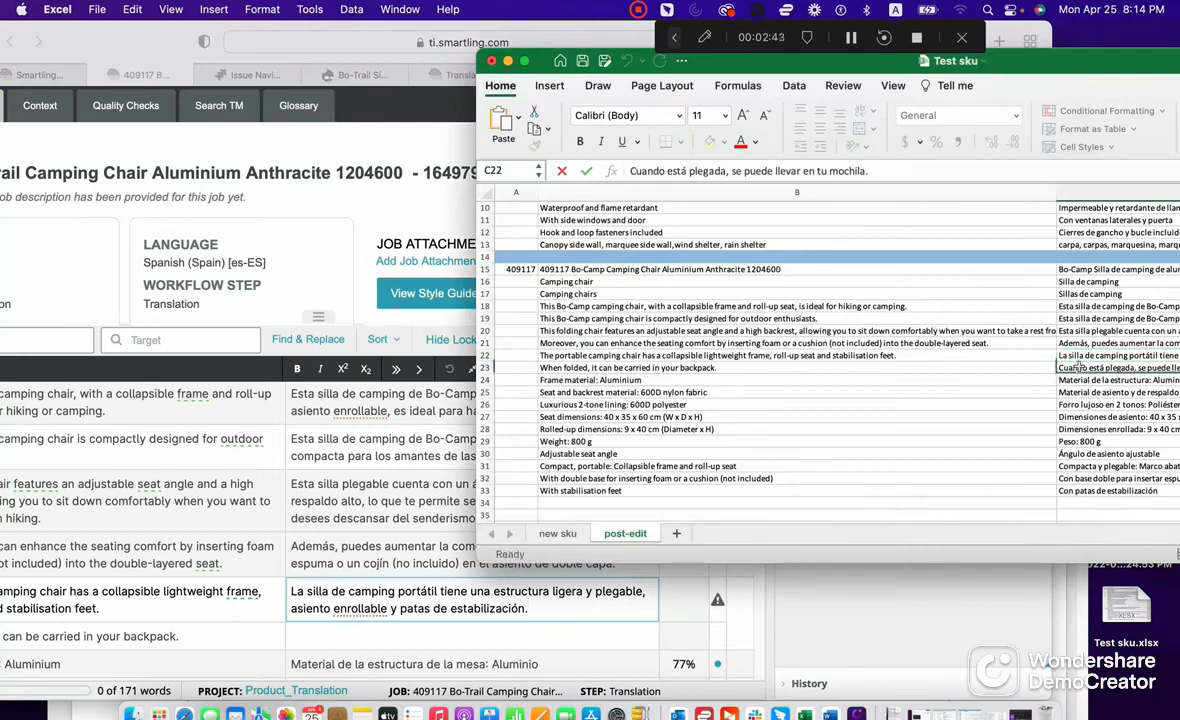
pyautogui.tripleClick(829, 171)
pyautogui.press('super+c')
pyautogui.click(434, 627)
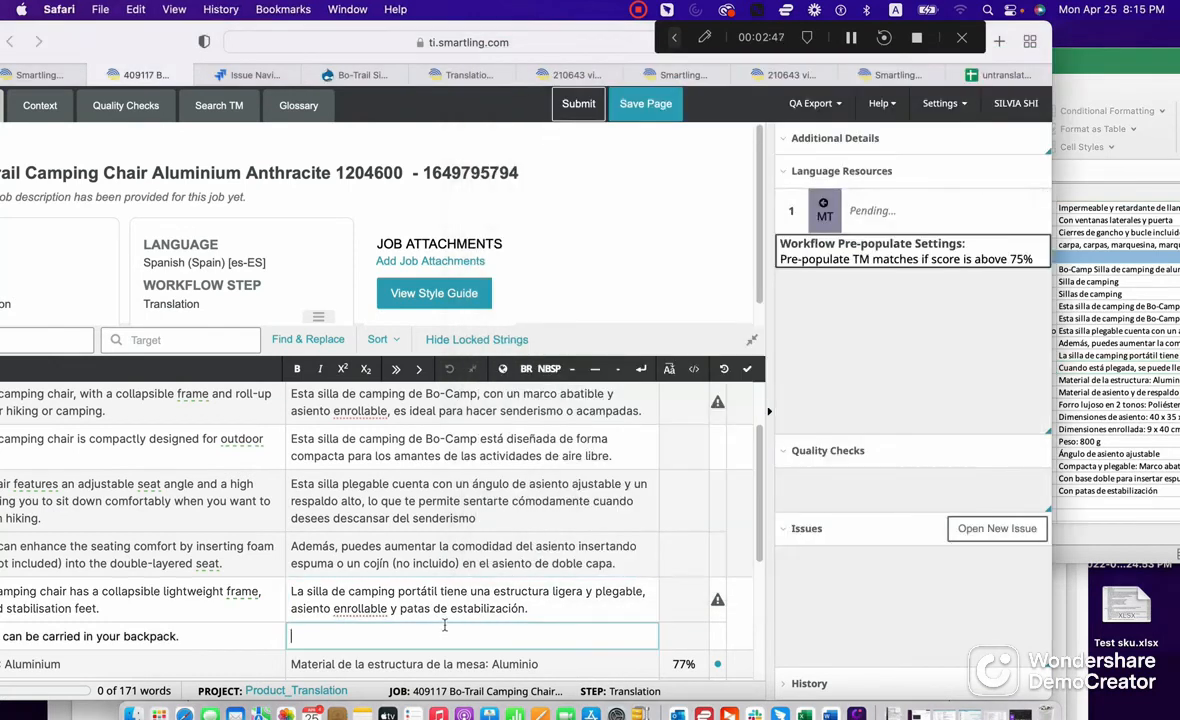
pyautogui.press('super+v')
# Step: Replace the frame material string's translation with "Material de la estructura: Aluminio" copied from cell C24 of the workbook
pyautogui.click(1115, 385)
pyautogui.click(1117, 385)
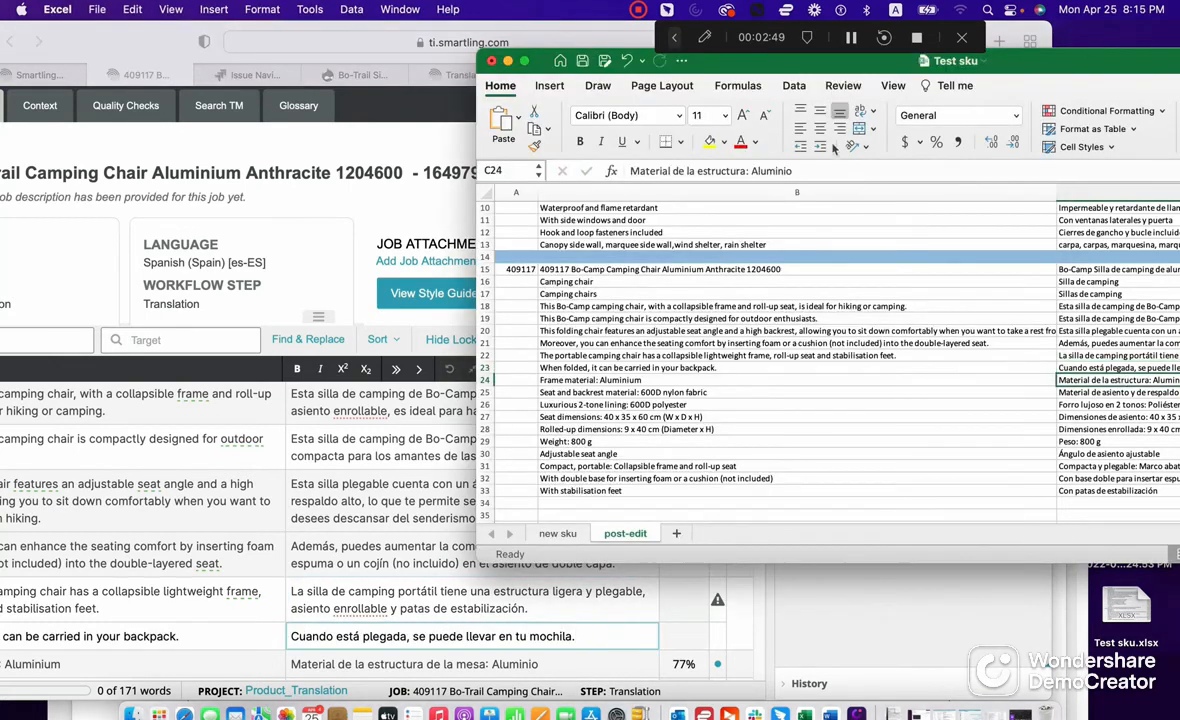
pyautogui.click(831, 171)
pyautogui.moveTo(832, 169); pyautogui.dragTo(520, 151)
pyautogui.press('super+c')
pyautogui.click(454, 530)
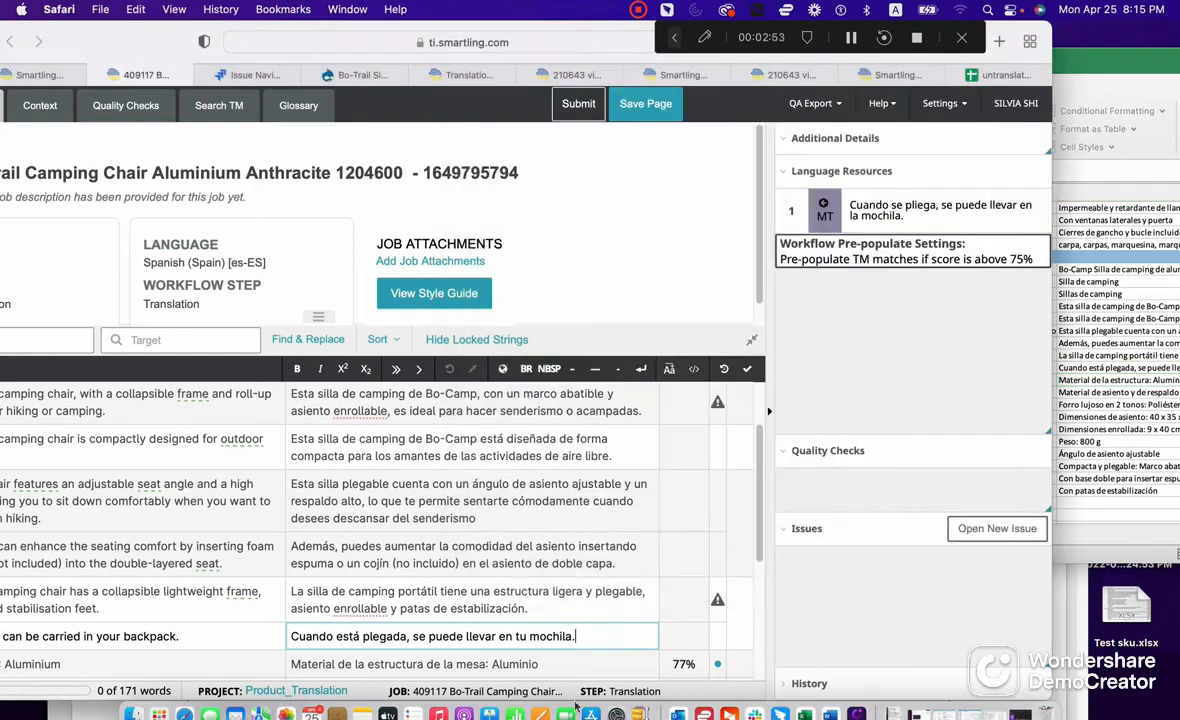
pyautogui.click(582, 662)
pyautogui.press('super+a')
pyautogui.press('super+v')
# Step: Copy "Material de asiento y de respaldo: Tela de nylon 600D" from cell C25 into the seat and backrest material translation
pyautogui.scroll(-1, 452, 566)
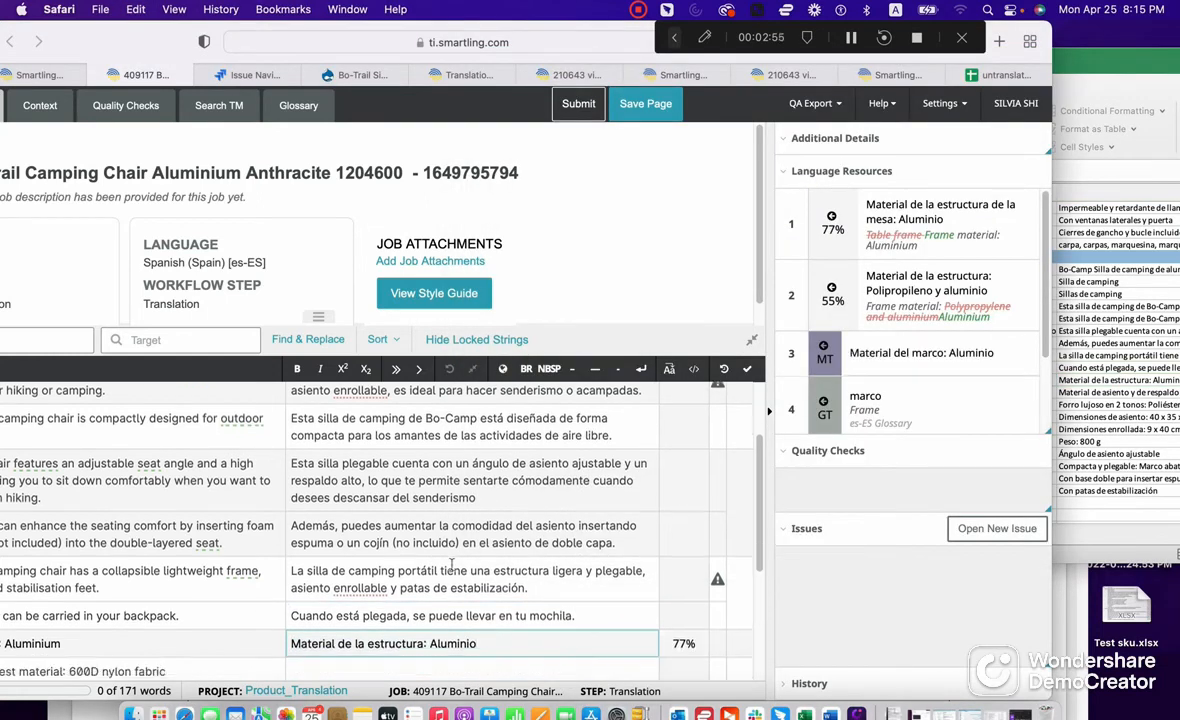
pyautogui.scroll(-1, 452, 566)
pyautogui.click(457, 613)
pyautogui.click(1054, 352)
pyautogui.click(1137, 392)
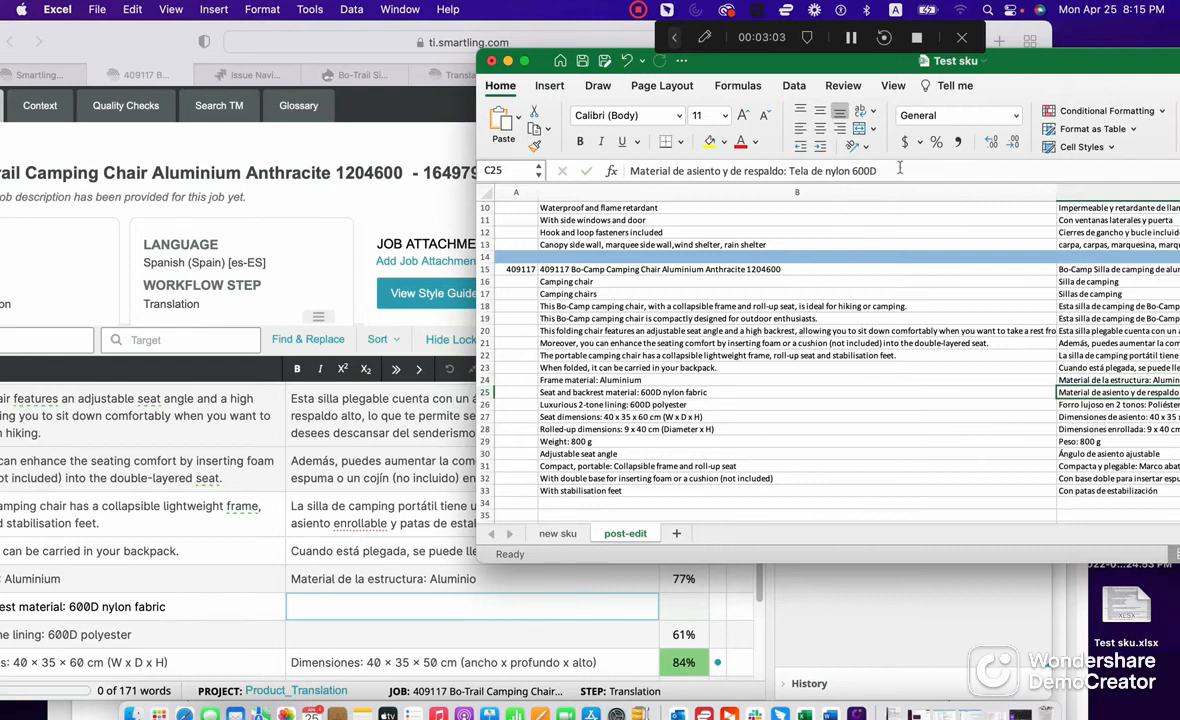
pyautogui.moveTo(899, 170); pyautogui.dragTo(628, 171)
pyautogui.press('super+c')
pyautogui.click(369, 605)
pyautogui.press('super+v')
# Step: Copy "Forro lujoso en 2 tonos: Poliéster 600D" from cell C26 into the translation of the luxurious 2-tone lining string
pyautogui.click(416, 635)
pyautogui.click(1147, 387)
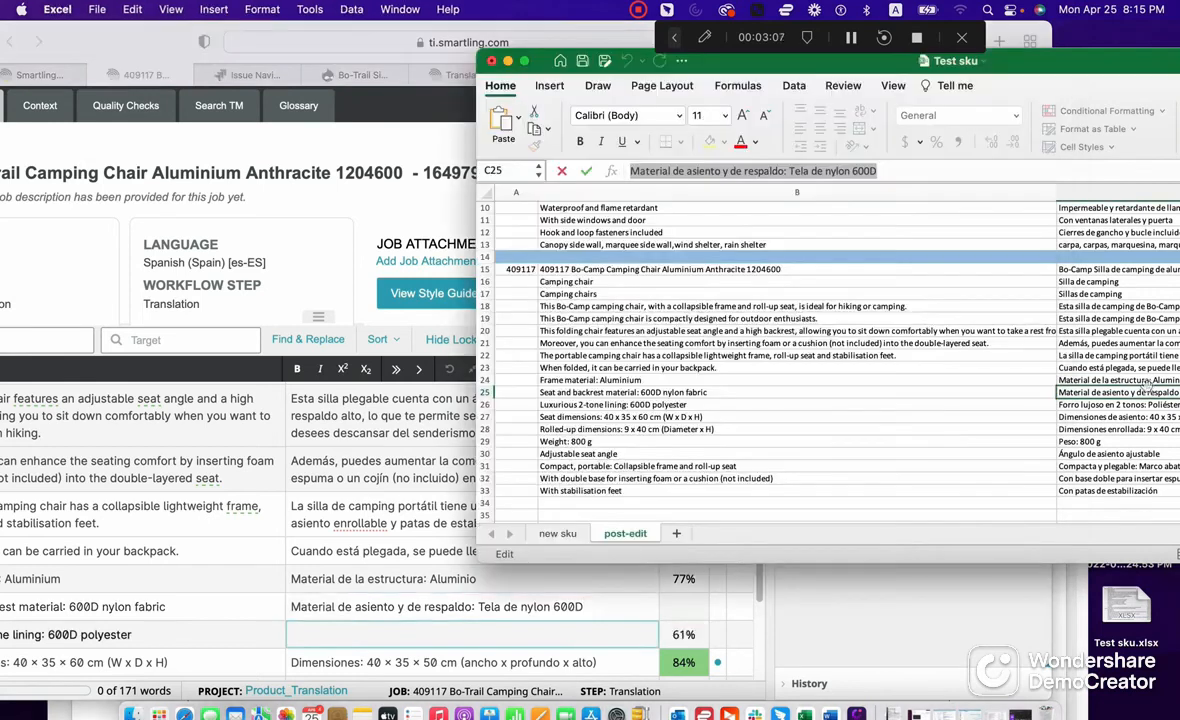
pyautogui.click(1147, 406)
pyautogui.moveTo(840, 172); pyautogui.dragTo(562, 158)
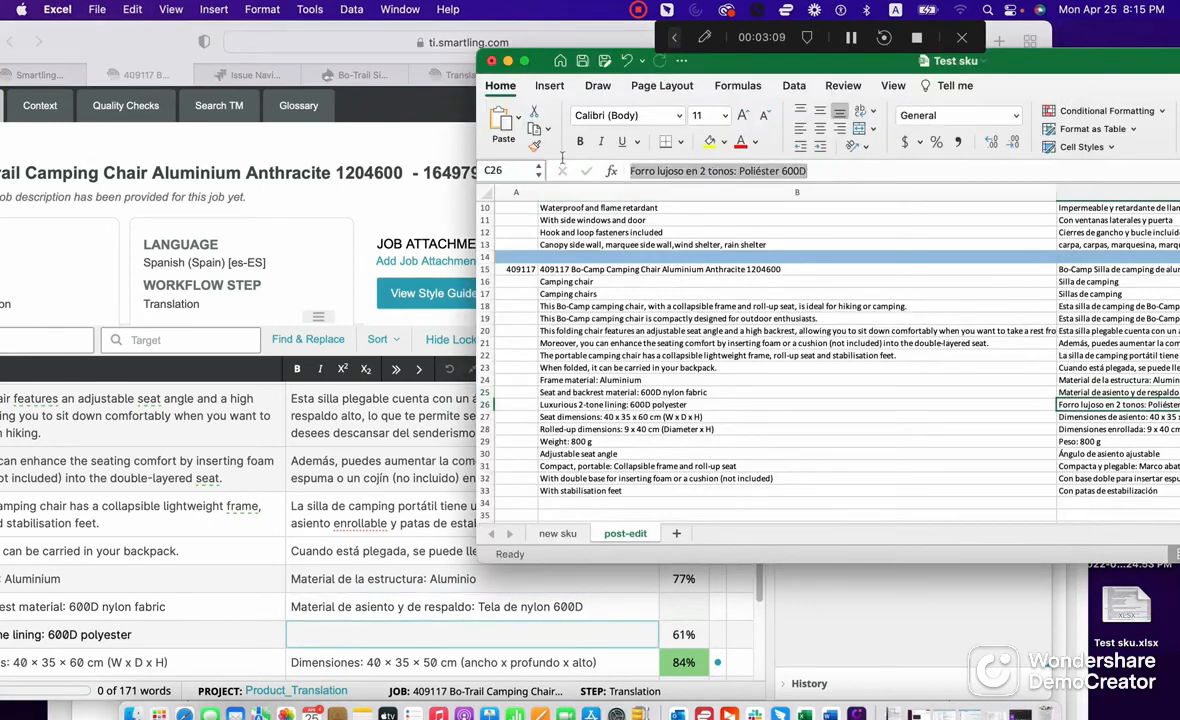
pyautogui.press('super+c')
pyautogui.click(478, 632)
pyautogui.press('super+v')
pyautogui.click(460, 578)
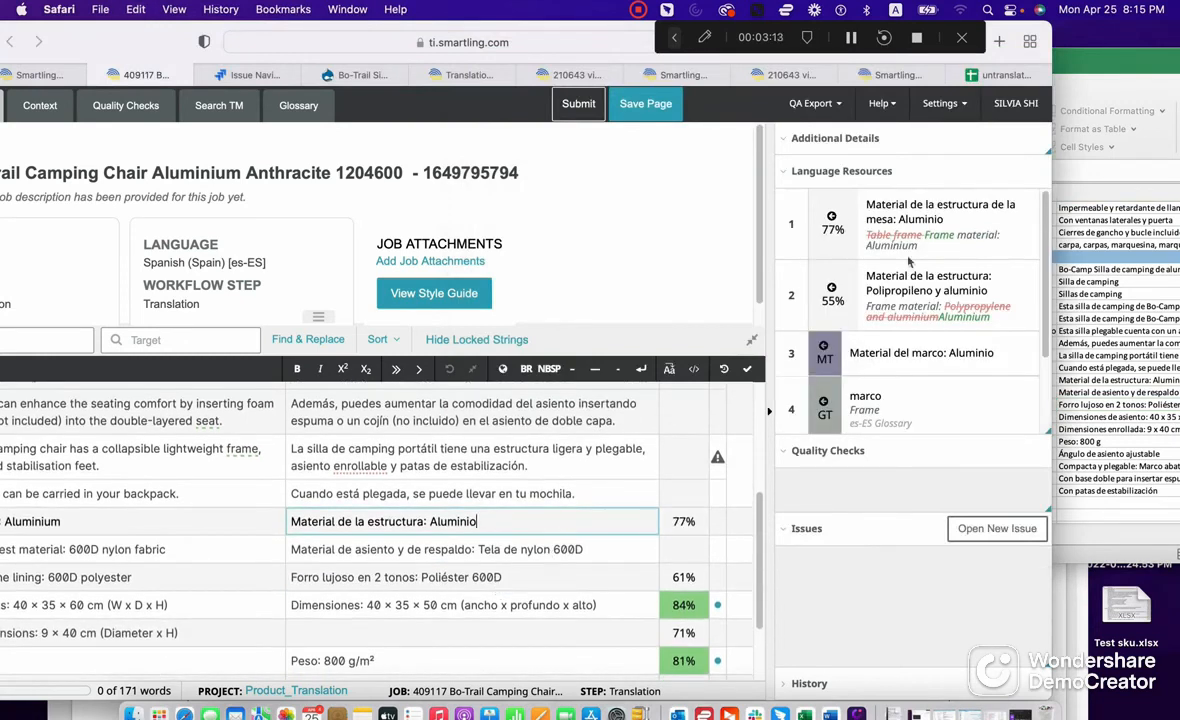
# Step: Replace the seat dimensions translation with "Dimensiones de asiento: 40 x 35 x 60 cm (anchura x profundidad x altura)" from cell C27
pyautogui.click(1165, 392)
pyautogui.click(1116, 418)
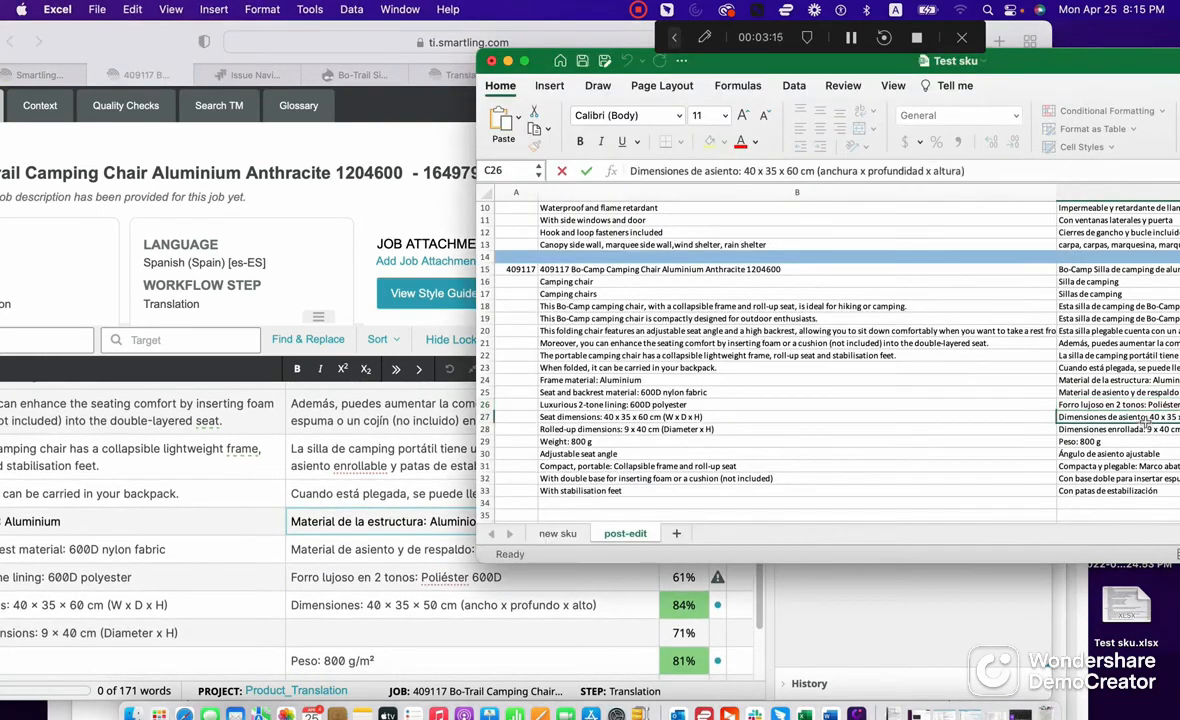
pyautogui.moveTo(966, 171); pyautogui.dragTo(610, 171)
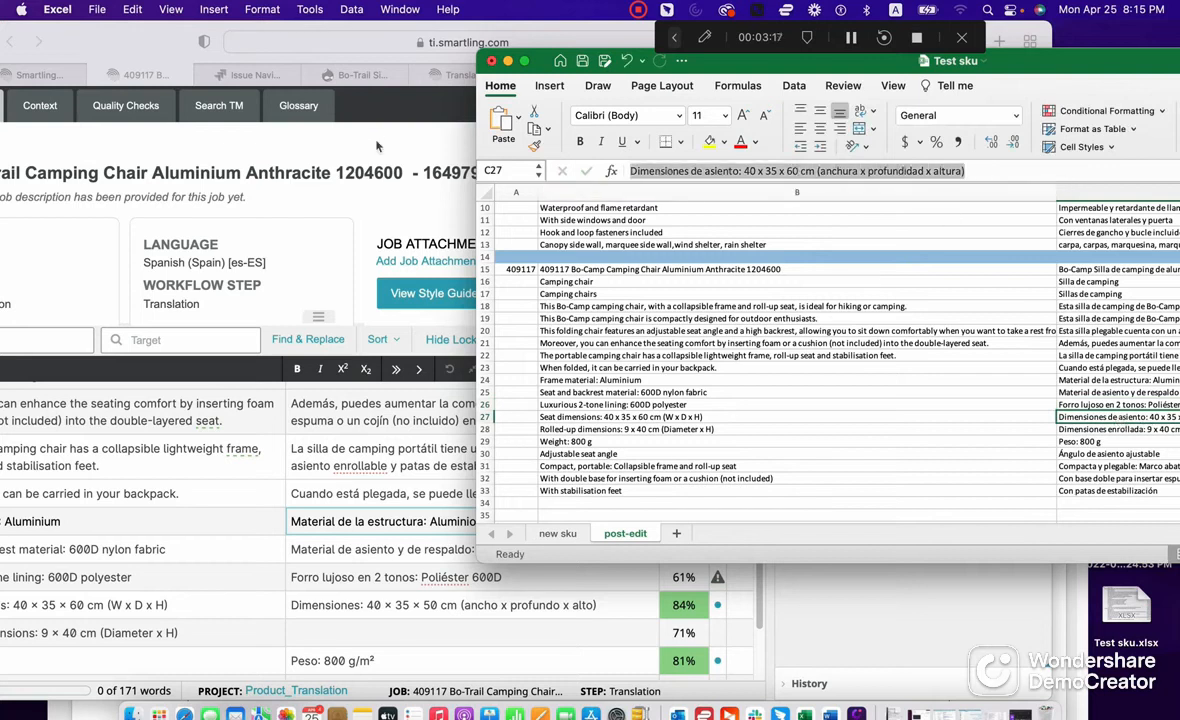
pyautogui.press('super+c')
pyautogui.click(385, 605)
pyautogui.press('super+a')
pyautogui.press('super+v')
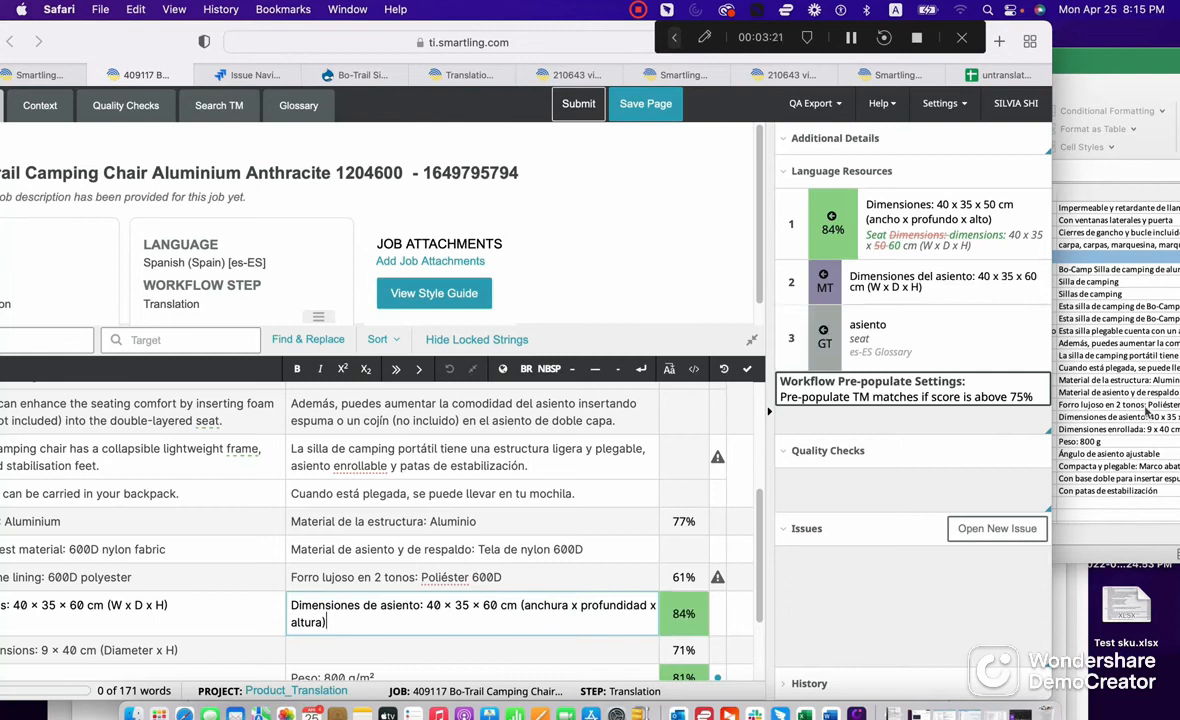
# Step: Copy "Dimensiones enrollada: 9 x 40 cm (diámetro x altura)" from cell C28 into the rolled-up dimensions translation
pyautogui.click(1098, 85)
pyautogui.click(1133, 428)
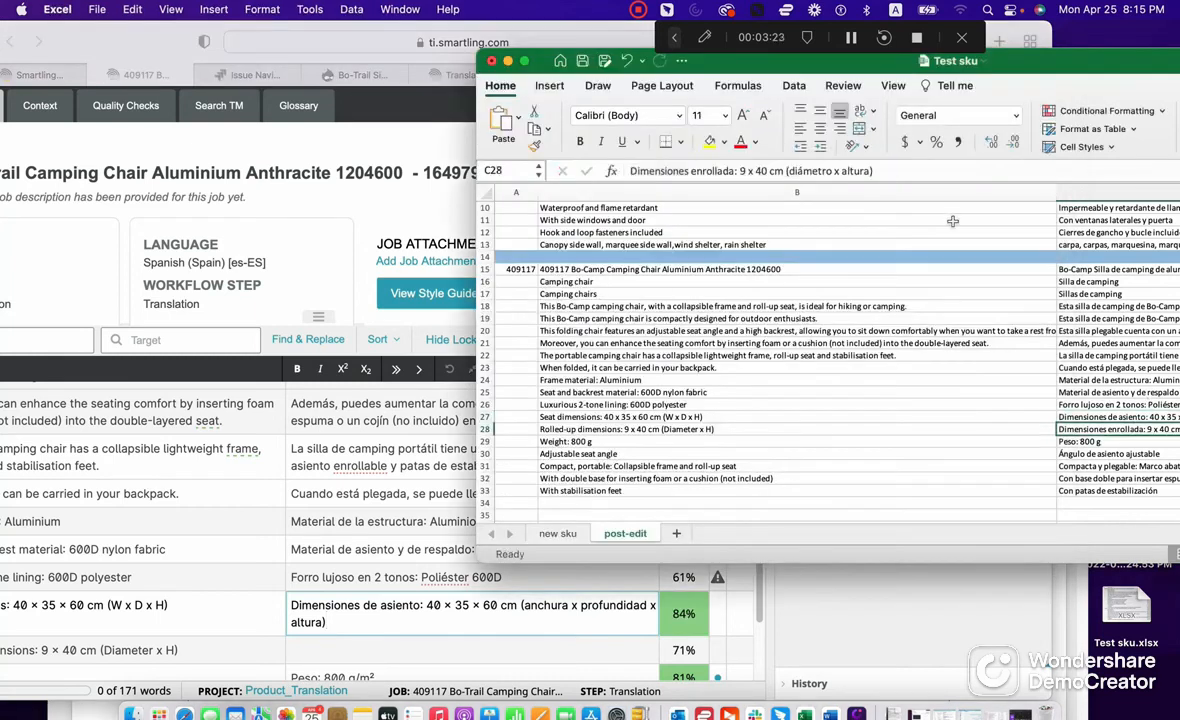
pyautogui.tripleClick(900, 170)
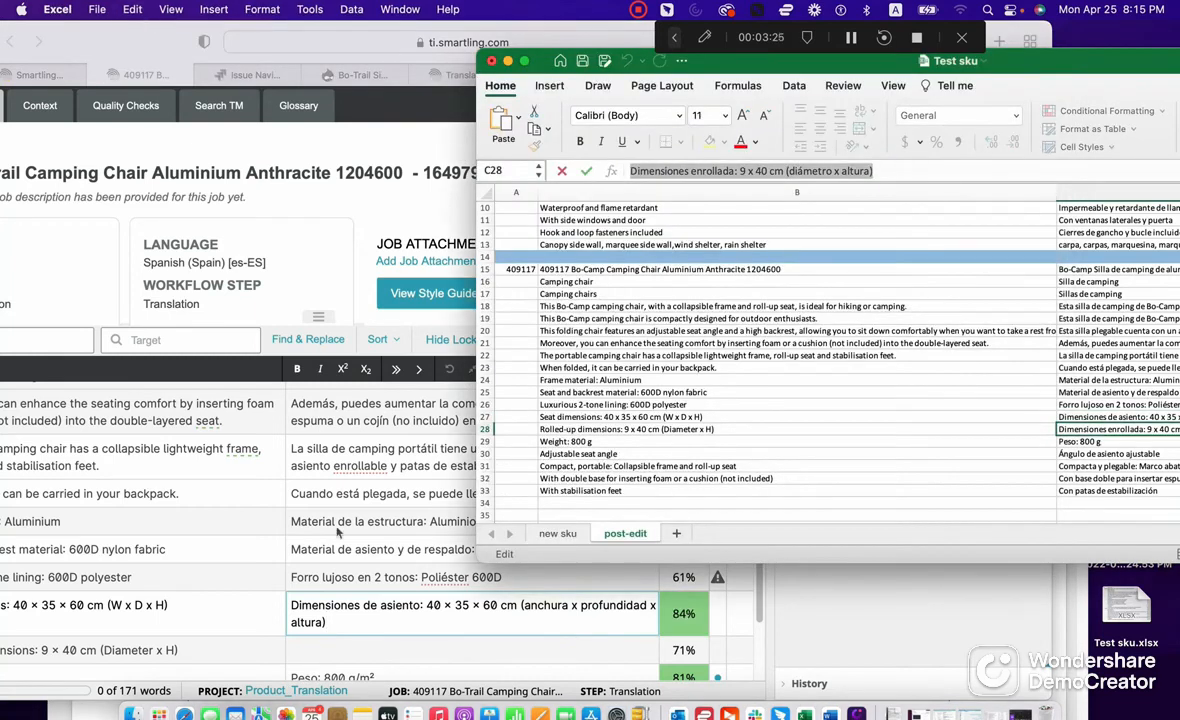
pyautogui.click(395, 651)
pyautogui.press('super+v')
pyautogui.press('super+Return')
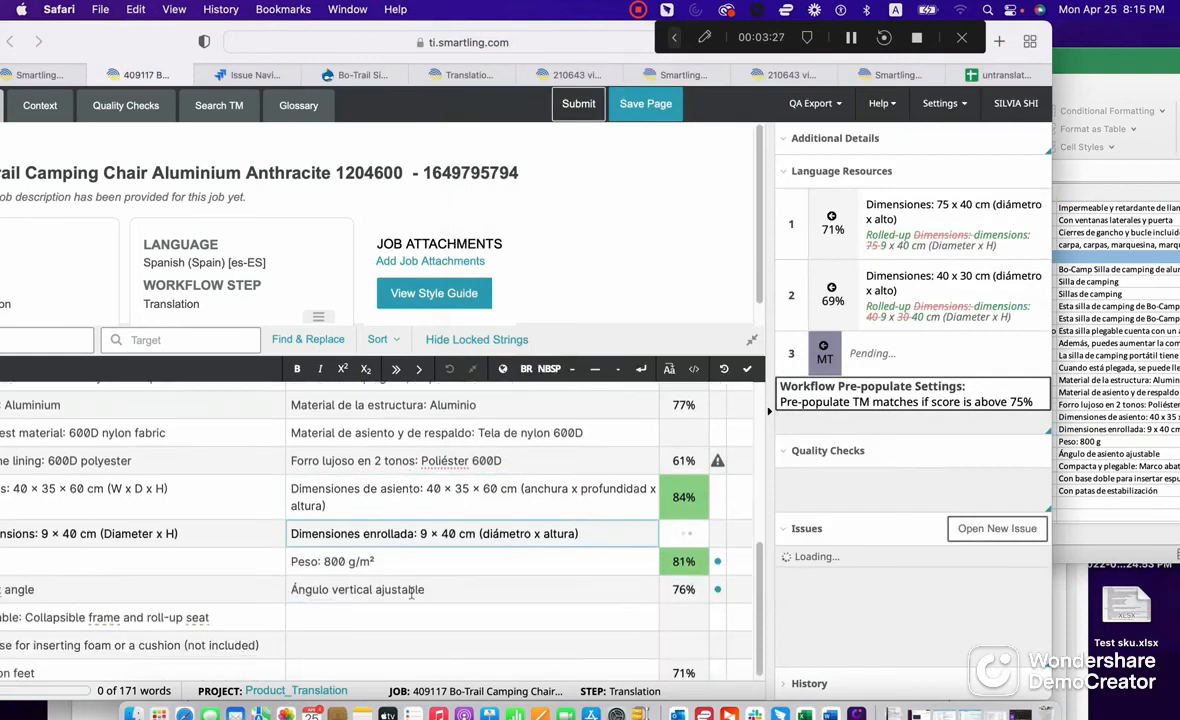
# Step: Replace the weight string's translation with "Peso: 800 g" copied from cell C29
pyautogui.click(1068, 458)
pyautogui.click(1120, 441)
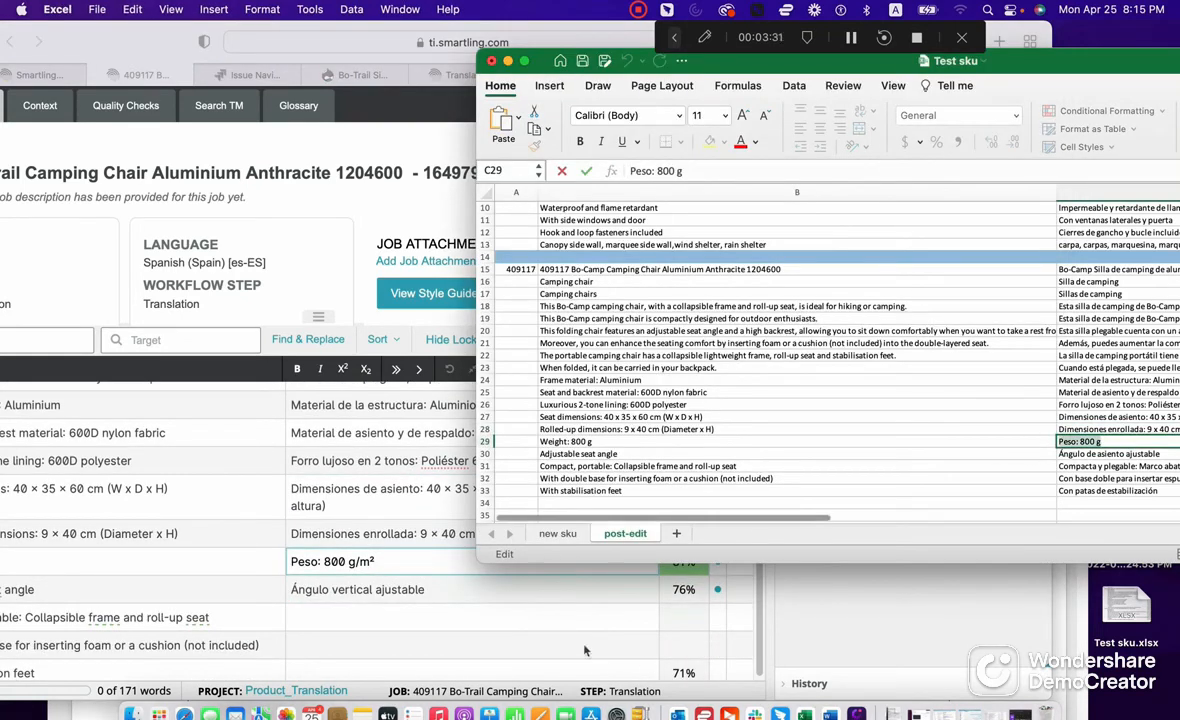
pyautogui.click(392, 560)
pyautogui.press('super+a')
pyautogui.press('super+v')
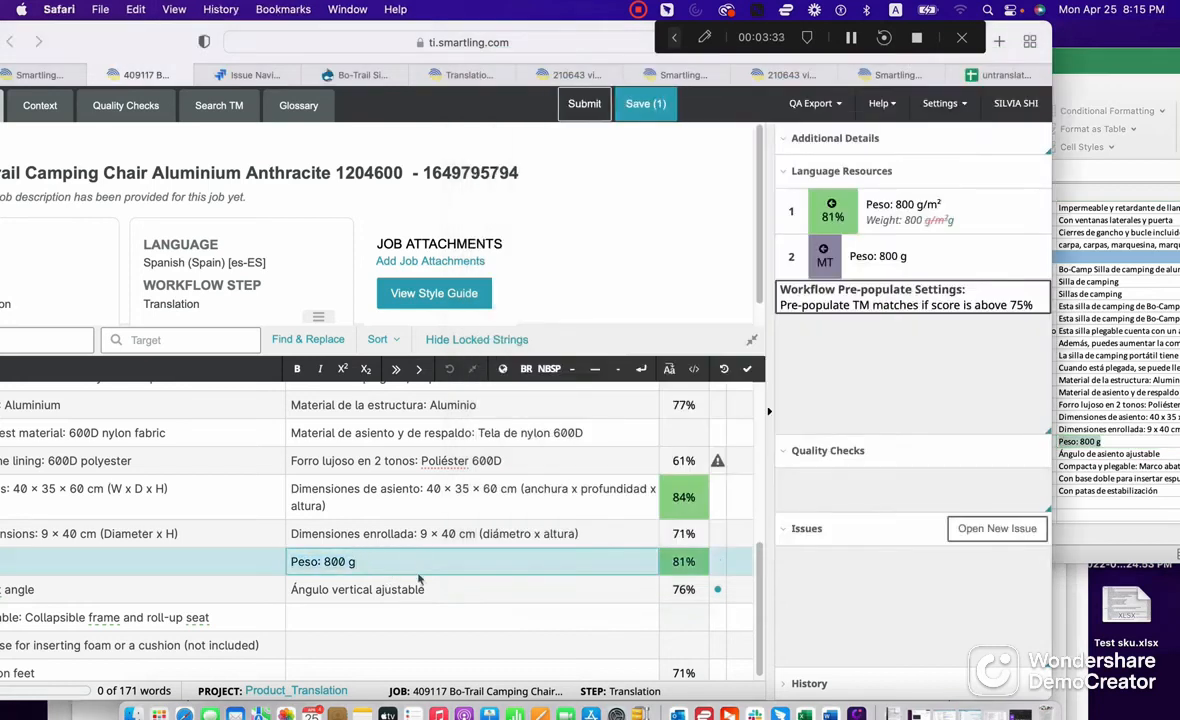
# Step: Copy "Ángulo de asiento ajustable" from cell C30 into the translation of the compact, portable string
pyautogui.click(419, 584)
pyautogui.click(1124, 449)
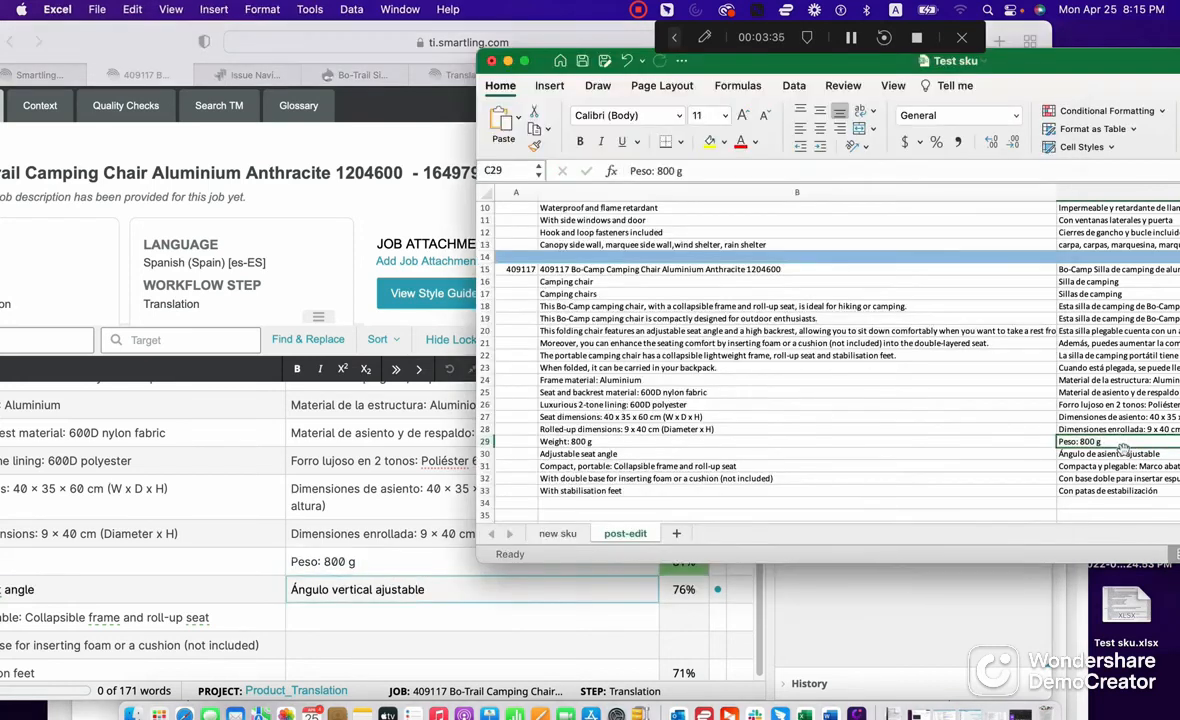
pyautogui.click(1126, 454)
pyautogui.moveTo(760, 171); pyautogui.dragTo(547, 165)
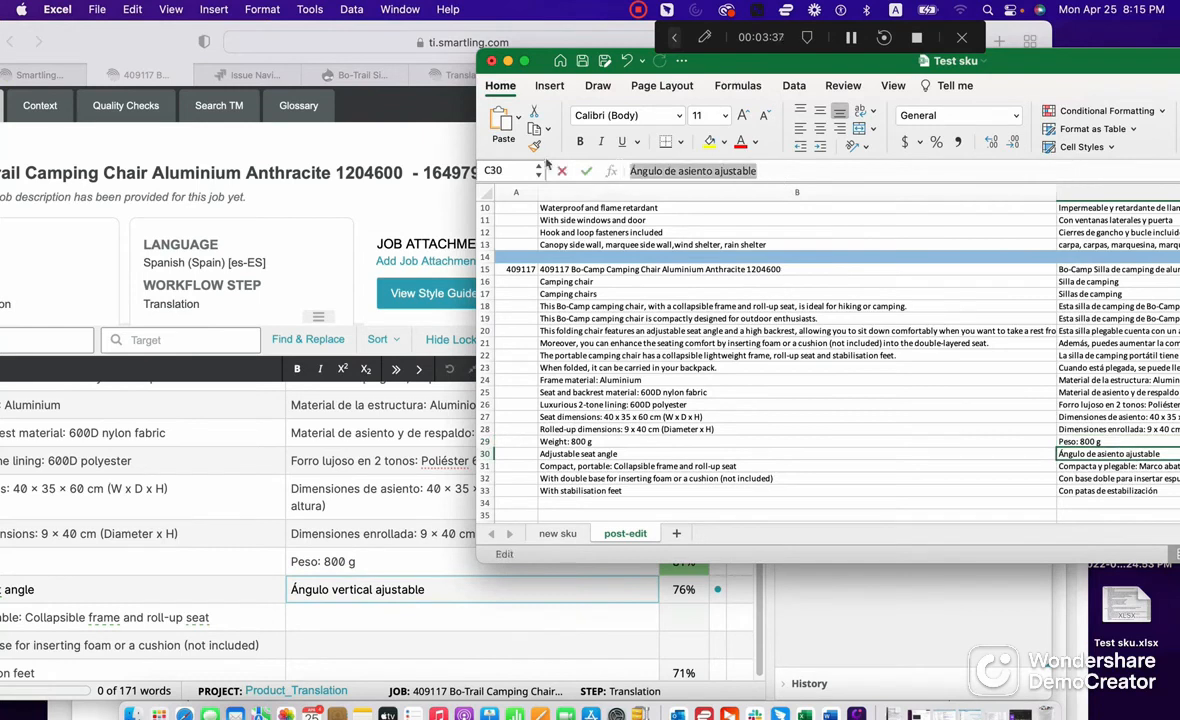
pyautogui.click(410, 590)
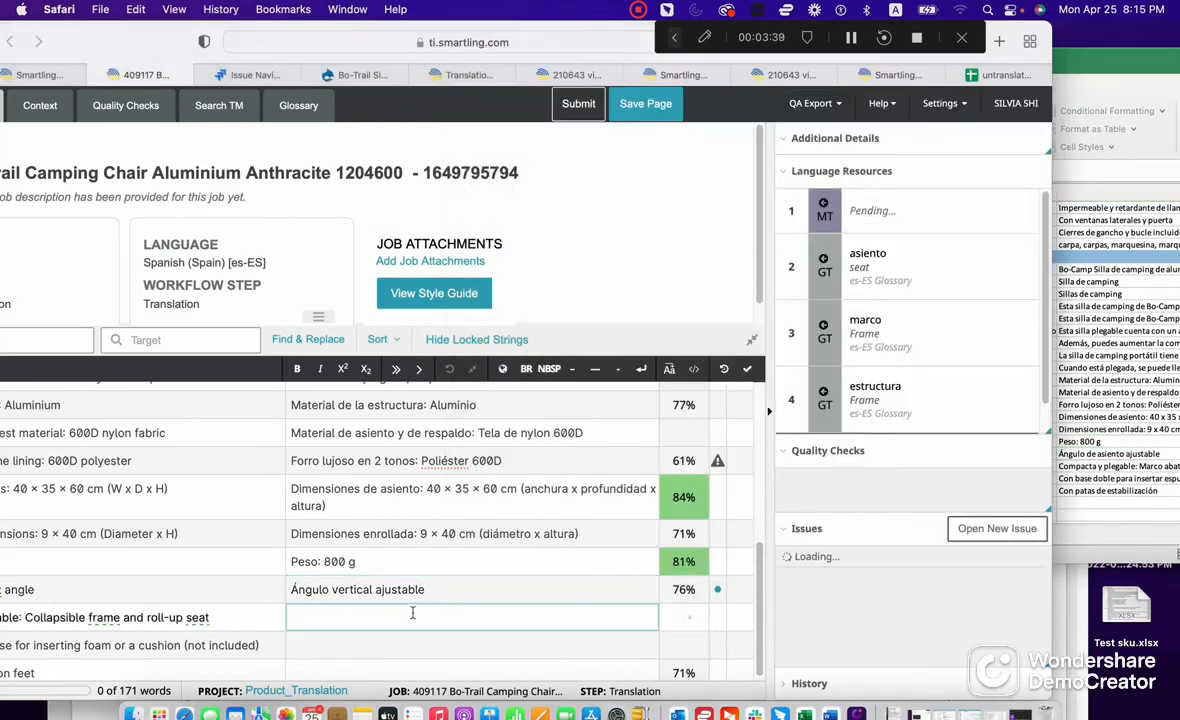
pyautogui.press('super+v')
# Step: Copy "Compacta y plegable: Marco abatible y asiento enrollable" from cell C31 into the translation of the double-base string
pyautogui.click(1126, 450)
pyautogui.click(1129, 467)
pyautogui.moveTo(894, 171); pyautogui.dragTo(445, 176)
pyautogui.click(397, 635)
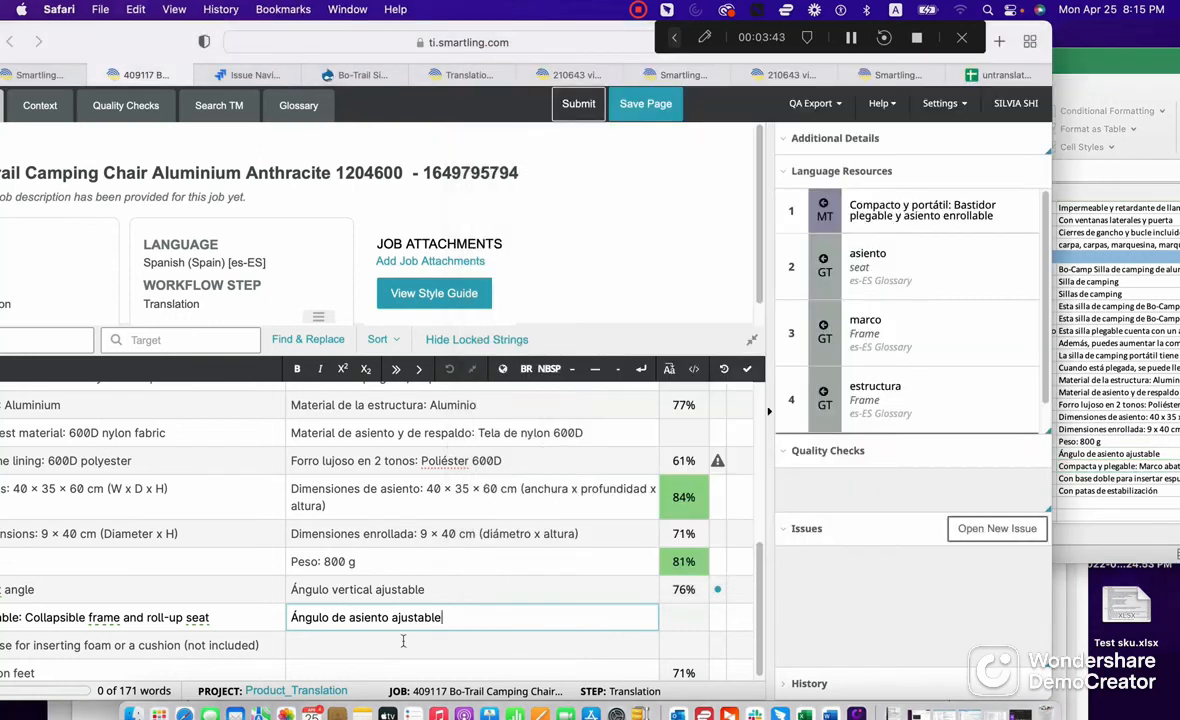
pyautogui.click(403, 643)
pyautogui.press('super+v')
pyautogui.click(1129, 479)
pyautogui.click(1130, 479)
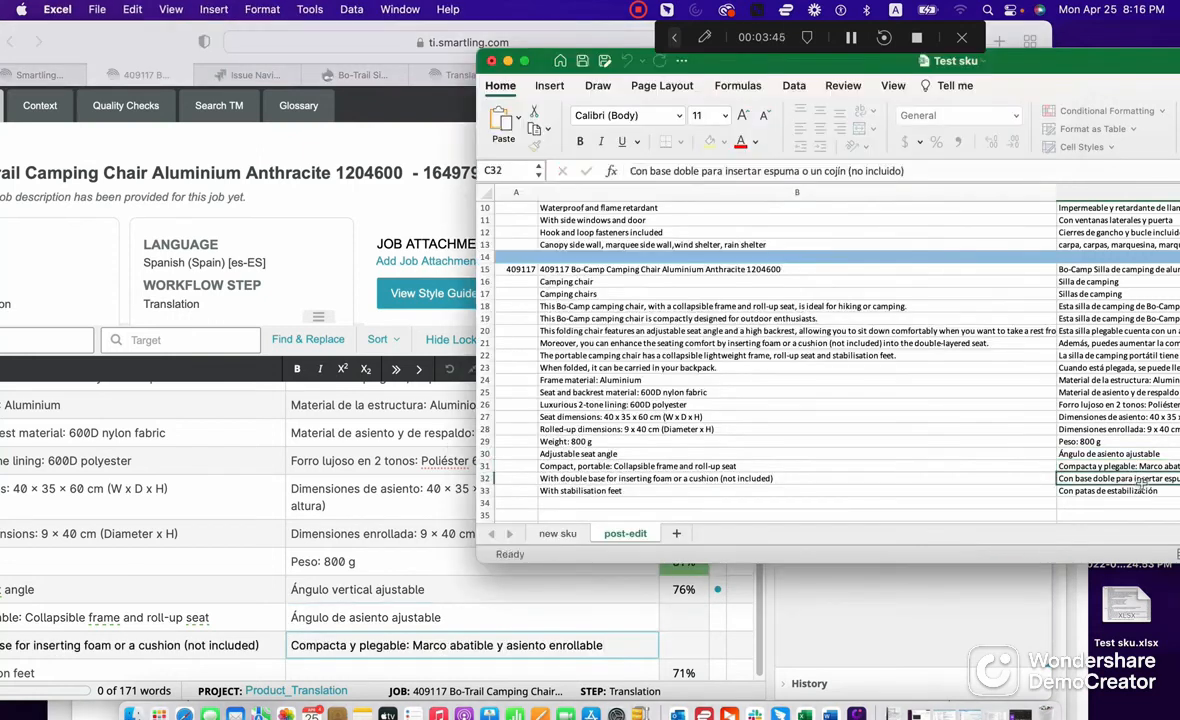
pyautogui.moveTo(905, 171); pyautogui.dragTo(476, 116)
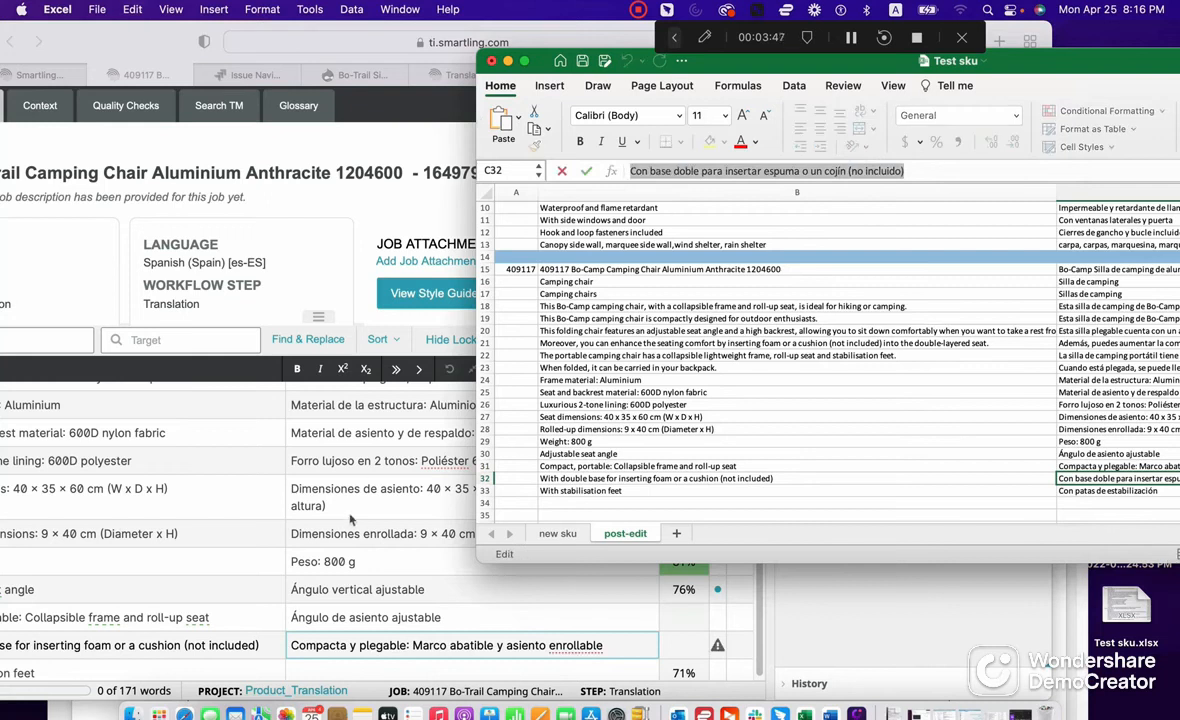
pyautogui.click(351, 520)
pyautogui.scroll(-1, 351, 520)
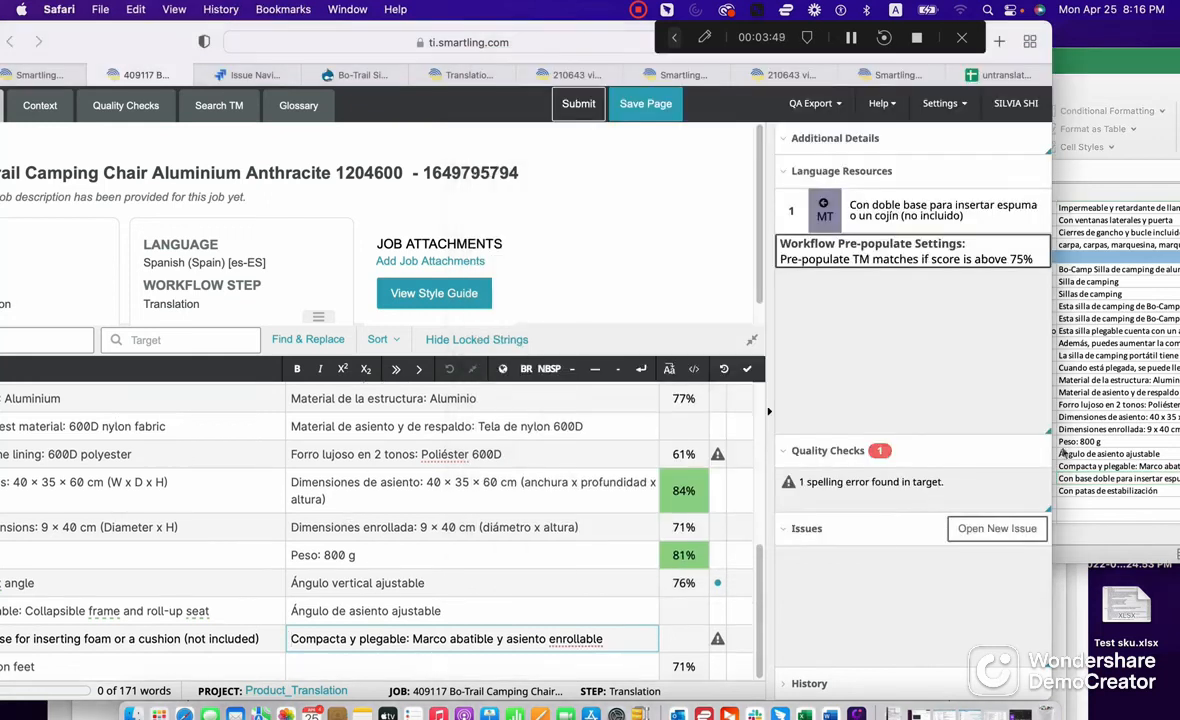
# Step: Reposition the browser window so that more of the source strings can be read beside their translations
pyautogui.click(1063, 452)
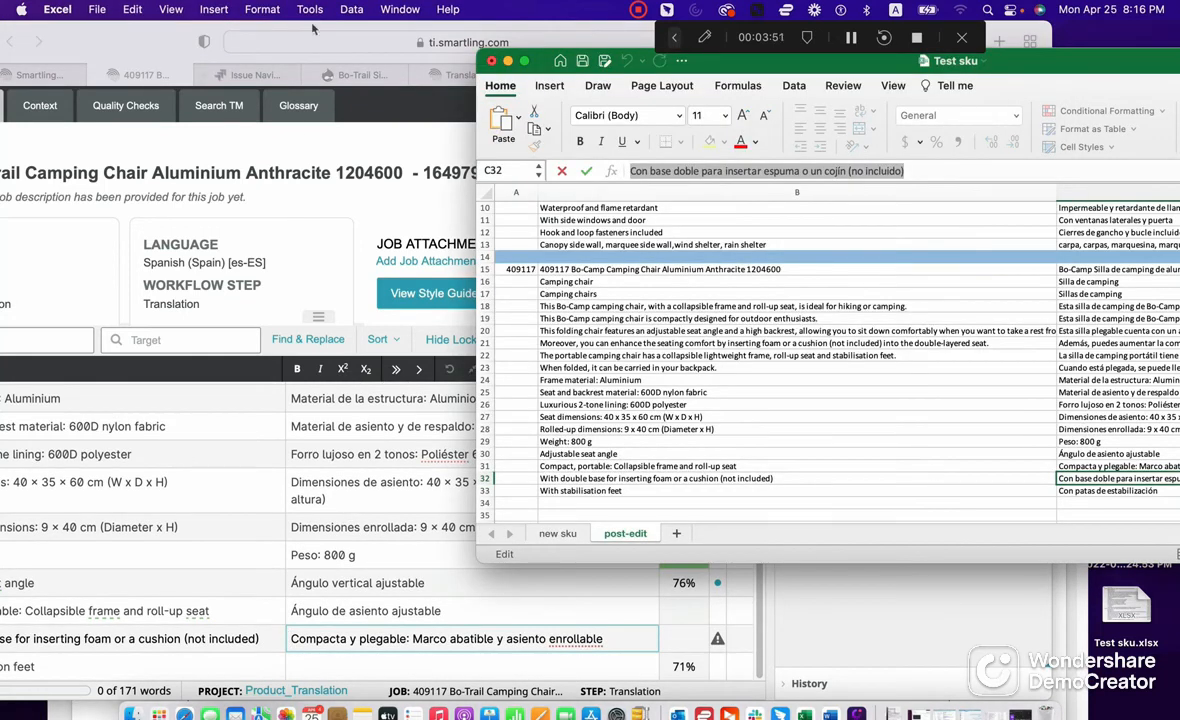
pyautogui.click(127, 57)
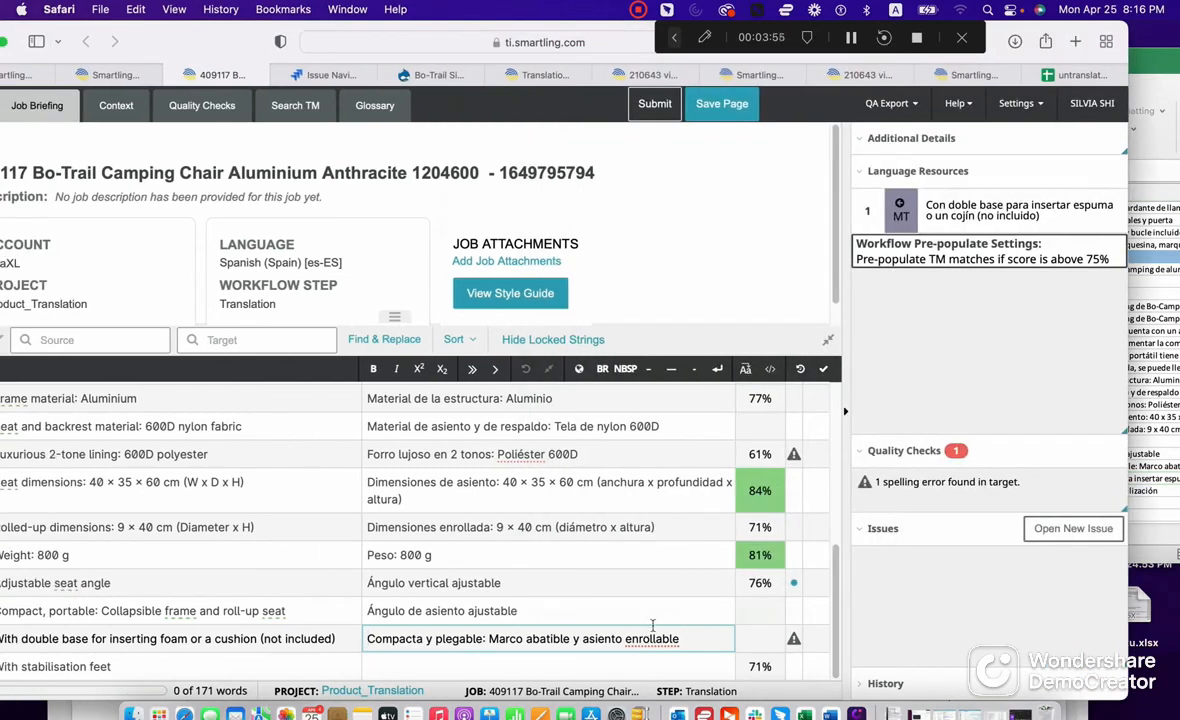
pyautogui.moveTo(199, 62)
pyautogui.mouseDown()
pyautogui.moveTo(261, 55)
pyautogui.moveTo(190, 62)
pyautogui.mouseUp()
# Step: Replace the compact, portable string's translation with "Compacta y plegable: Marco abatible y asiento enrollable" from cell C31
pyautogui.click(1178, 373)
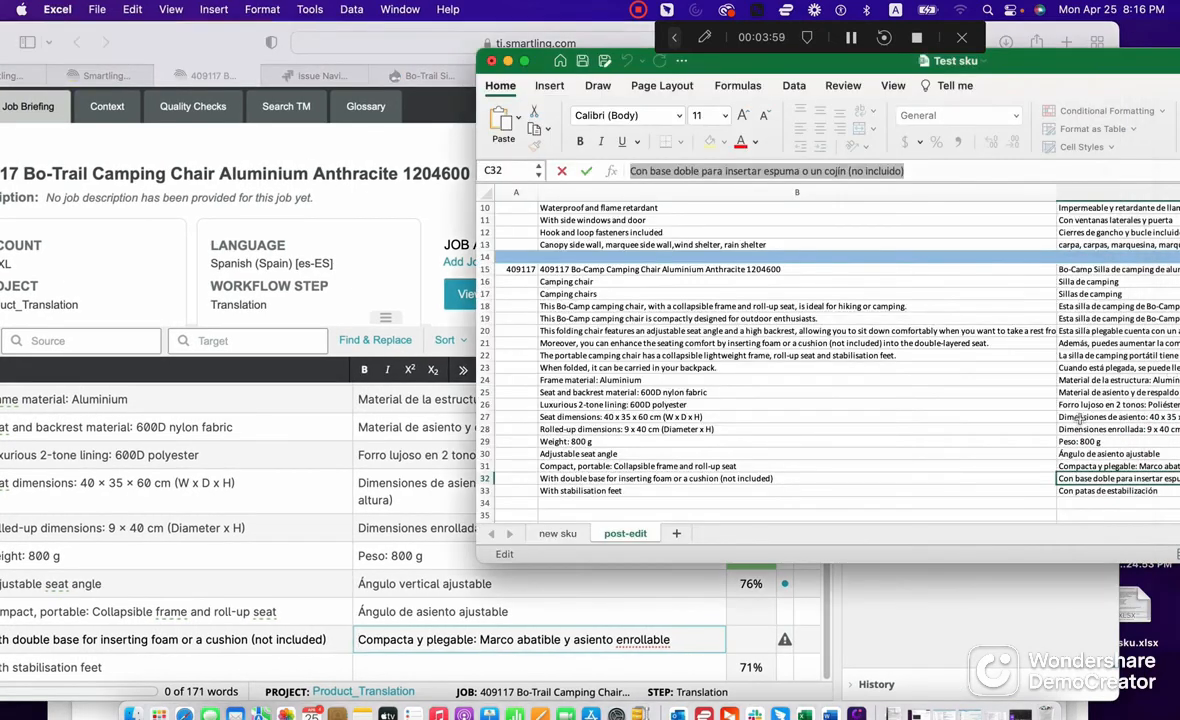
pyautogui.click(1132, 467)
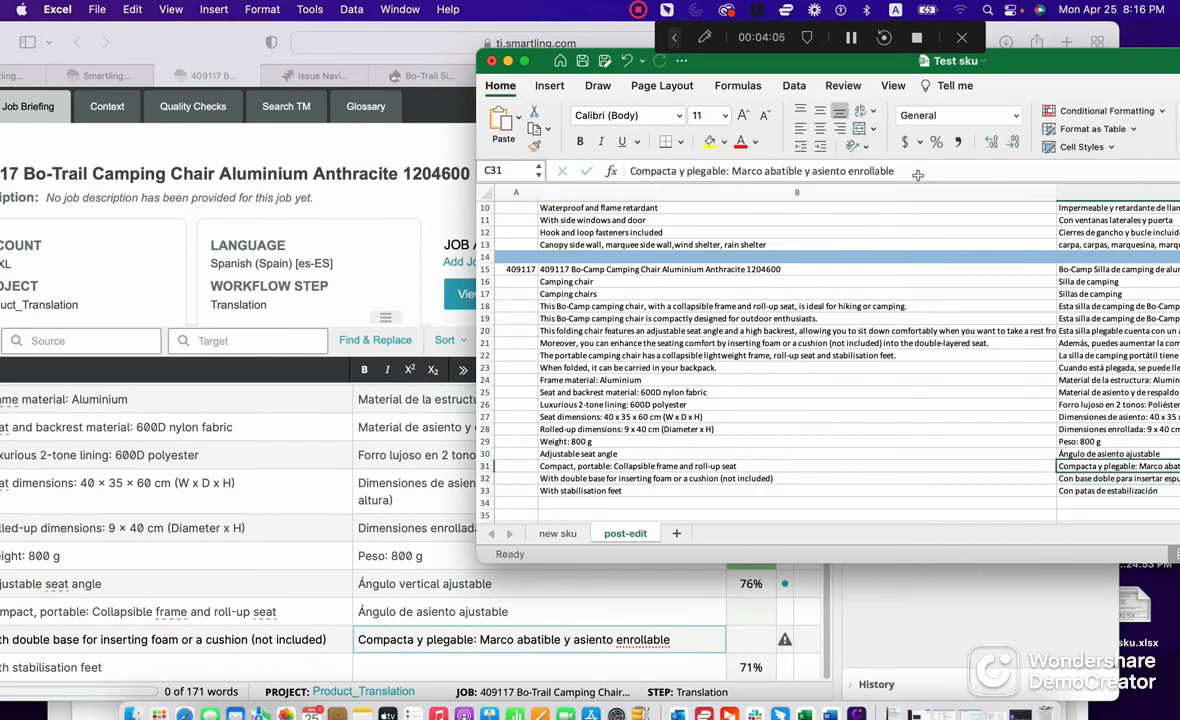
pyautogui.moveTo(918, 173); pyautogui.dragTo(511, 117)
pyautogui.press('super+c')
pyautogui.click(515, 612)
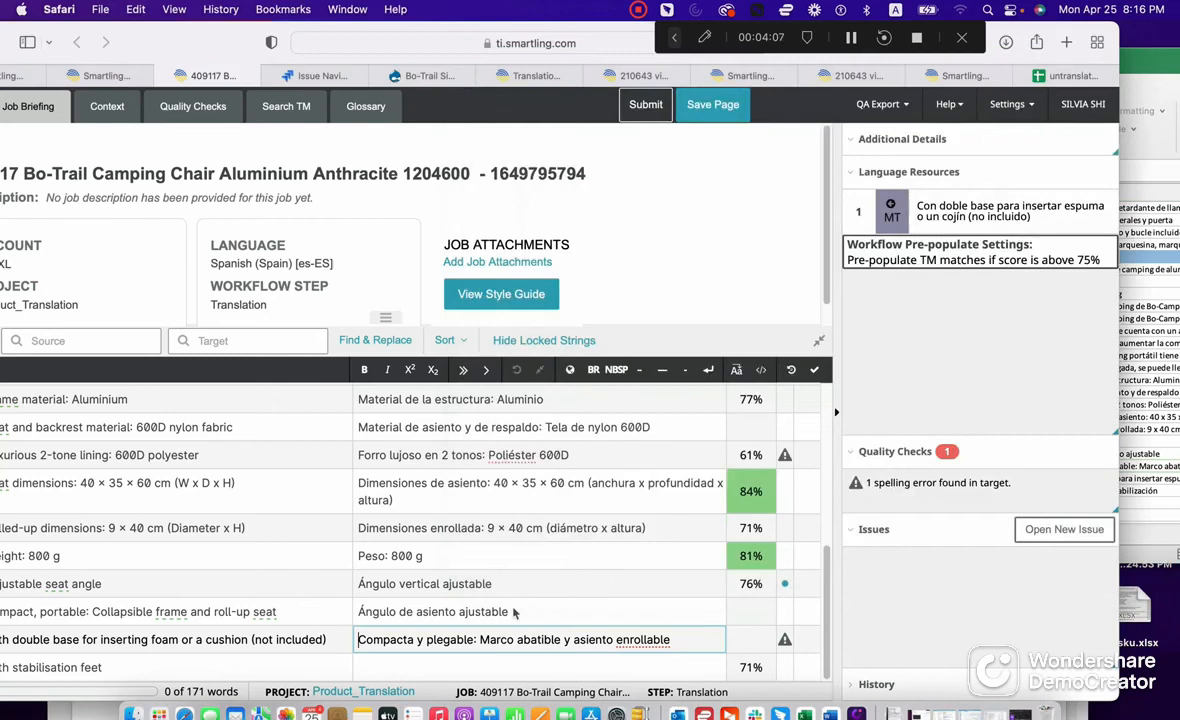
pyautogui.press('super+a')
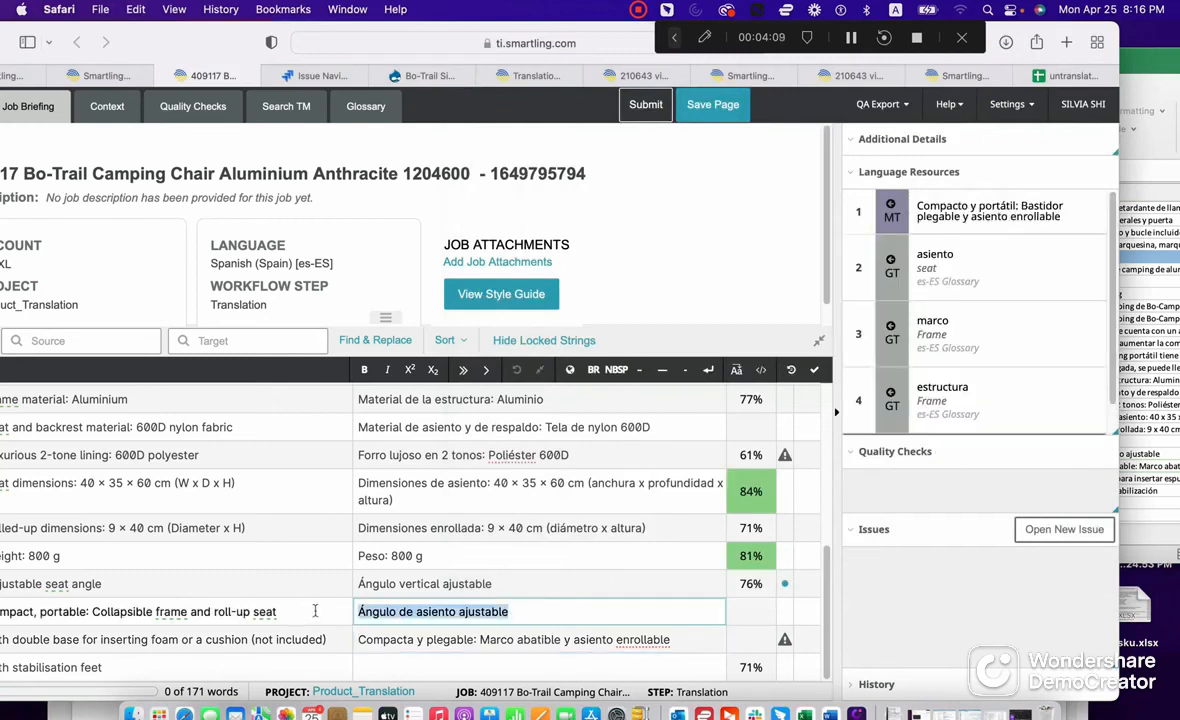
pyautogui.press('super+v')
# Step: Replace the double-base string's translation with "Con base doble para insertar espuma o un cojín (no incluido)" from cell C32
pyautogui.moveTo(205, 45); pyautogui.dragTo(236, 44)
pyautogui.press('super+Tab')
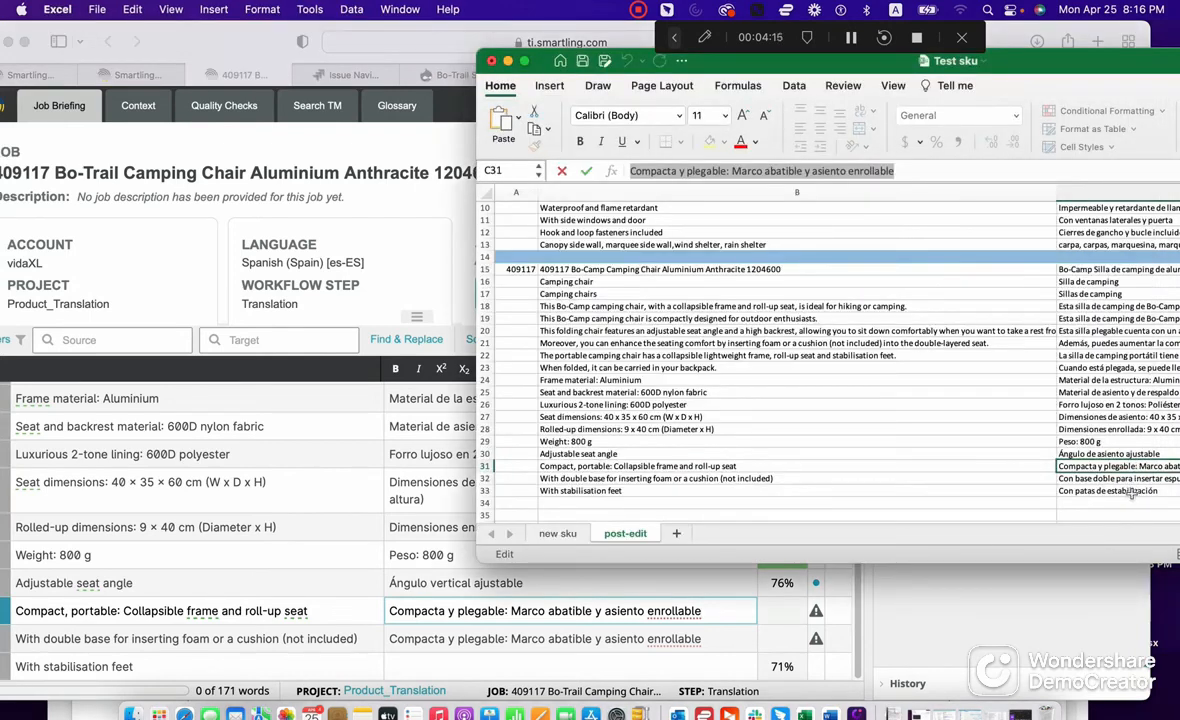
pyautogui.click(1138, 480)
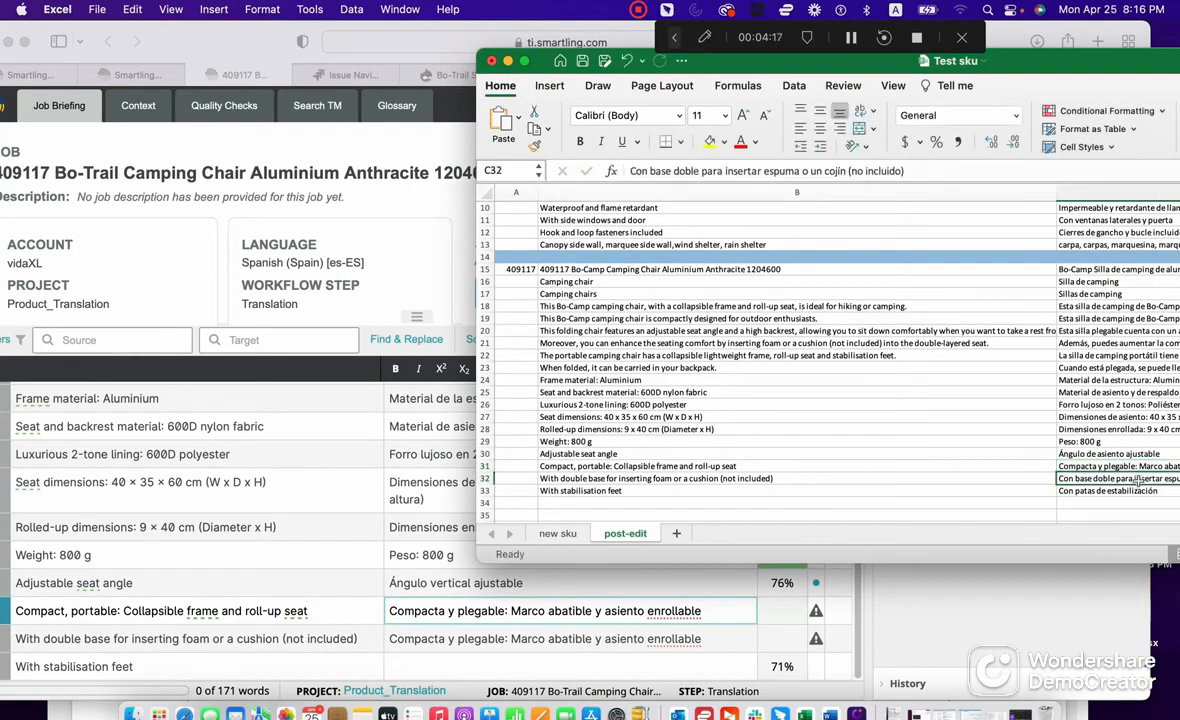
pyautogui.moveTo(845, 154); pyautogui.dragTo(446, 141)
pyautogui.press('super+c')
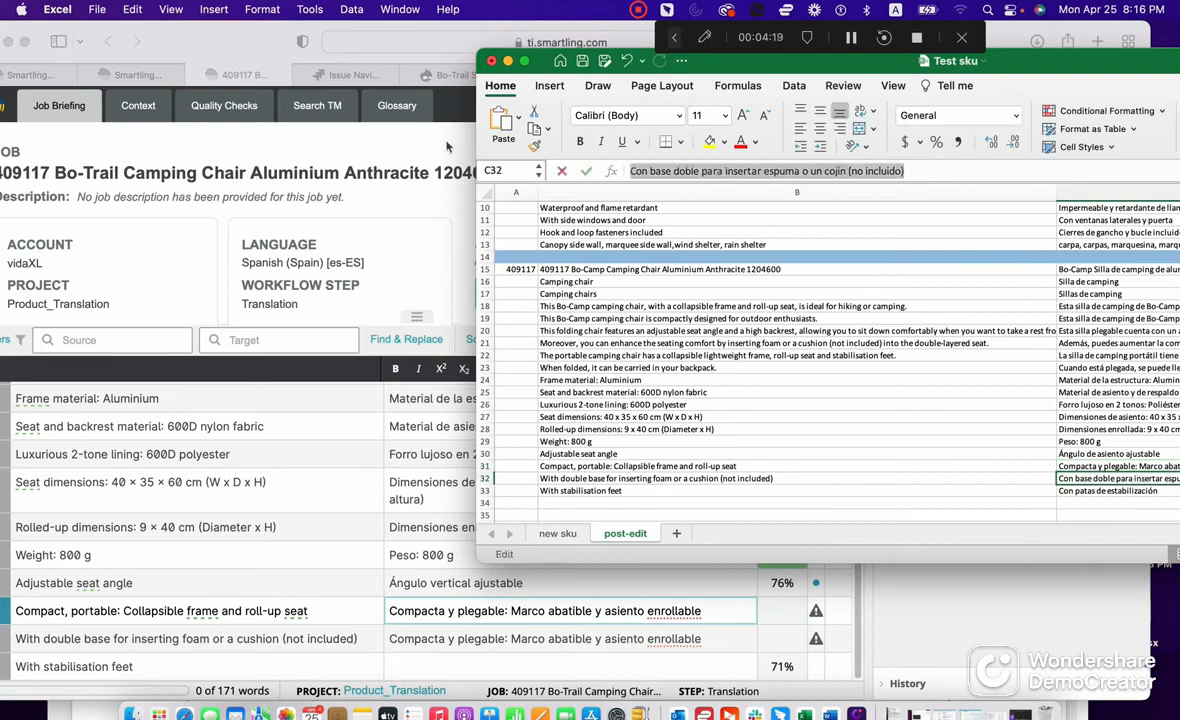
pyautogui.click(551, 634)
pyautogui.press('super+a')
pyautogui.press('super+v')
# Step: Copy "Con patas de estabilización" from cell C33 into the translation of the stabilisation feet string
pyautogui.click(1164, 487)
pyautogui.click(1164, 489)
pyautogui.moveTo(763, 169); pyautogui.dragTo(412, 130)
pyautogui.press('super+c')
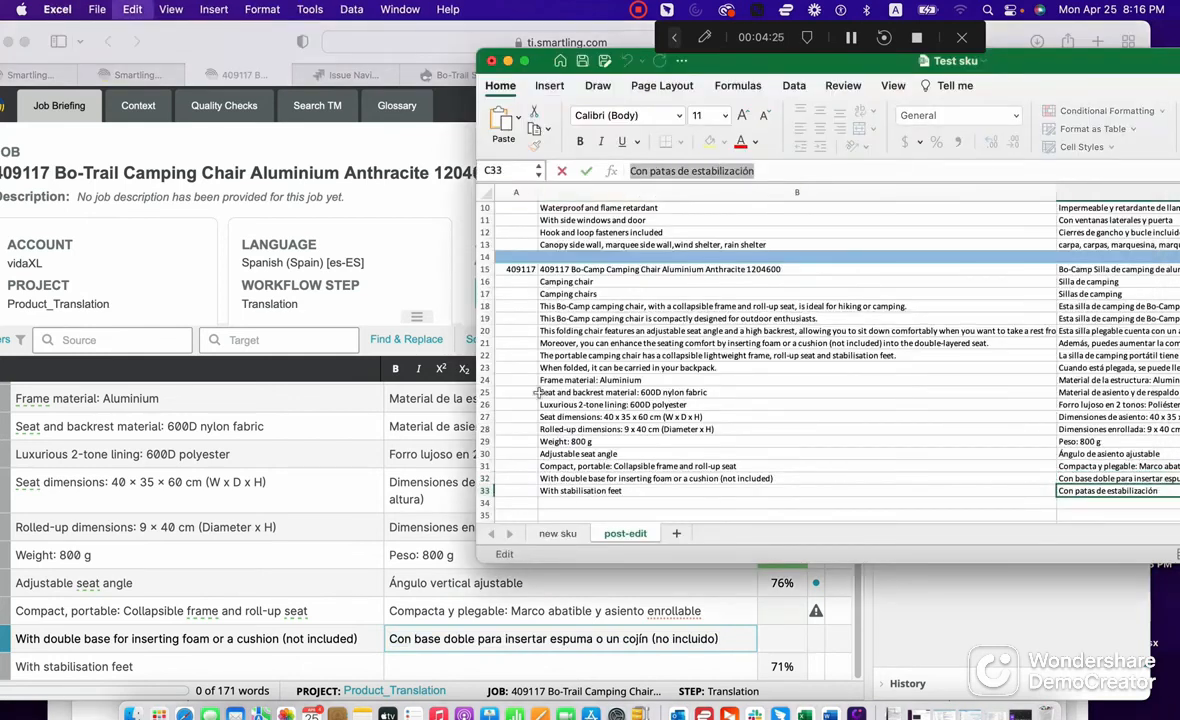
pyautogui.click(490, 630)
pyautogui.click(539, 668)
pyautogui.press('super+v')
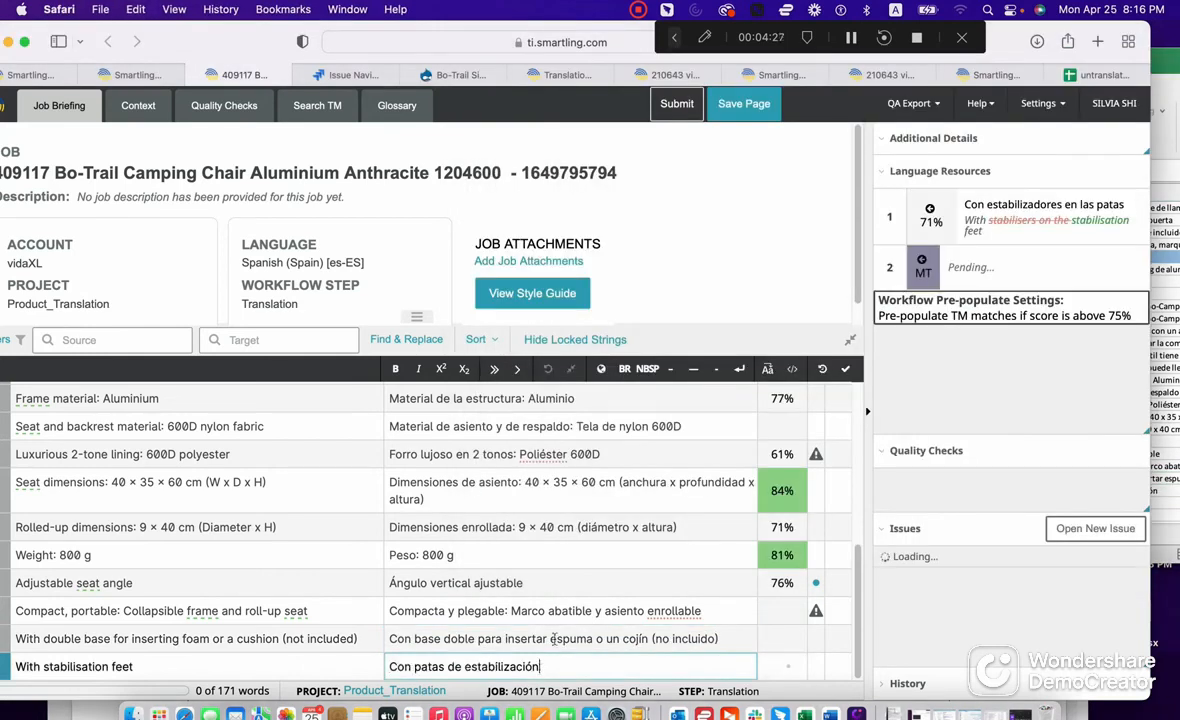
# Step: Return to the start of the string list and save all translations of the camping chair job
pyautogui.scroll(15, 660, 465)
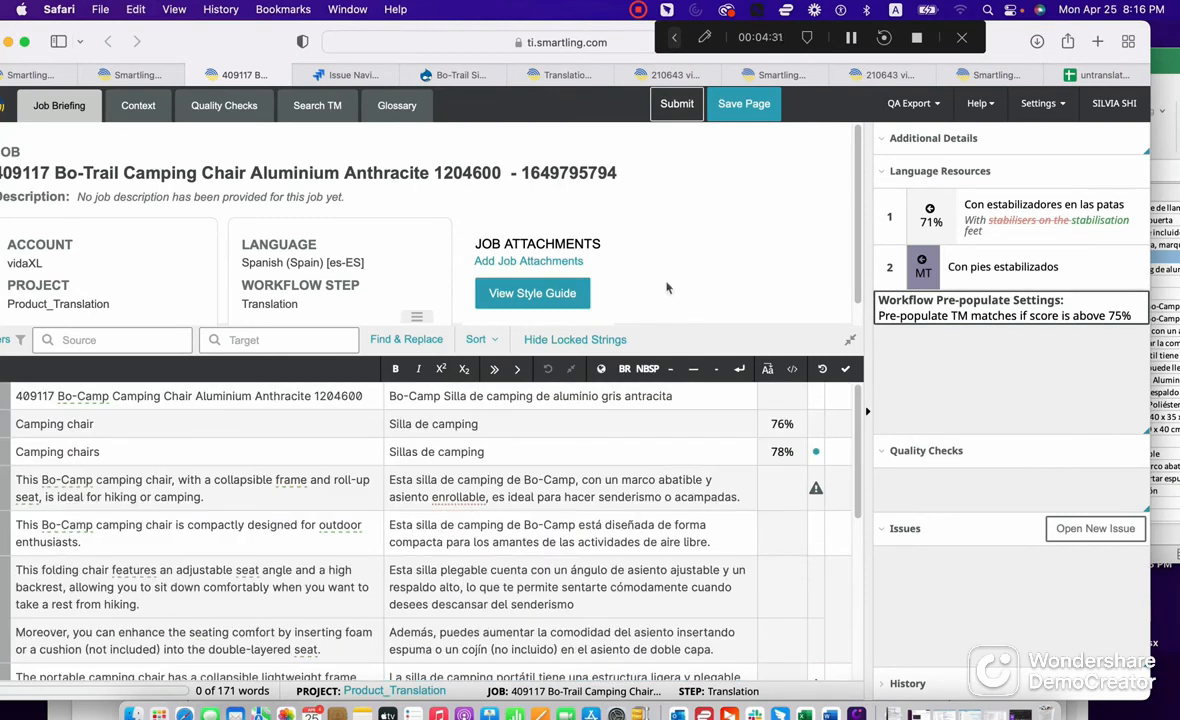
pyautogui.click(744, 105)
pyautogui.click(293, 320)
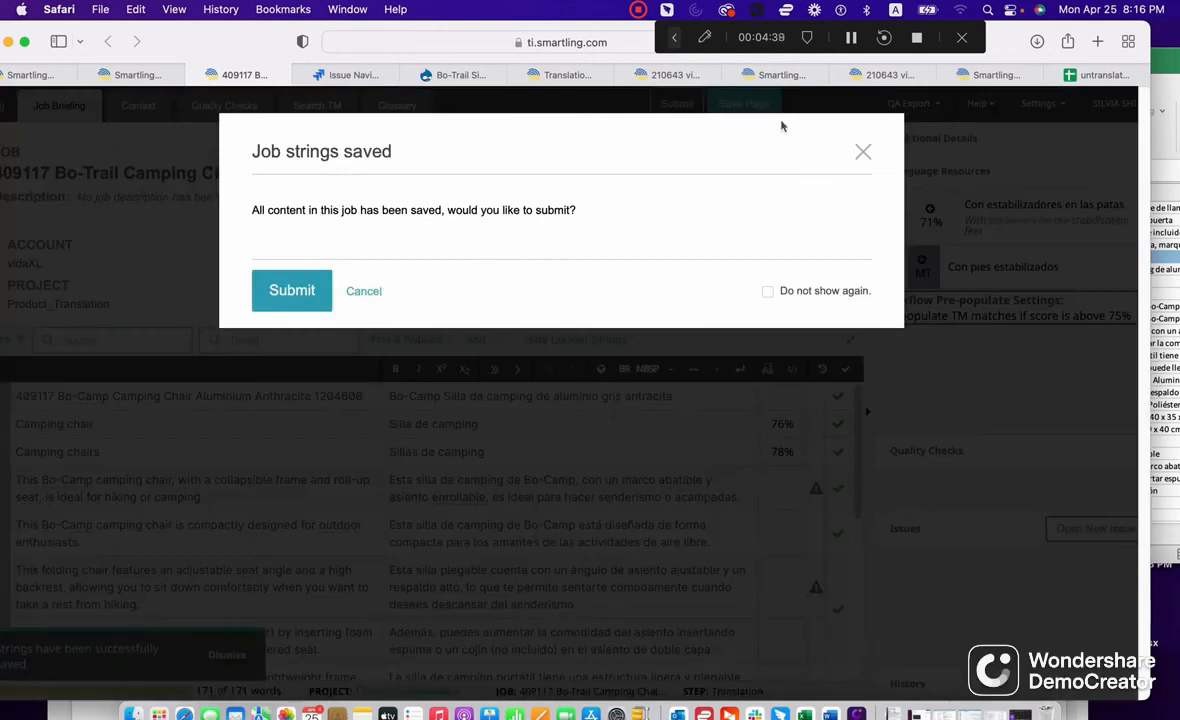
# Step: Submit the 17 saved translations in the camping chair job to the next workflow step
pyautogui.click(863, 155)
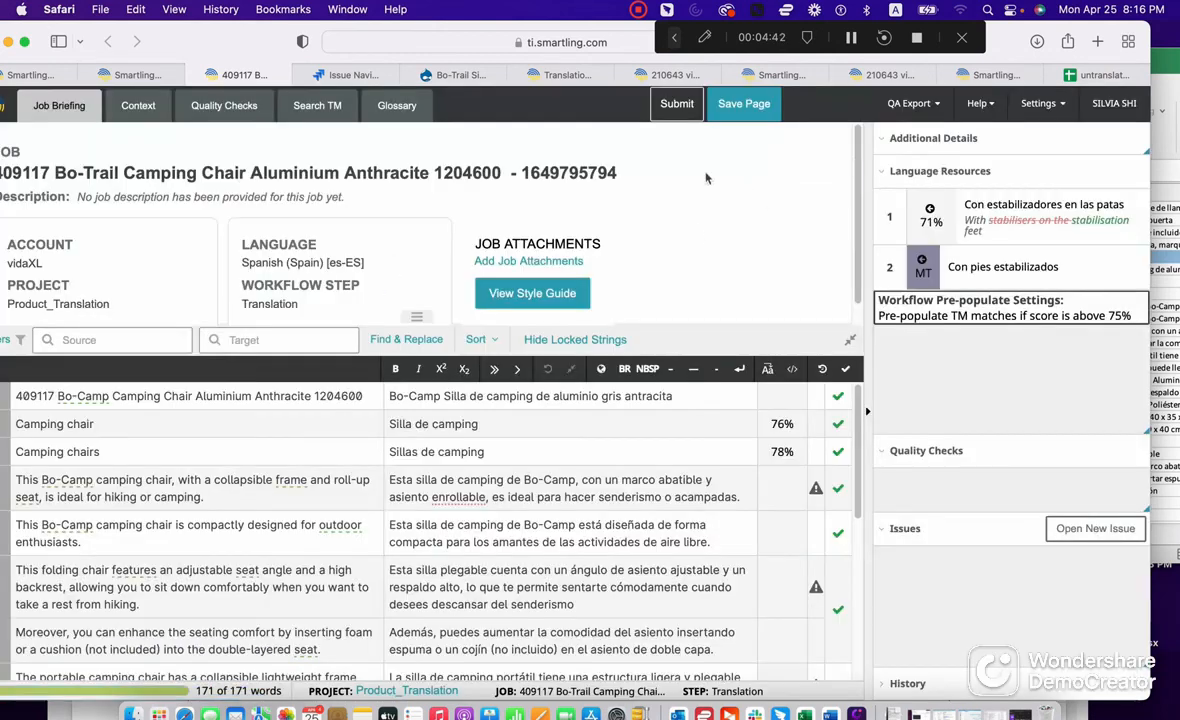
pyautogui.click(670, 105)
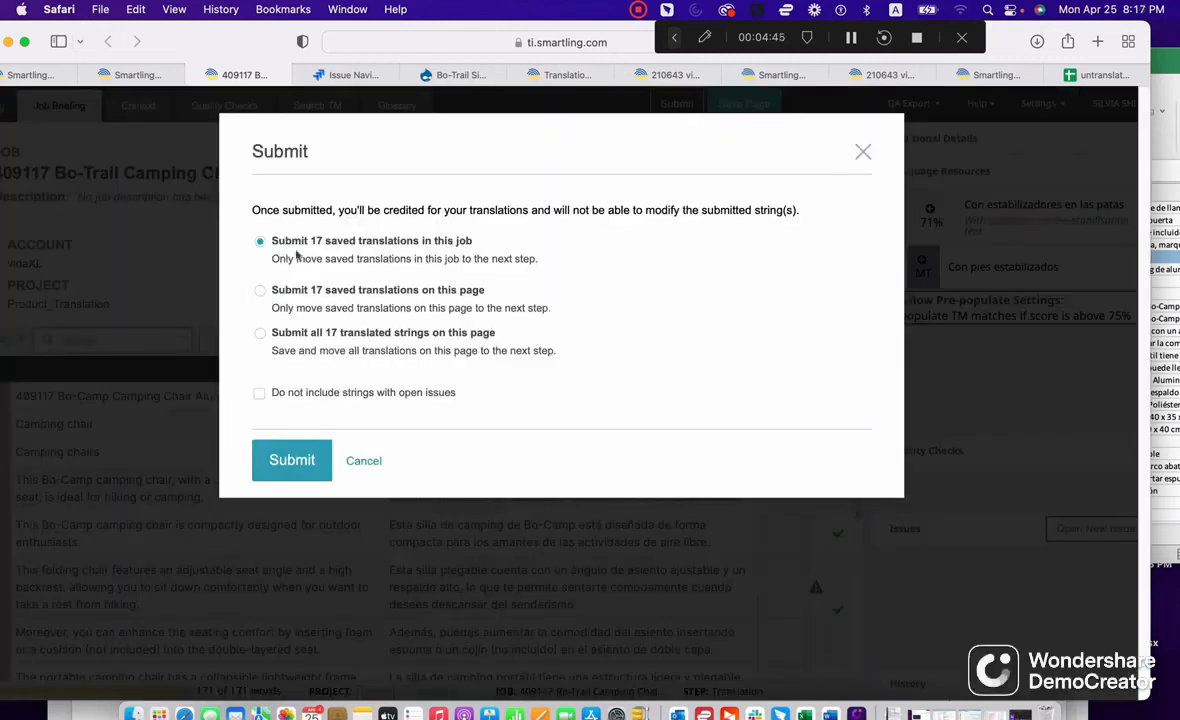
pyautogui.click(302, 459)
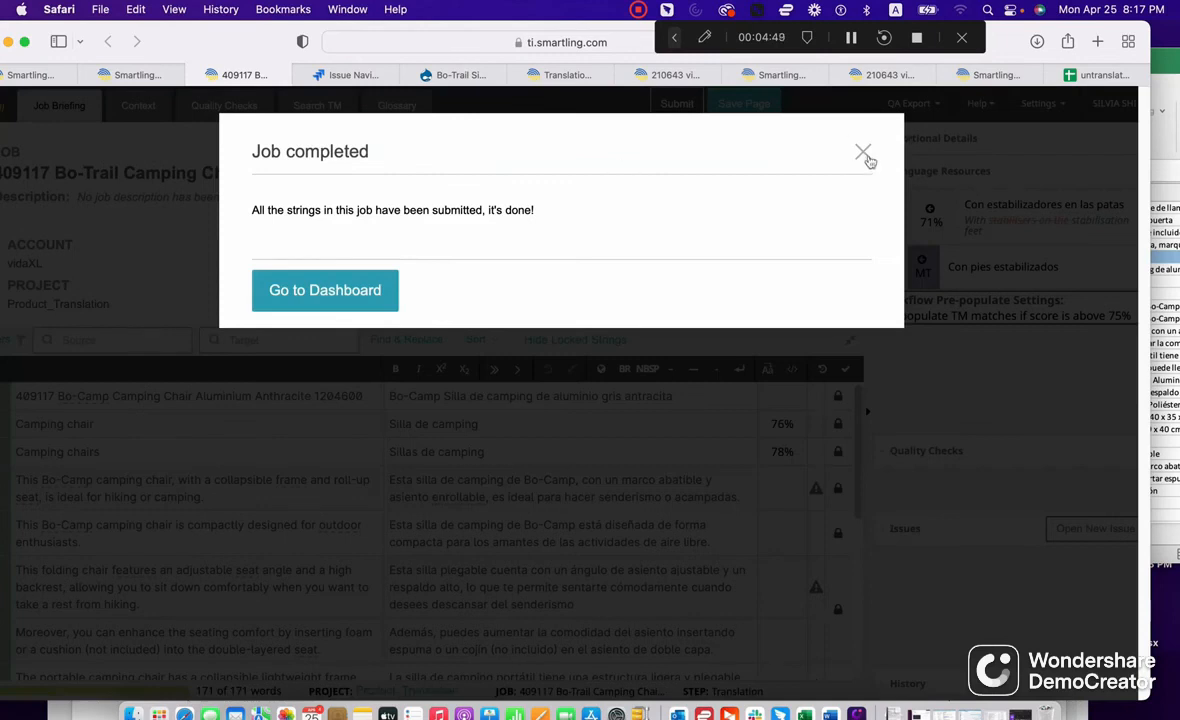
pyautogui.click(865, 153)
# Step: Copy the product number 409117 from the job title
pyautogui.moveTo(209, 37); pyautogui.dragTo(269, 39)
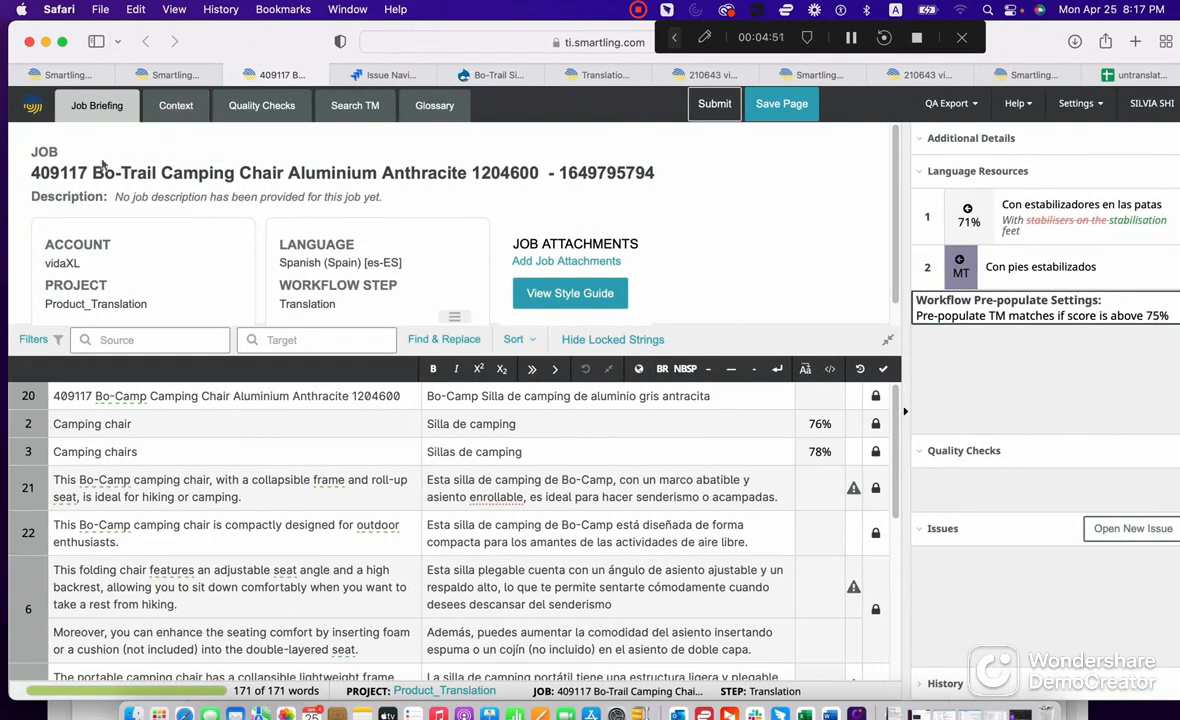
pyautogui.moveTo(86, 172); pyautogui.dragTo(35, 172)
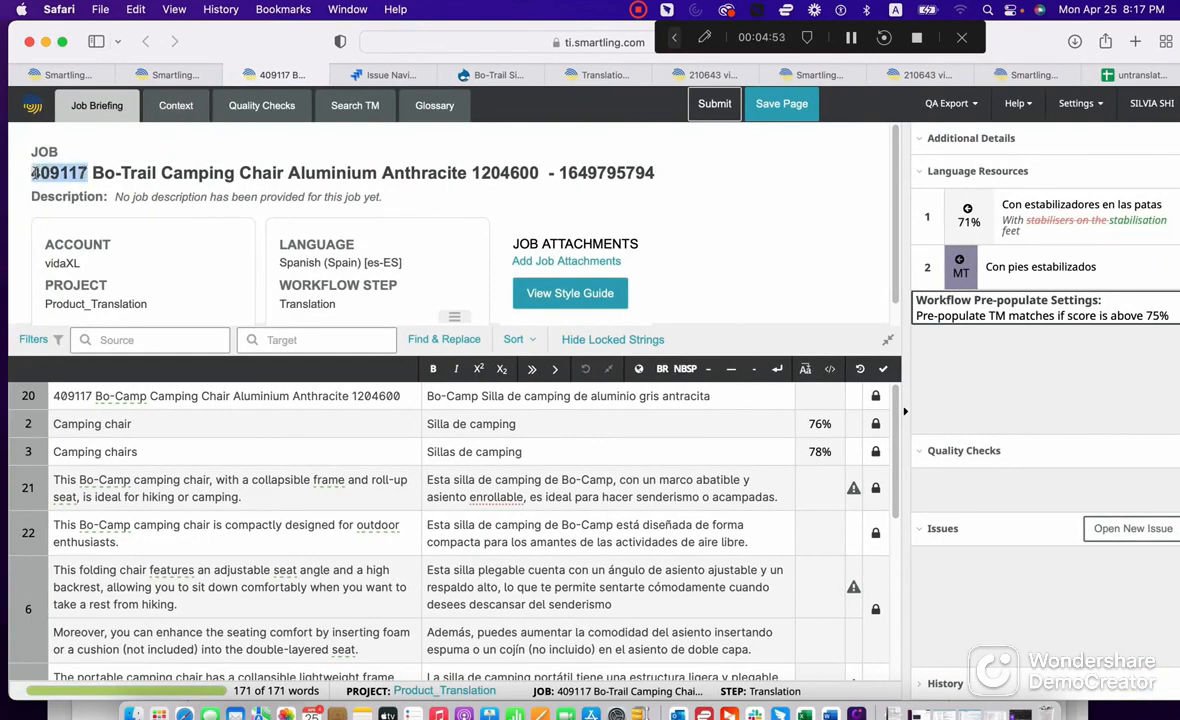
pyautogui.press('super+c')
# Step: In the Strings view, reselect the In Progress status and the 409117 Bo-Trail Camping Chair job as filters
pyautogui.click(175, 76)
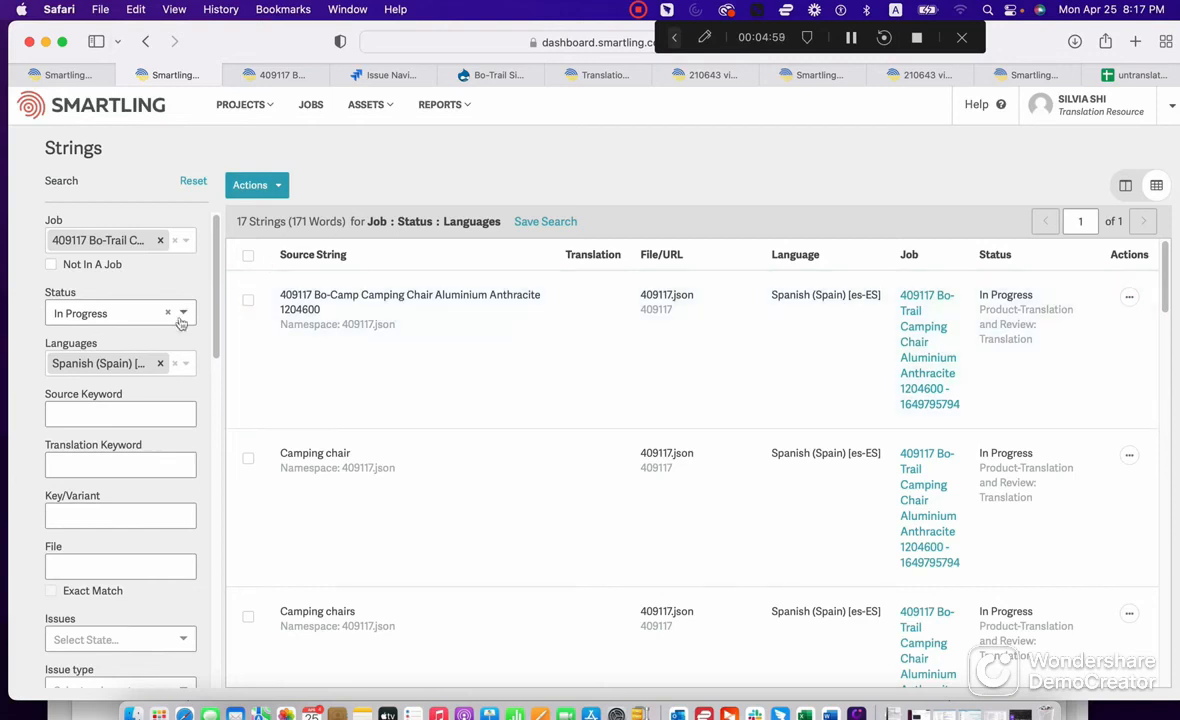
pyautogui.click(158, 312)
pyautogui.click(157, 356)
pyautogui.click(160, 241)
pyautogui.click(162, 244)
pyautogui.write('409117')
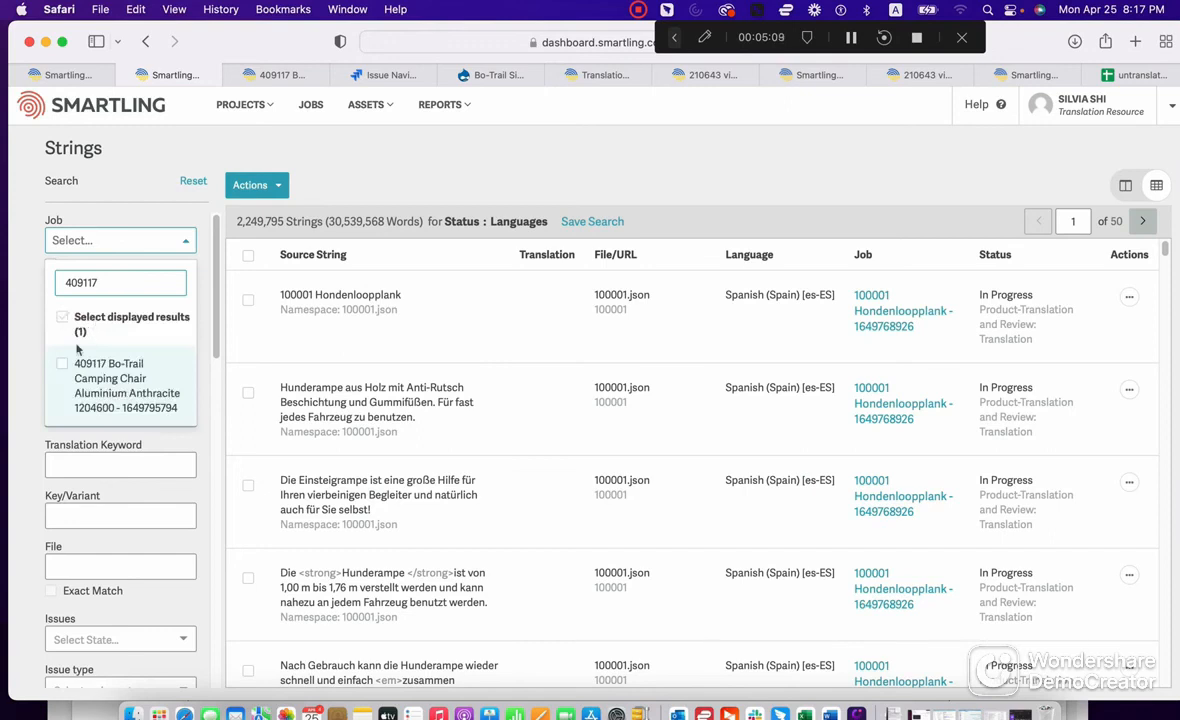
pyautogui.click(66, 330)
pyautogui.click(437, 142)
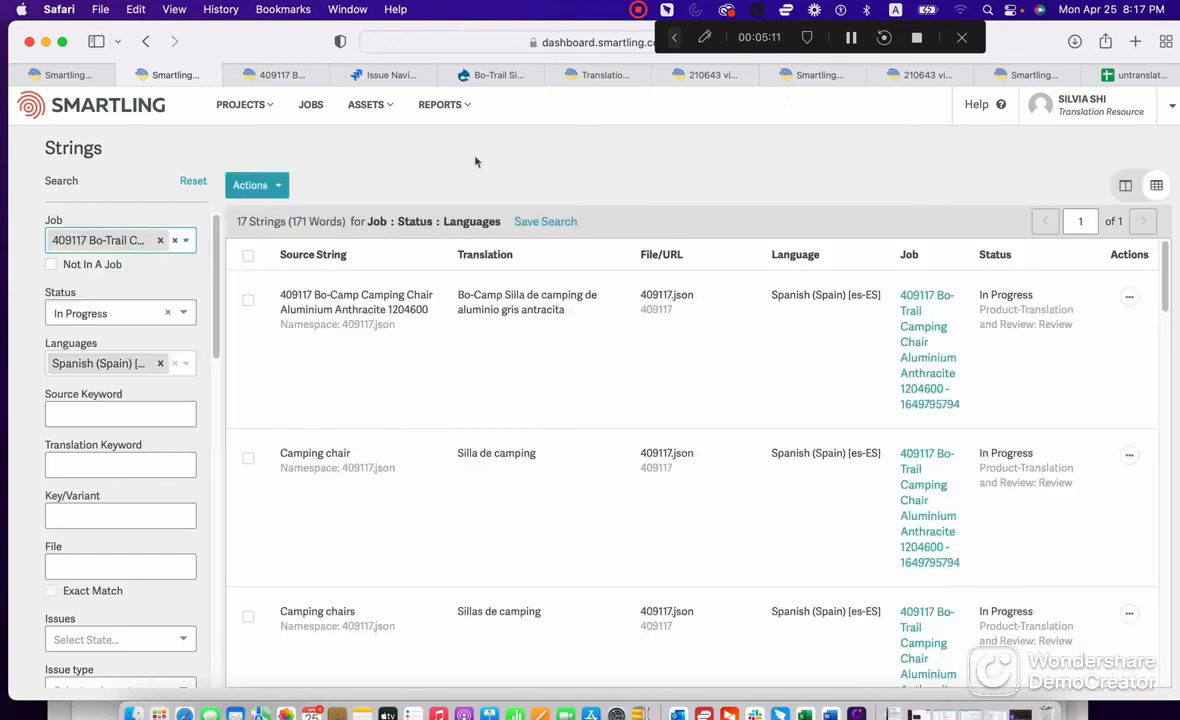
# Step: Select all strings of the 409117 job and submit them to the next step
pyautogui.click(246, 257)
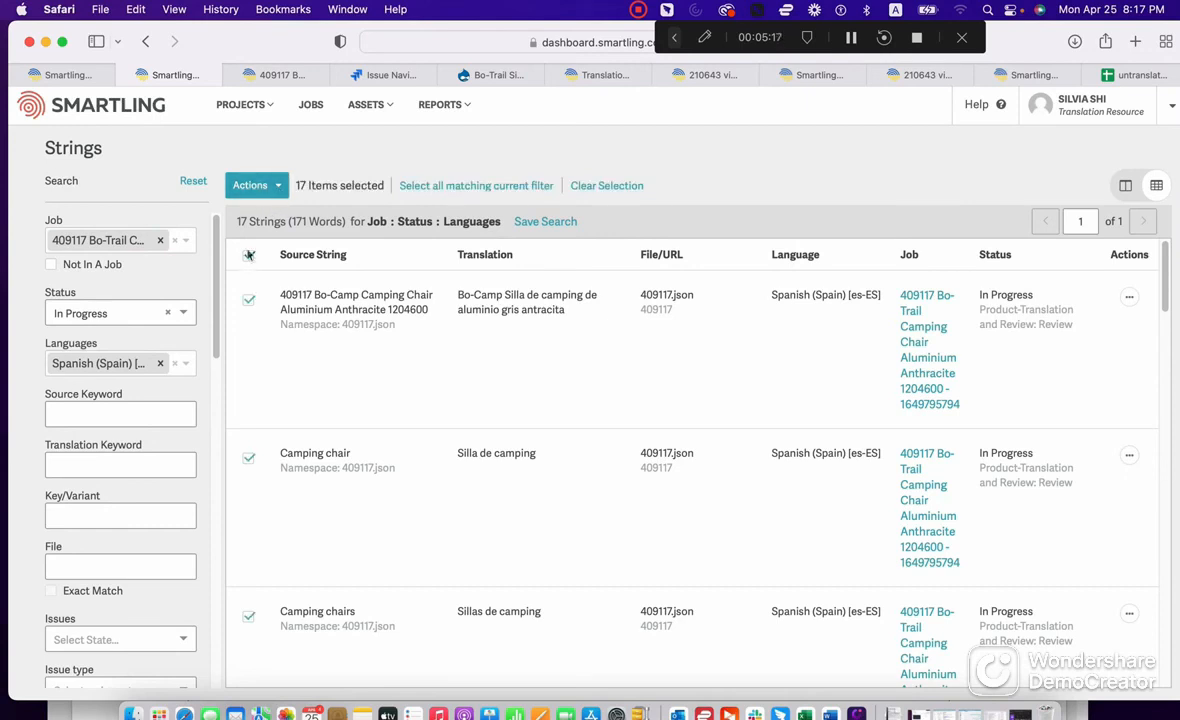
pyautogui.click(286, 186)
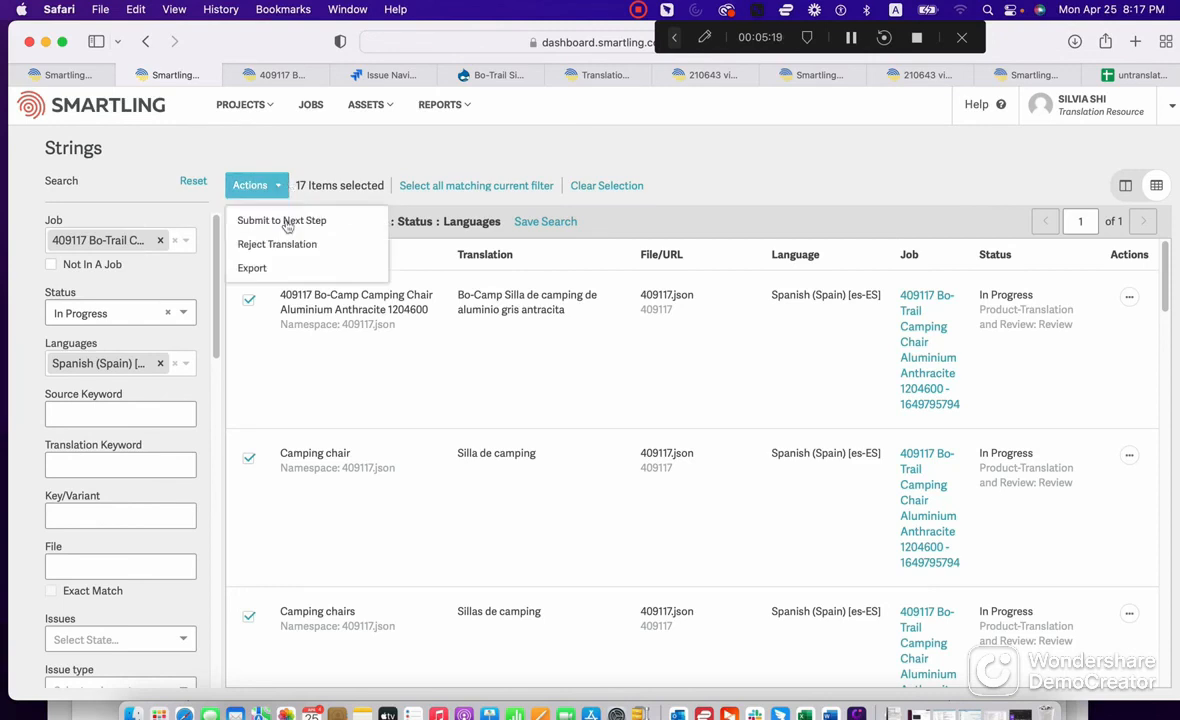
pyautogui.click(306, 228)
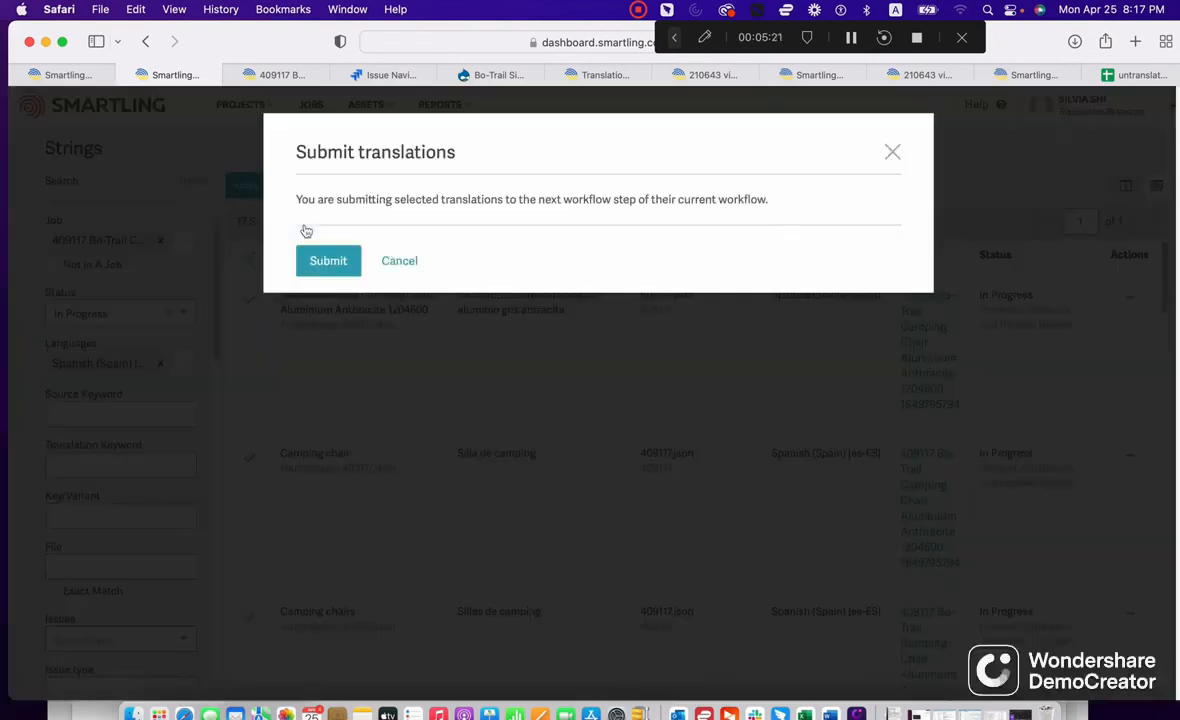
pyautogui.click(328, 261)
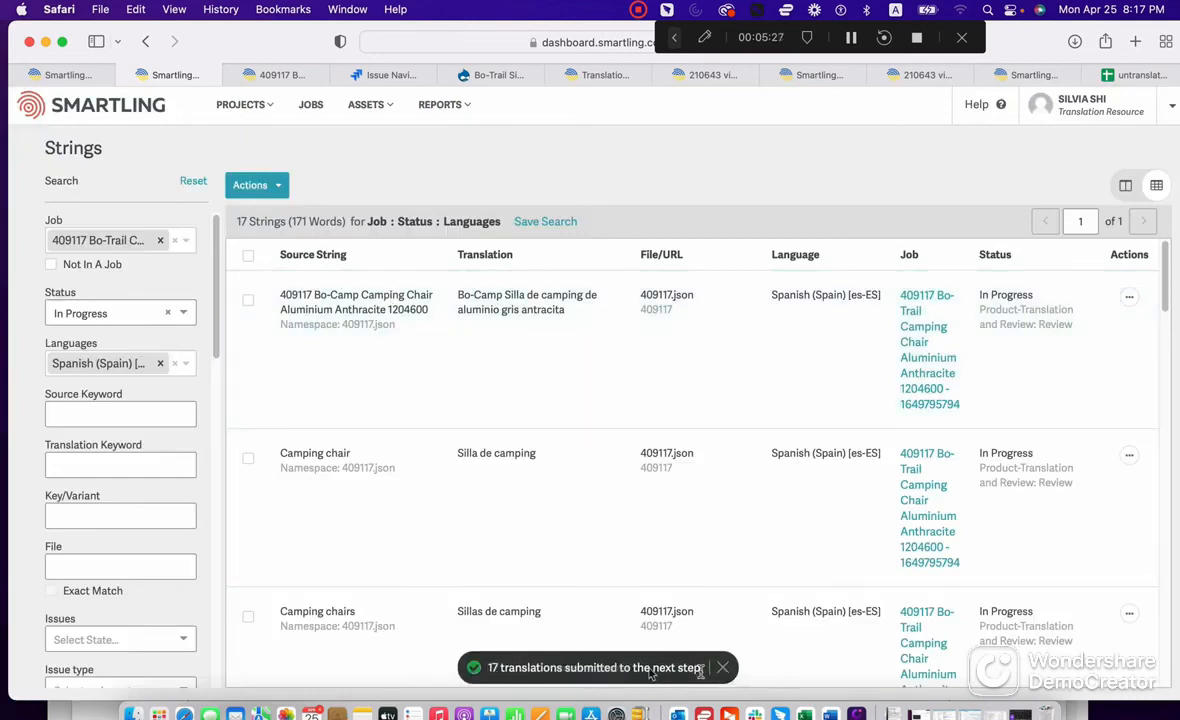
# Step: Check the 409117 job's strings under the Published status, and filter by In Progress again
pyautogui.click(167, 313)
pyautogui.click(177, 319)
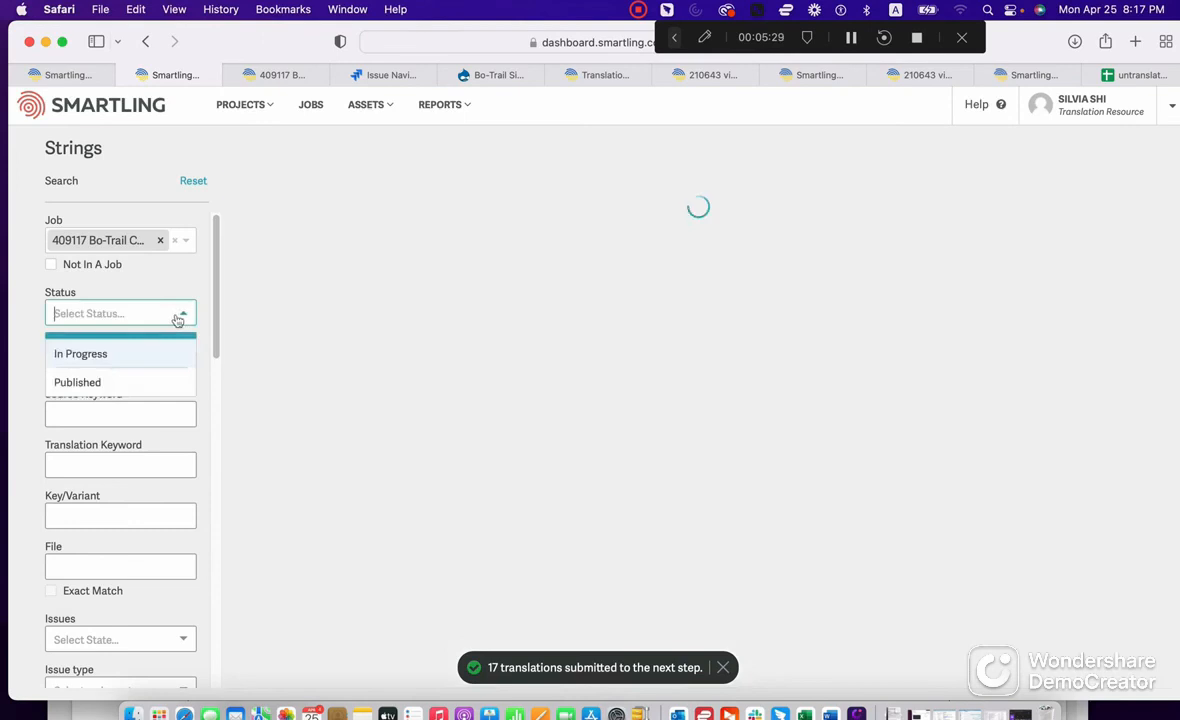
pyautogui.click(148, 384)
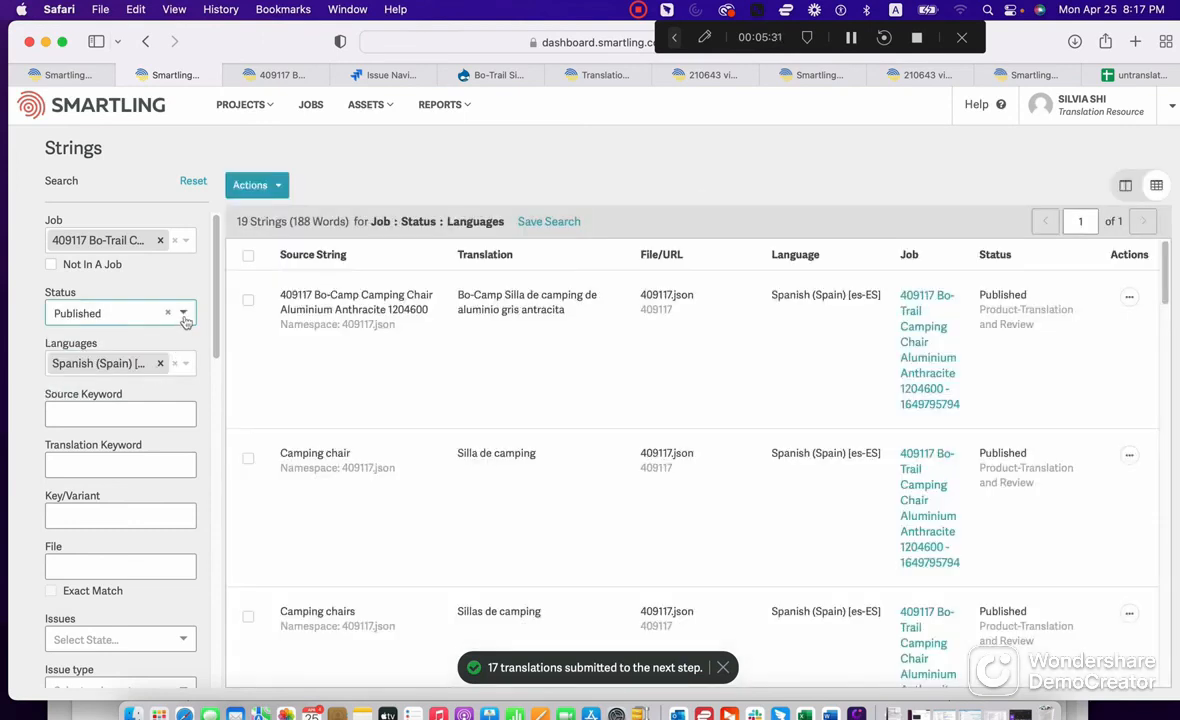
pyautogui.click(184, 316)
pyautogui.click(161, 352)
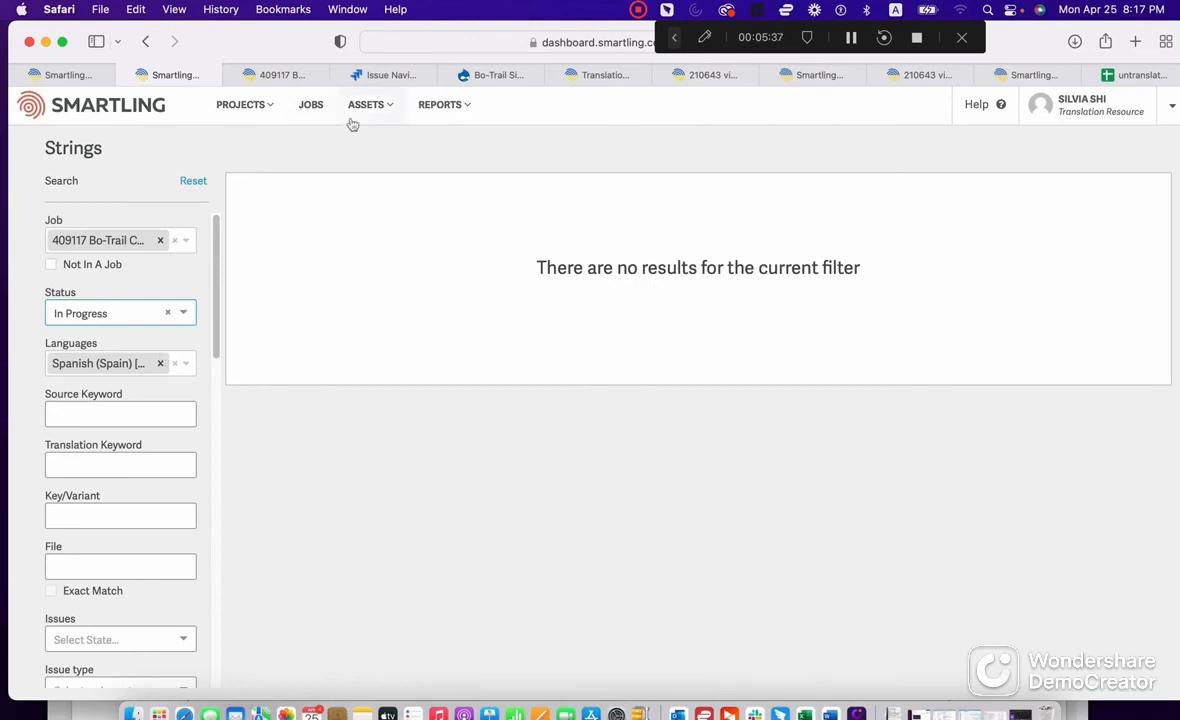
# Step: Switch the Strings view to the Manual_Translation project and clear its job filter
pyautogui.click(276, 108)
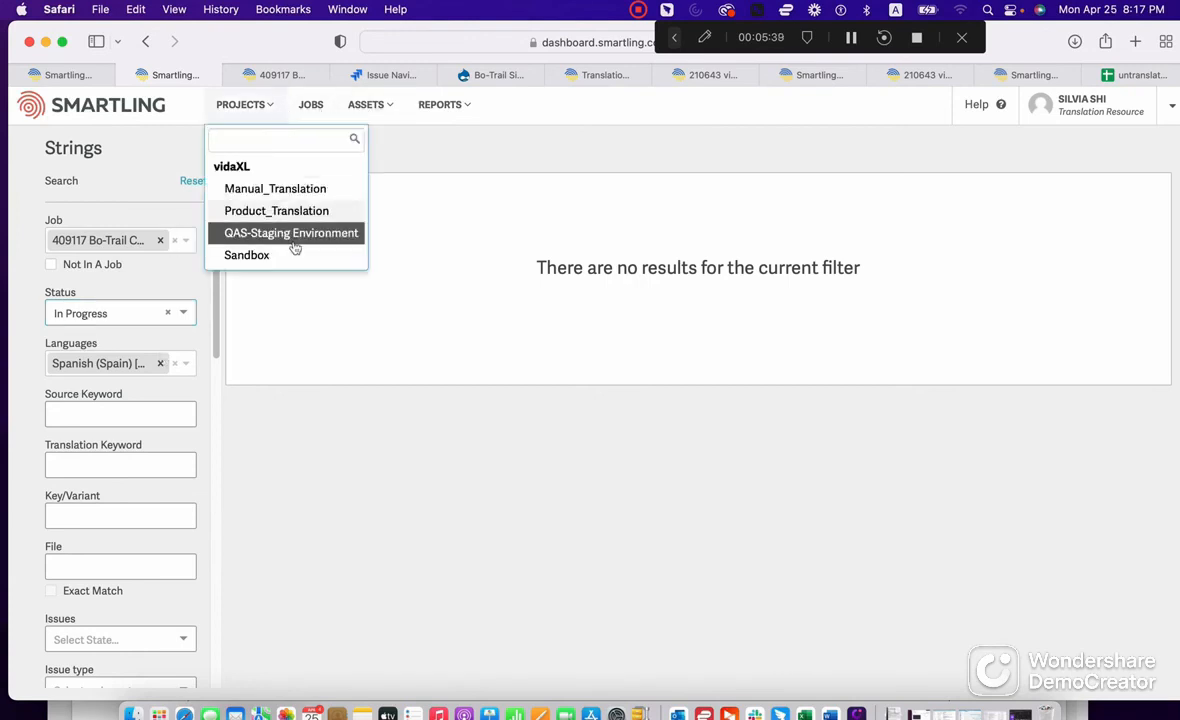
pyautogui.click(290, 188)
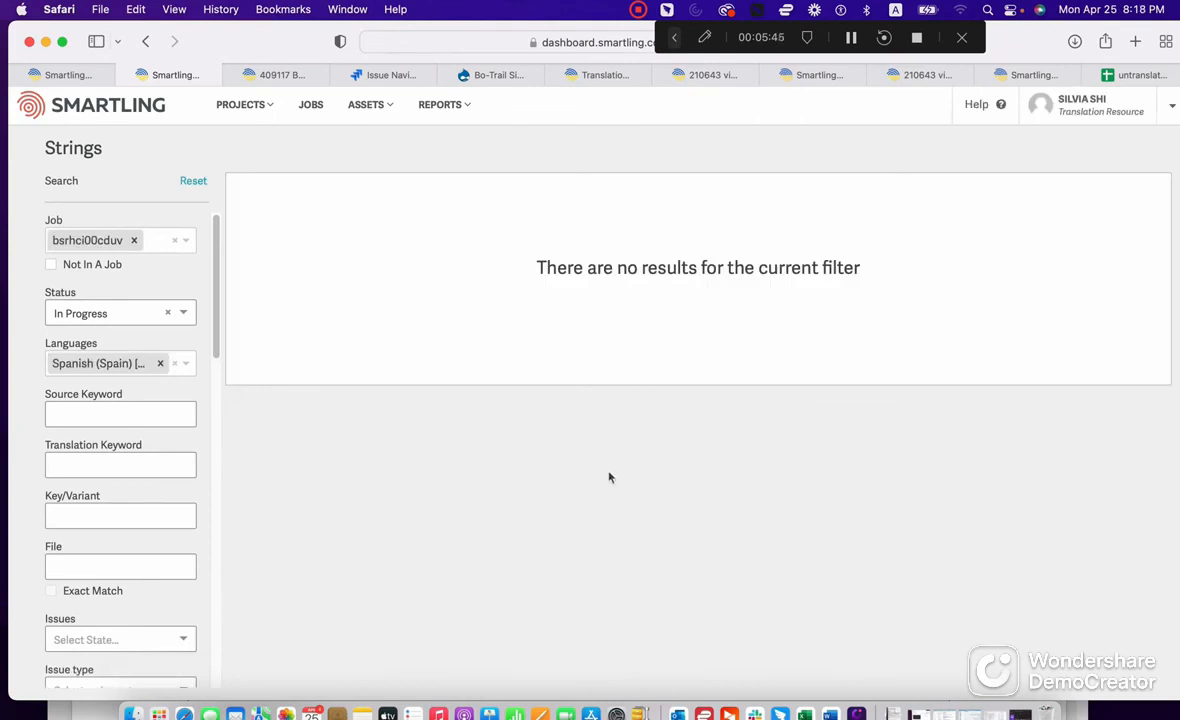
pyautogui.click(134, 240)
# Step: Try filtering the strings by the Manual_144676+146226 en-GB_to_fr-FR job, and remove that filter
pyautogui.click(150, 243)
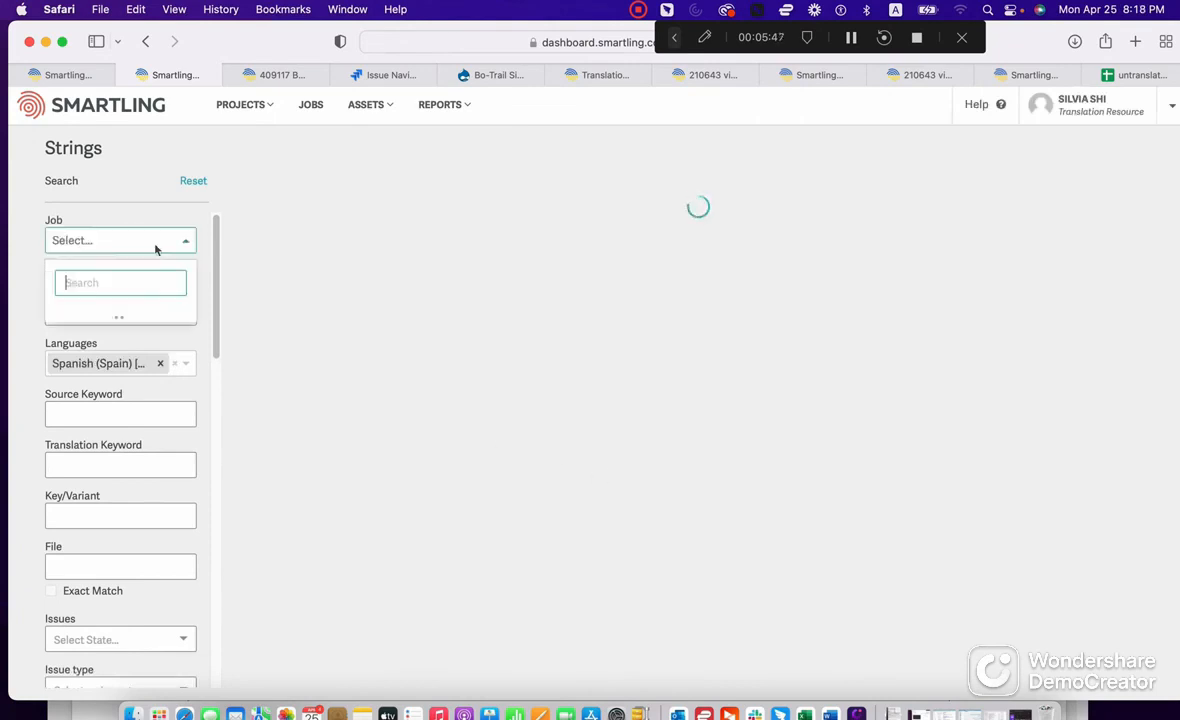
pyautogui.scroll(-3, 122, 460)
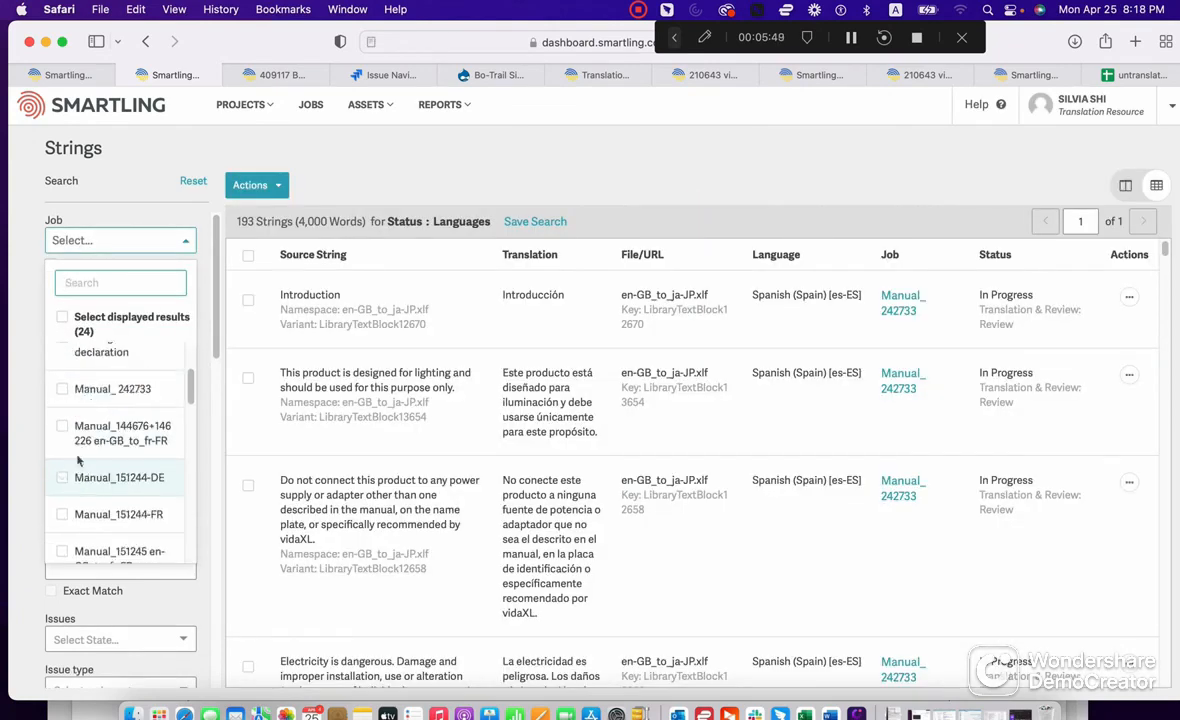
pyautogui.click(63, 431)
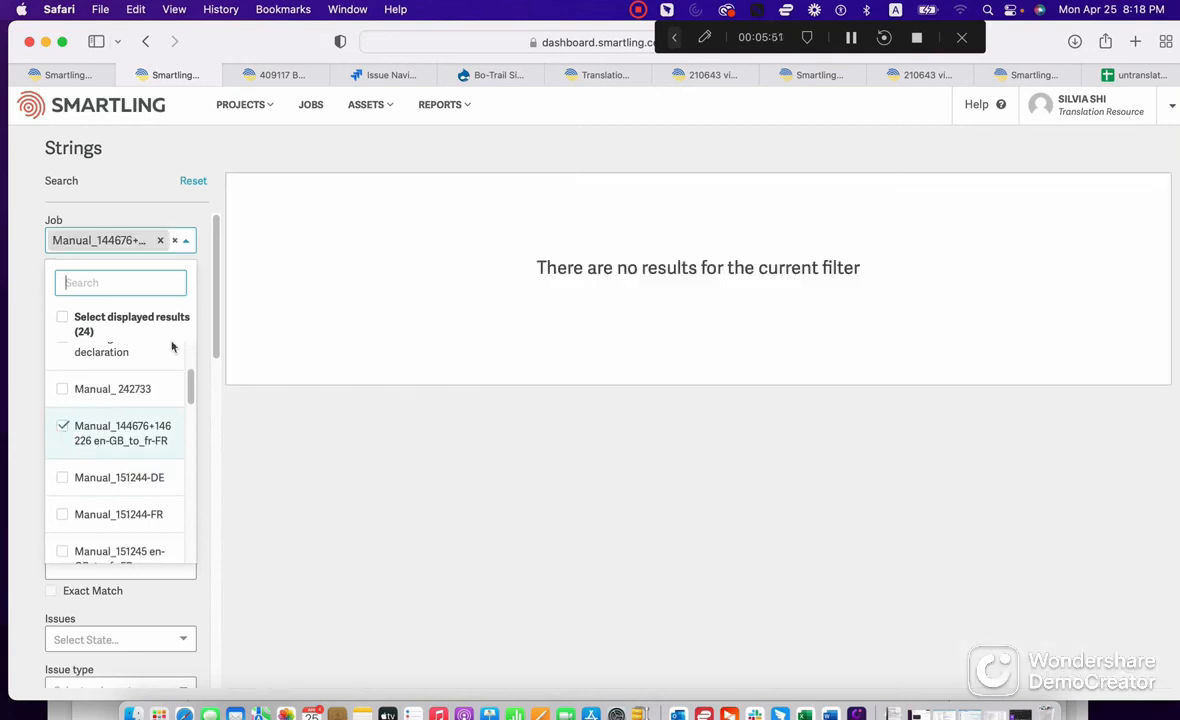
pyautogui.click(170, 138)
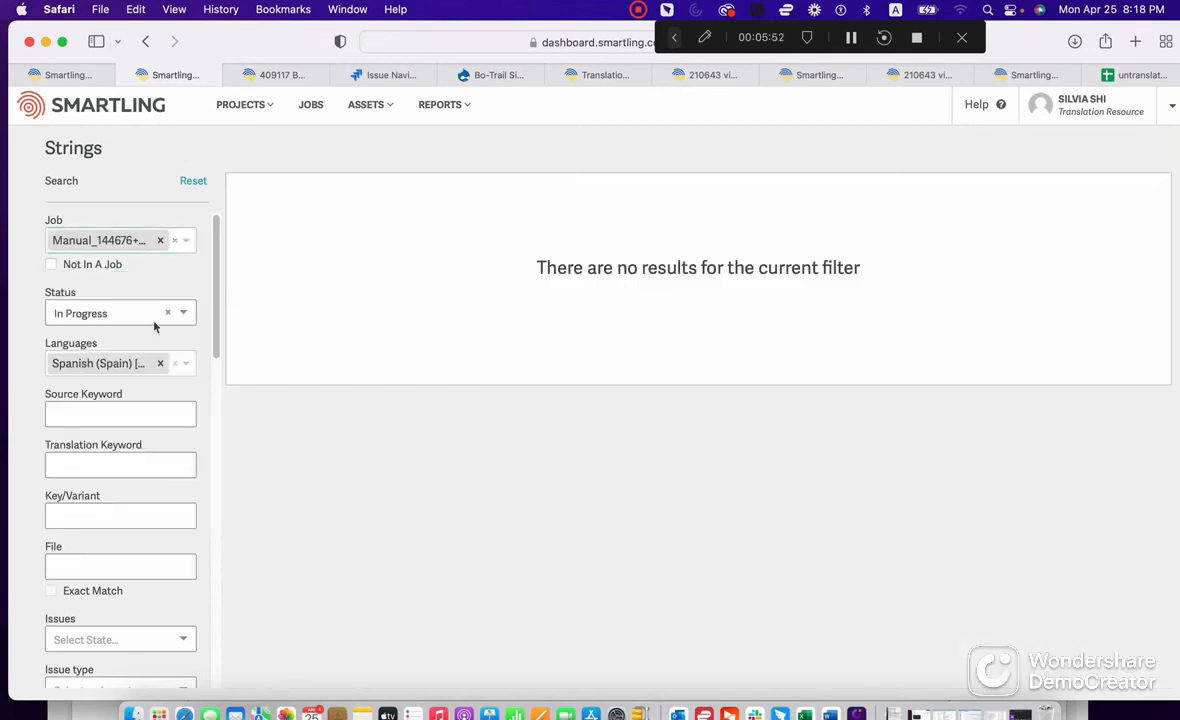
pyautogui.click(160, 240)
pyautogui.click(168, 244)
pyautogui.scroll(-5, 129, 462)
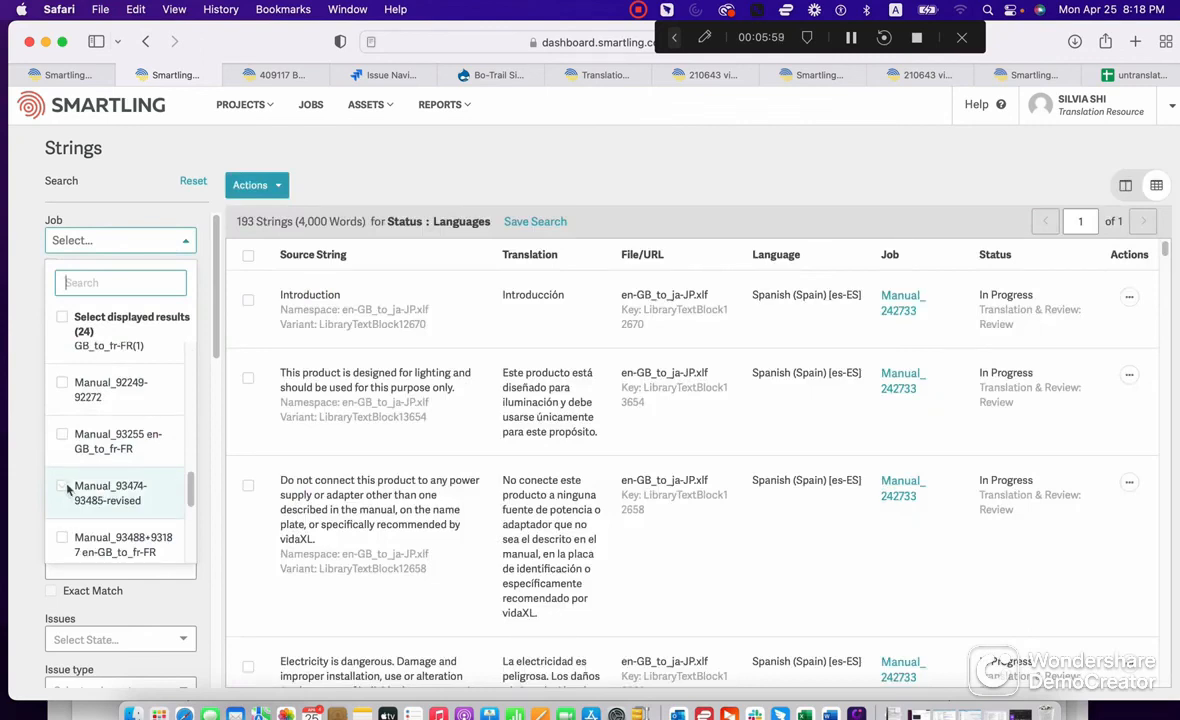
pyautogui.scroll(-5, 60, 482)
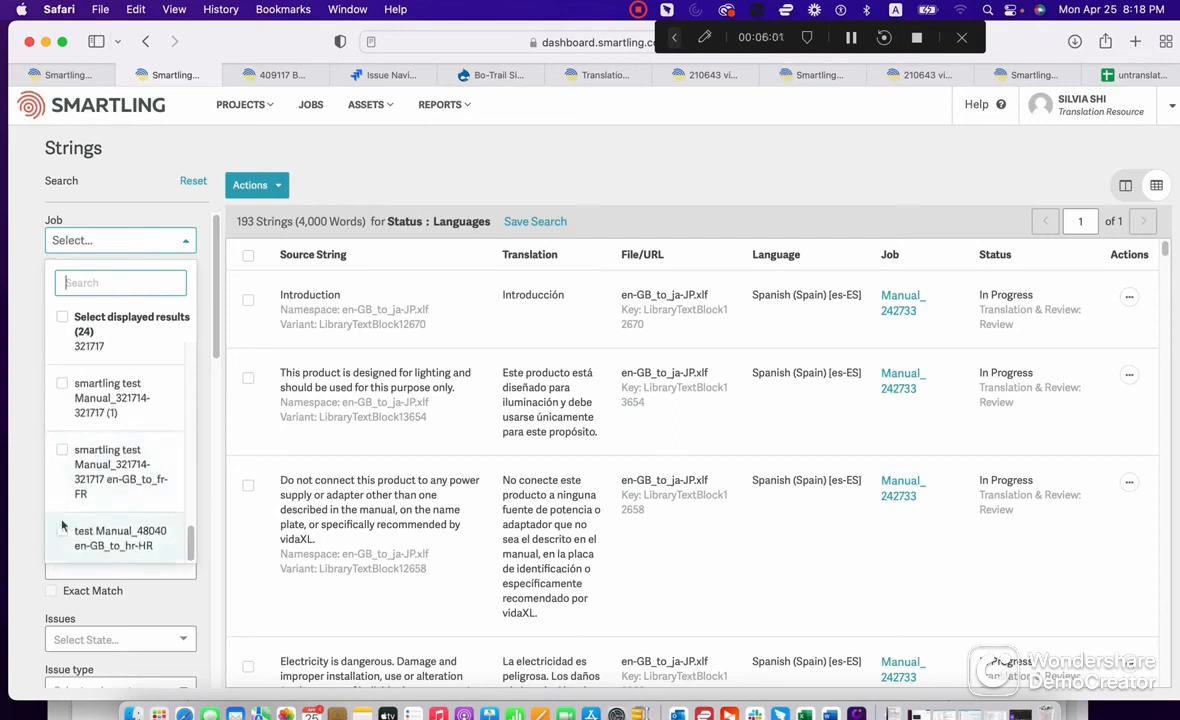
pyautogui.click(66, 387)
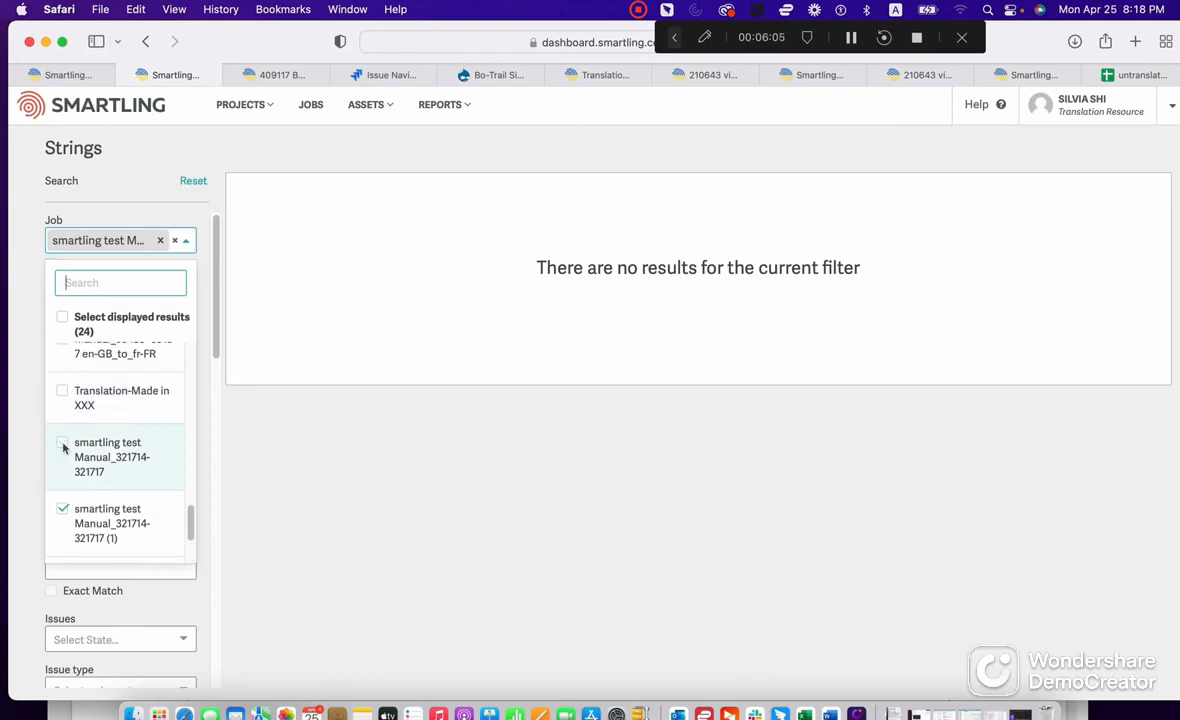
pyautogui.click(64, 445)
pyautogui.click(64, 511)
pyautogui.click(65, 446)
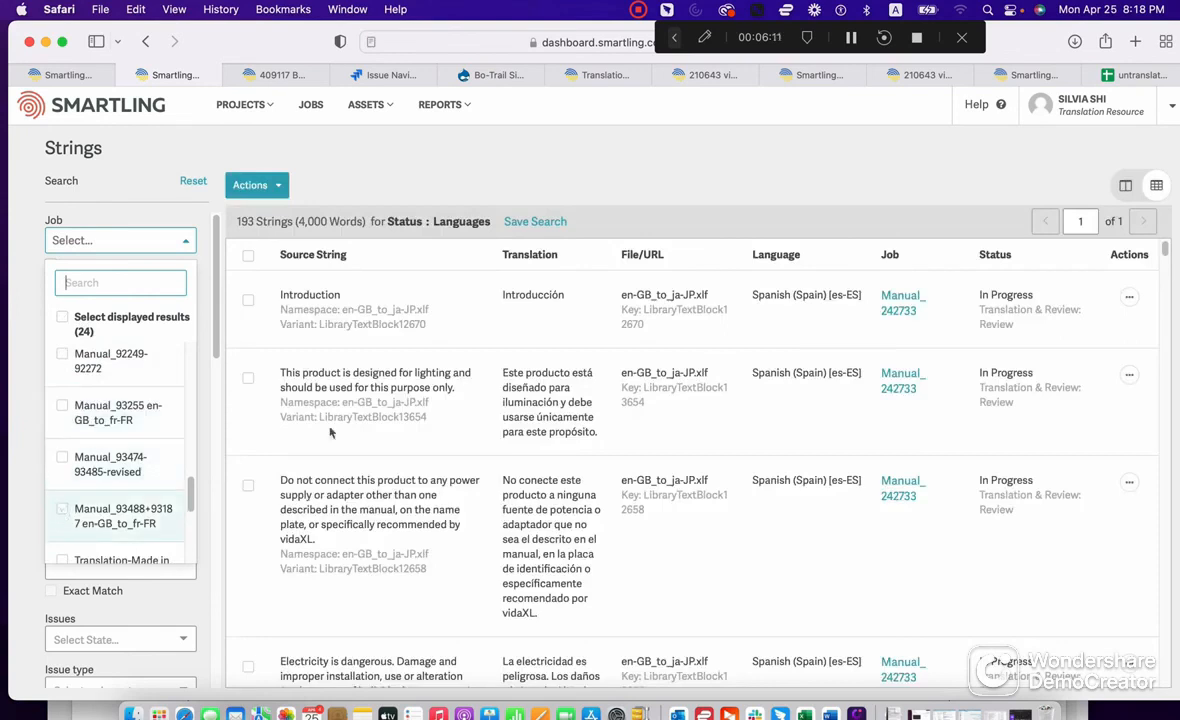
pyautogui.click(1065, 243)
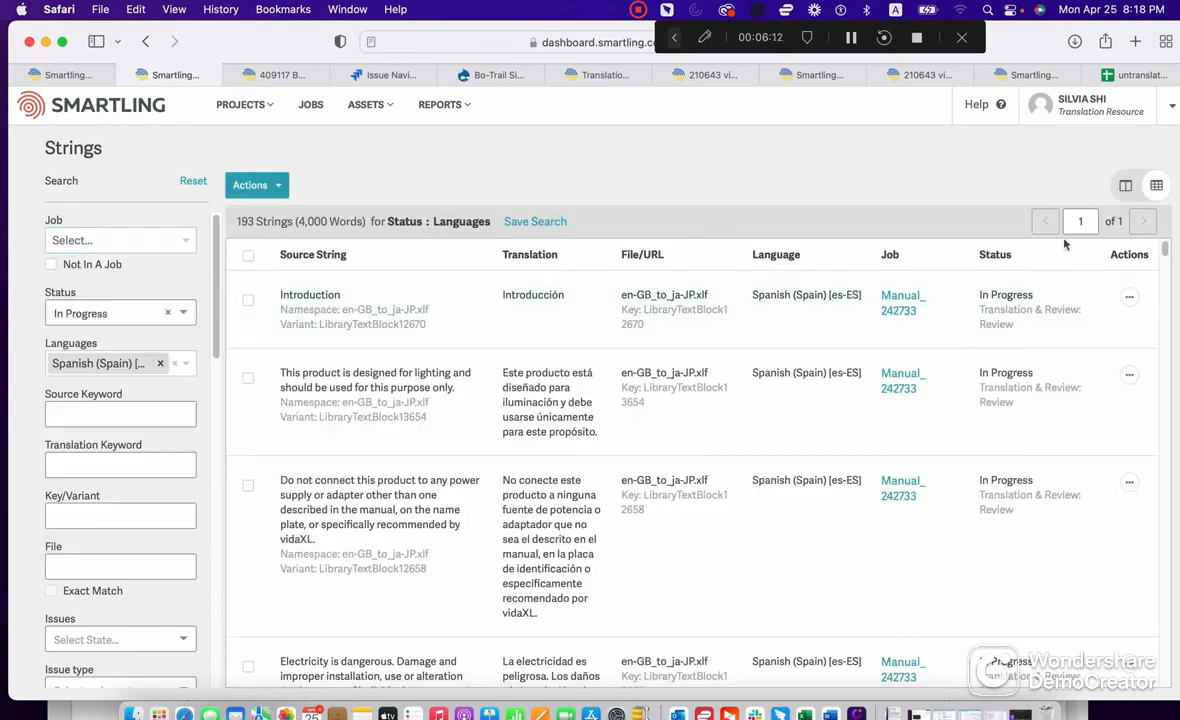
# Step: Open the "Introduction" string of job Manual_ 242733 in the translation interface
pyautogui.click(1129, 297)
pyautogui.click(1097, 400)
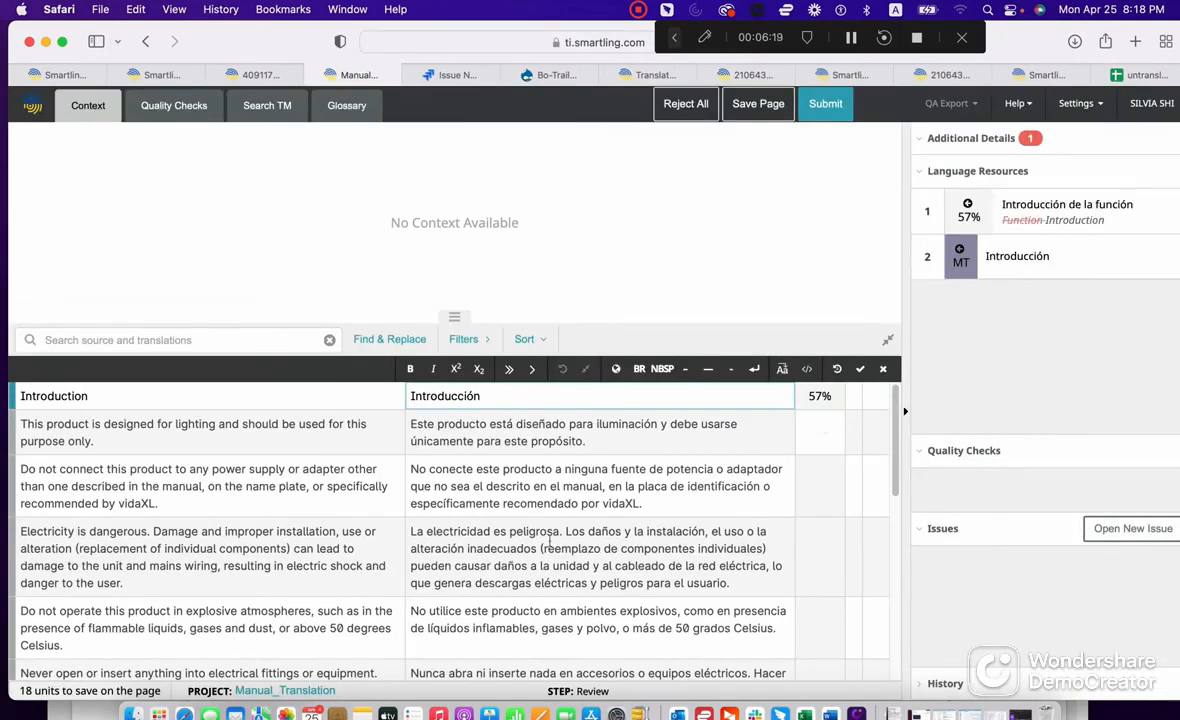
pyautogui.scroll(-5, 566, 537)
pyautogui.scroll(-3, 566, 537)
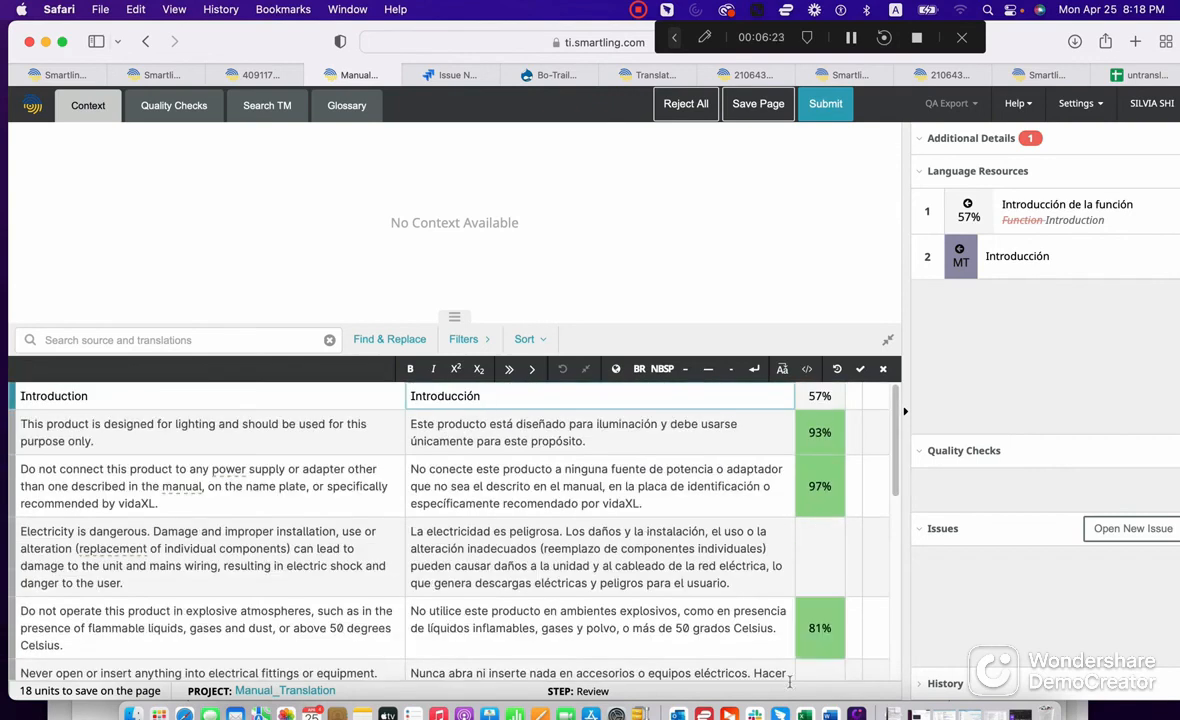
# Step: Switch to the Word recording notes and read the tip about unlocking locked strings in Section 2 Reviewing Translation
pyautogui.click(830, 714)
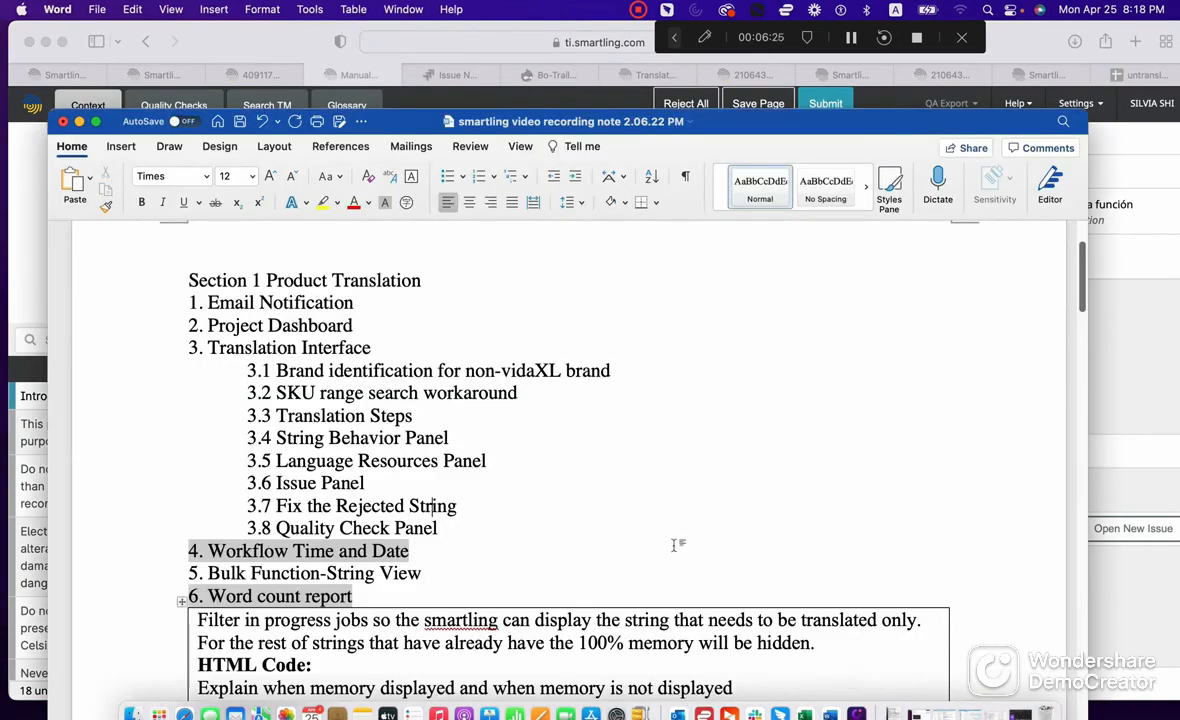
pyautogui.scroll(-10, 675, 544)
pyautogui.scroll(-10, 673, 546)
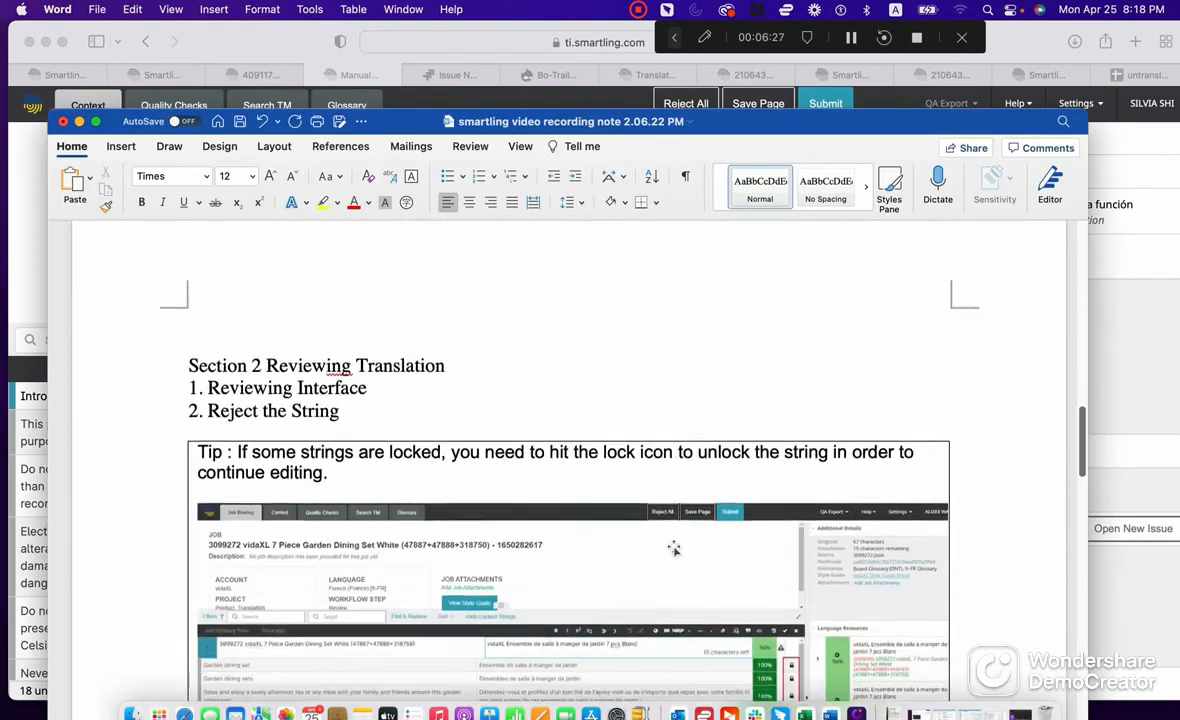
pyautogui.scroll(-3, 673, 547)
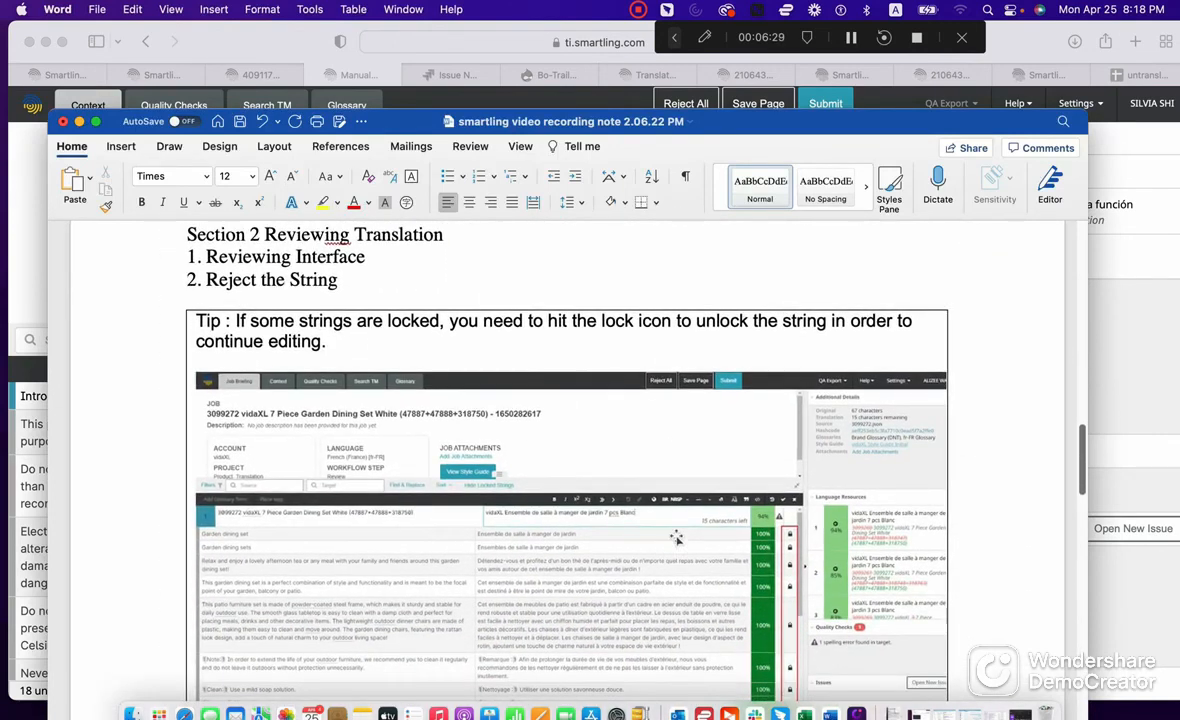
pyautogui.moveTo(335, 344); pyautogui.dragTo(237, 321)
pyautogui.scroll(-2, 260, 320)
pyautogui.scroll(3, 260, 300)
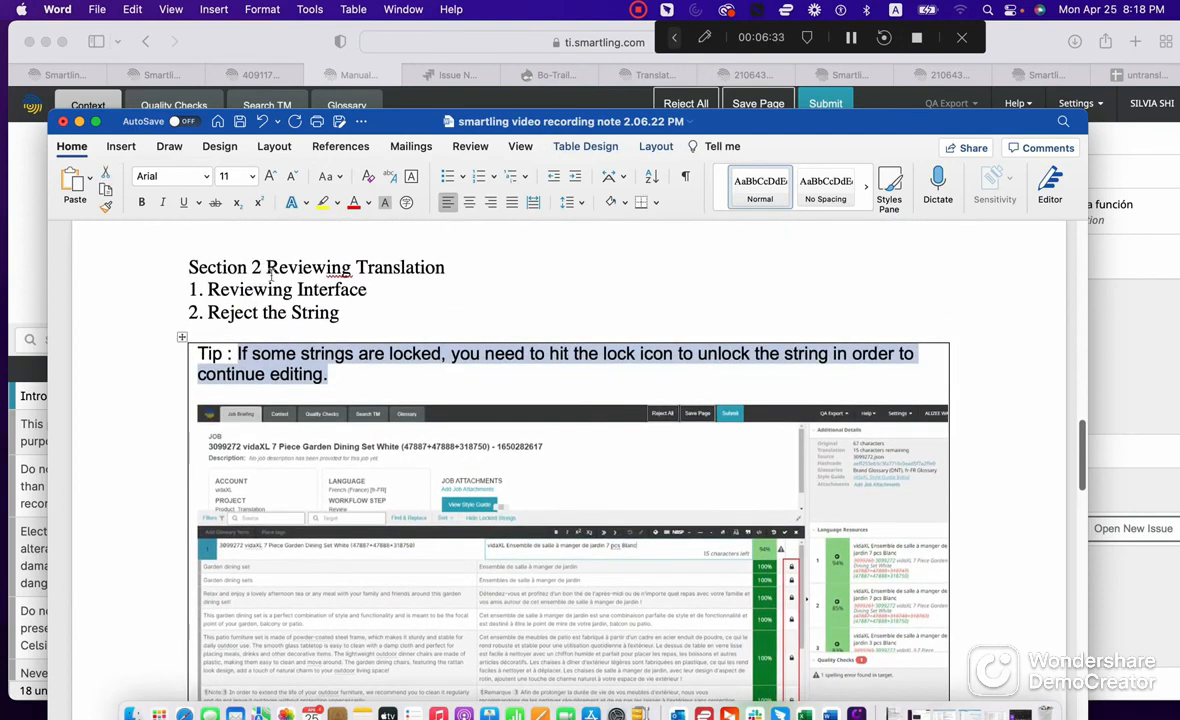
pyautogui.click(380, 380)
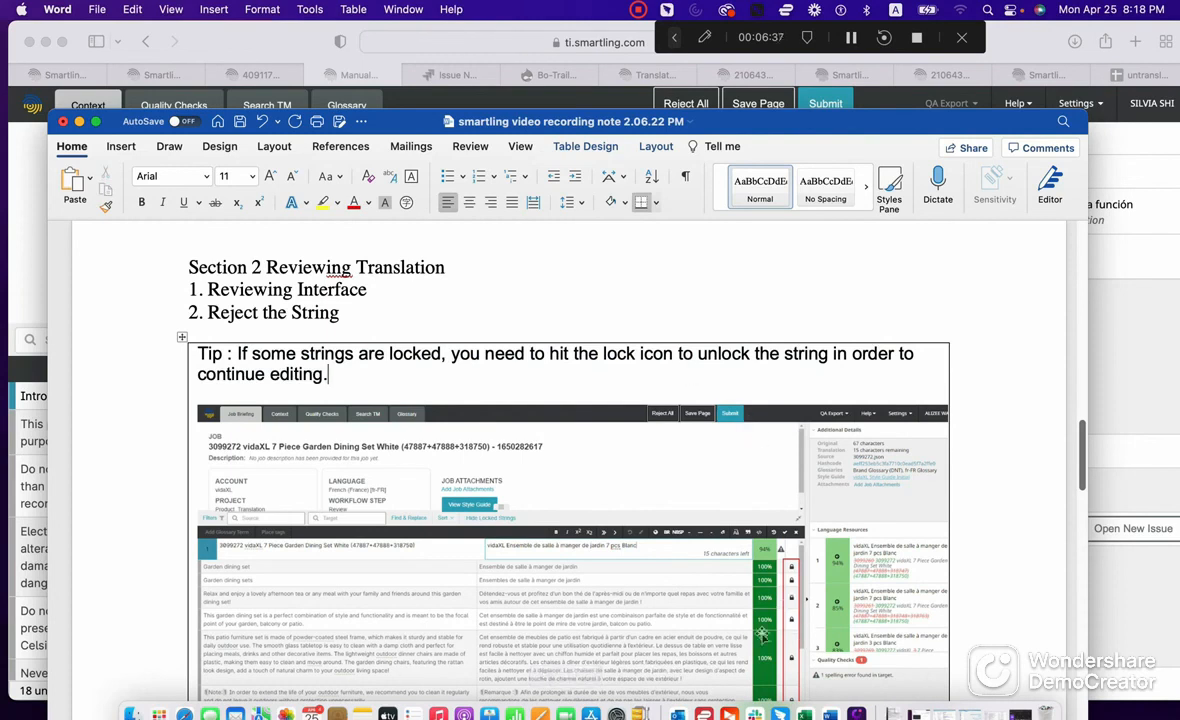
# Step: Read the Section 4 Manual Translation note on how it differs from product translation, and minimize the notes document
pyautogui.scroll(-15, 786, 636)
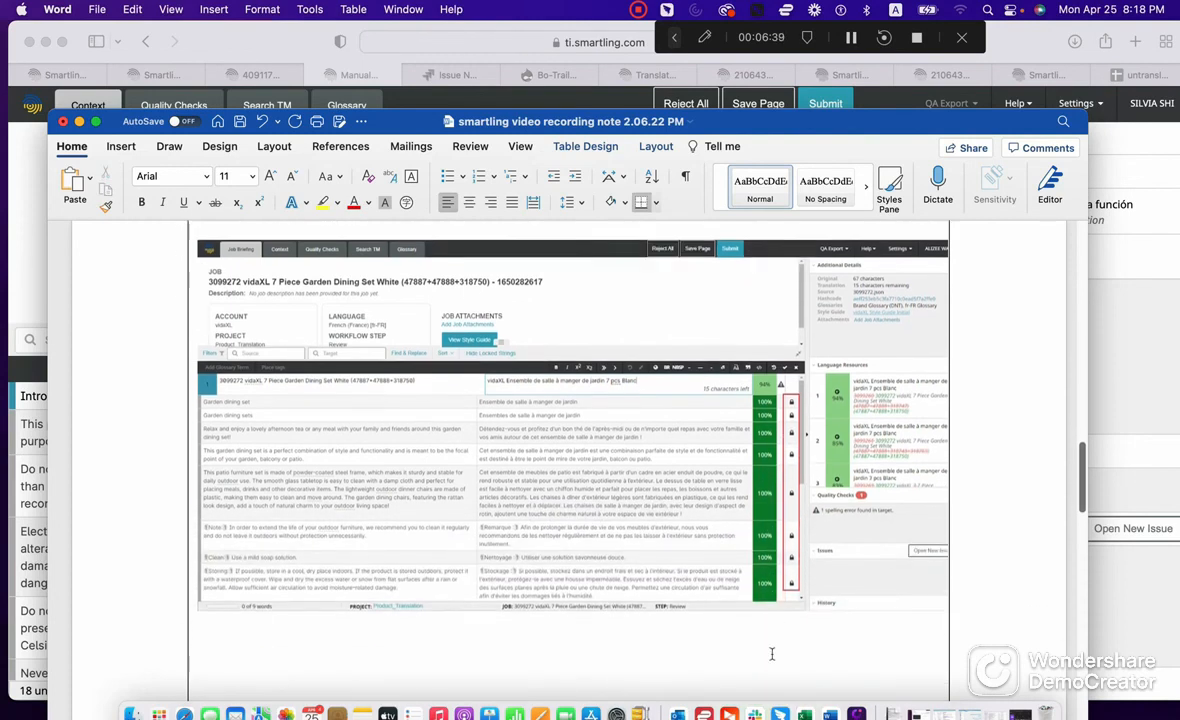
pyautogui.scroll(-1, 772, 654)
pyautogui.click(349, 449)
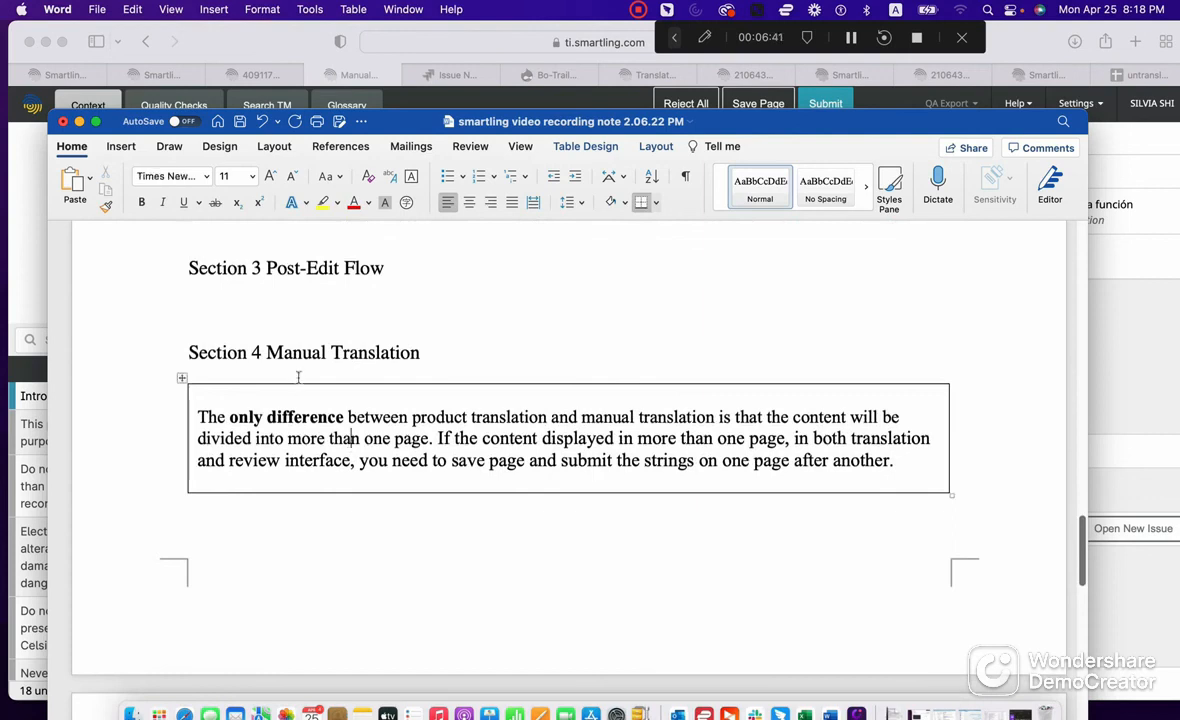
pyautogui.moveTo(268, 352); pyautogui.dragTo(420, 352)
pyautogui.click(401, 418)
pyautogui.click(79, 121)
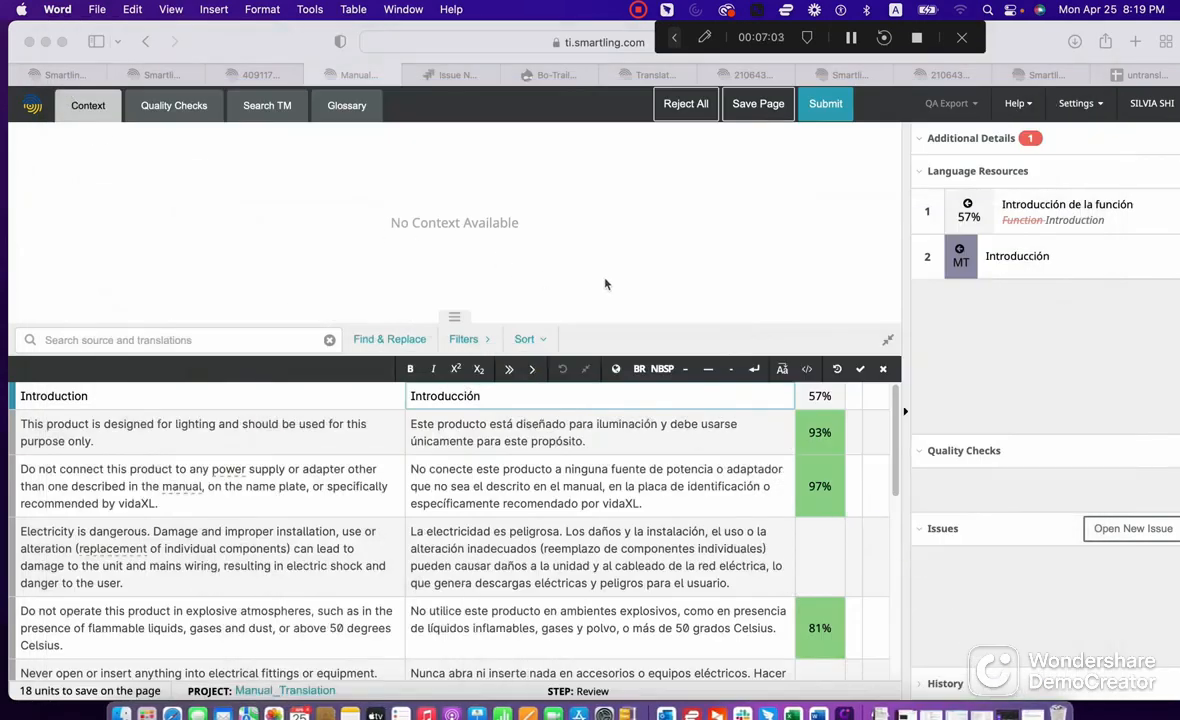